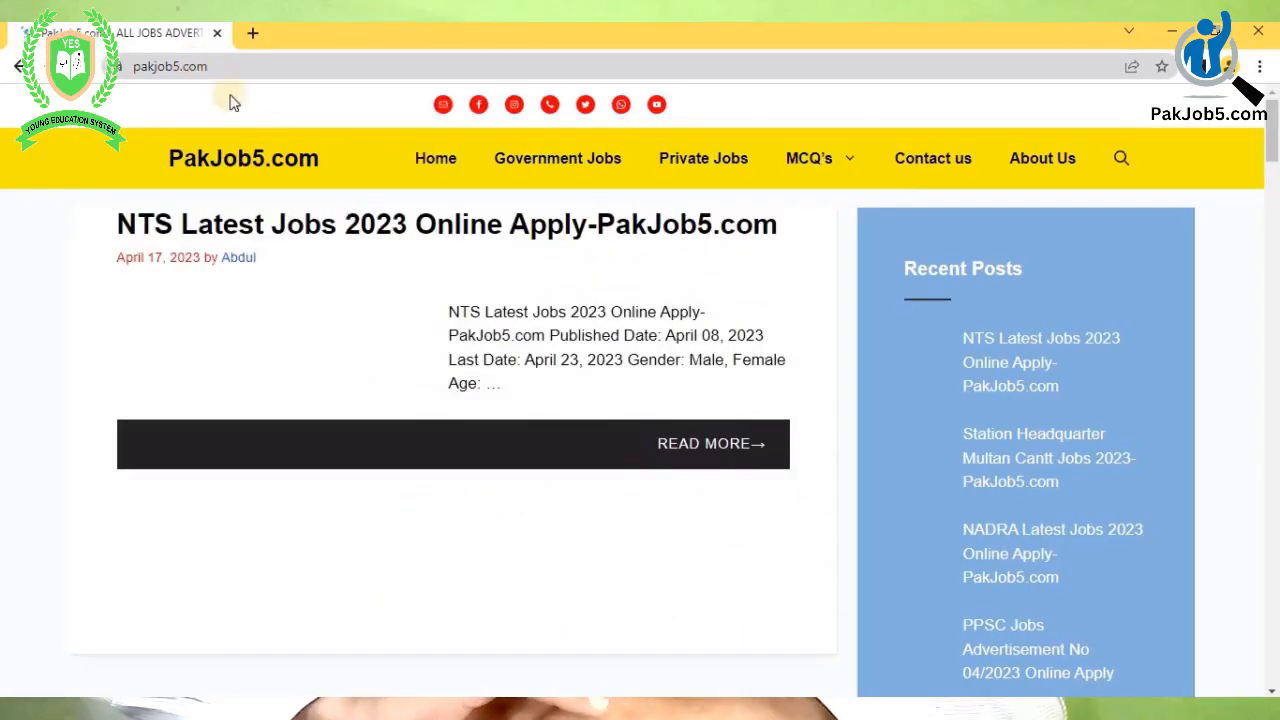
- Scroll the PakJob5.com homepage and open the NTS Latest Jobs 2023 Online Apply post
scroll(340, 288, down, 3)
scroll(341, 288, down, 8)
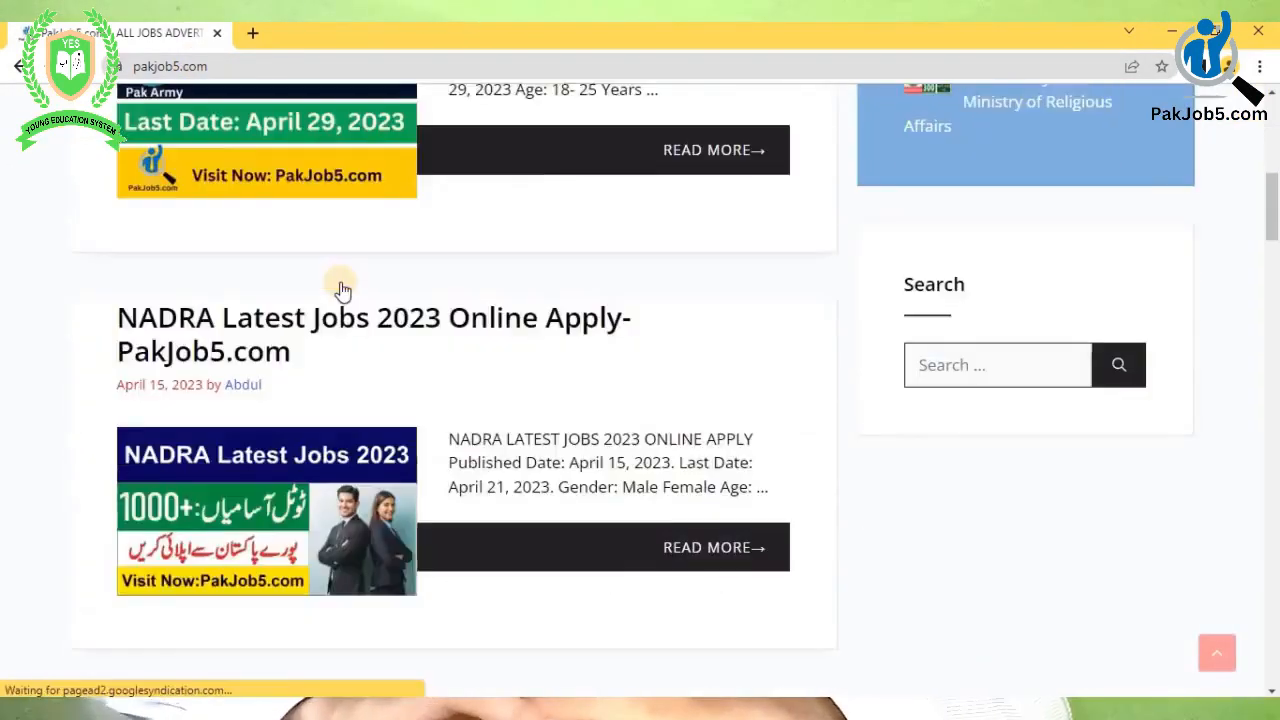
scroll(340, 282, up, 9)
scroll(400, 281, up, 2)
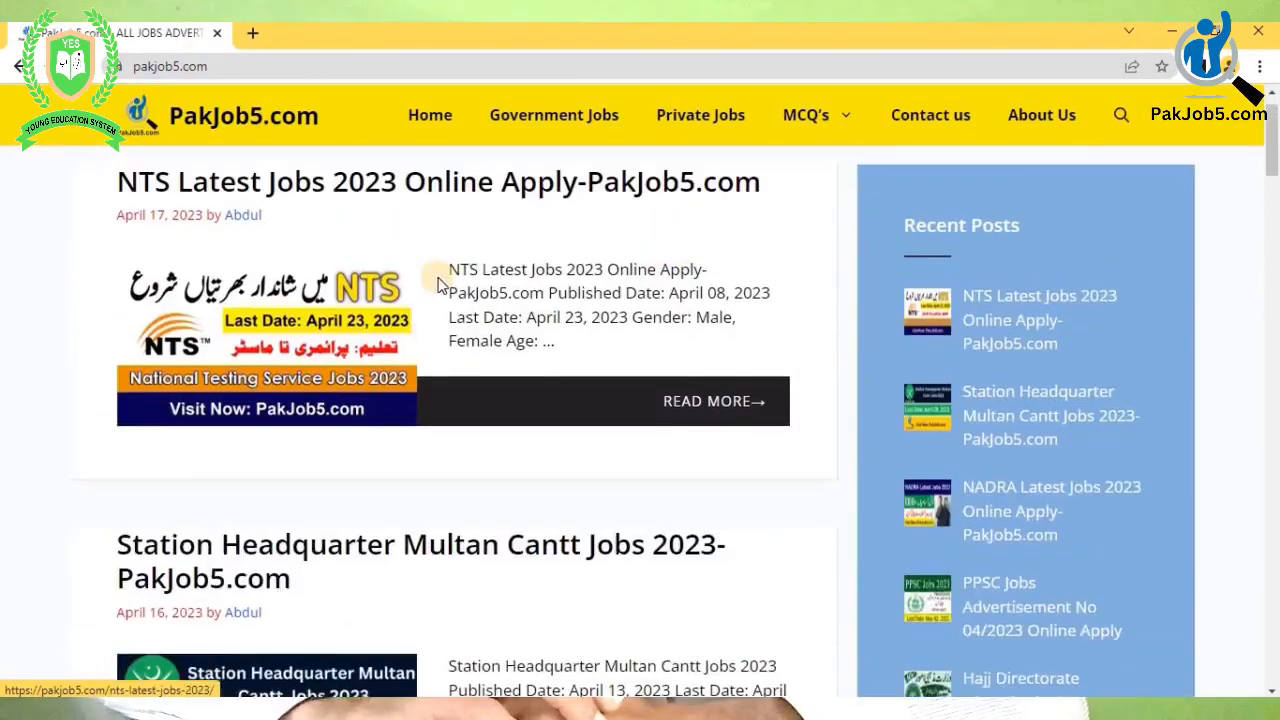
click(484, 452)
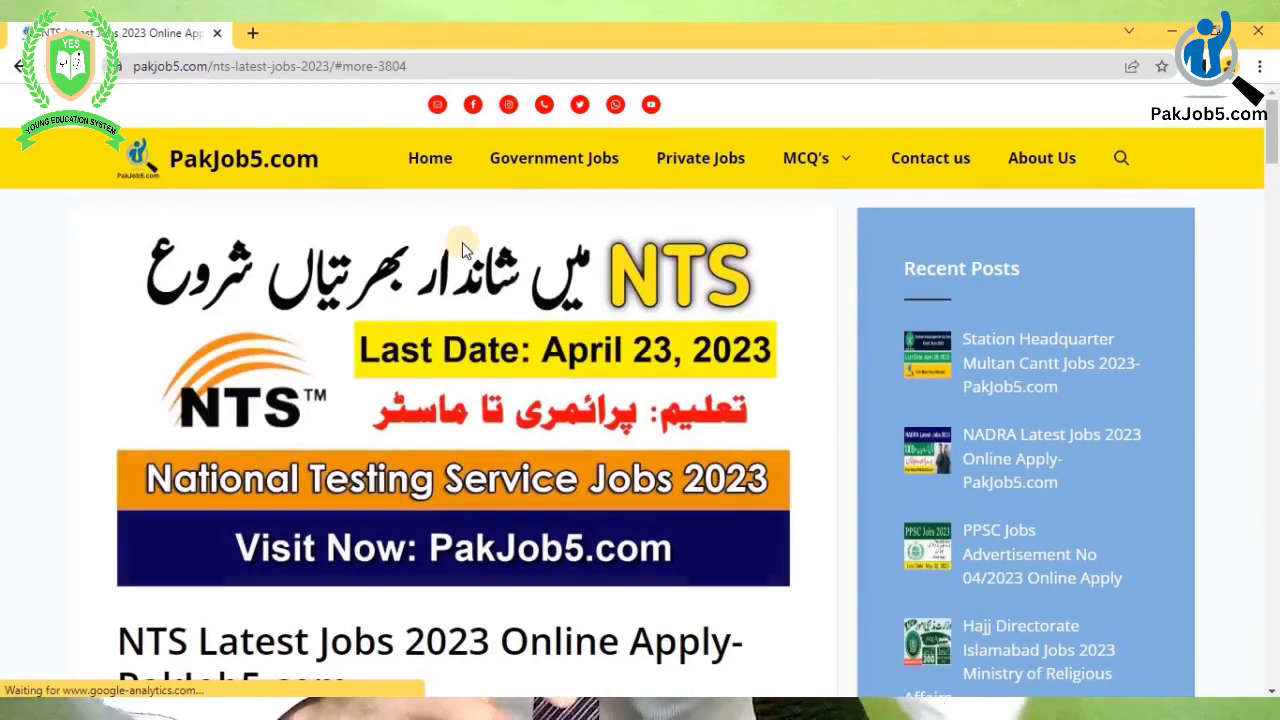
- Highlight the published date April 08, 2023, last date April 23, 2023, and eligible genders Male, Female
scroll(484, 235, down, 1)
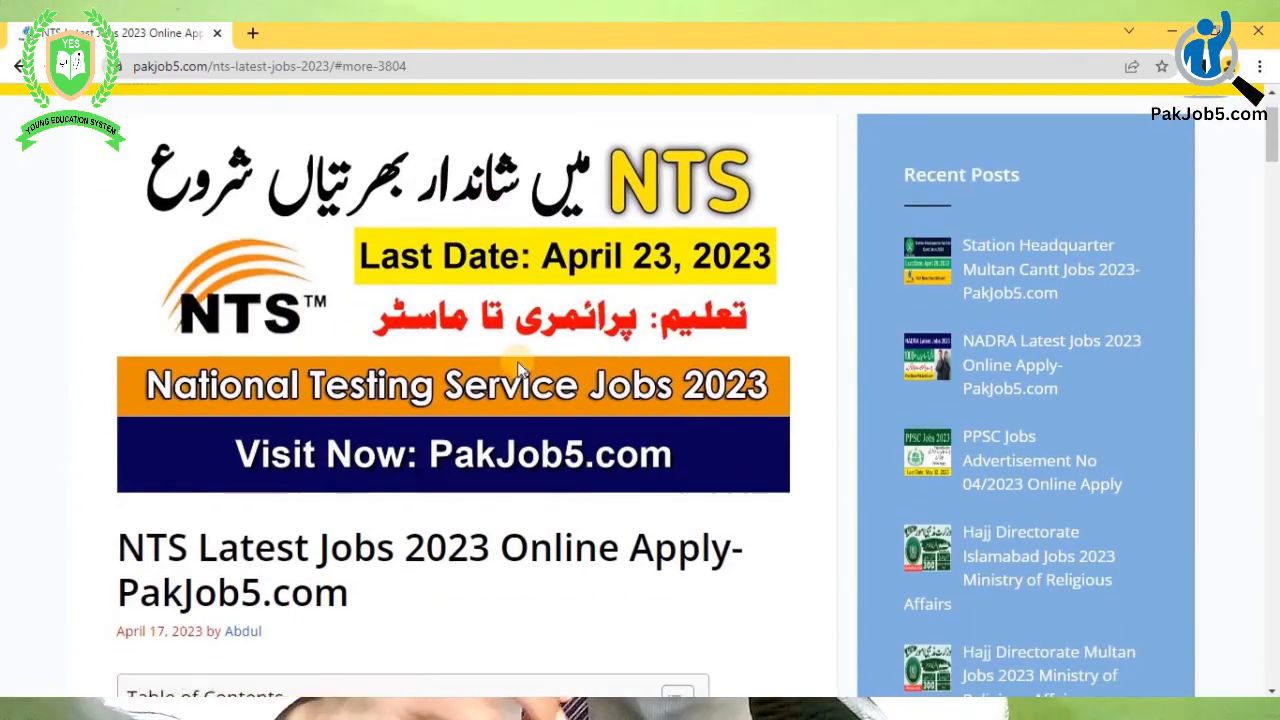
scroll(518, 369, down, 2)
scroll(414, 266, down, 1)
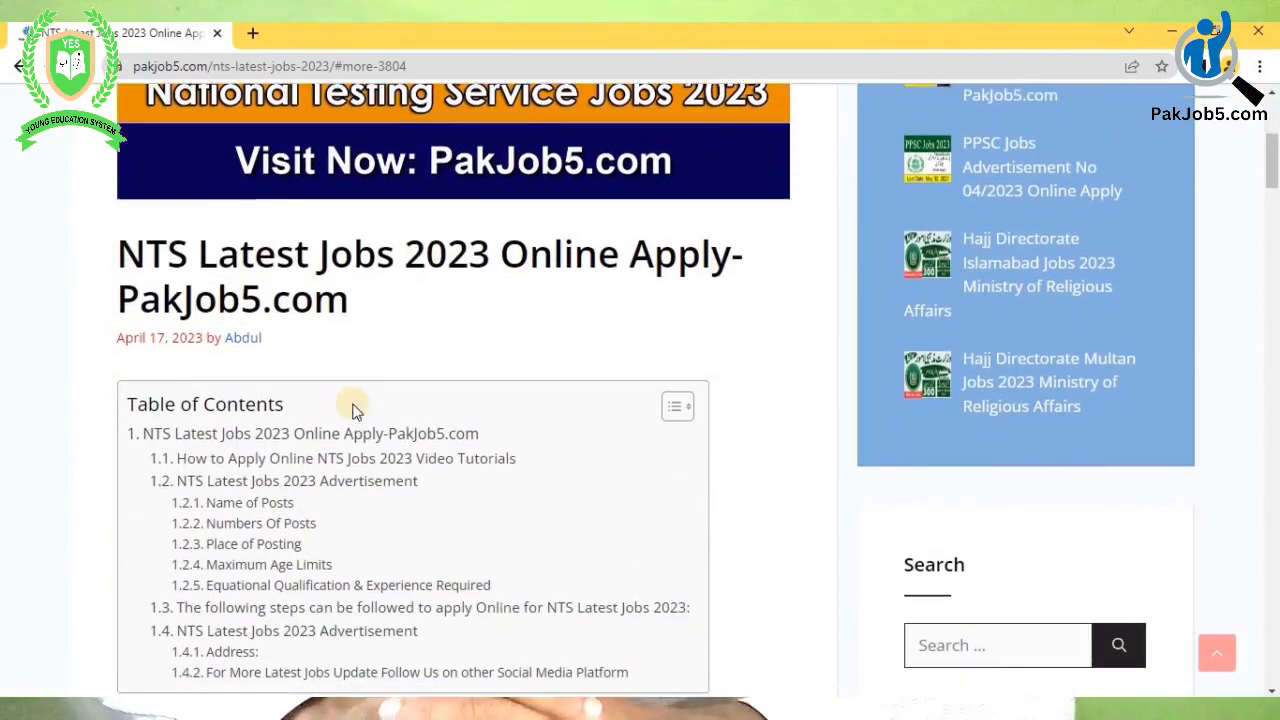
scroll(354, 406, down, 3)
scroll(352, 410, down, 2)
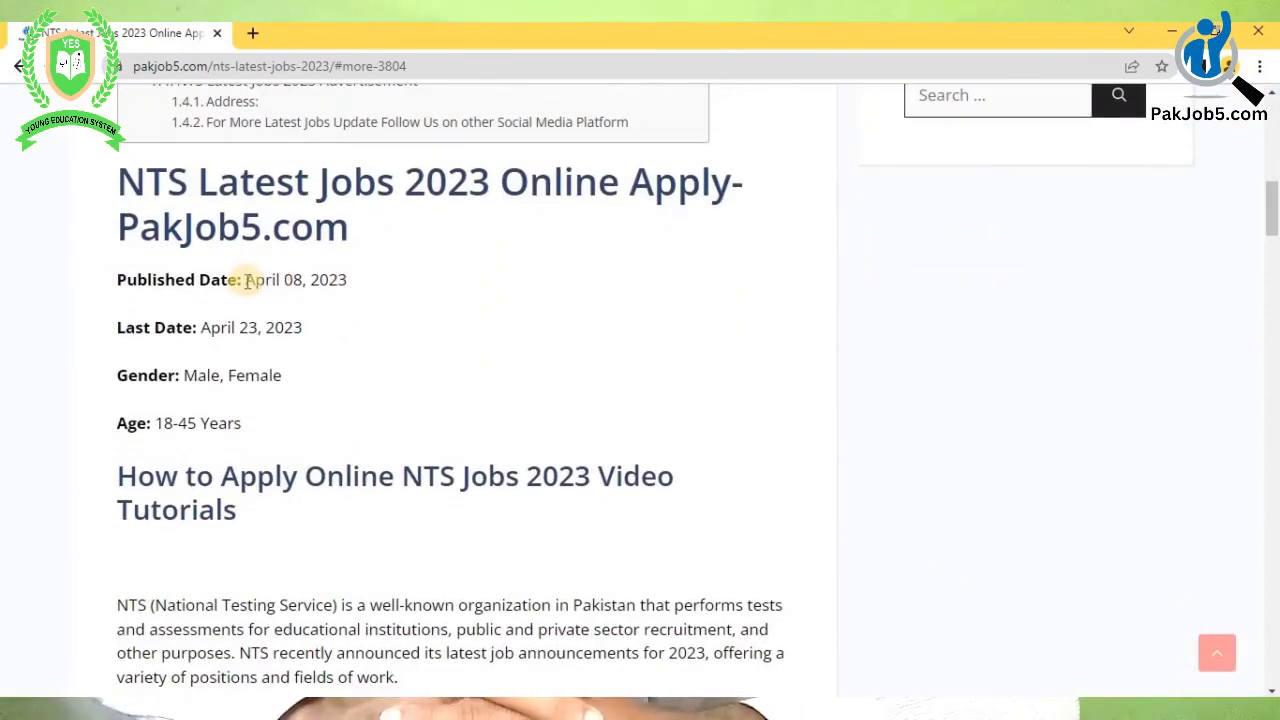
drag(362, 284, 245, 281)
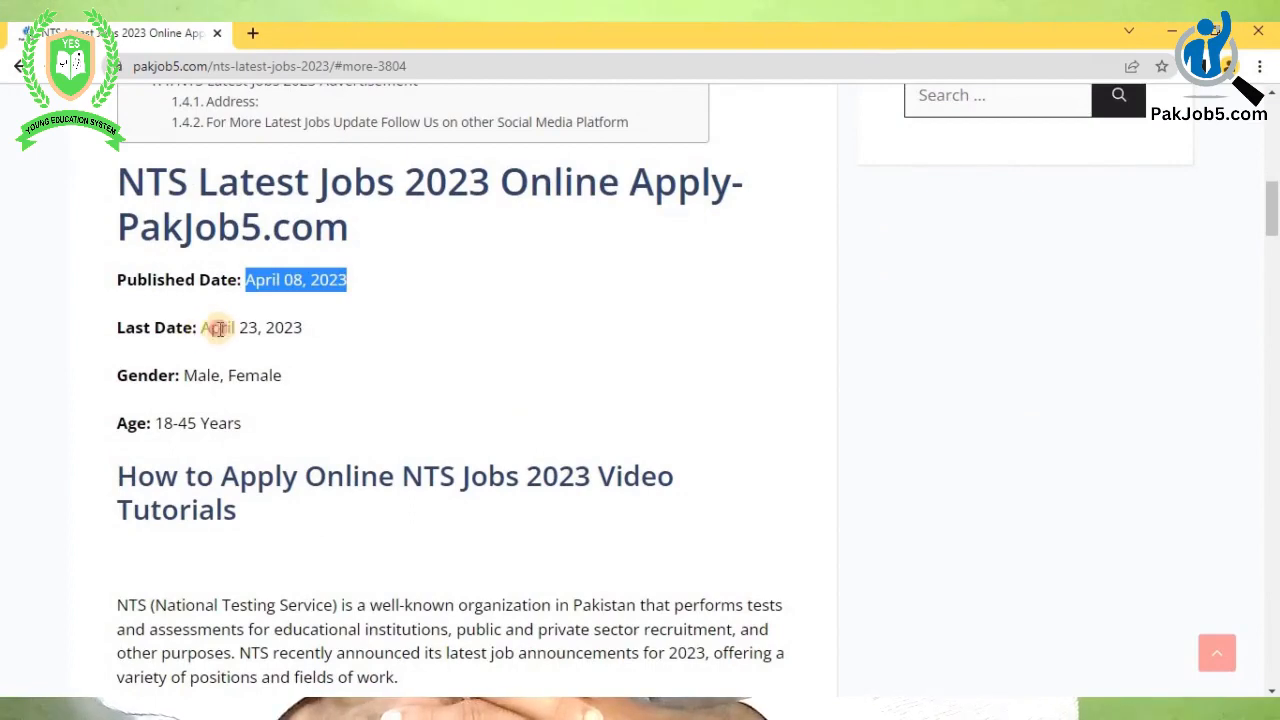
drag(202, 328, 323, 334)
drag(182, 375, 294, 377)
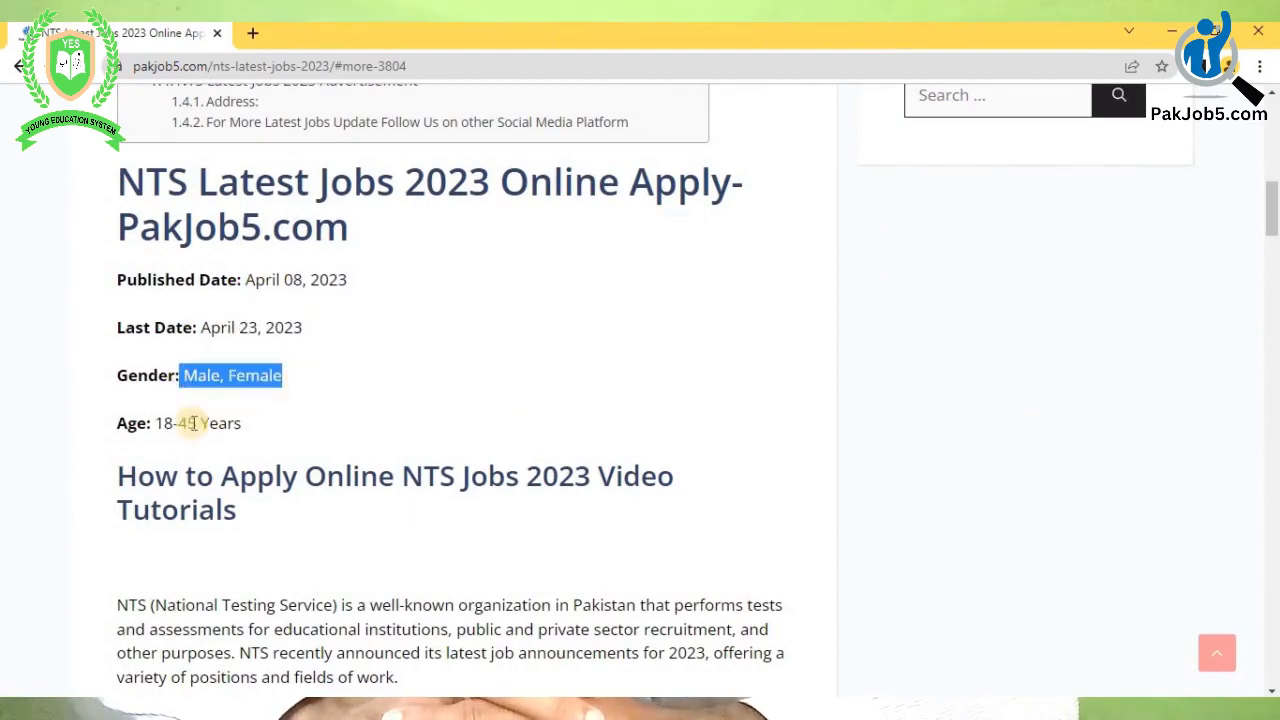
drag(180, 423, 243, 424)
- Highlight the post names: Accountant, Junior Assistant, Senior Assistant Motor & Transport and the rest
scroll(331, 480, down, 3)
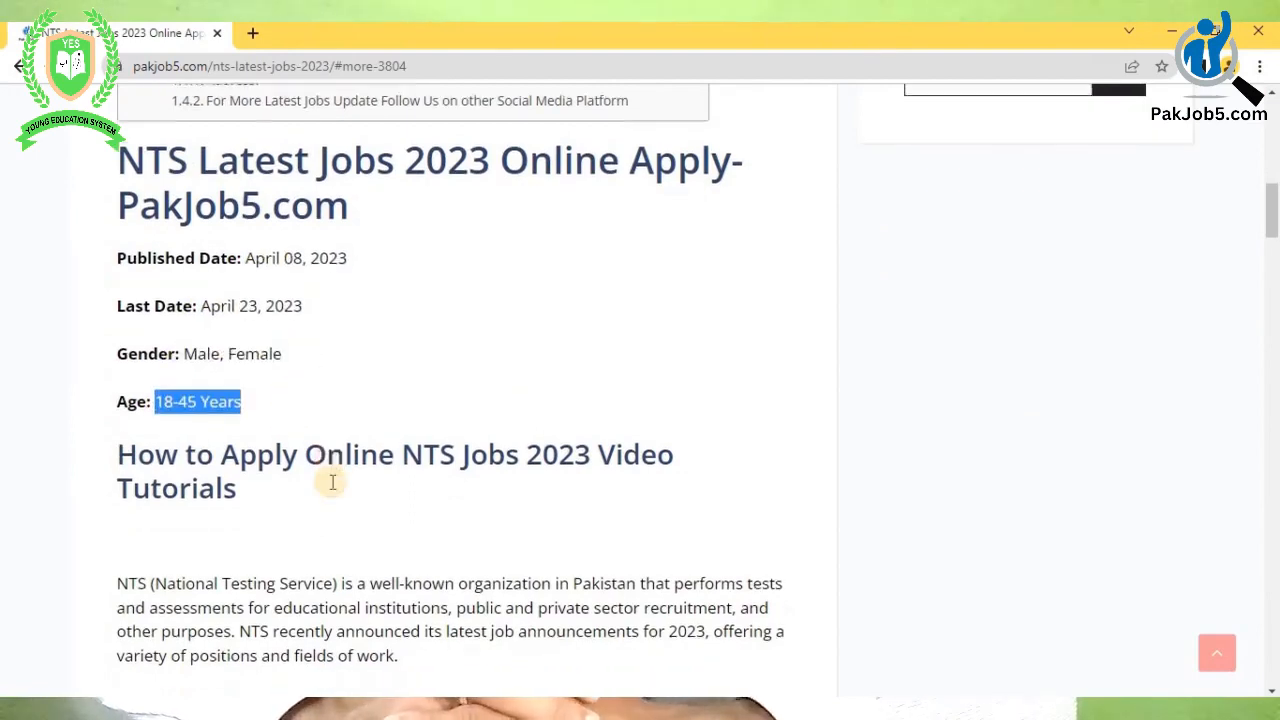
scroll(286, 486, down, 2)
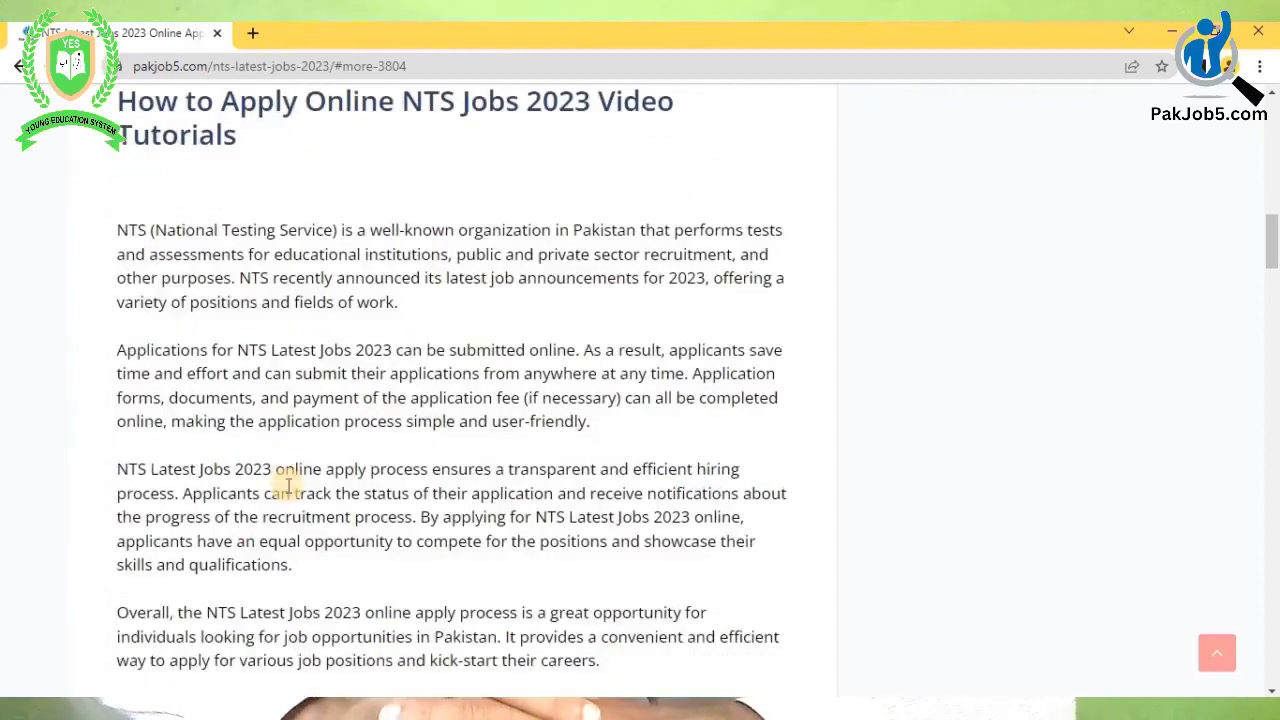
scroll(308, 415, down, 3)
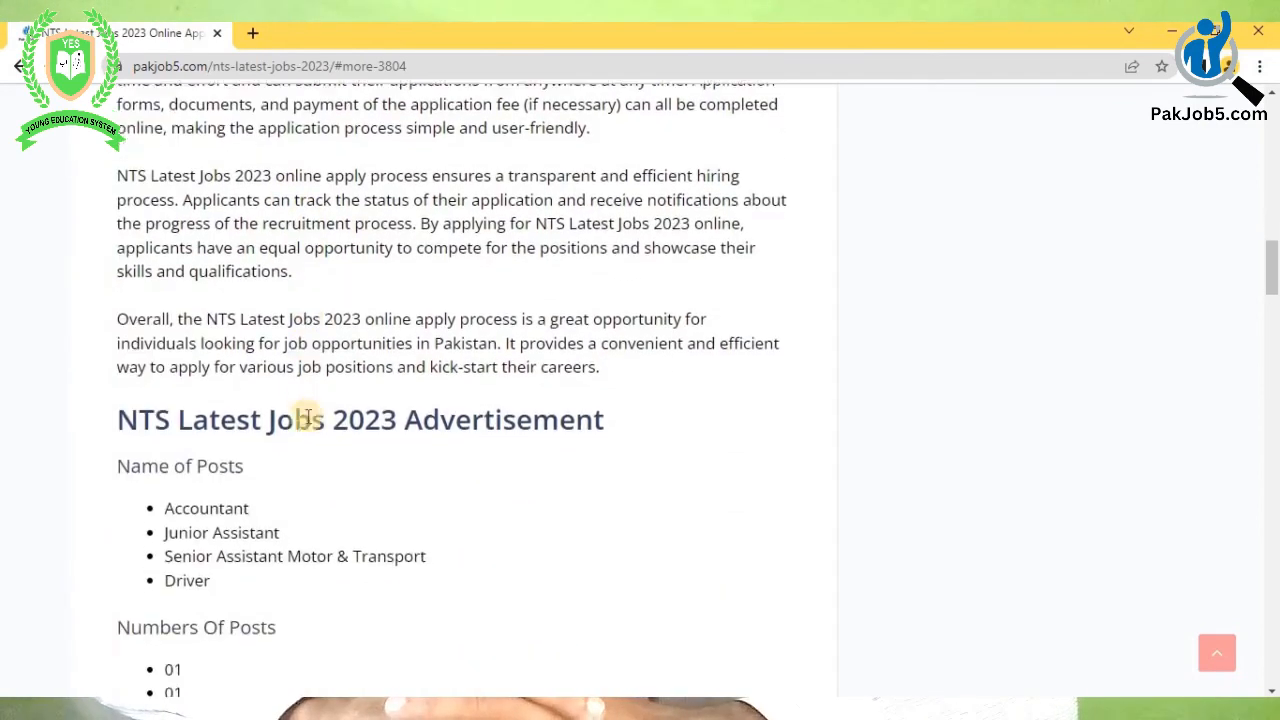
drag(166, 427, 272, 426)
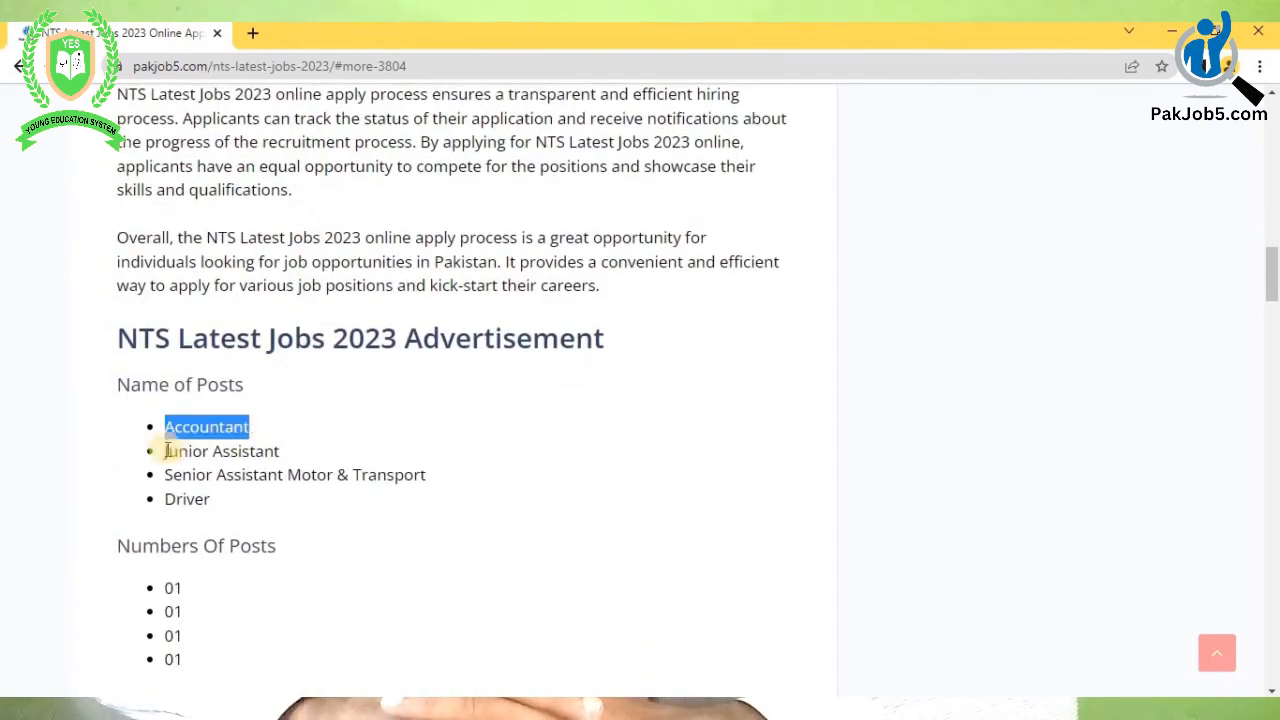
drag(166, 452, 280, 452)
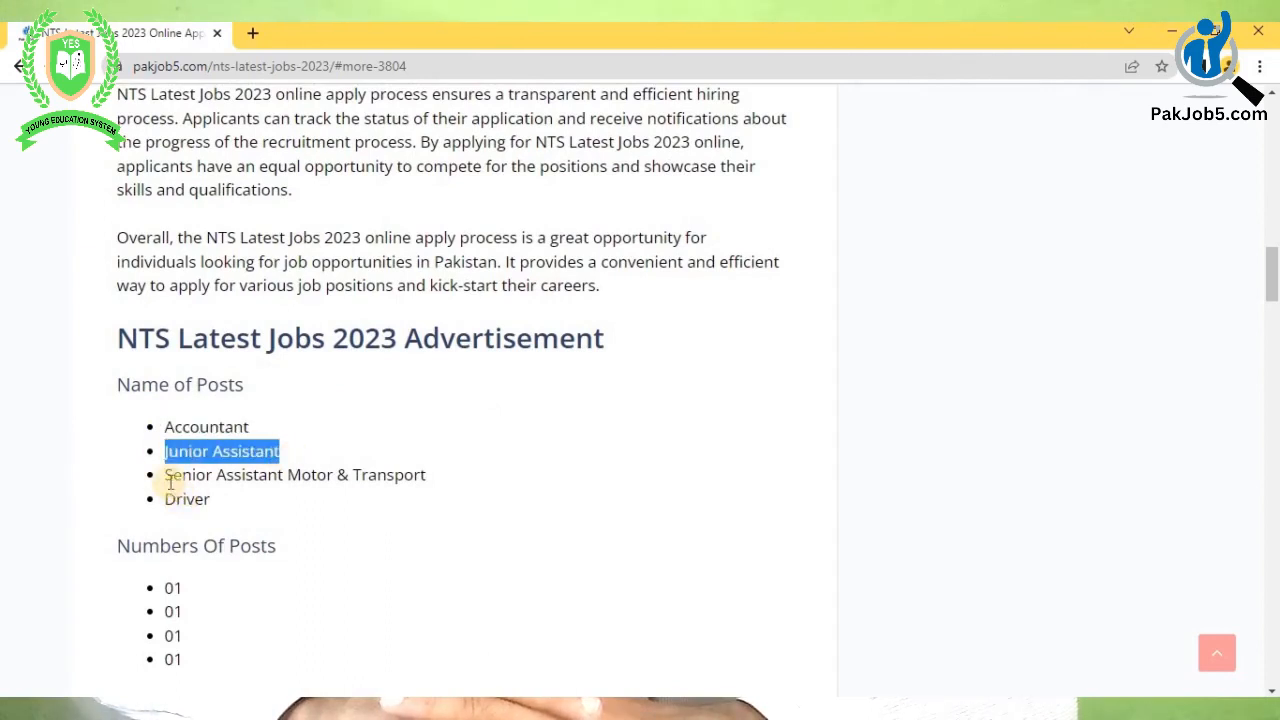
drag(166, 474, 469, 489)
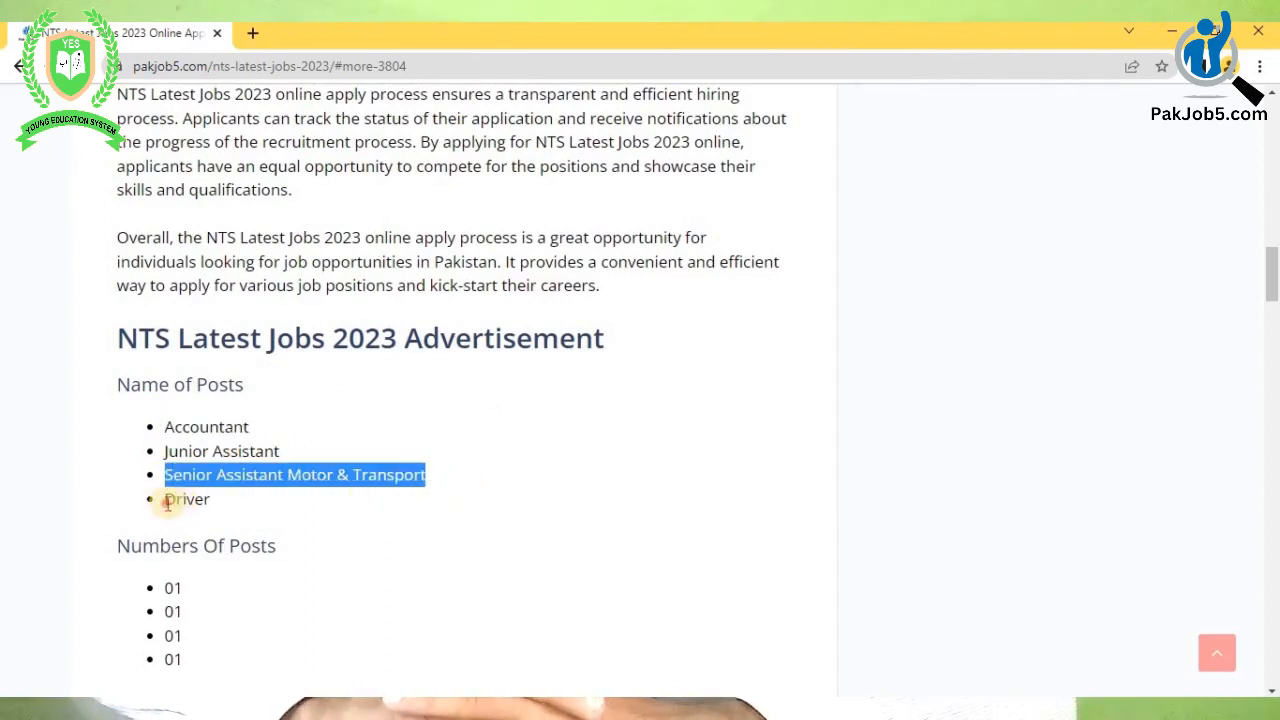
drag(166, 499, 237, 511)
scroll(254, 520, down, 2)
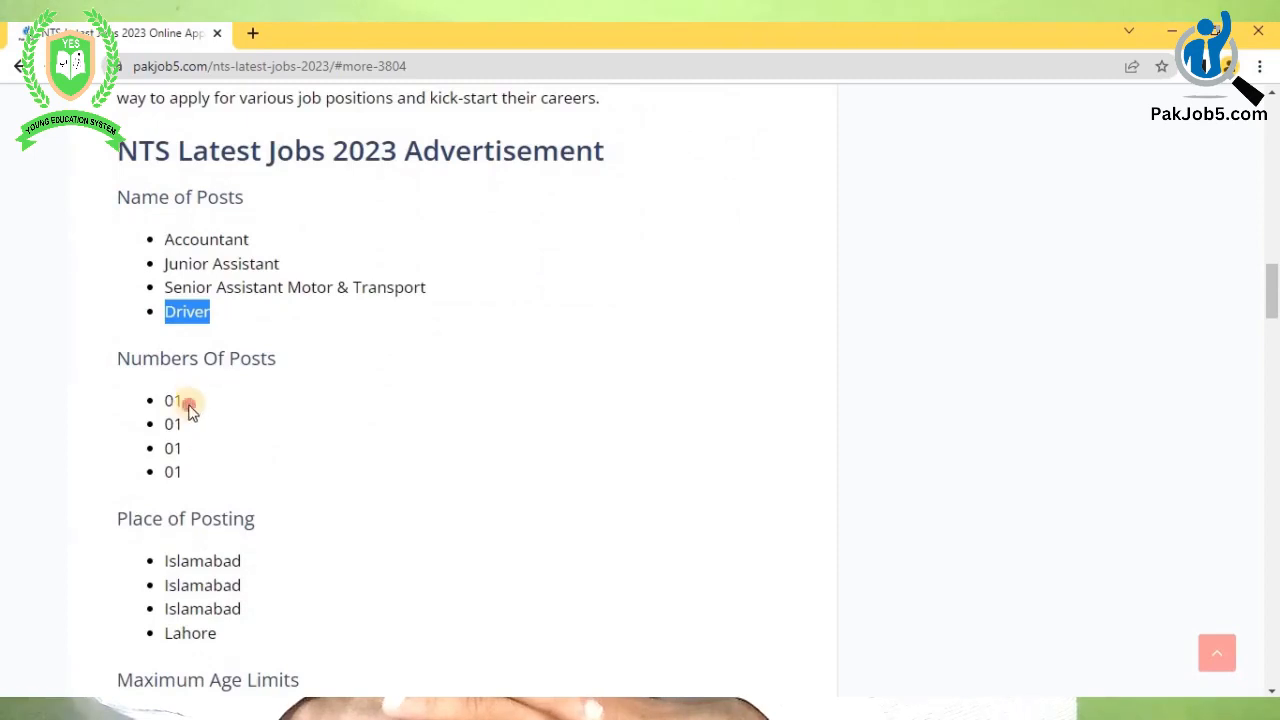
drag(166, 421, 294, 449)
- Scroll further and highlight the qualification requirements text
scroll(250, 510, down, 1)
scroll(252, 528, down, 2)
scroll(294, 451, down, 2)
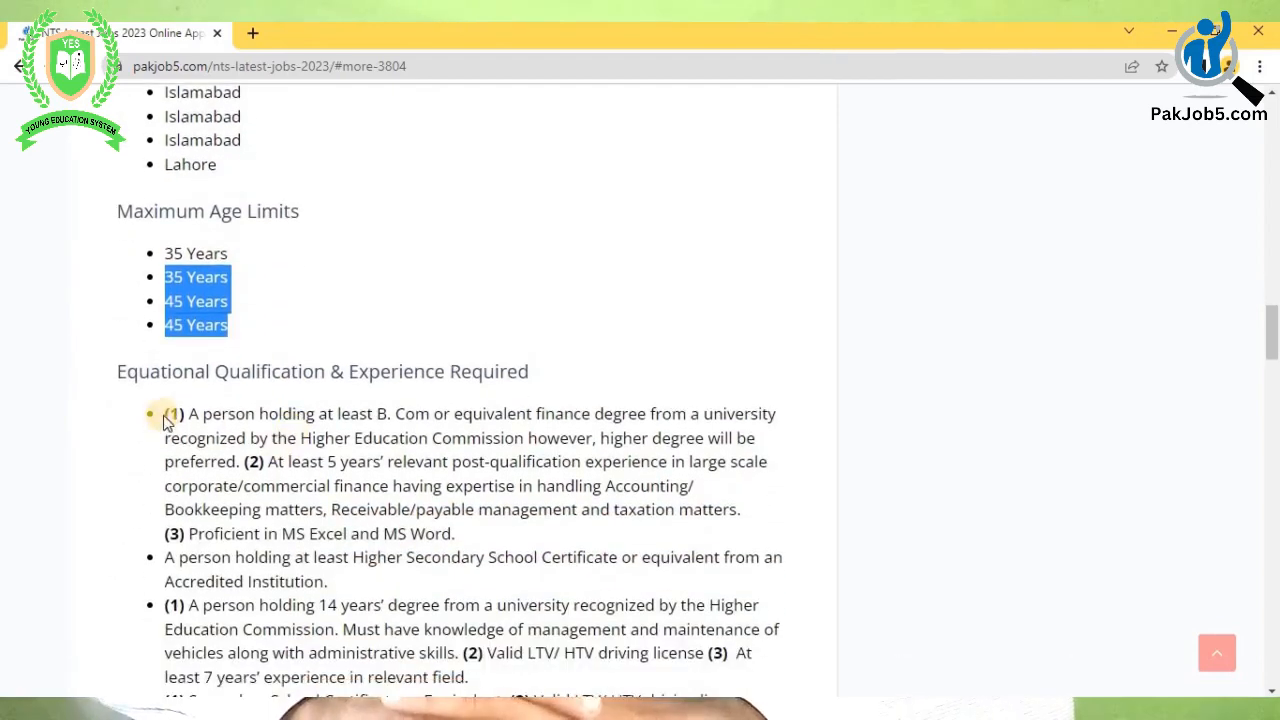
drag(166, 418, 388, 607)
scroll(392, 416, down, 4)
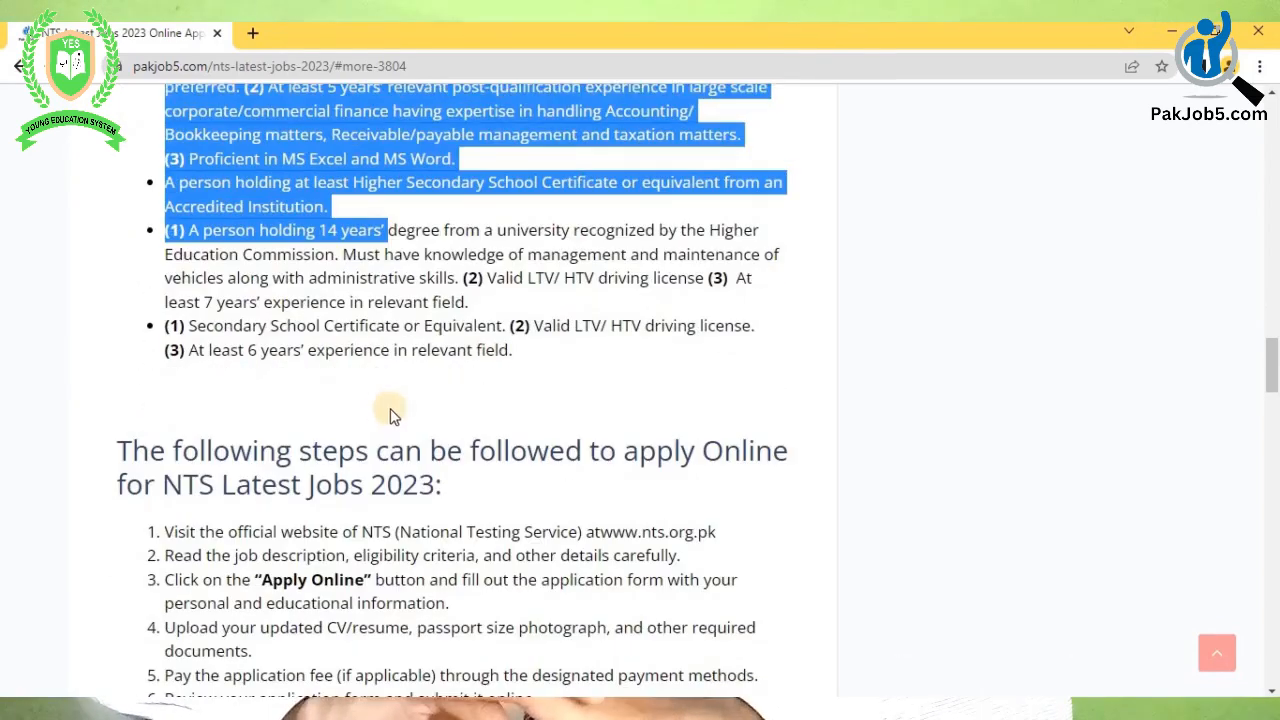
scroll(372, 405, down, 3)
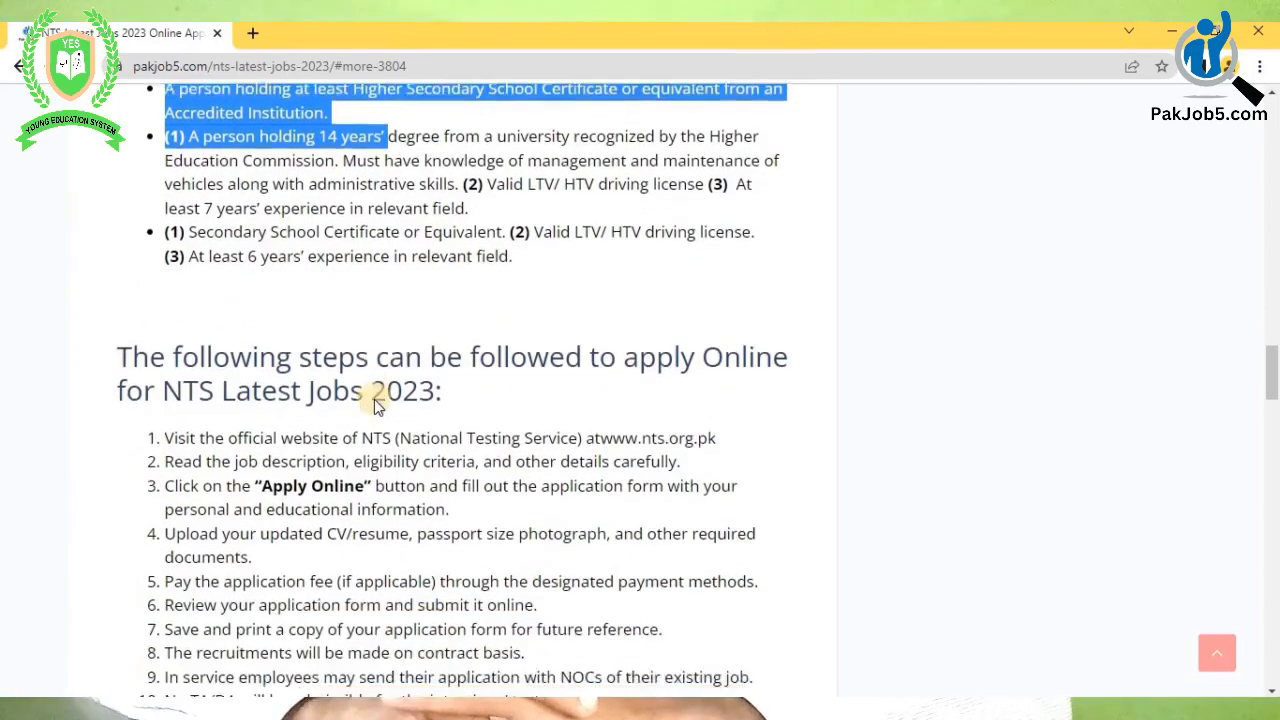
drag(740, 256, 600, 252)
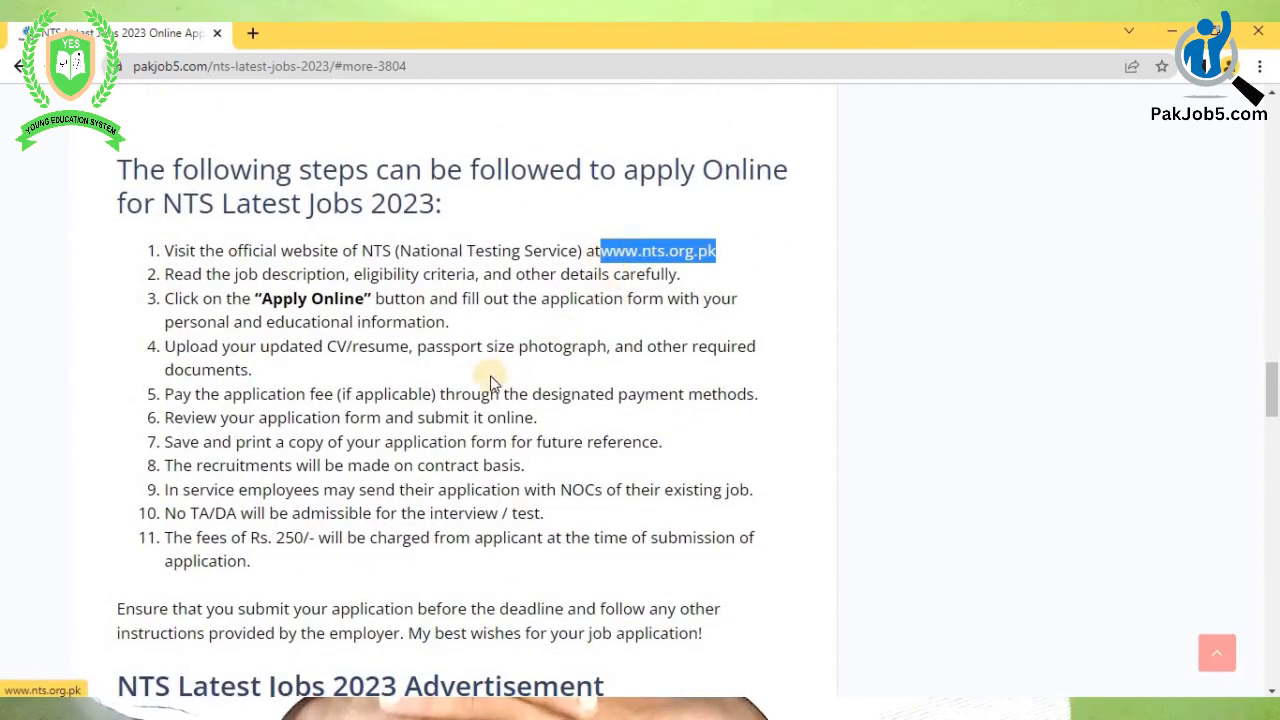
scroll(470, 370, down, 1)
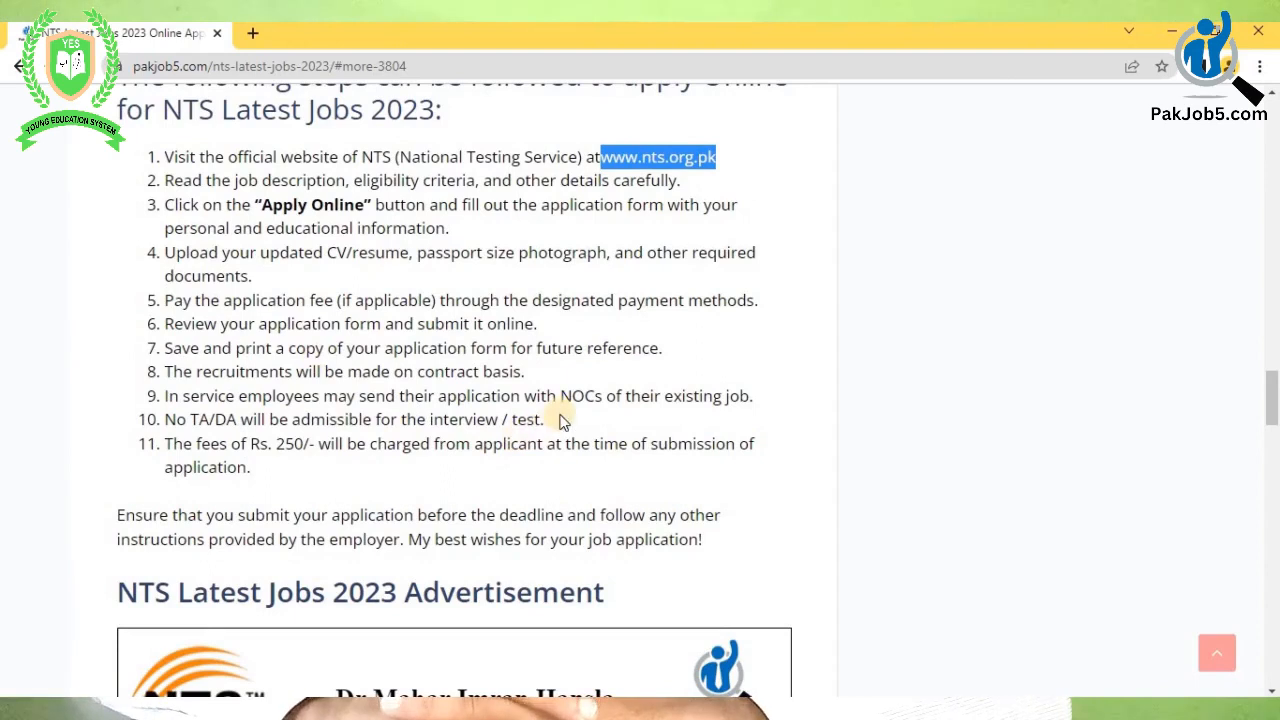
scroll(558, 428, down, 1)
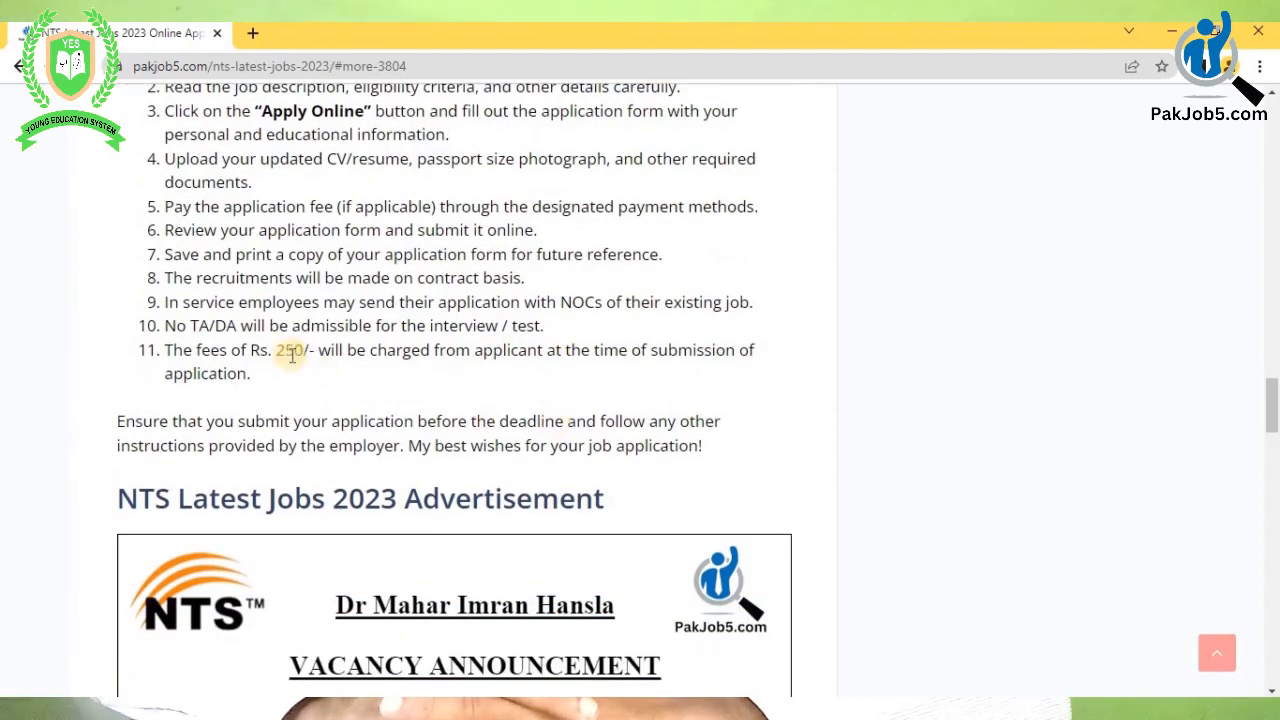
drag(250, 350, 343, 380)
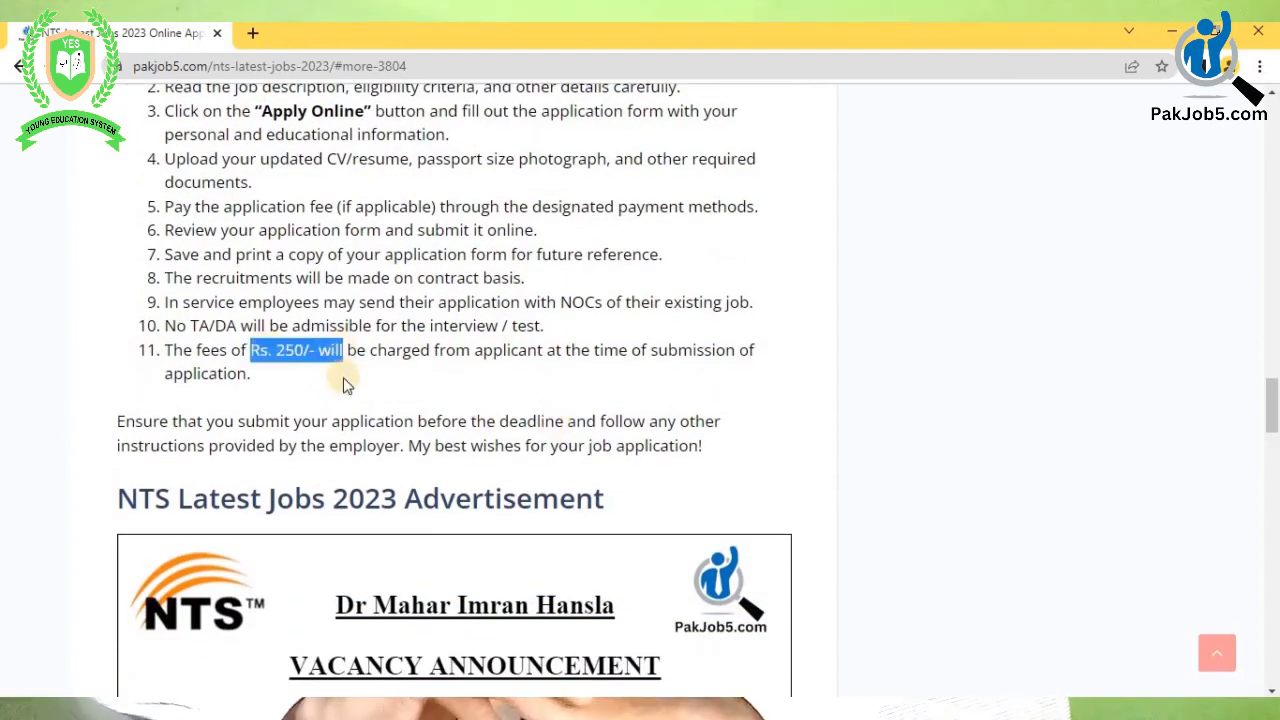
scroll(509, 331, down, 1)
scroll(531, 378, down, 1)
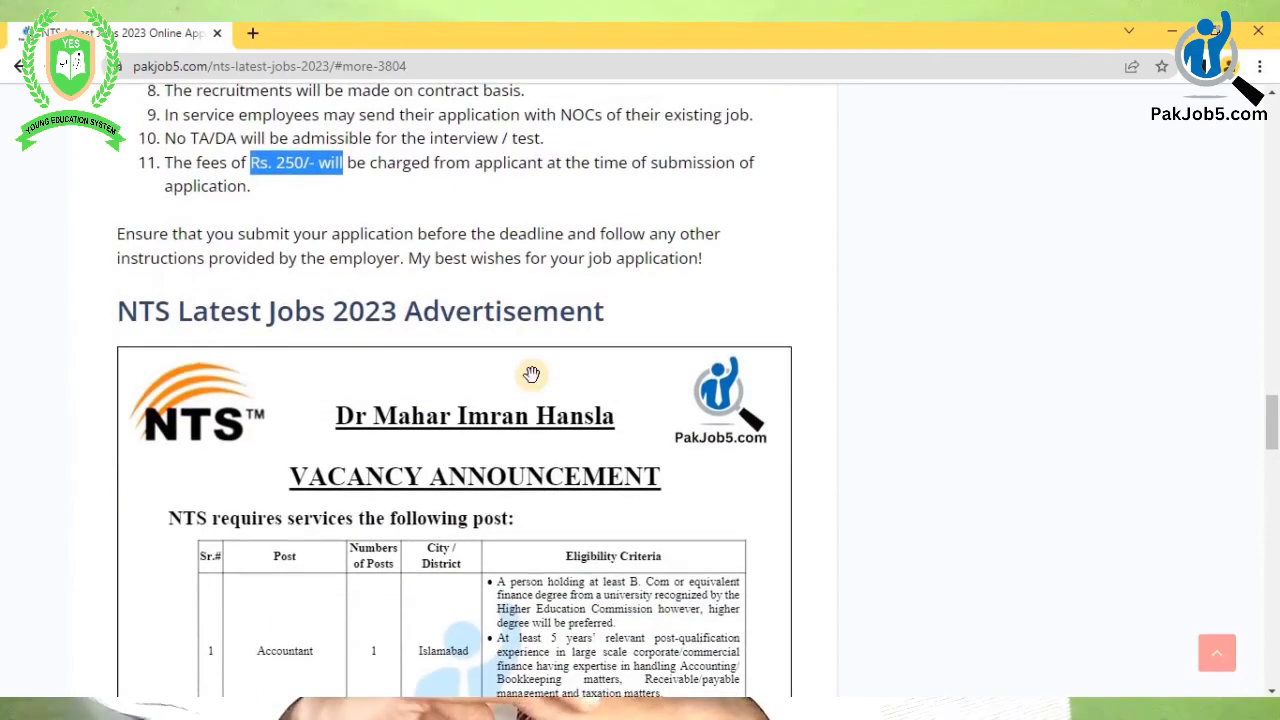
- Show the second page of the NTS advertisement
scroll(529, 375, down, 3)
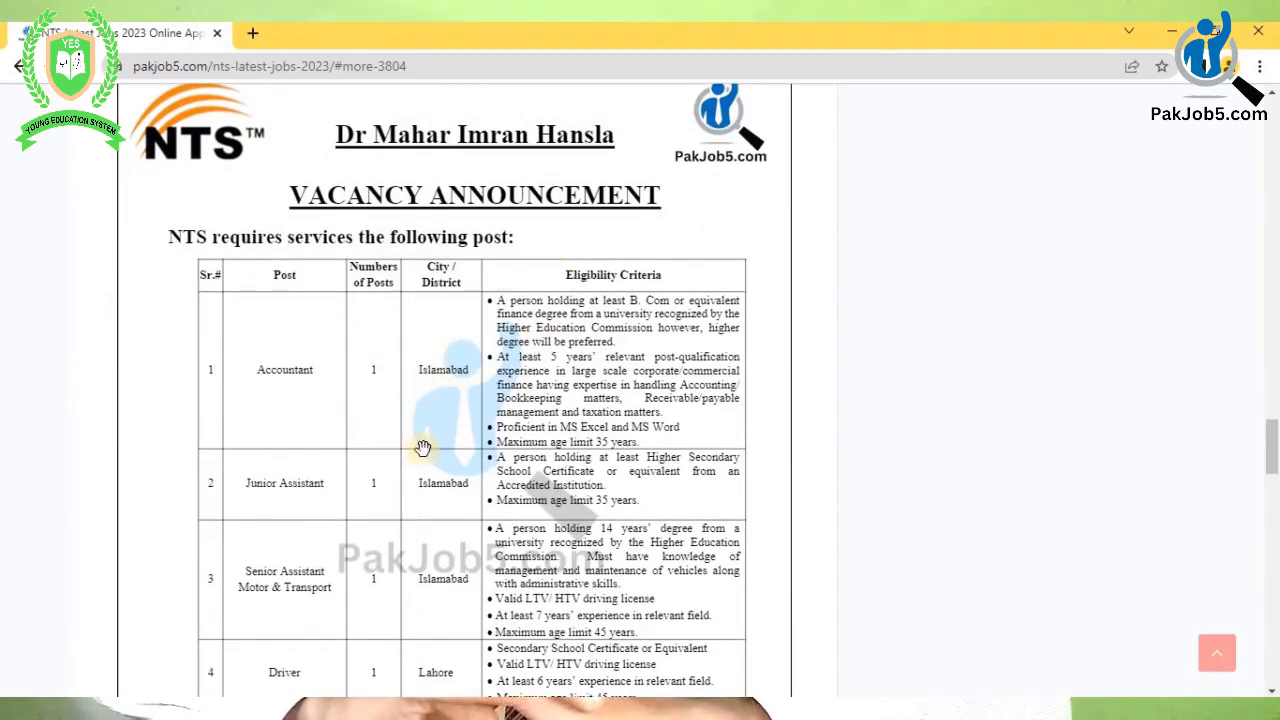
scroll(423, 530, down, 3)
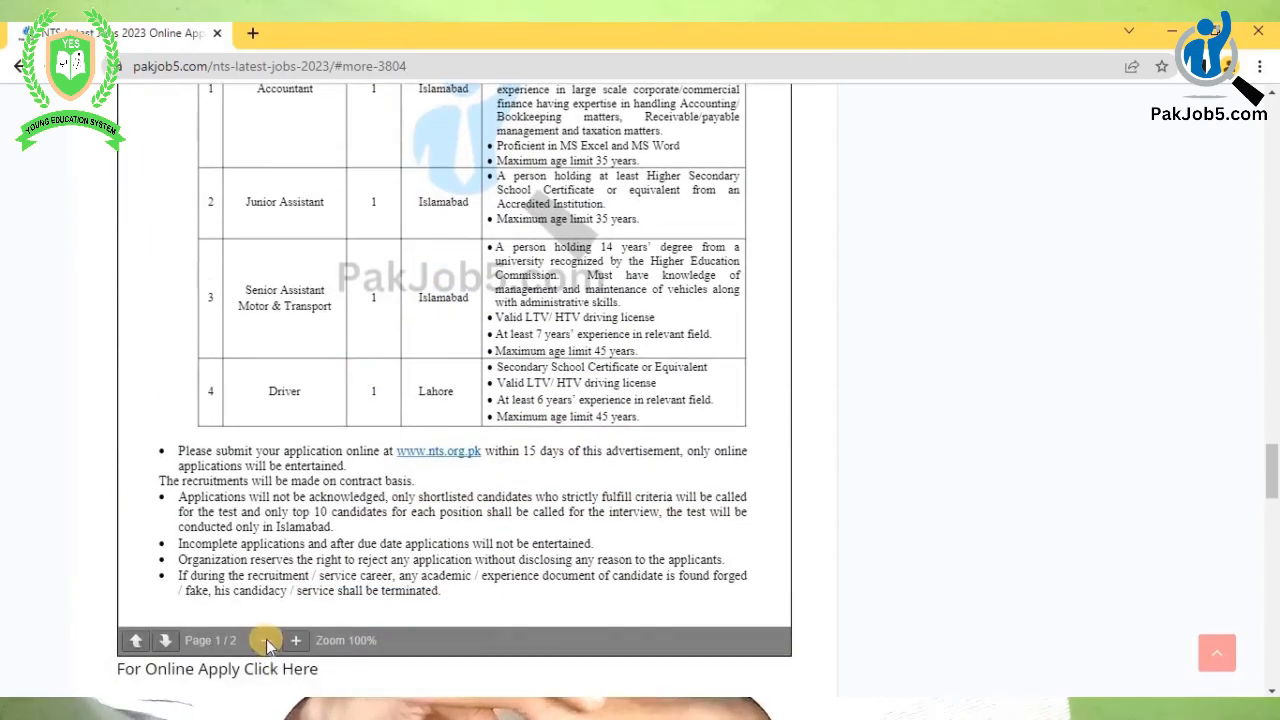
click(165, 641)
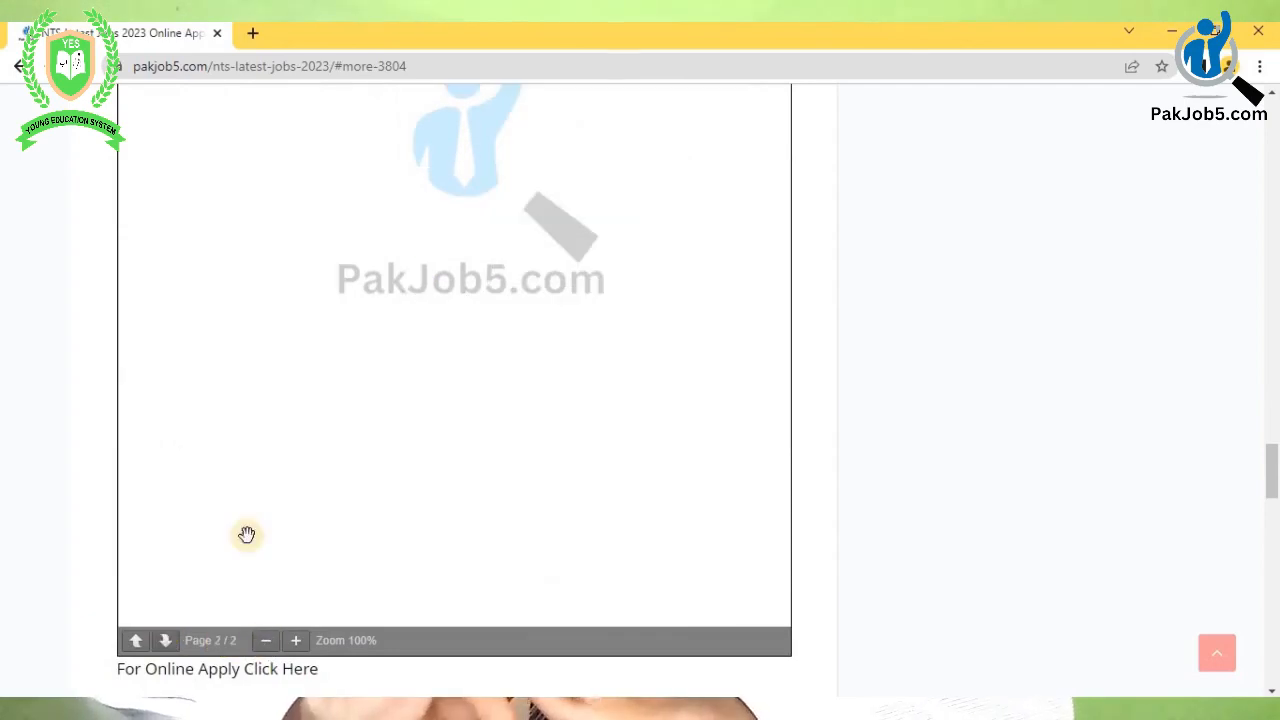
scroll(443, 386, up, 6)
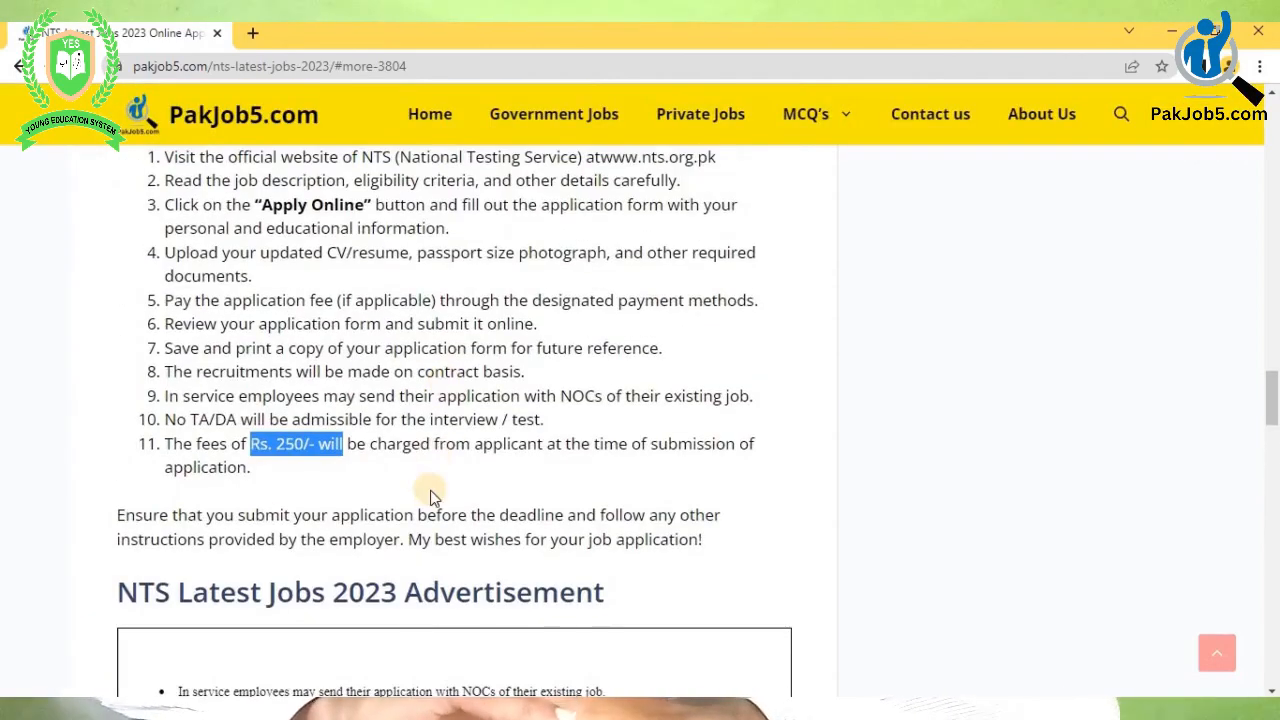
- Select the 'For online apply contact us' WhatsApp lines, then return to 'For Online Apply Click Here'
scroll(430, 490, down, 10)
scroll(430, 490, down, 5)
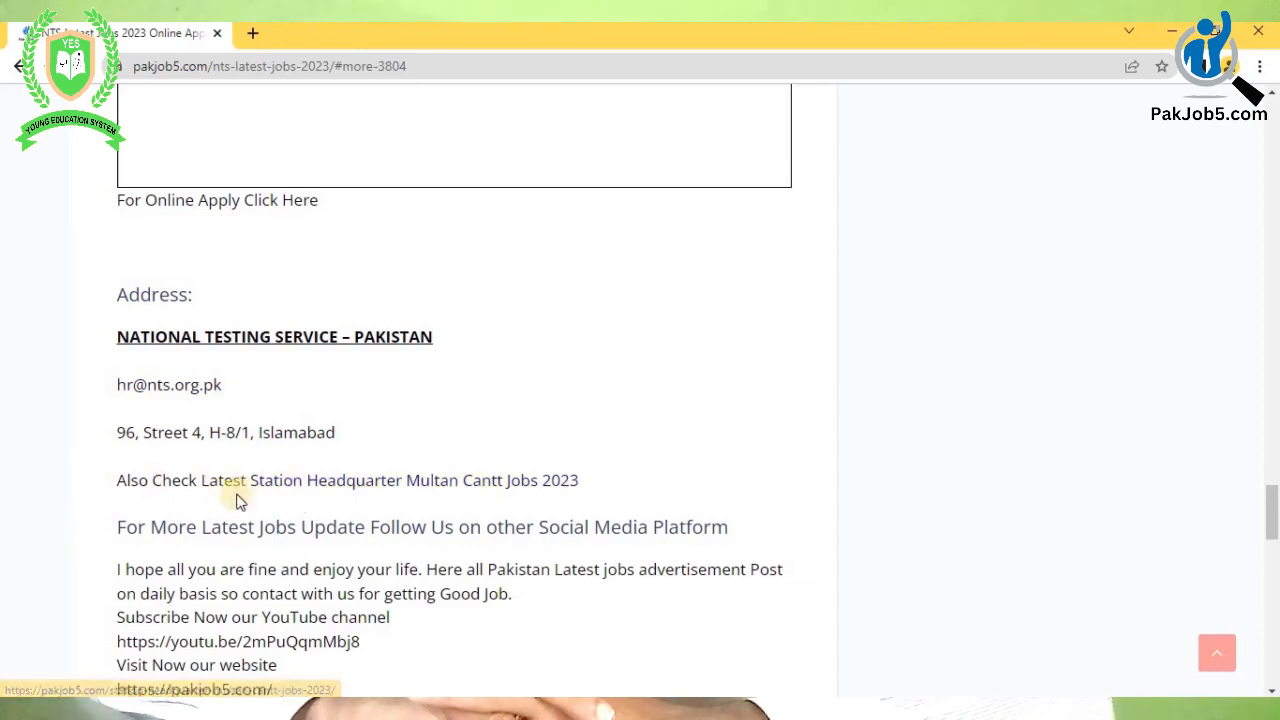
scroll(471, 514, down, 2)
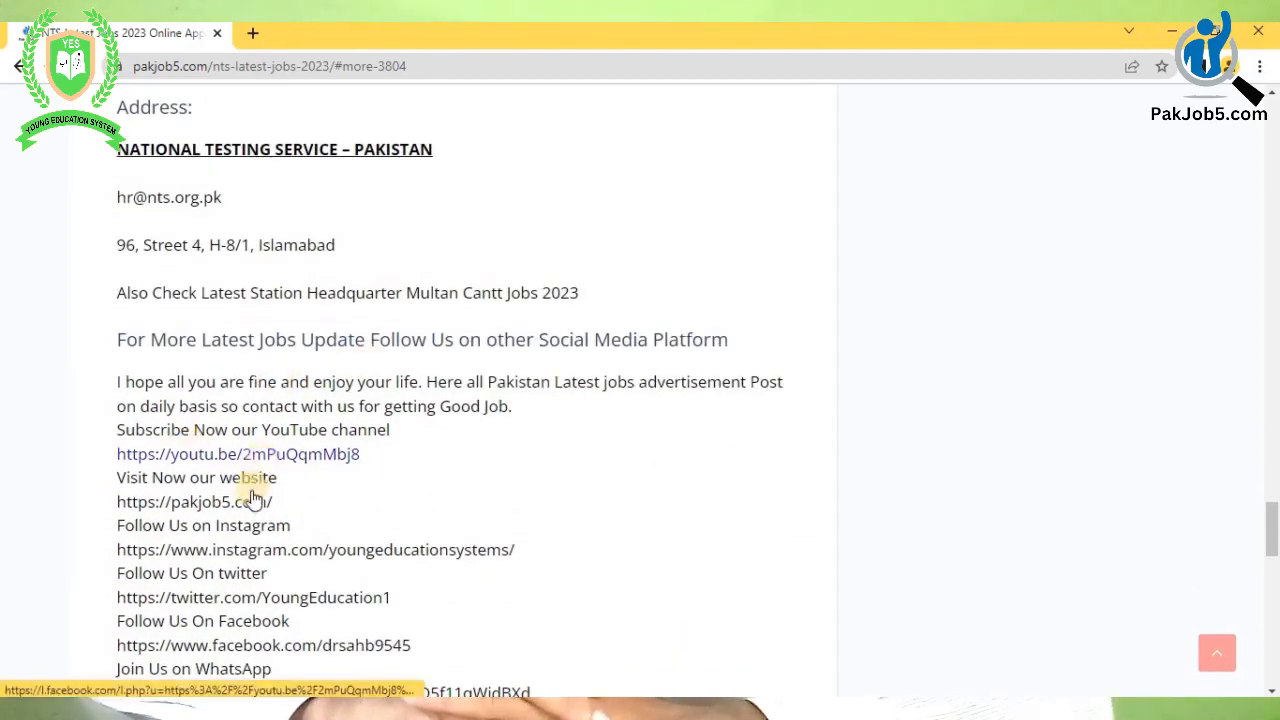
scroll(252, 508, down, 1)
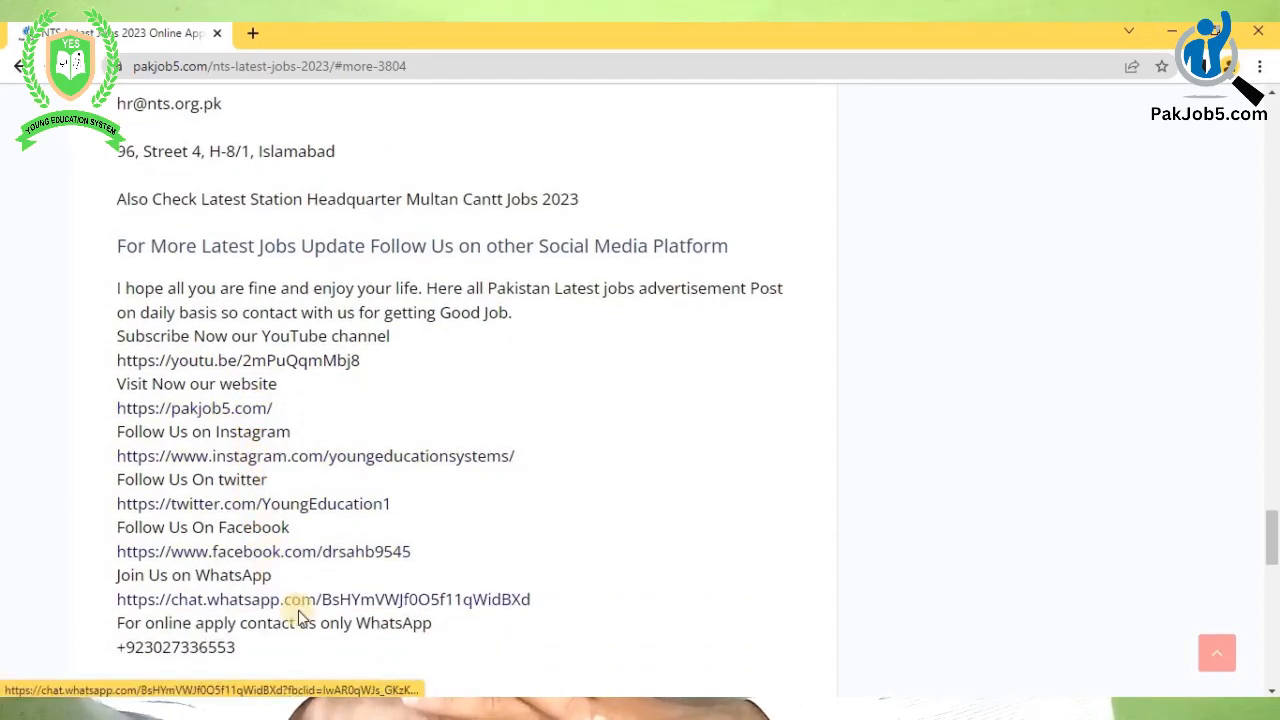
scroll(254, 453, down, 2)
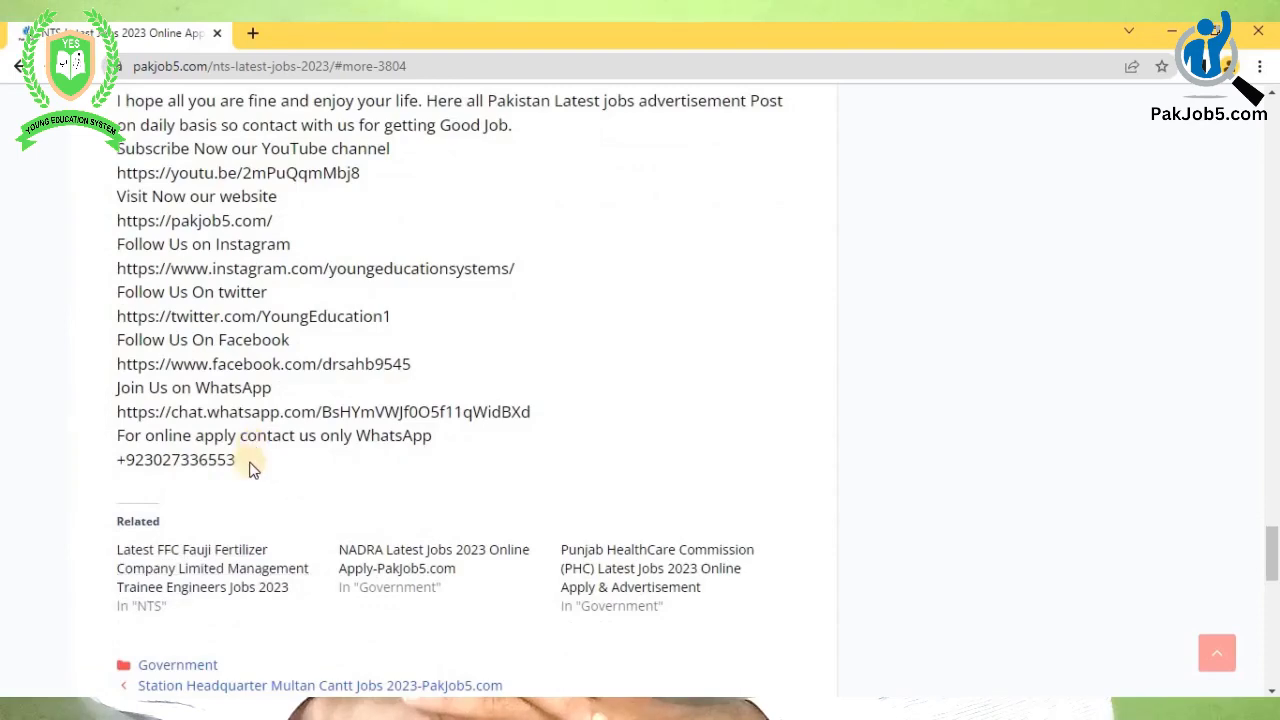
drag(252, 470, 114, 437)
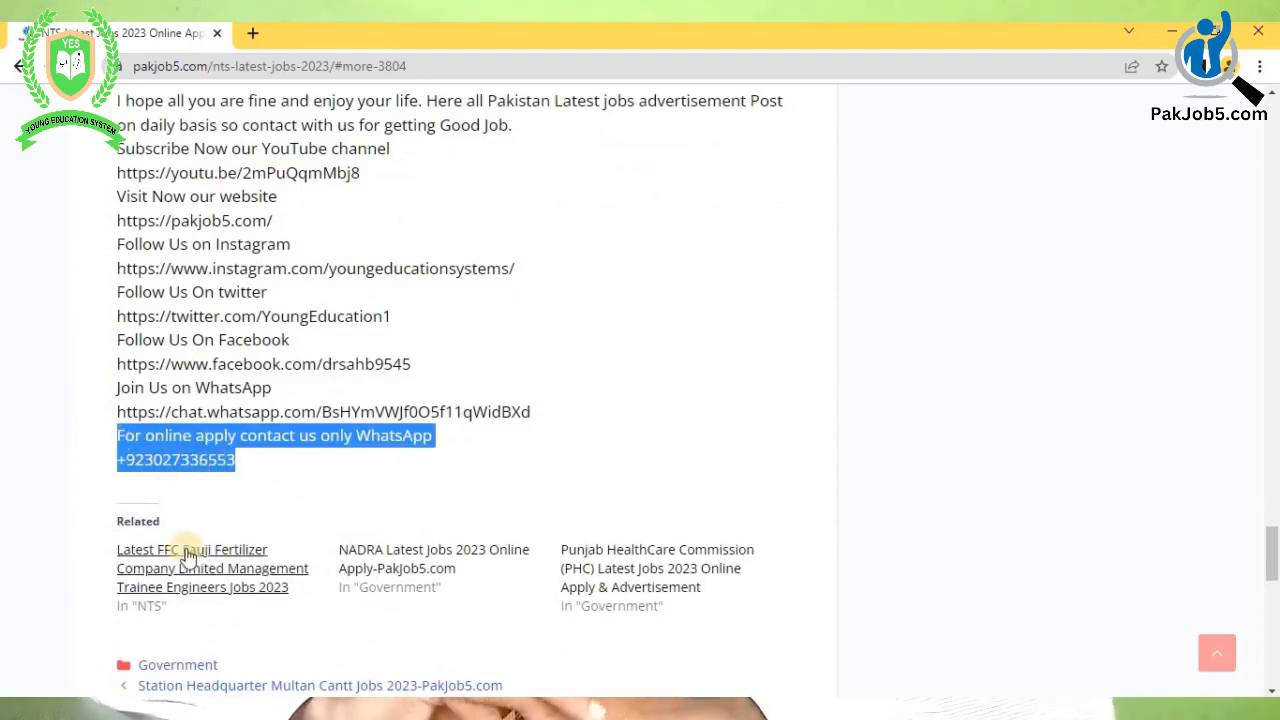
scroll(652, 571, down, 1)
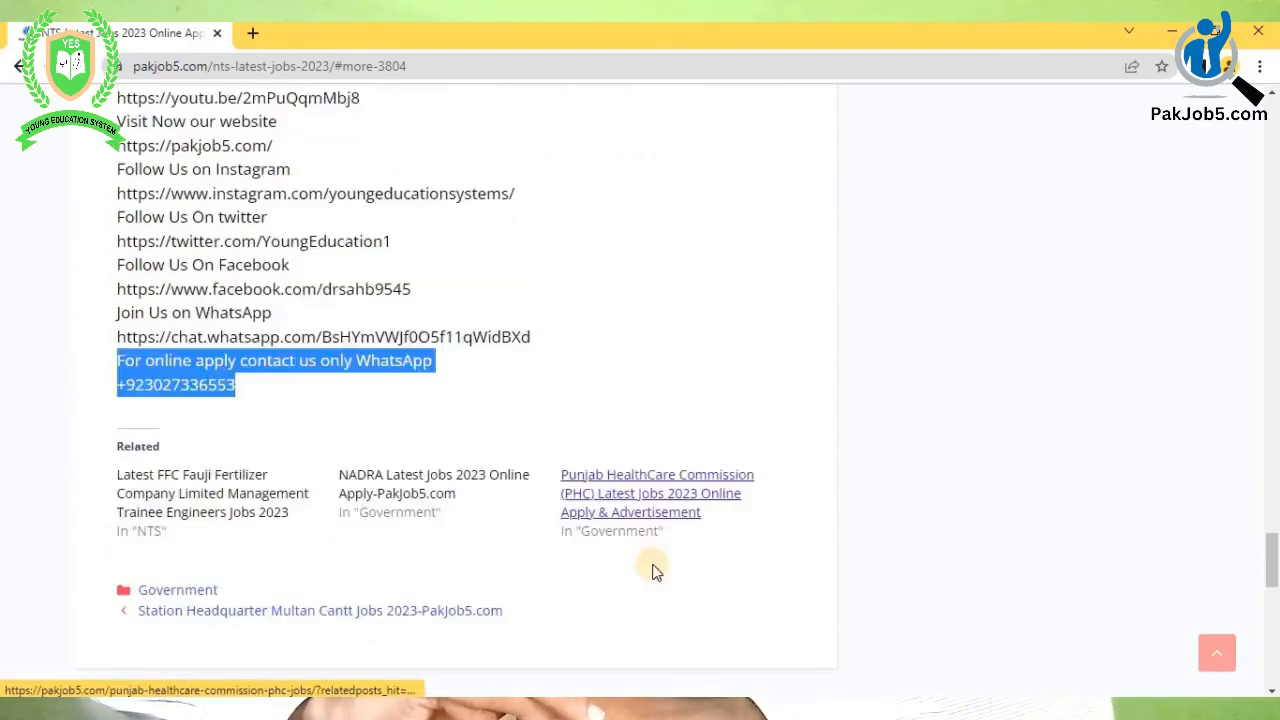
scroll(600, 520, down, 2)
scroll(420, 412, up, 1)
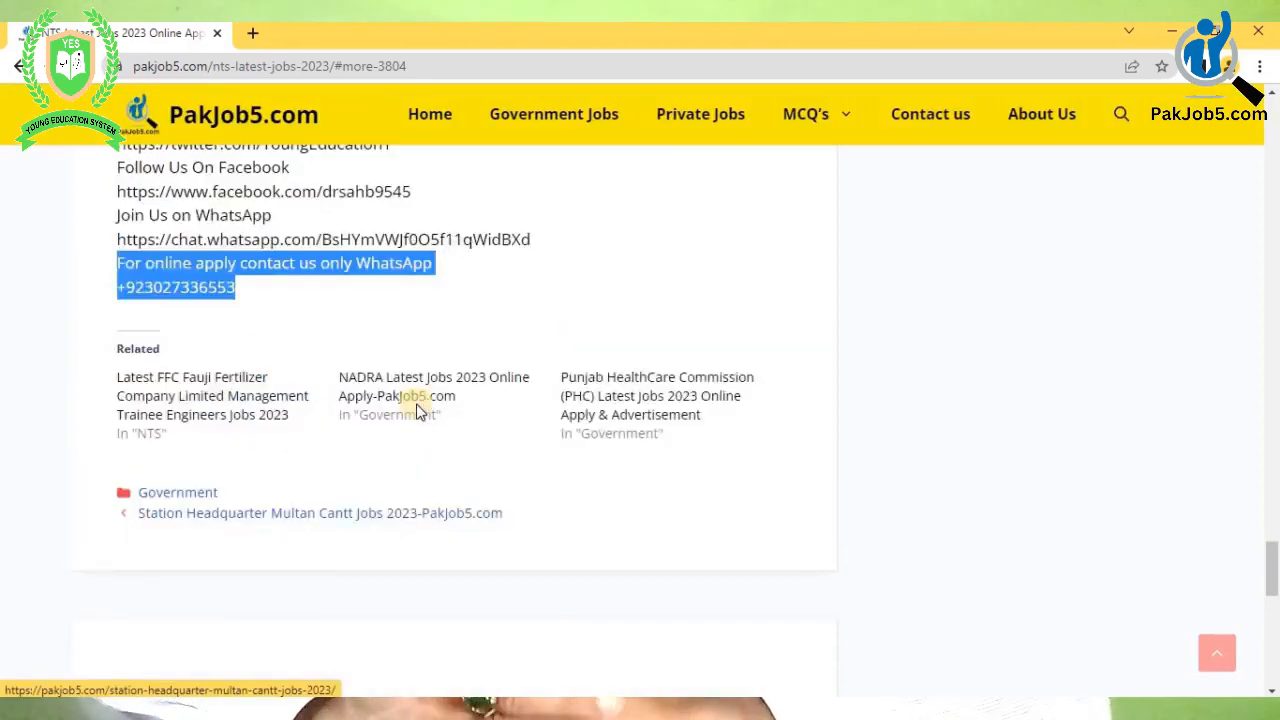
scroll(551, 422, up, 7)
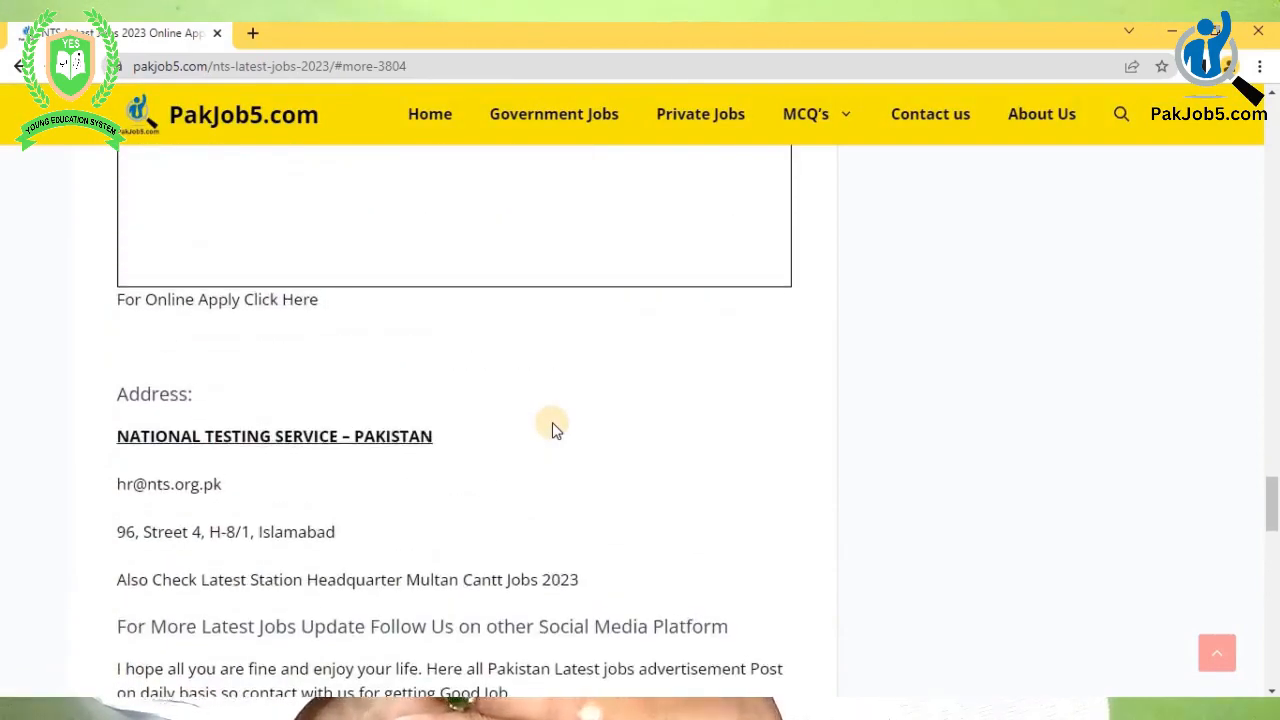
scroll(552, 425, up, 4)
scroll(440, 514, down, 2)
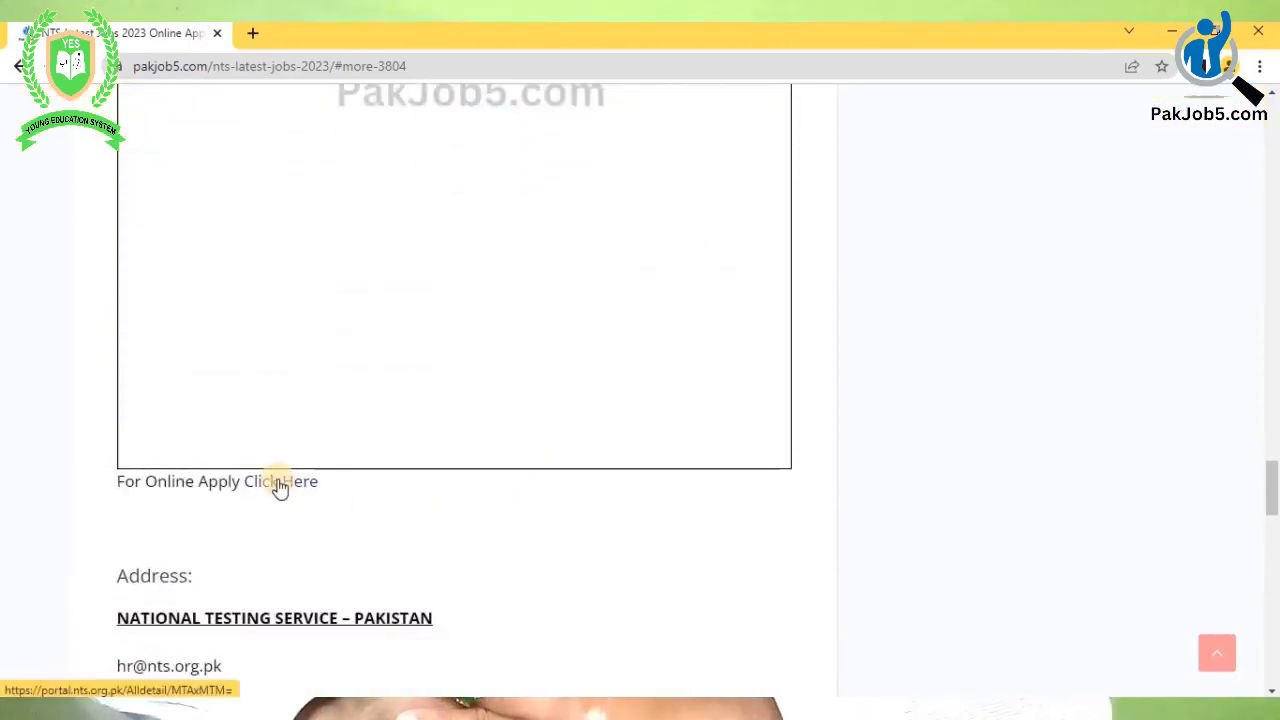
- Open the NTS portal's Situation Vacant page through the online apply link
click(280, 484)
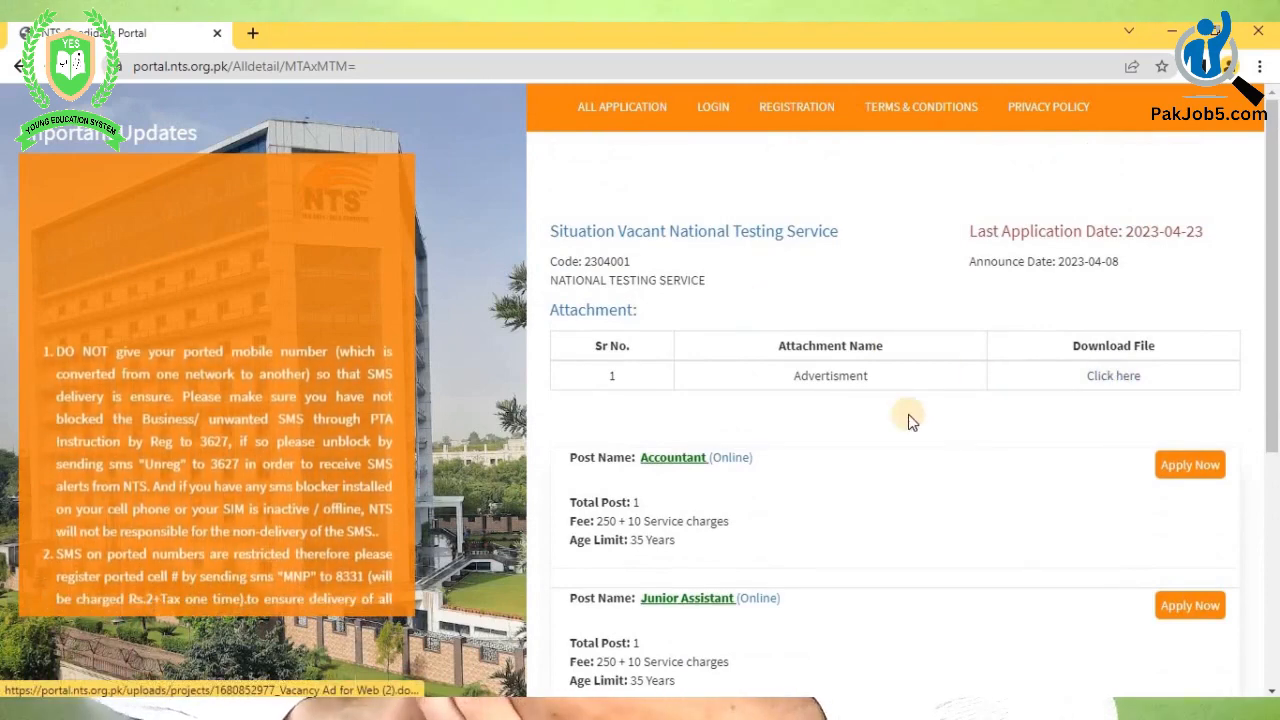
scroll(908, 414, down, 2)
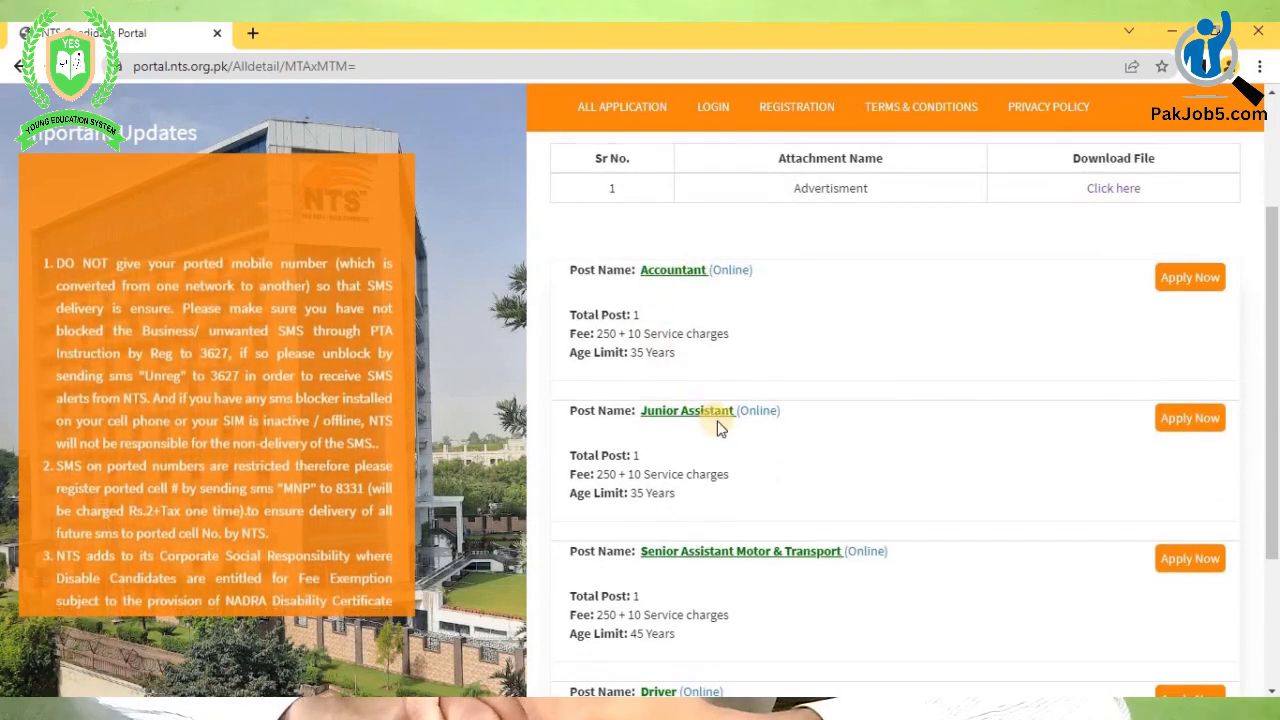
scroll(700, 380, down, 1)
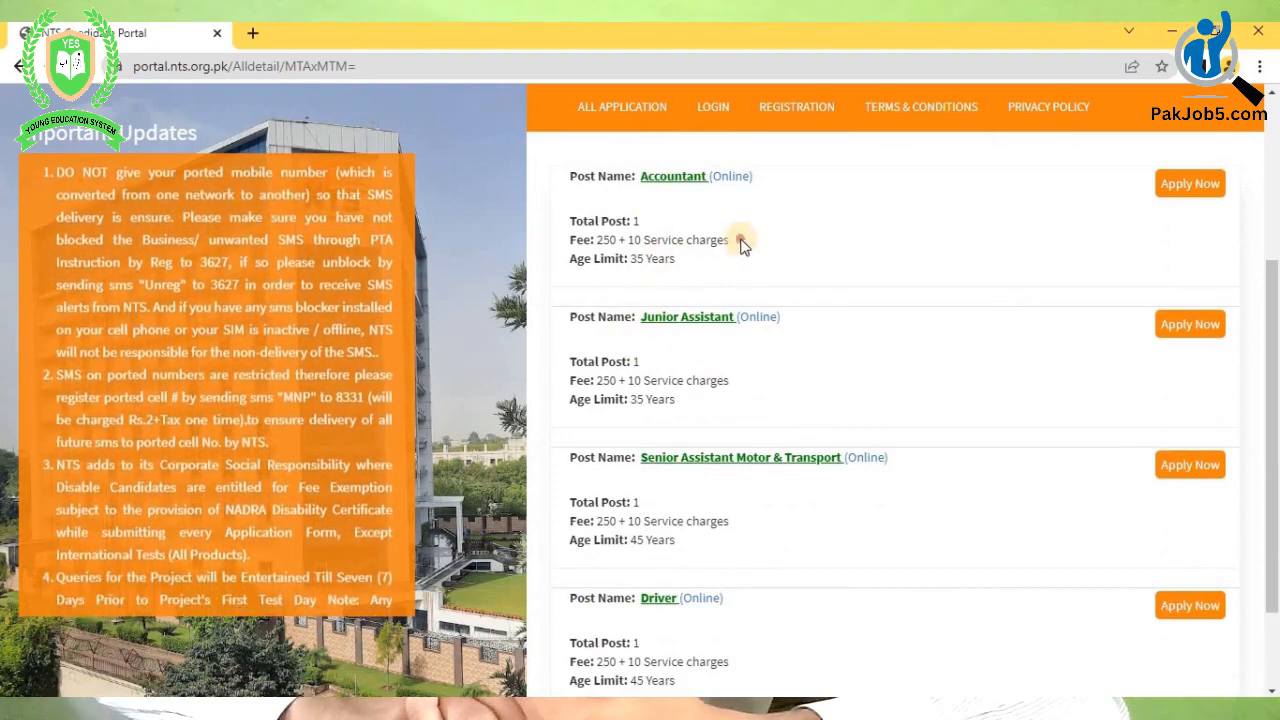
- Highlight the Accountant post's 250 + 10 fee and its age limit
drag(729, 240, 597, 240)
drag(705, 262, 602, 219)
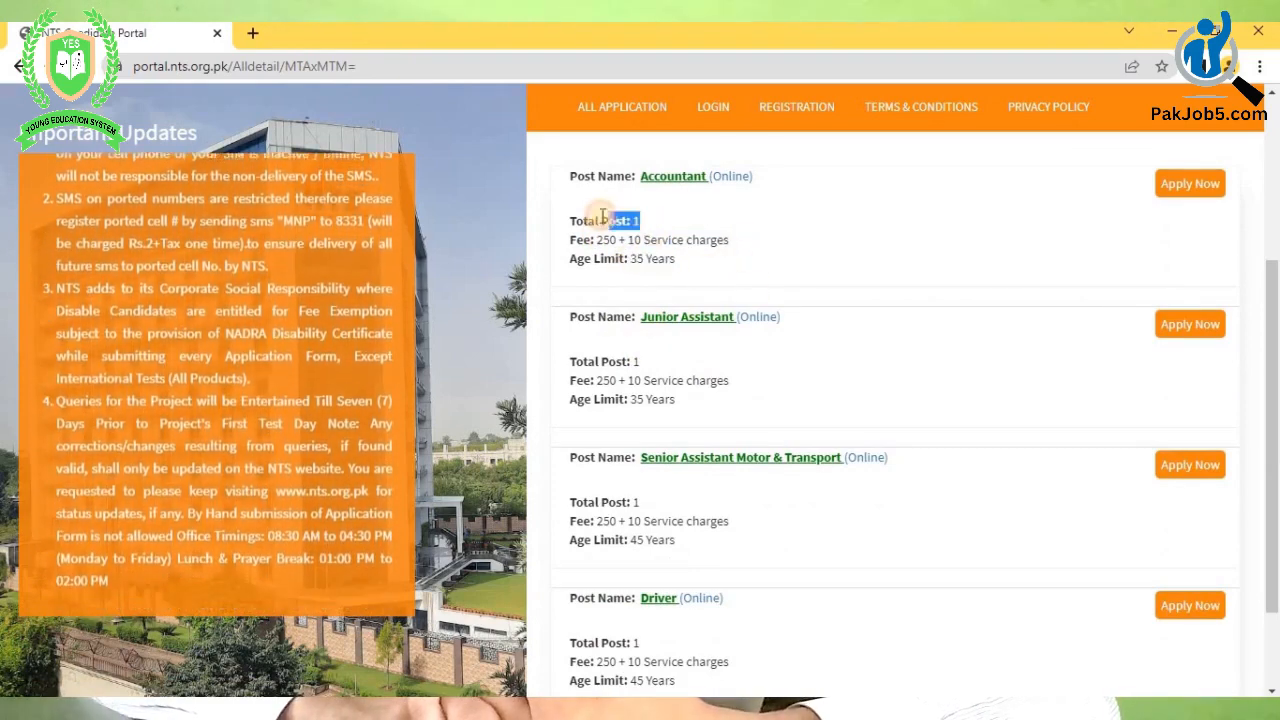
scroll(743, 236, down, 1)
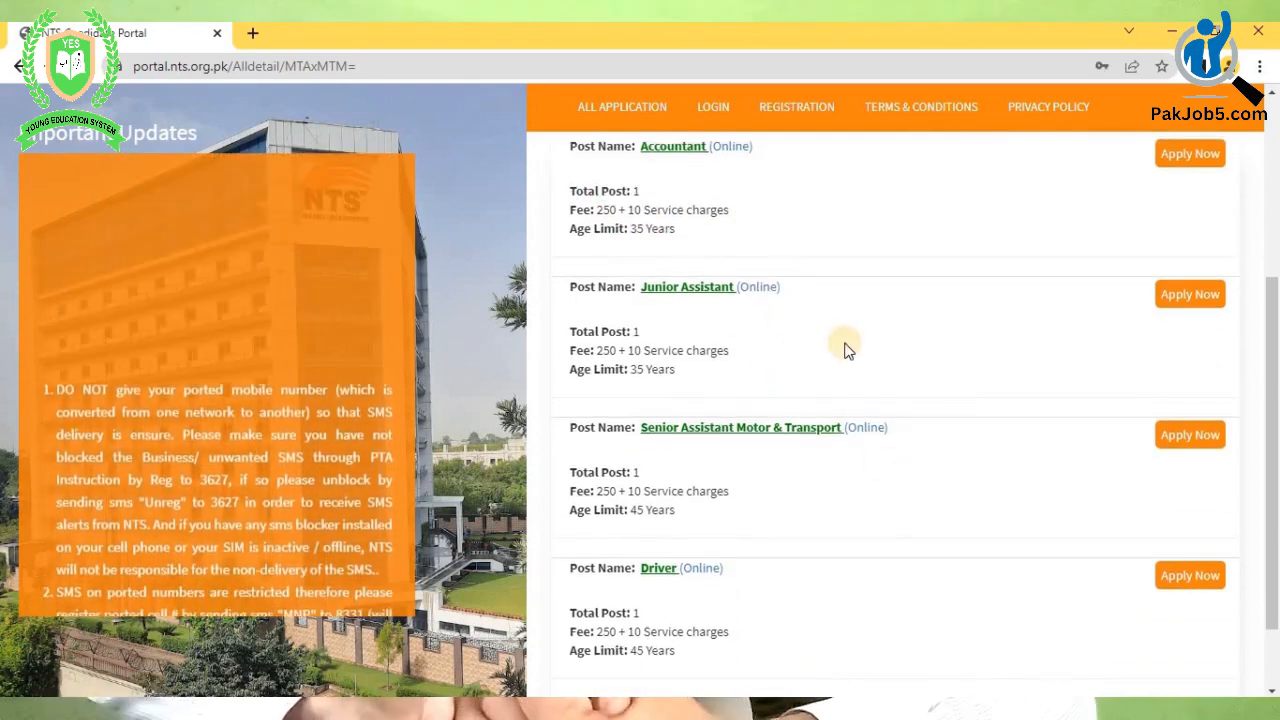
- Open the registration form for the Junior Assistant post
click(1180, 295)
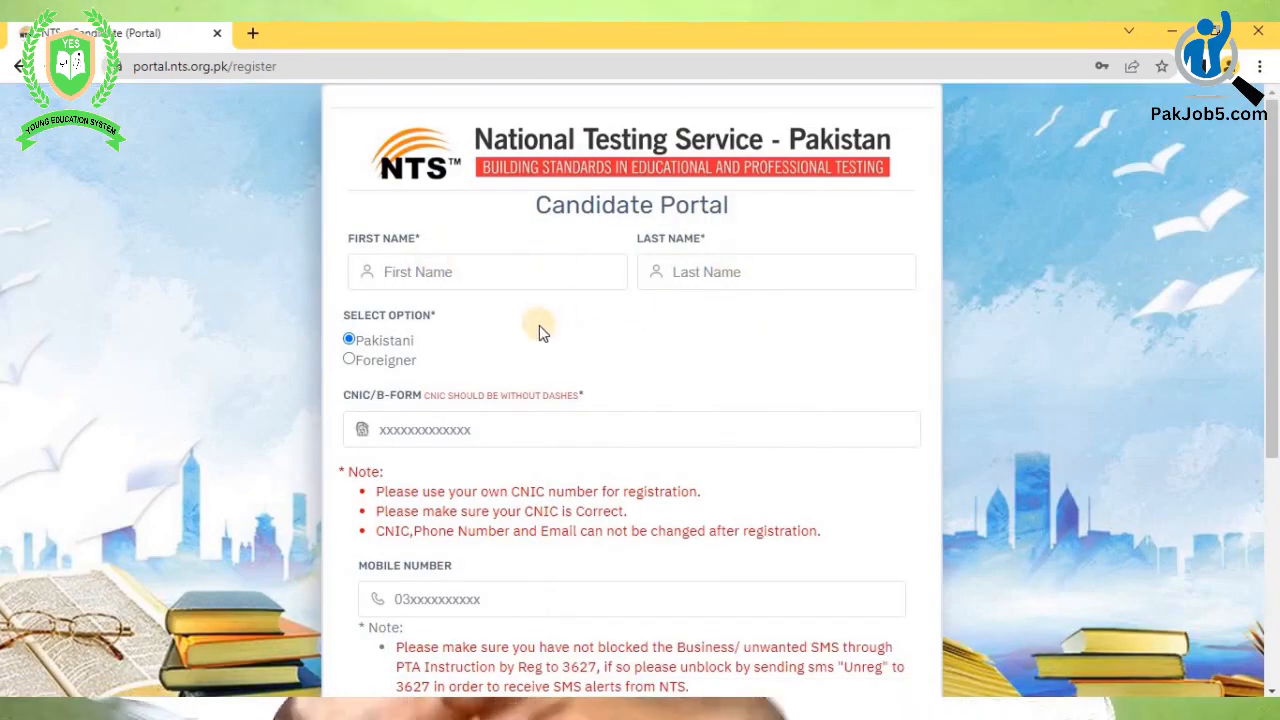
scroll(539, 333, down, 3)
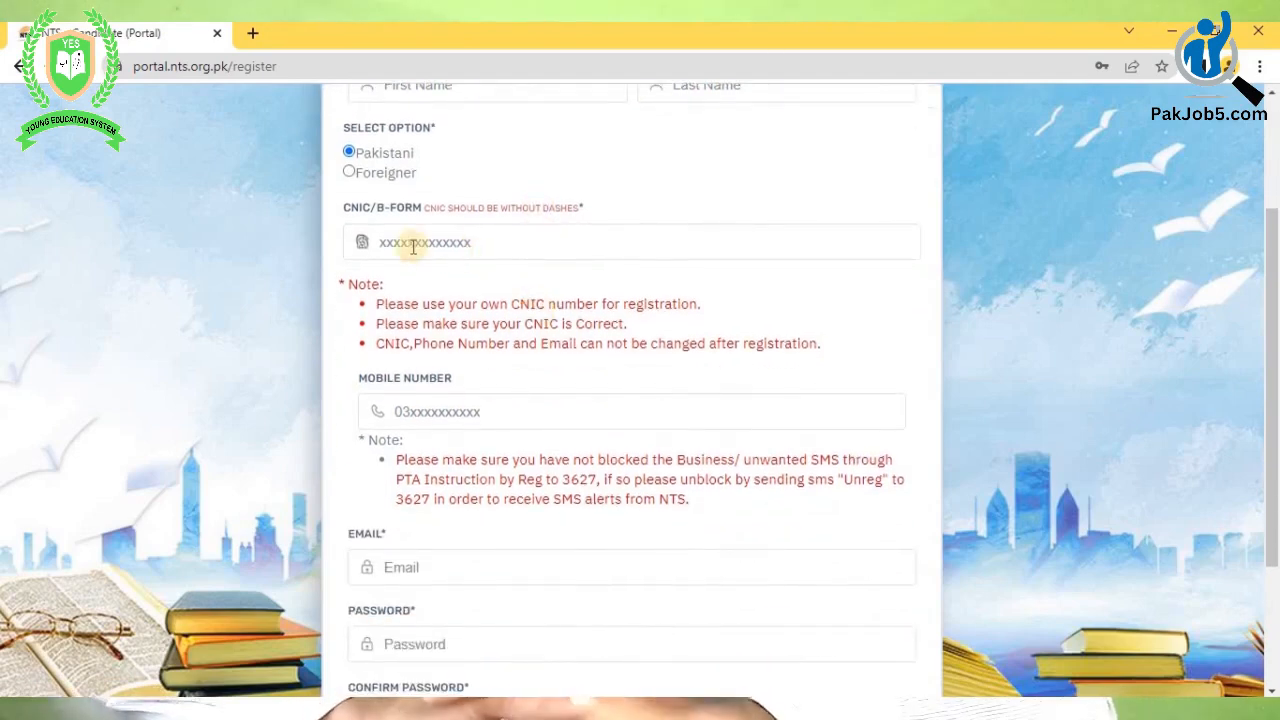
scroll(466, 288, down, 1)
scroll(468, 288, down, 1)
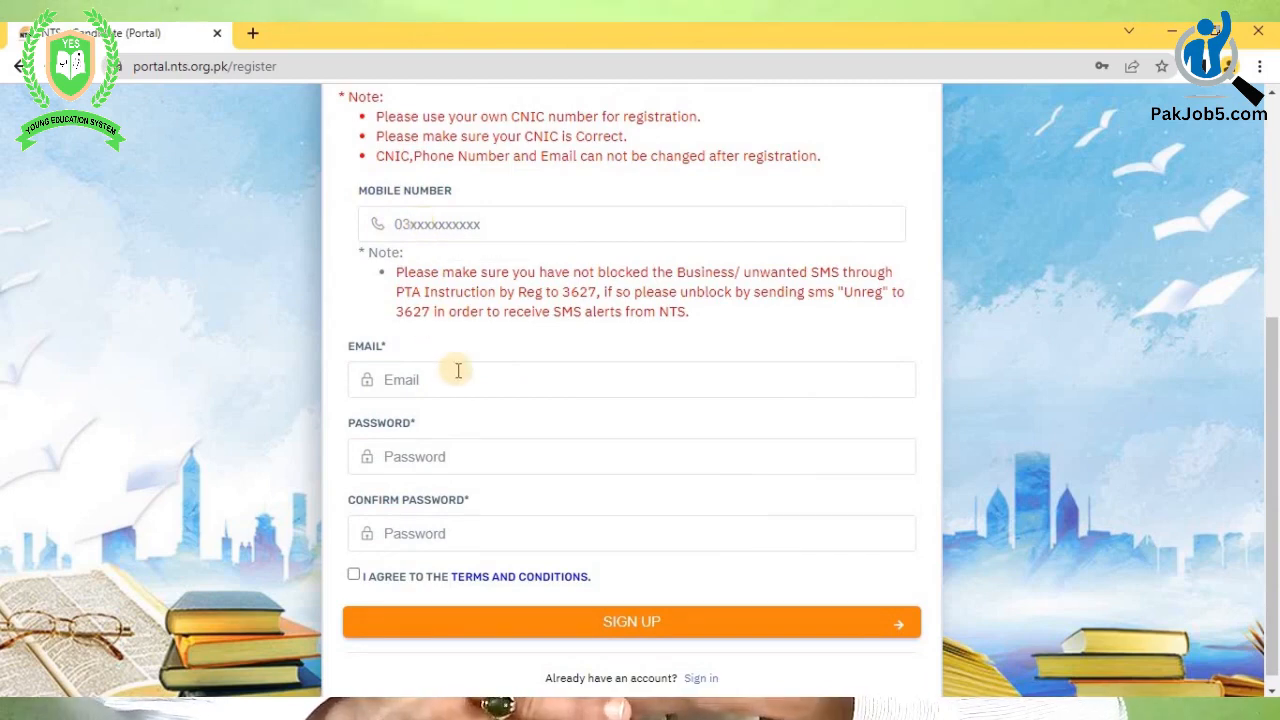
scroll(458, 371, down, 1)
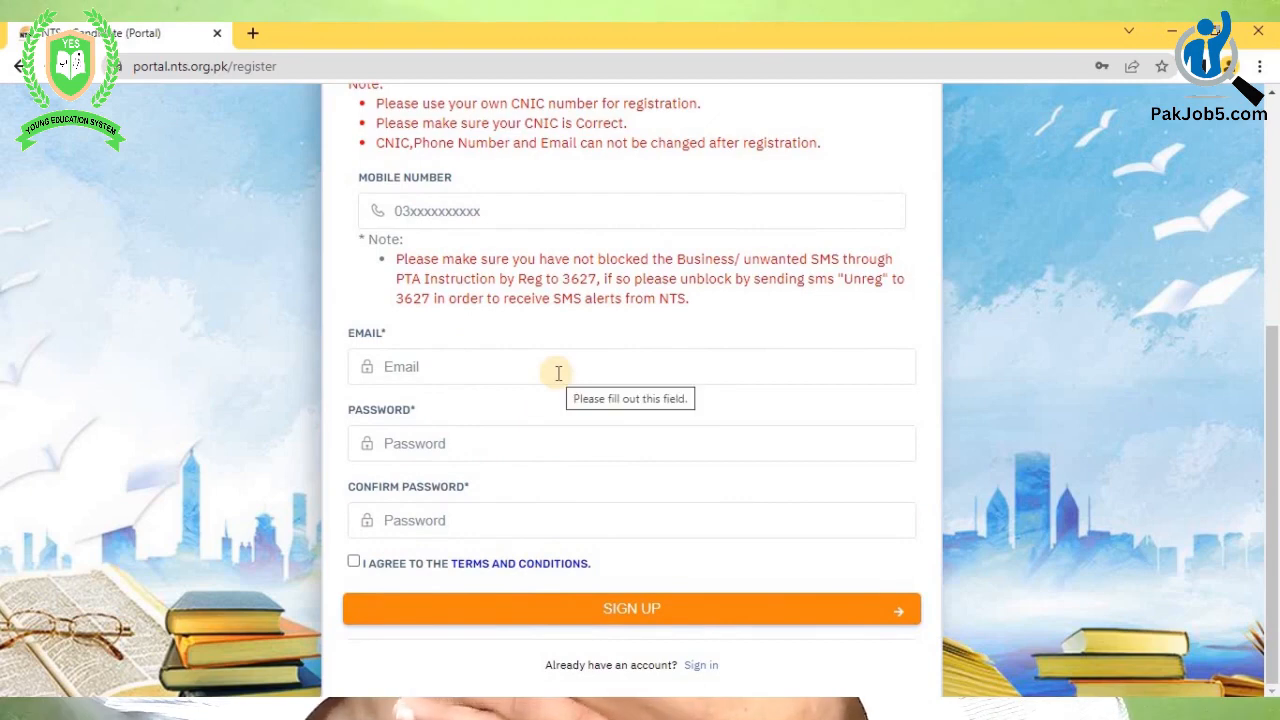
scroll(471, 263, up, 5)
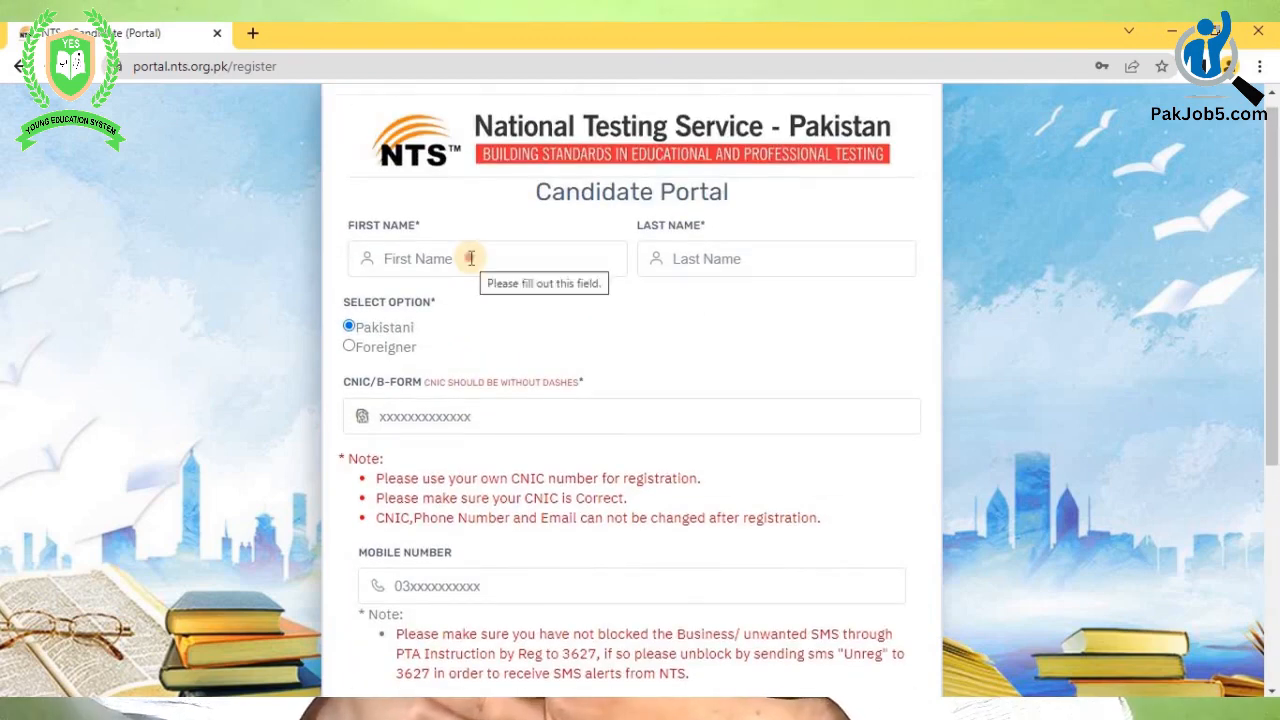
- Enter the candidate's first name, last name, CNIC number and mobile number
click(471, 258)
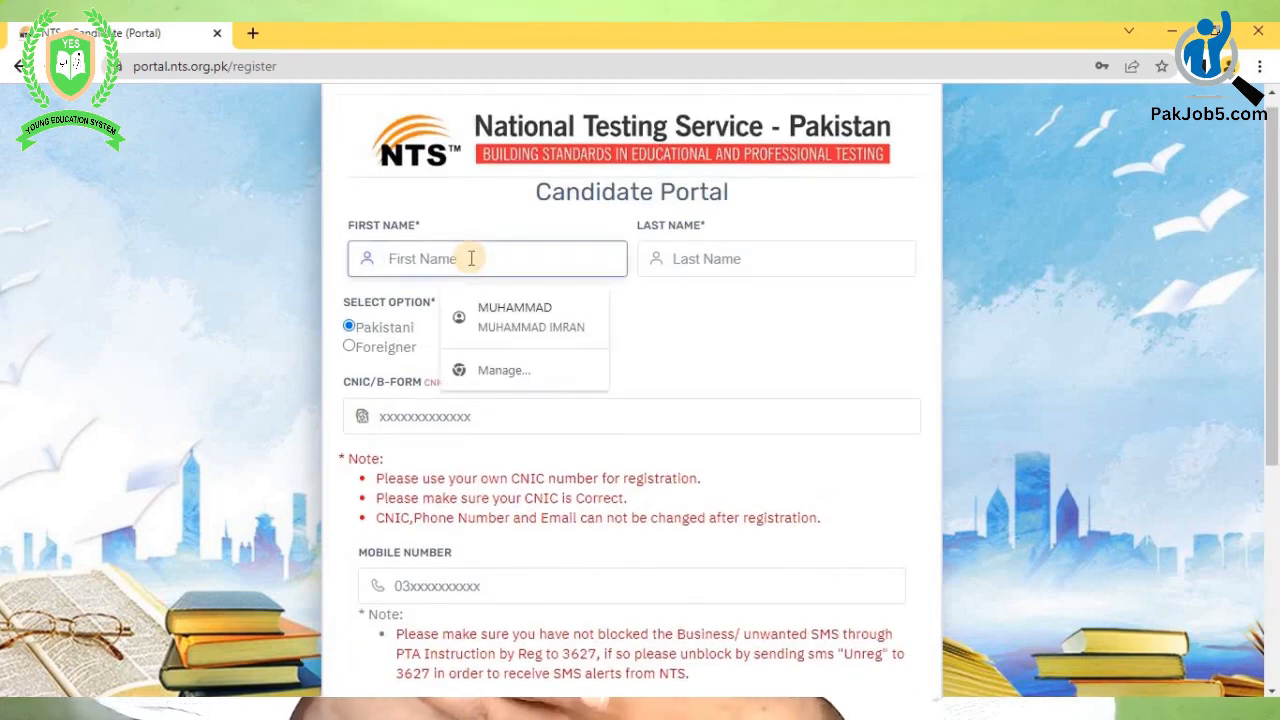
text(i)
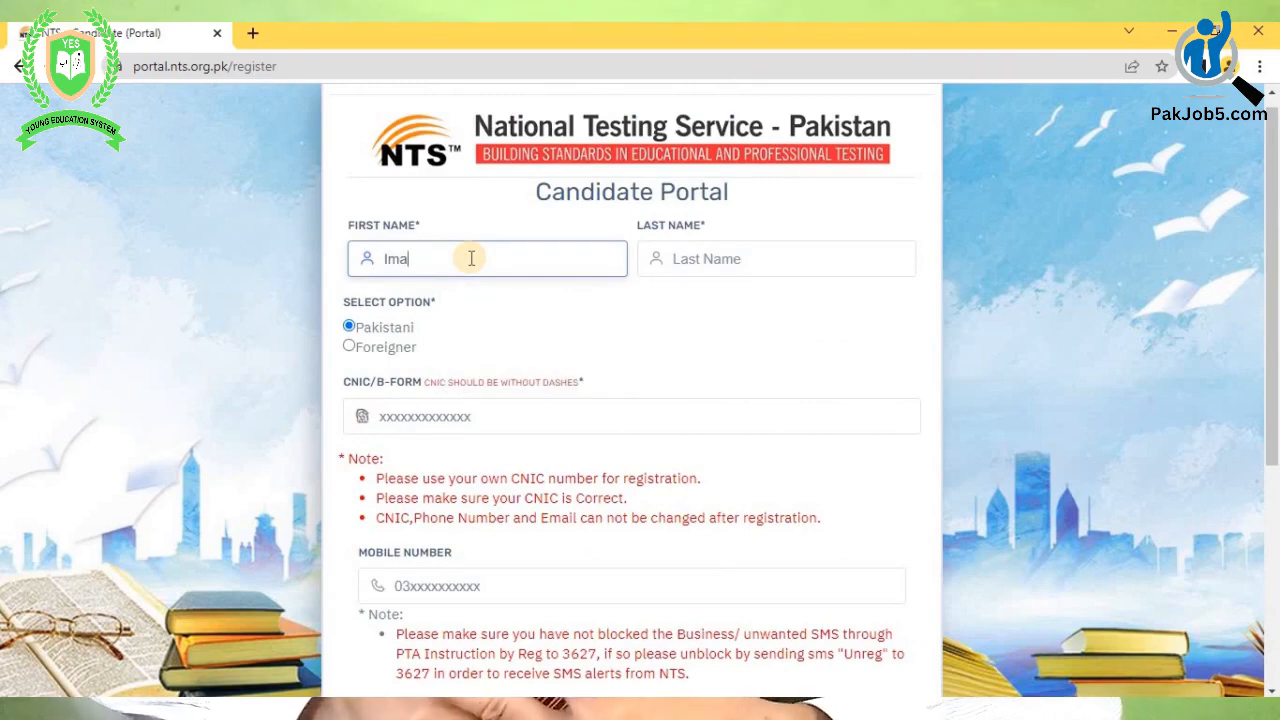
click(734, 262)
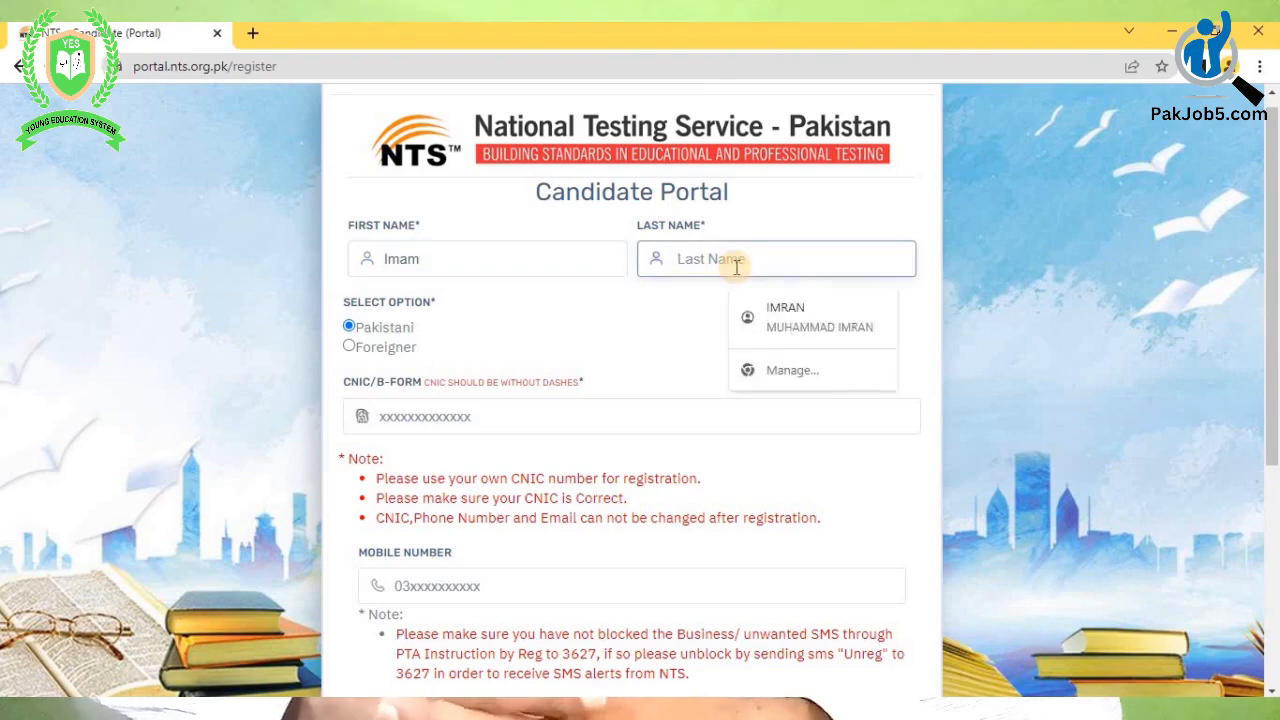
text(bukhsh)
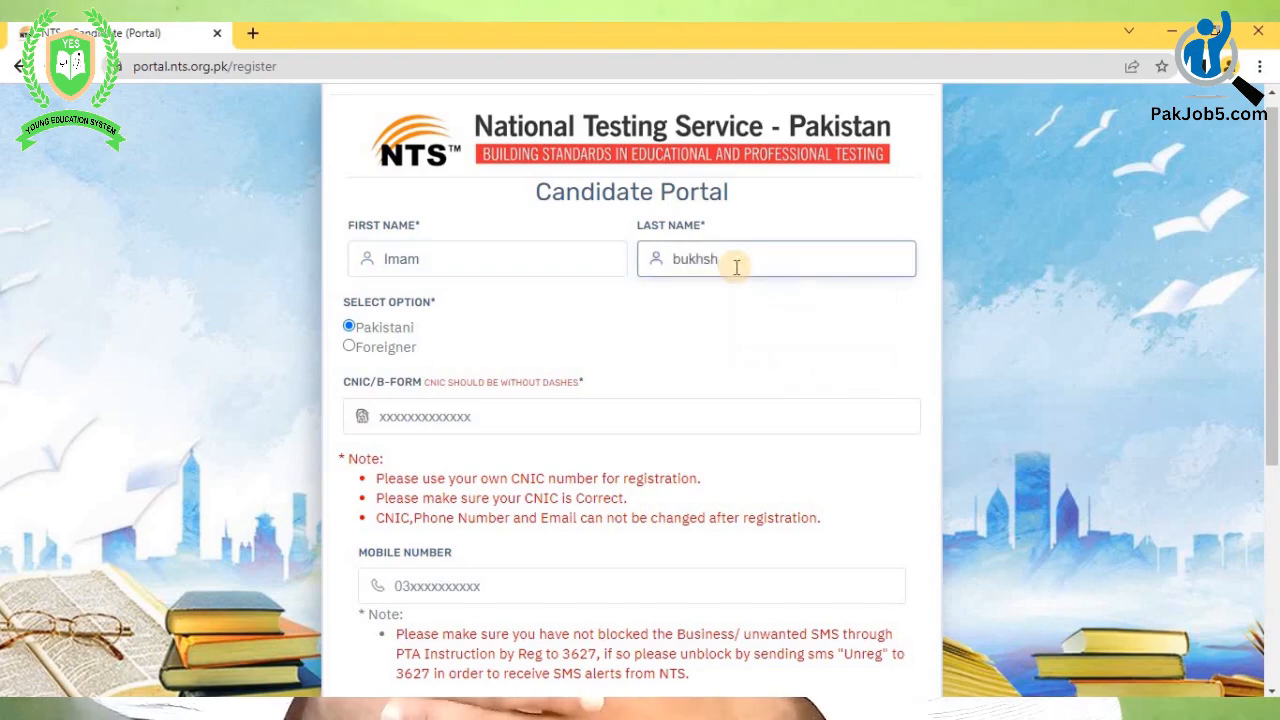
click(453, 416)
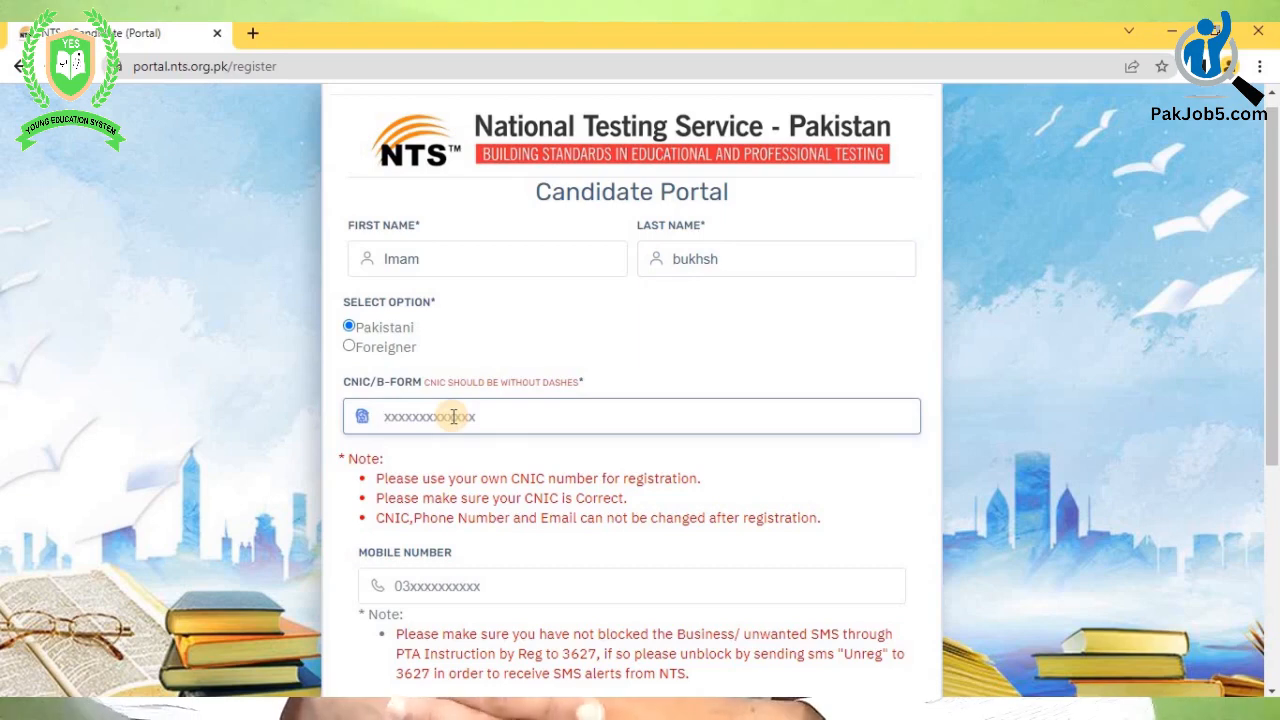
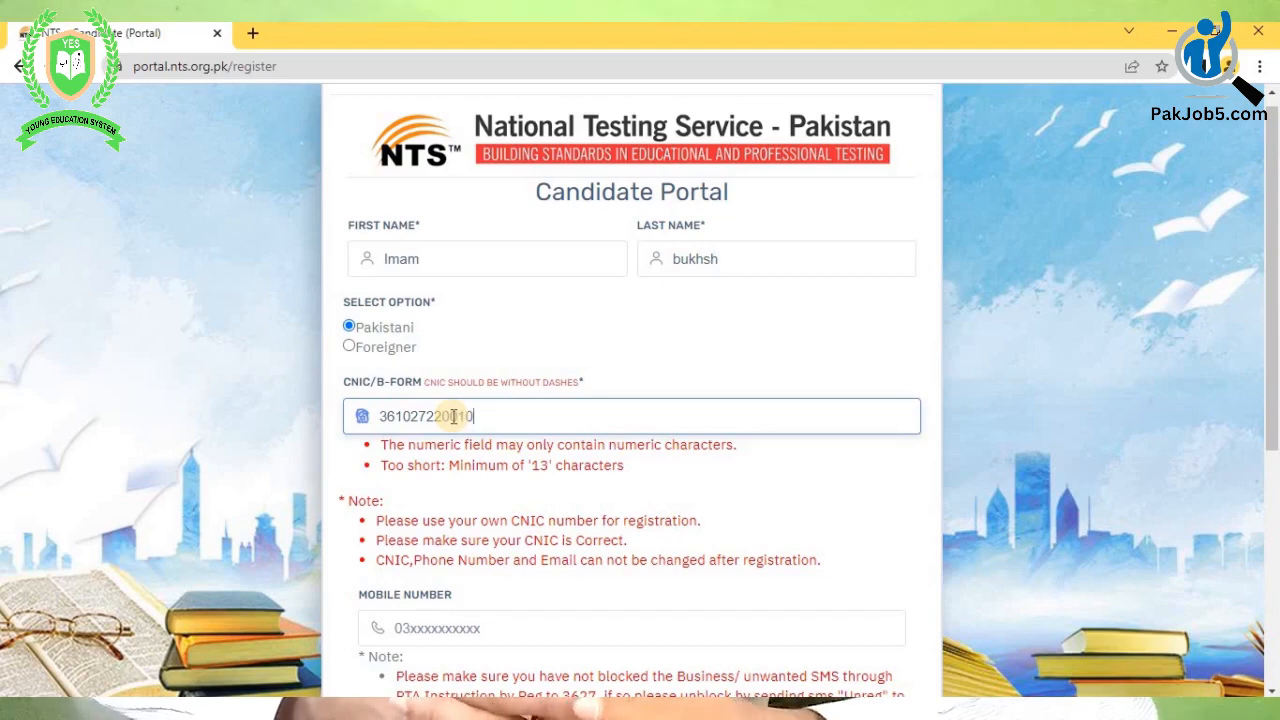
scroll(450, 328, down, 3)
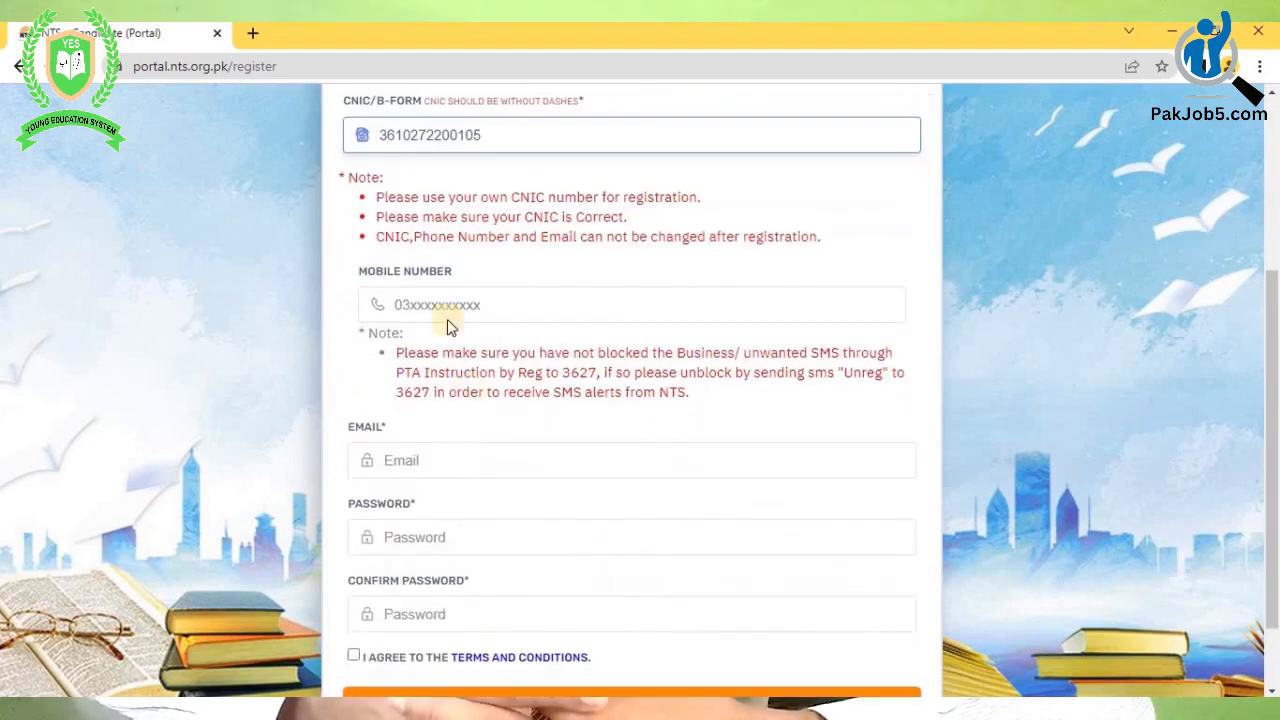
click(408, 305)
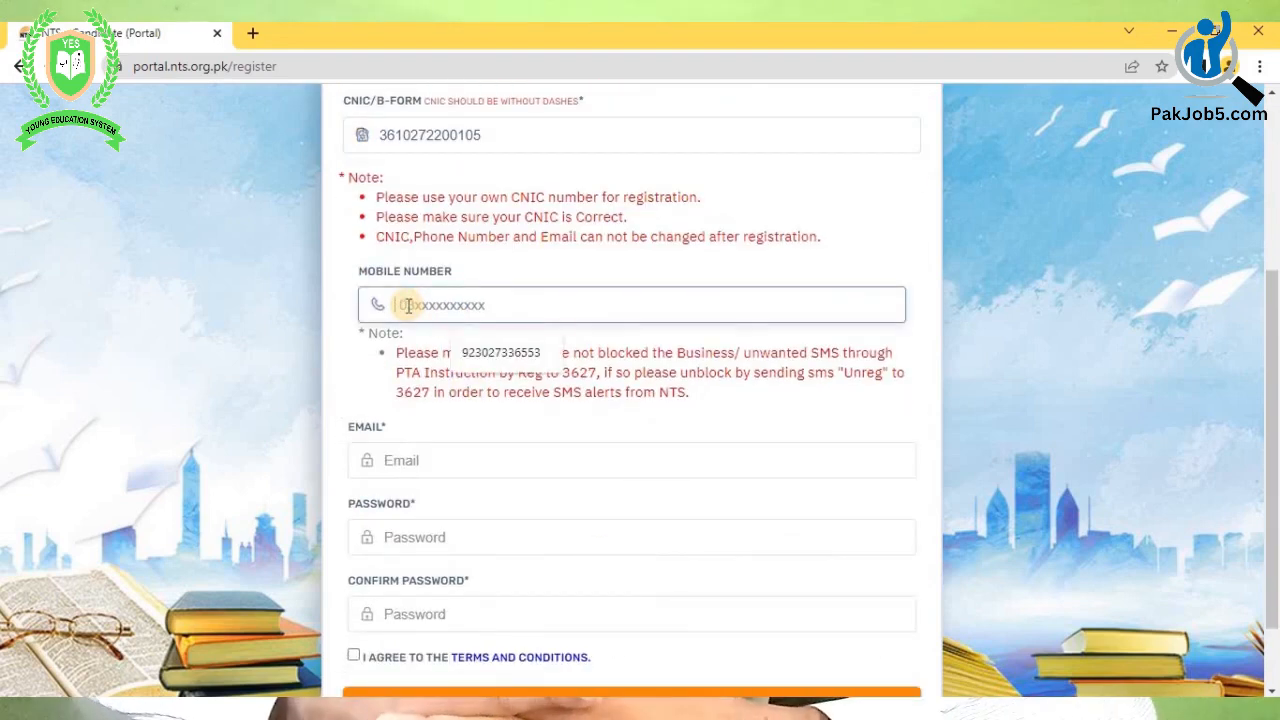
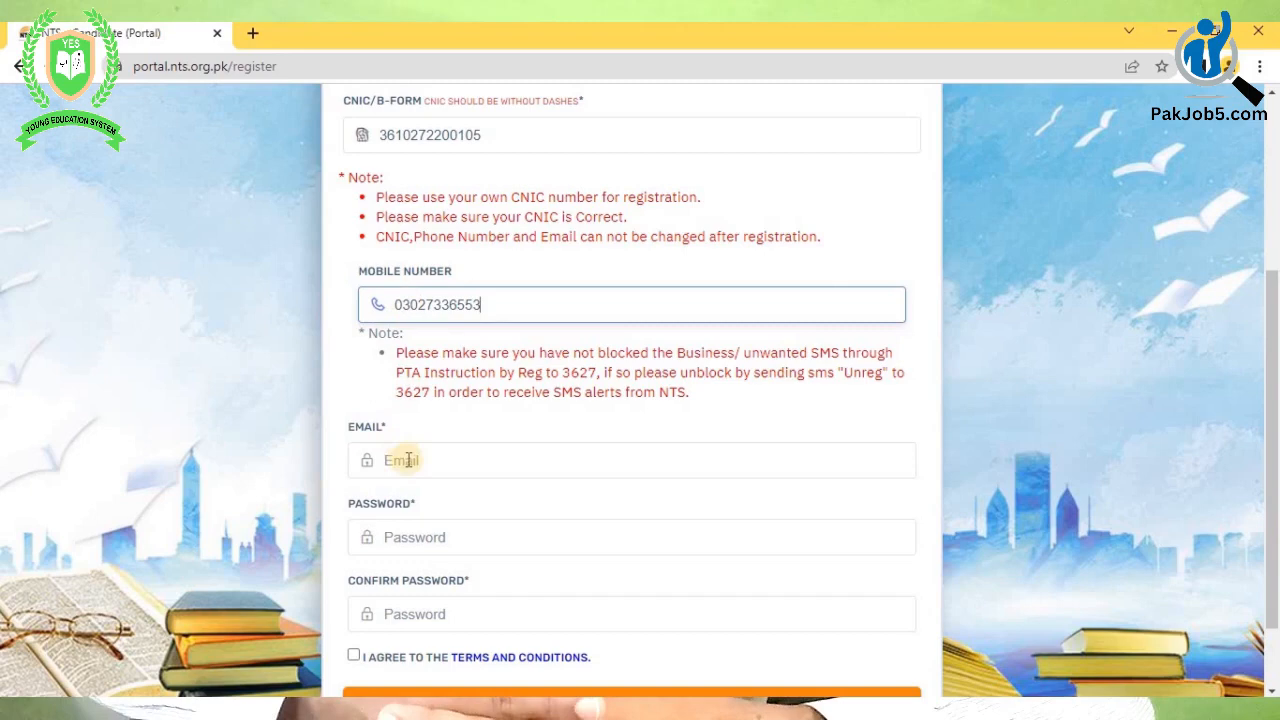
click(408, 460)
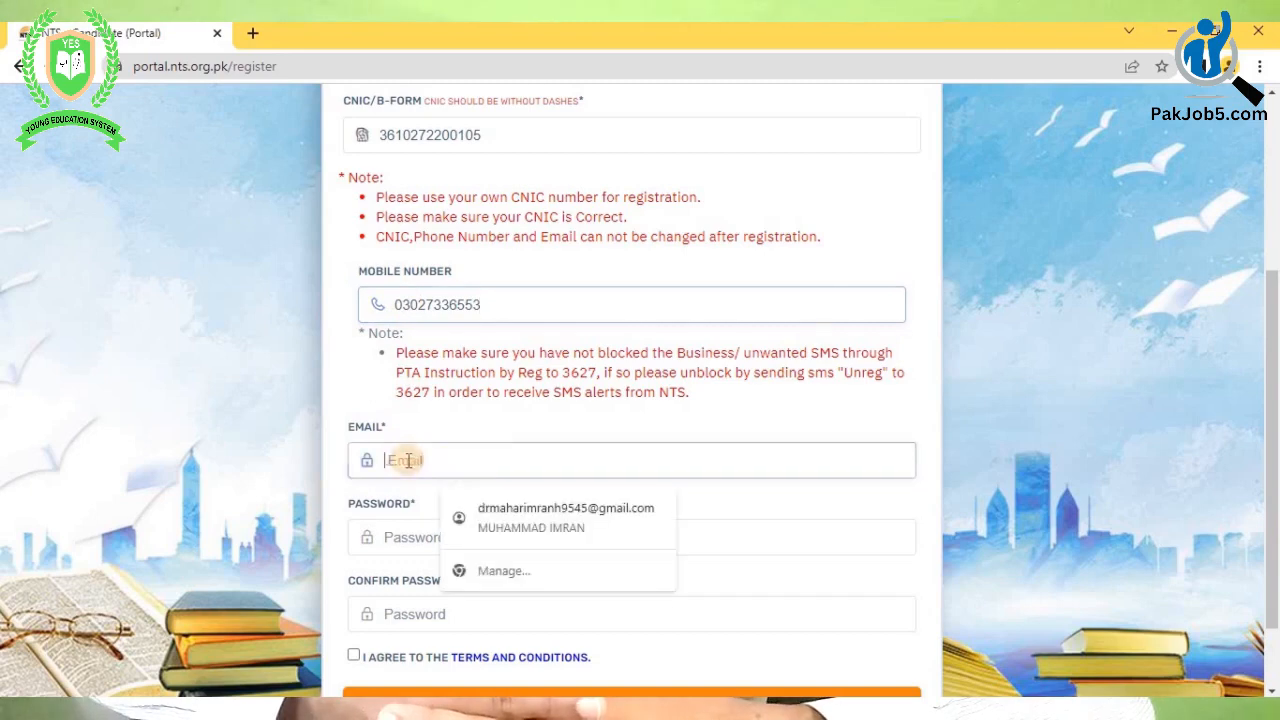
- Fill in the autofilled e-mail, verify the mobile with its SMS code, then switch to Gmail
click(510, 508)
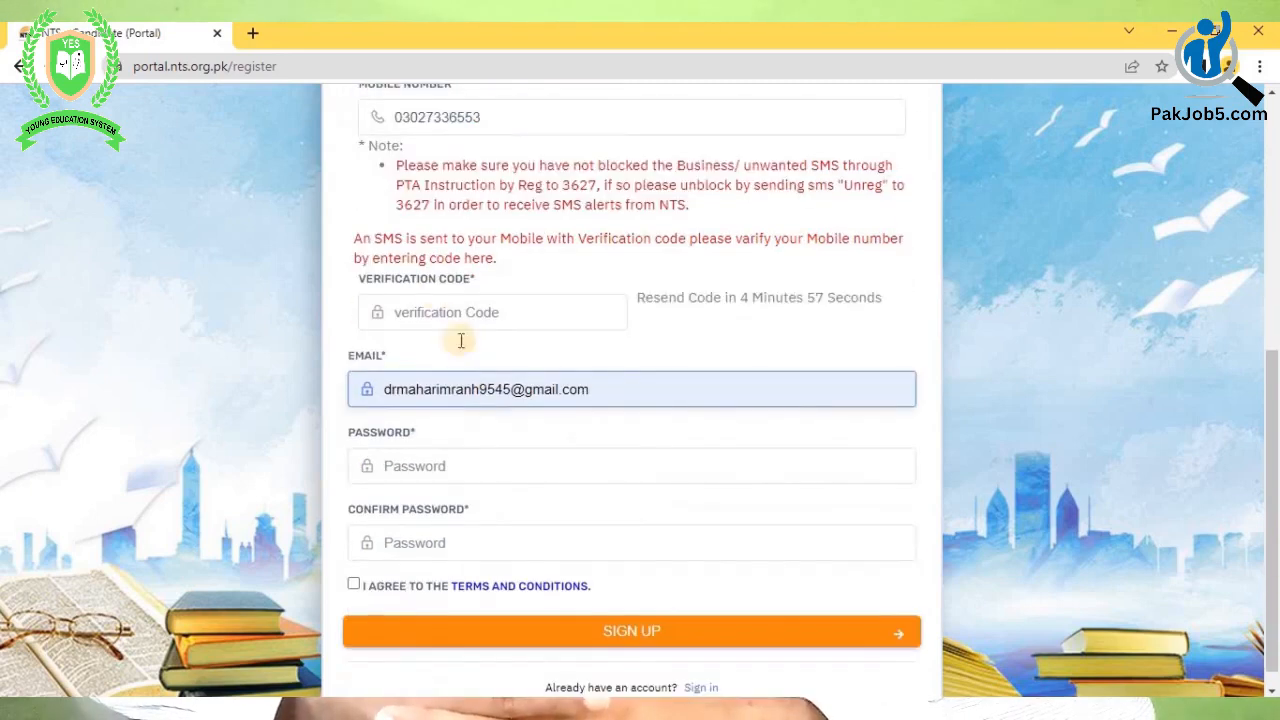
click(414, 314)
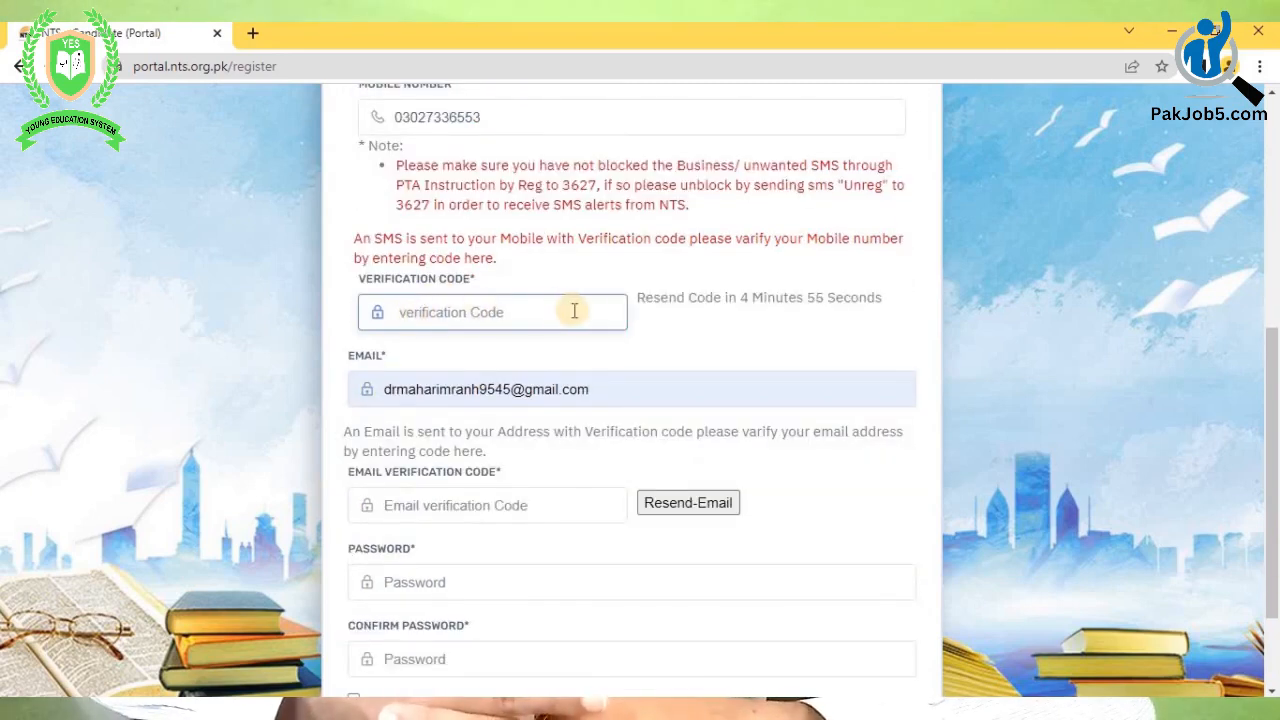
scroll(414, 246, up, 1)
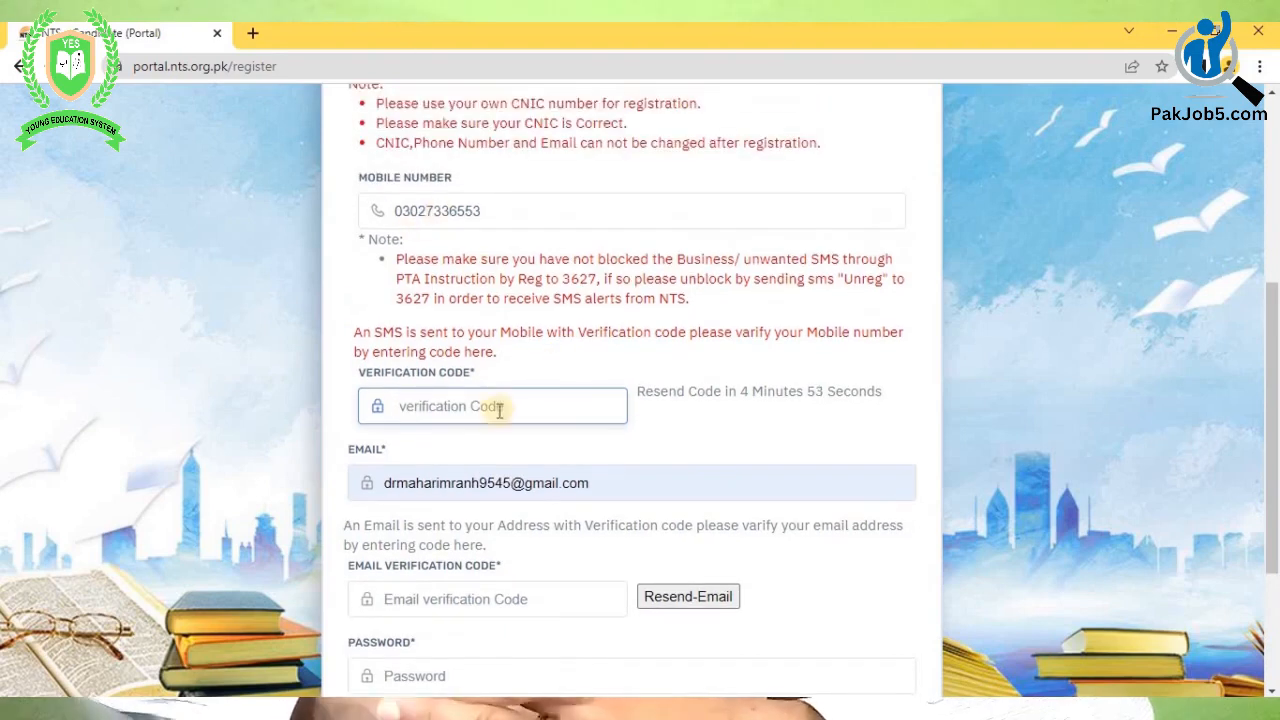
scroll(518, 418, down, 1)
scroll(531, 426, down, 1)
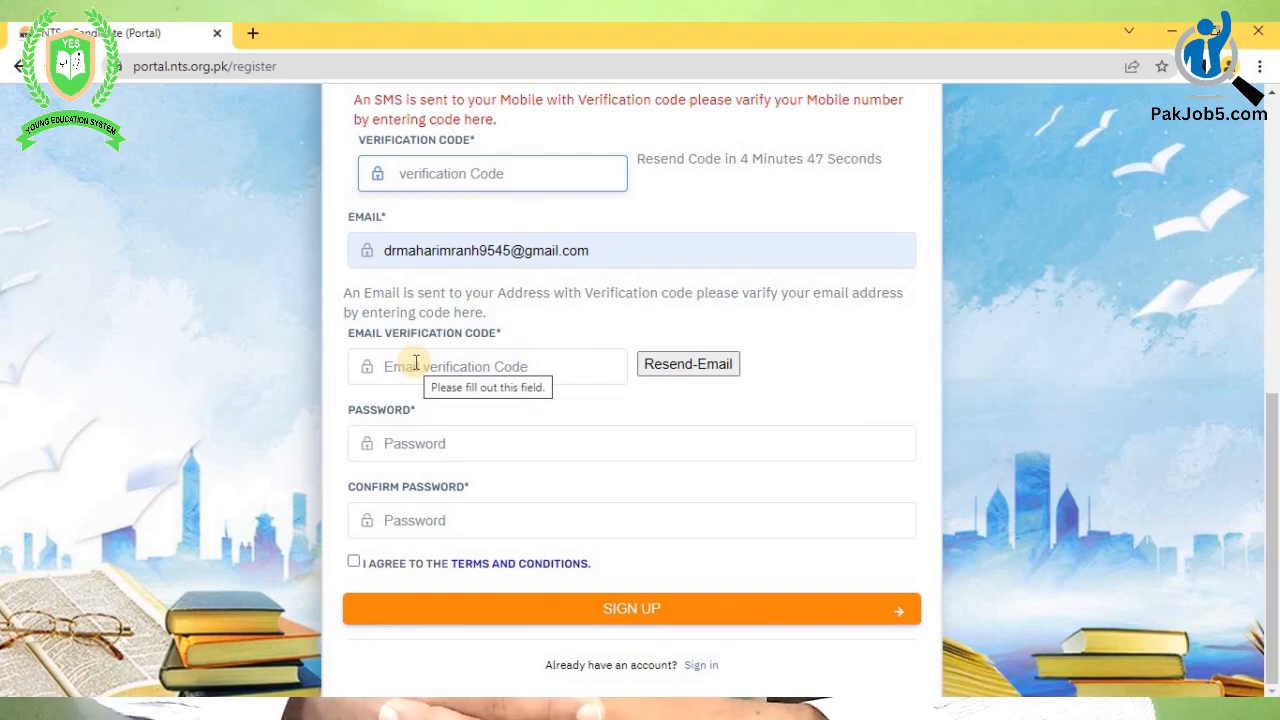
click(416, 364)
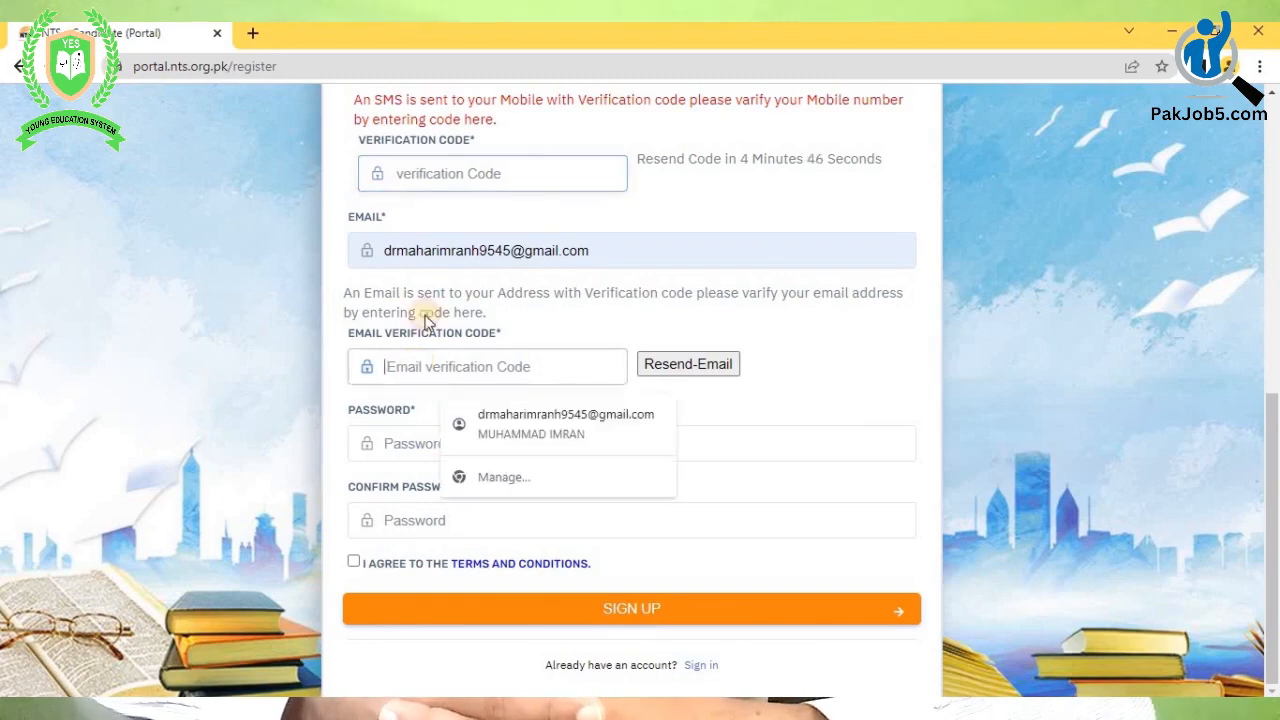
click(404, 177)
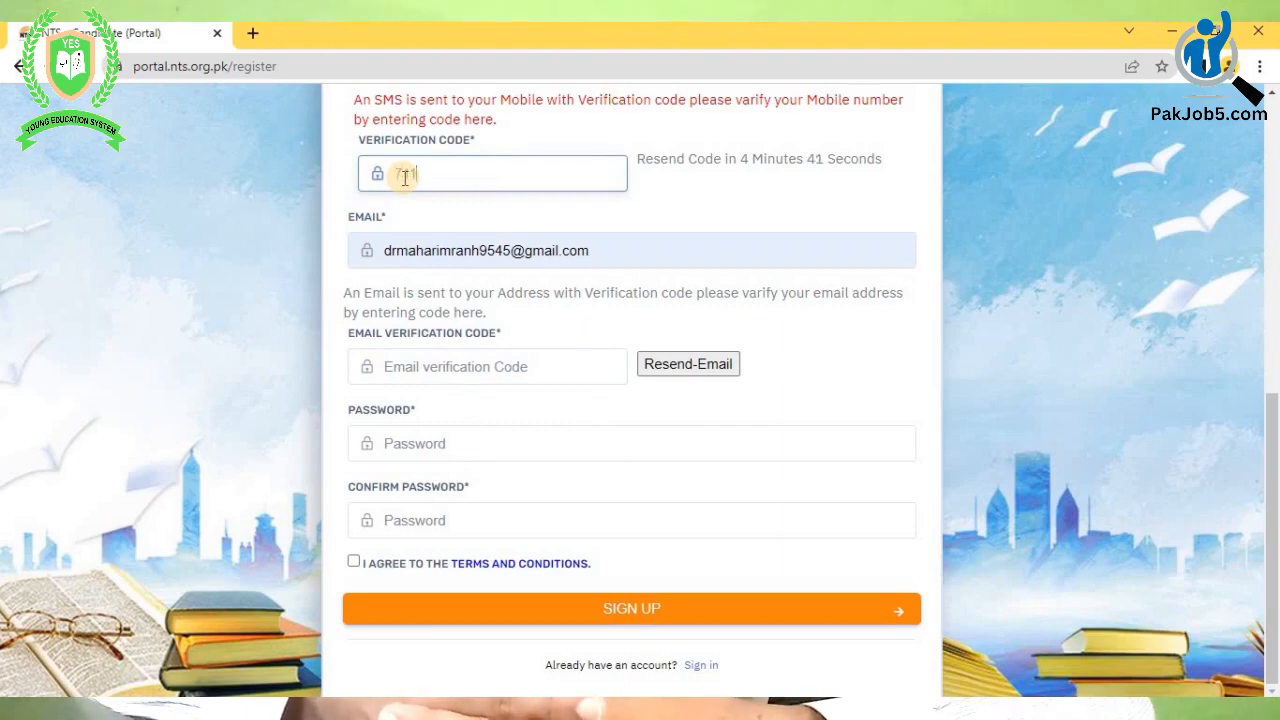
click(406, 364)
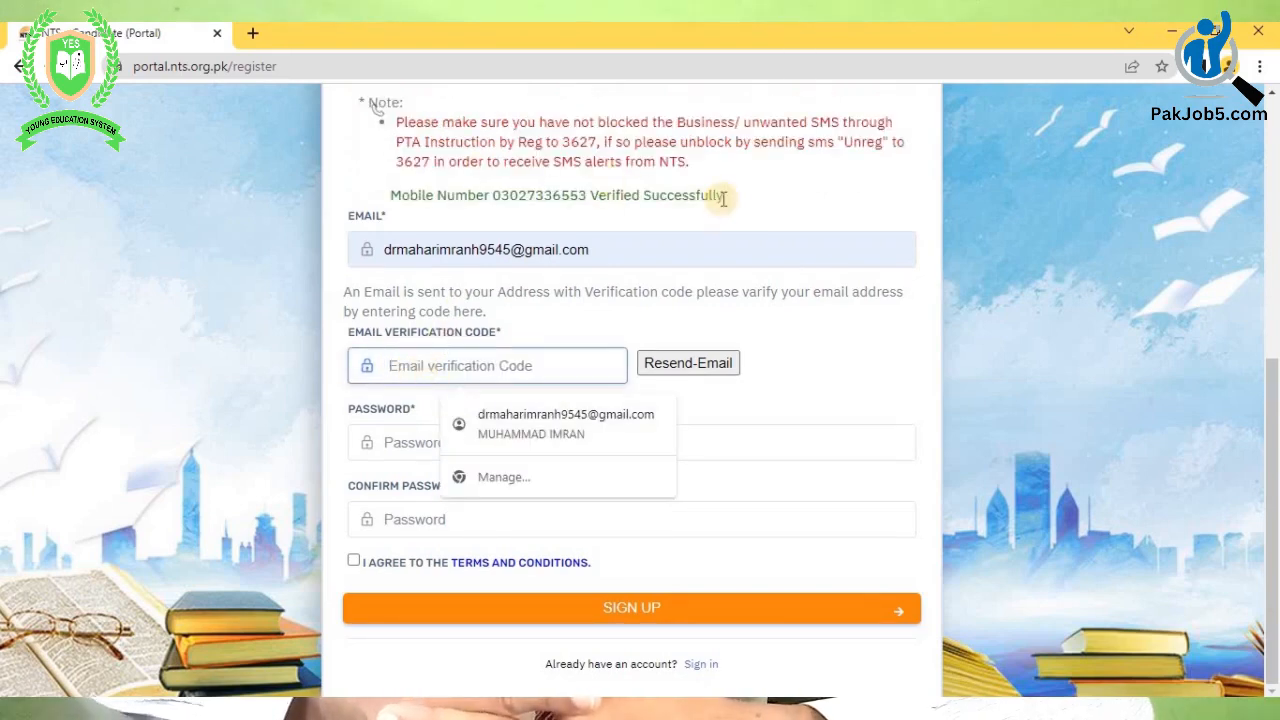
drag(722, 195, 399, 194)
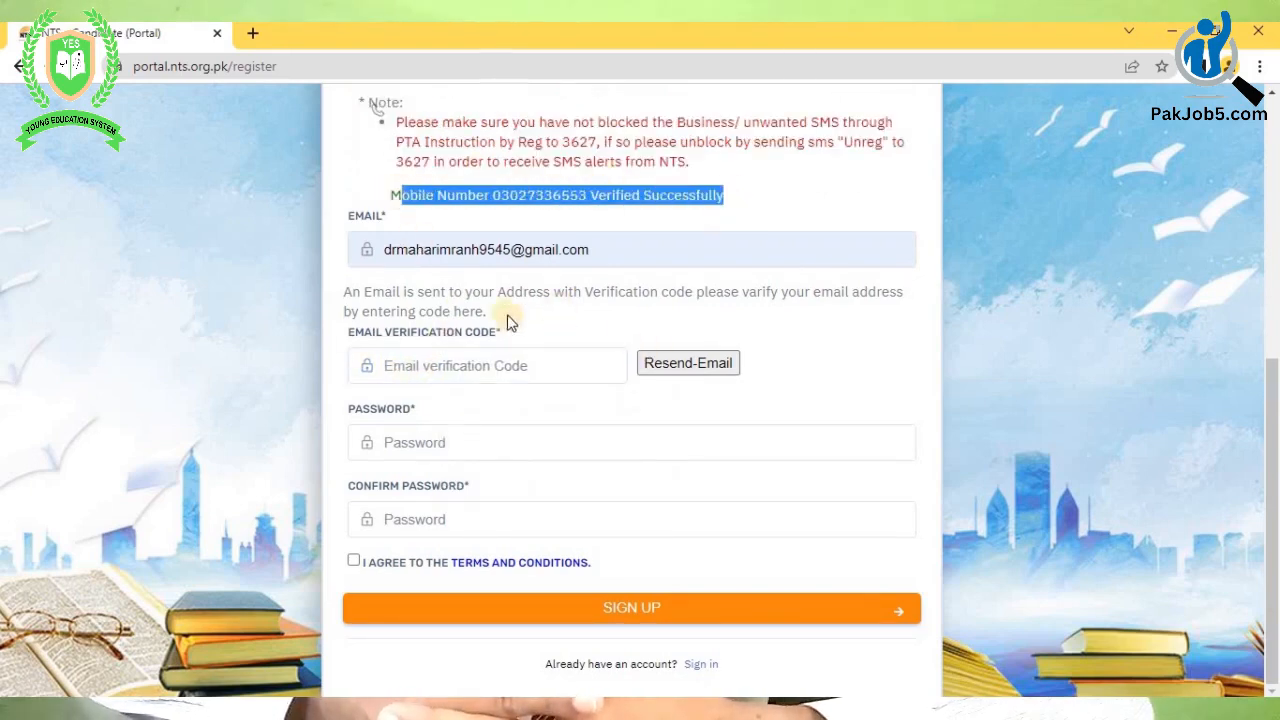
click(458, 363)
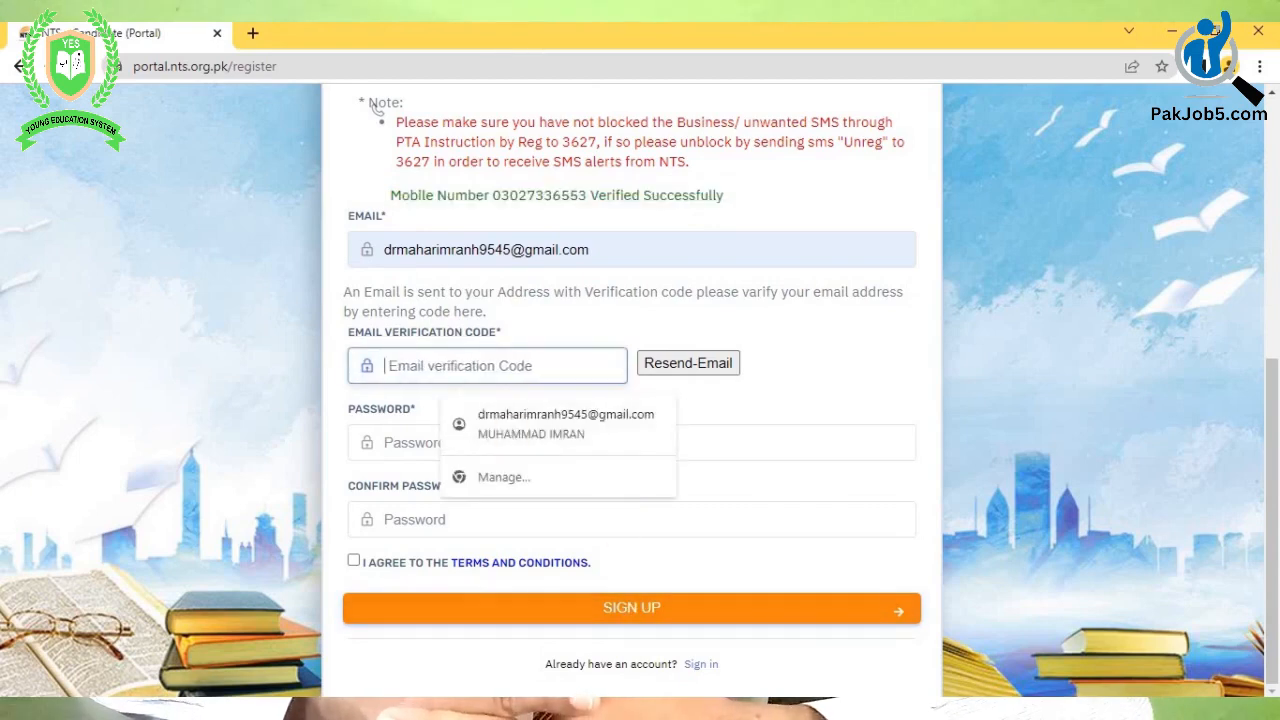
key(alt+Tab)
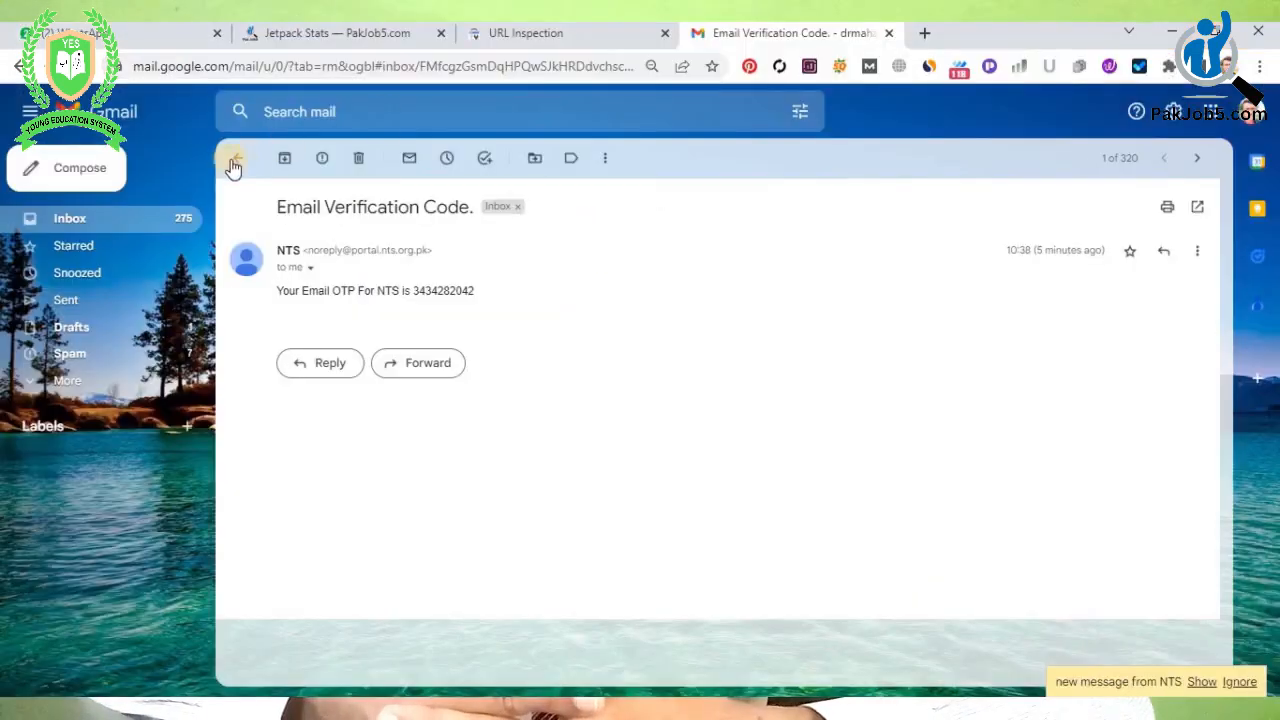
- Open the newest NTS Email Verification Code message for its OTP and return to the form
click(233, 163)
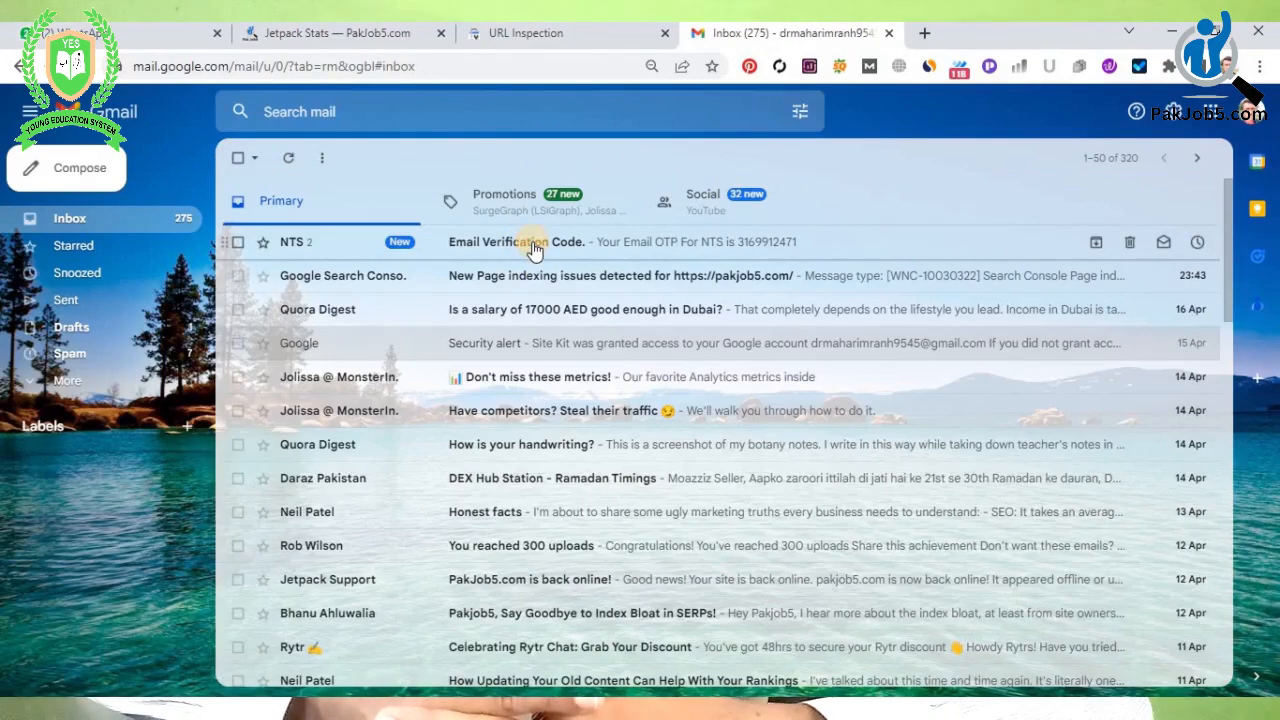
click(533, 249)
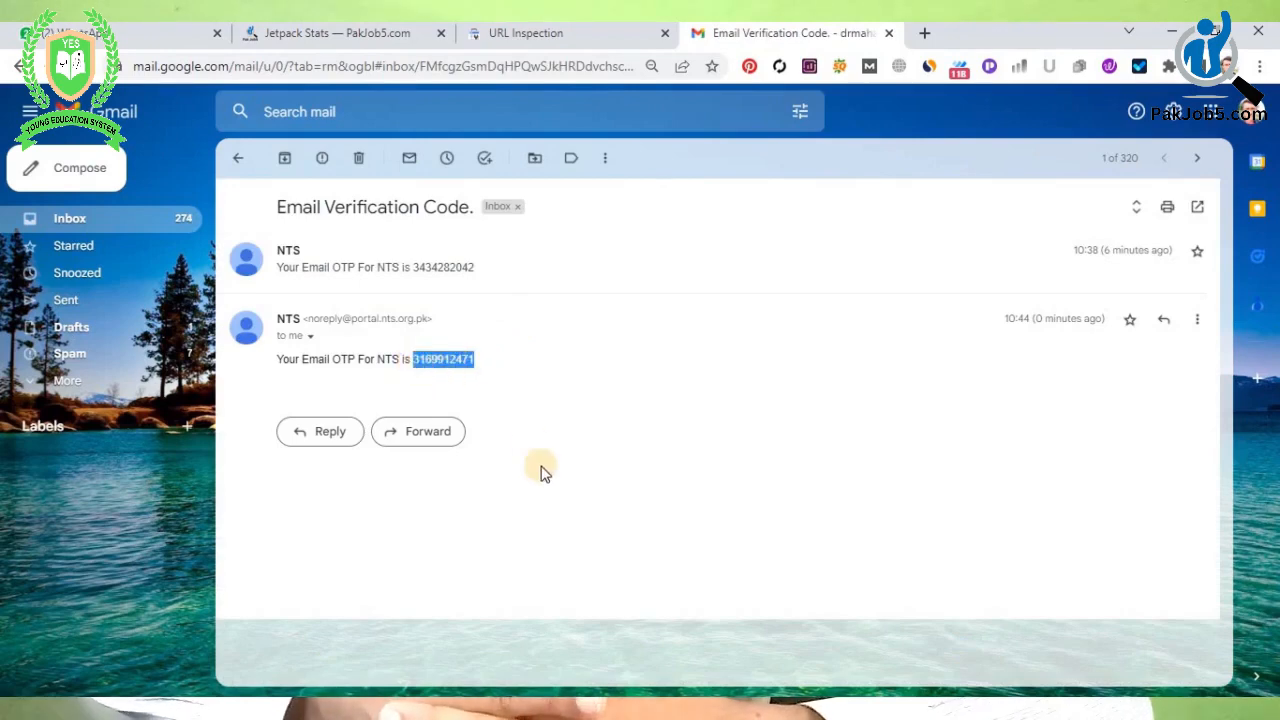
key(alt+Tab)
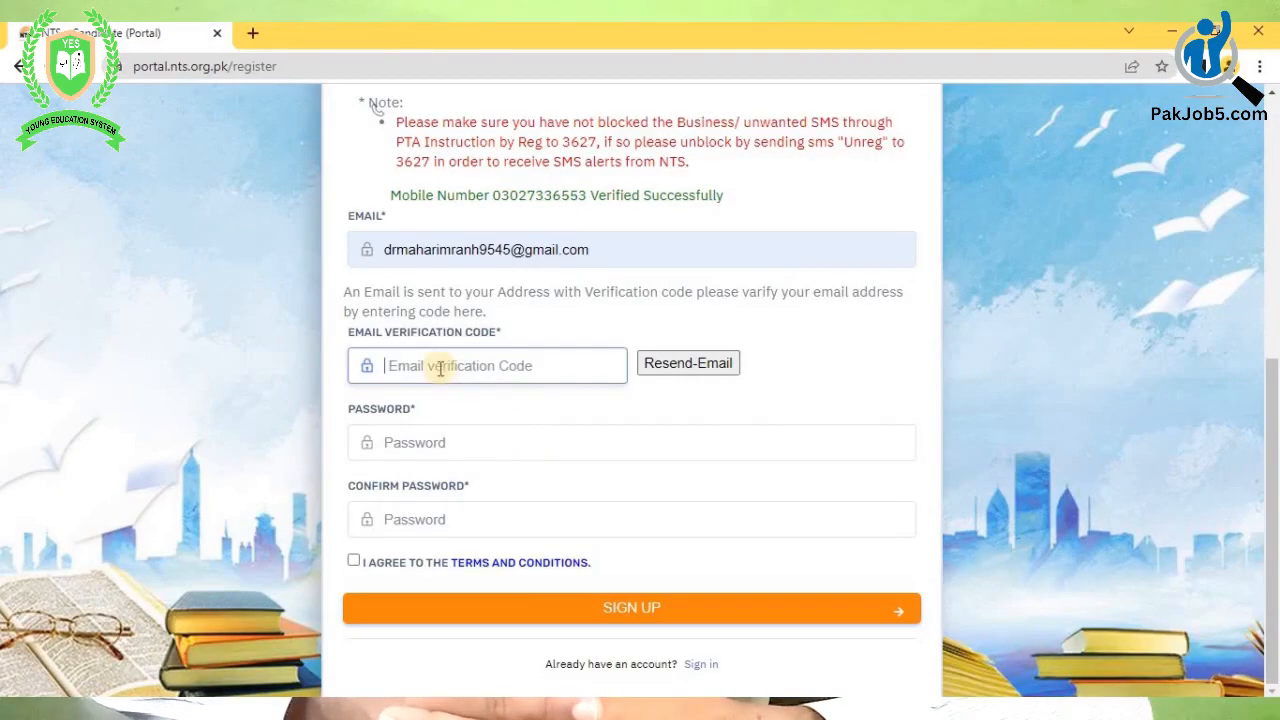
- Paste the OTP into Email Verification Code so the e-mail shows verified
key(ctrl+v)
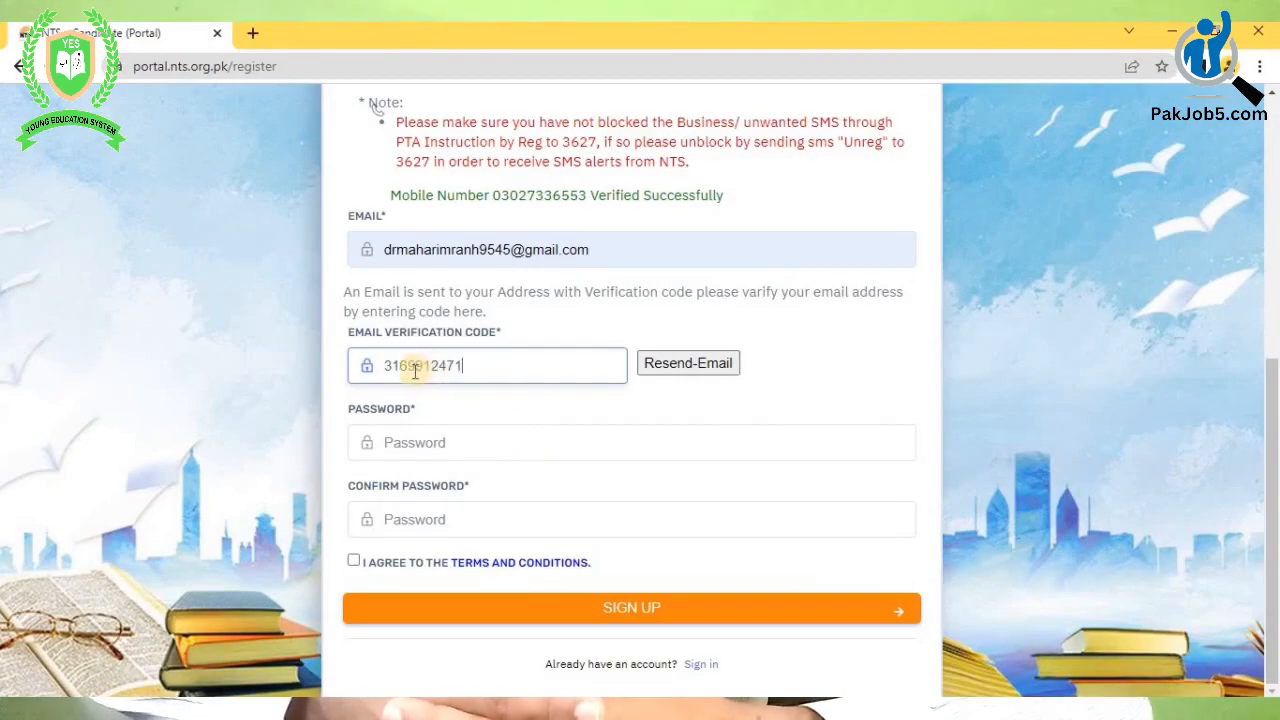
click(493, 405)
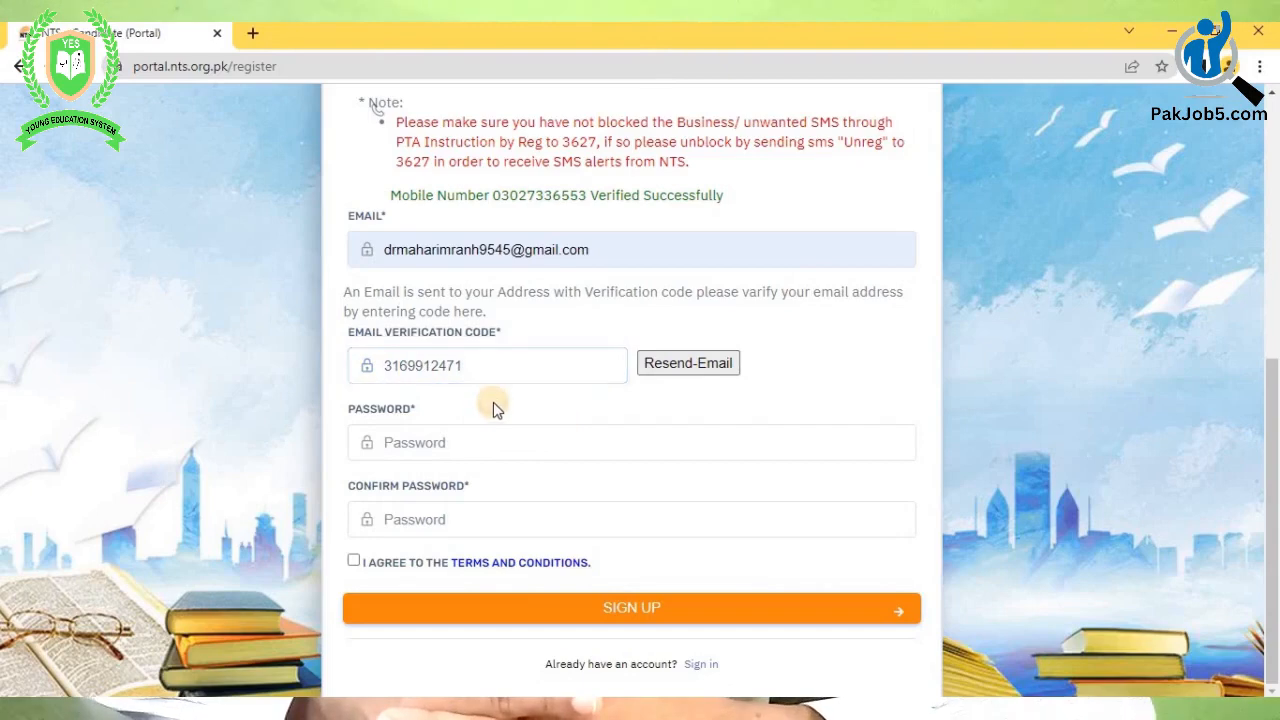
drag(543, 393, 349, 390)
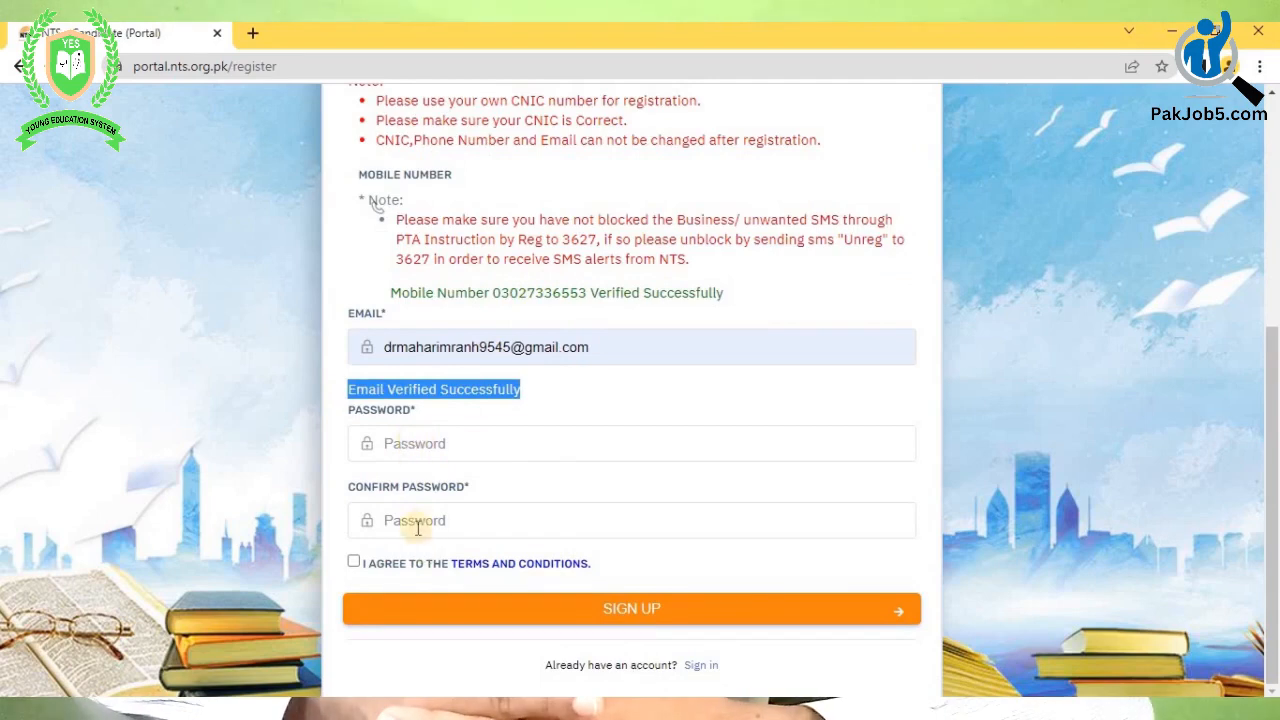
- Enter and confirm the account password, accept the terms and submit SIGN UP
click(429, 441)
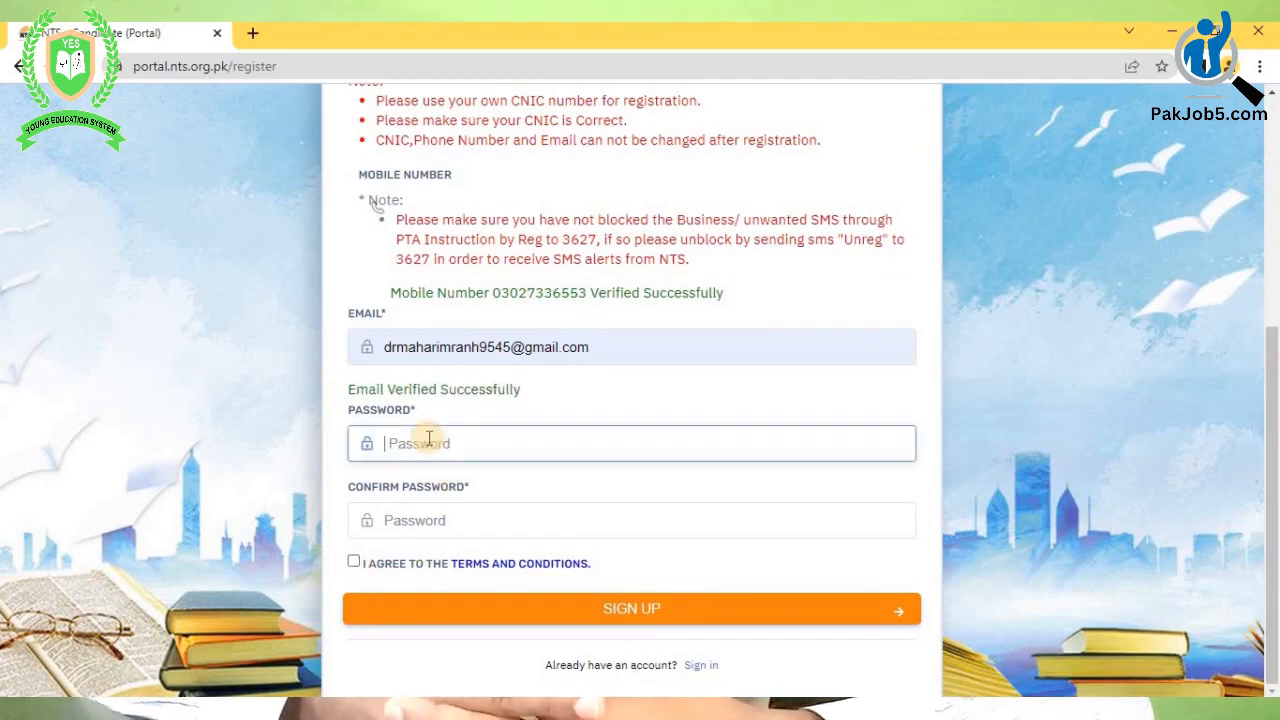
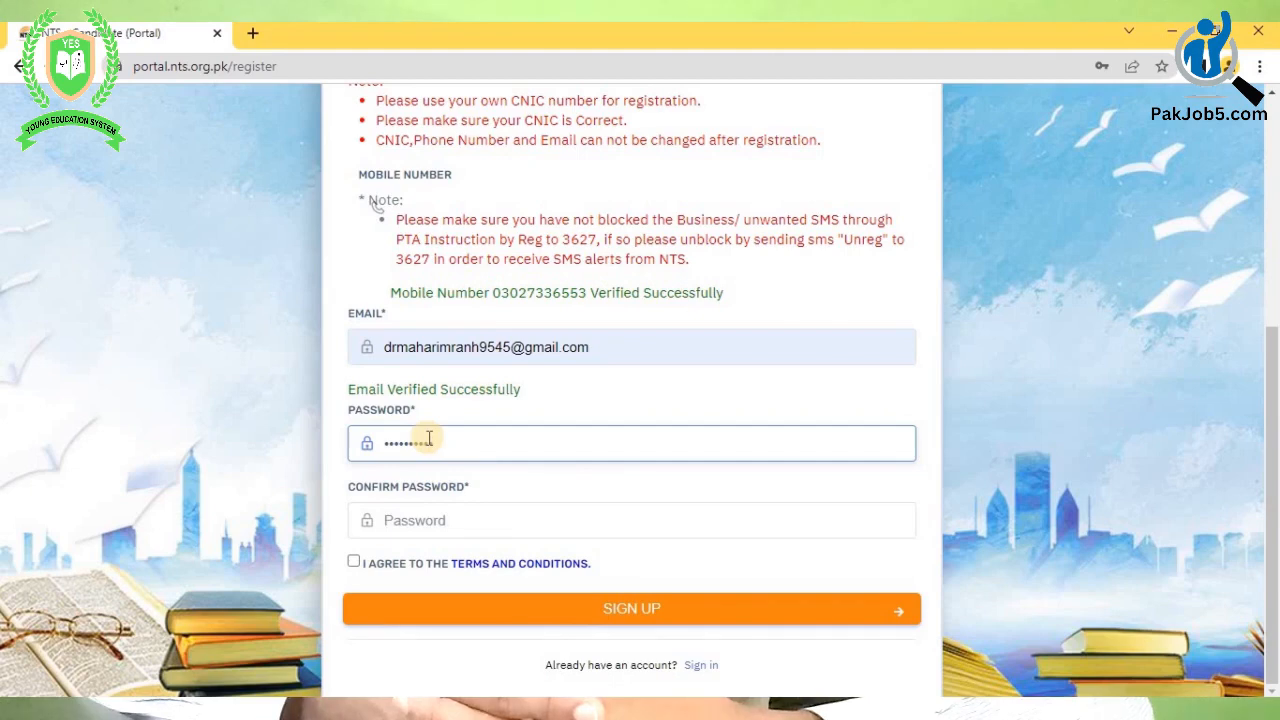
click(435, 530)
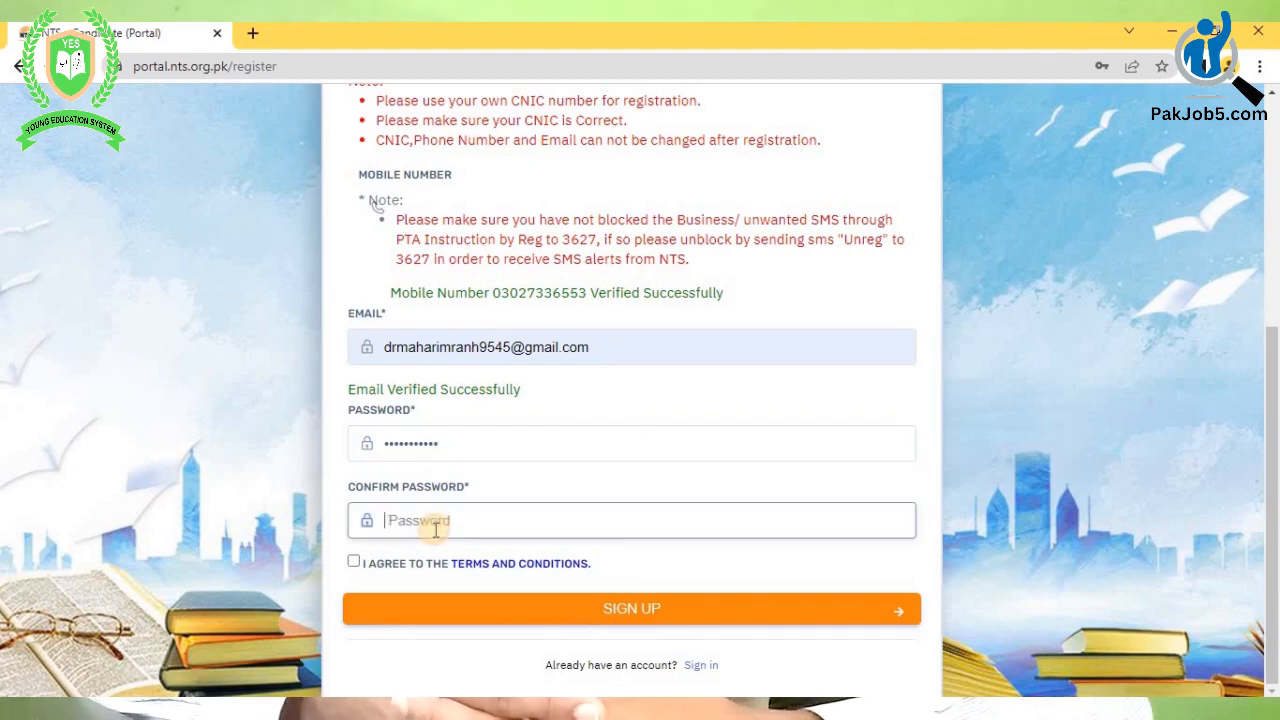
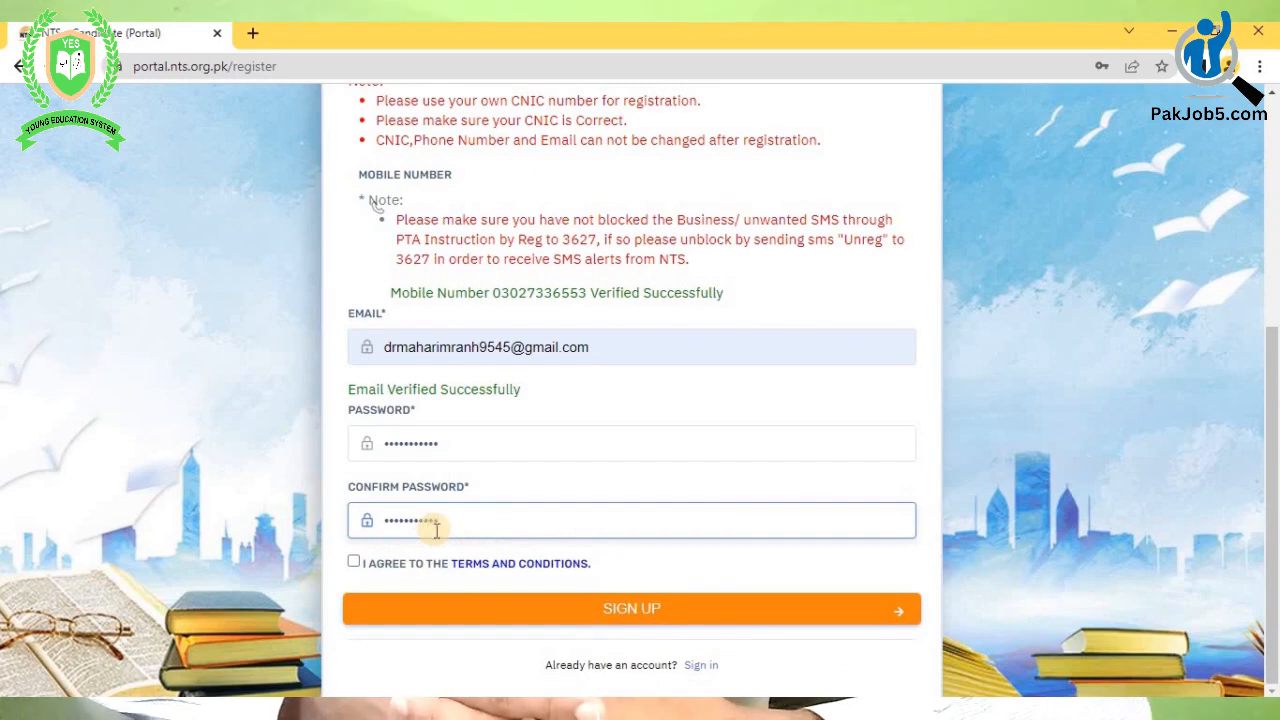
click(355, 562)
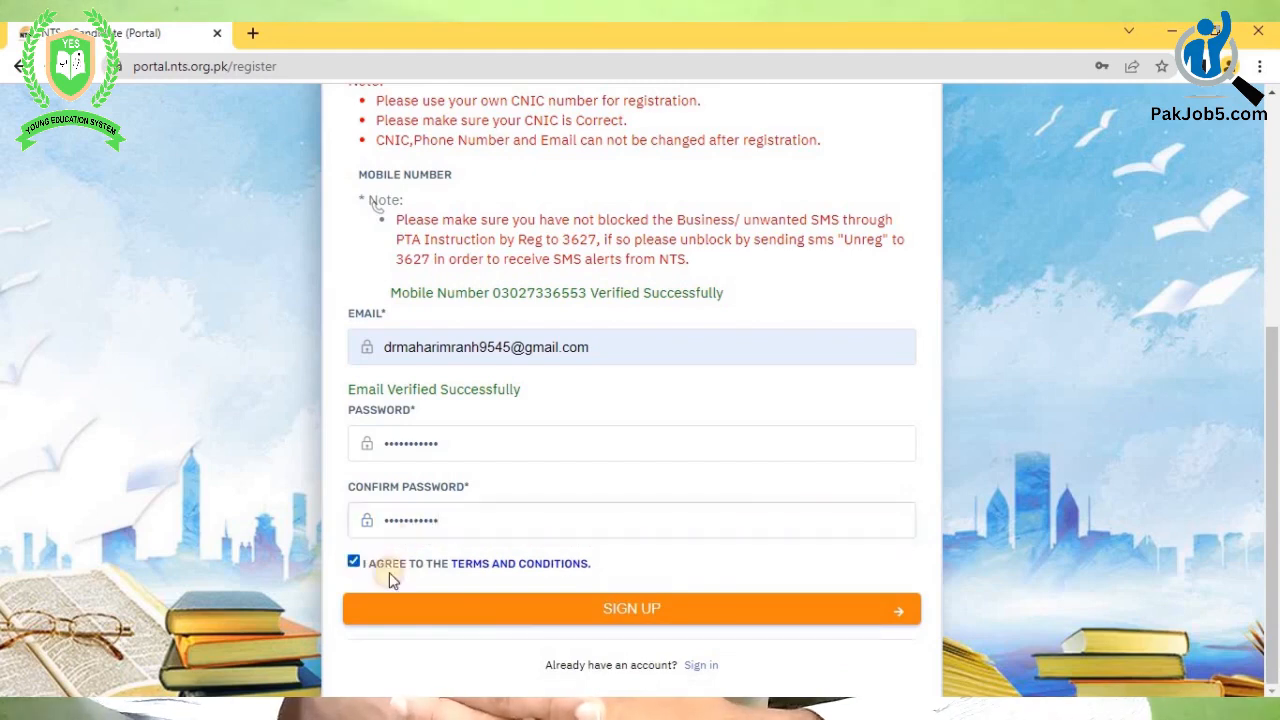
click(531, 623)
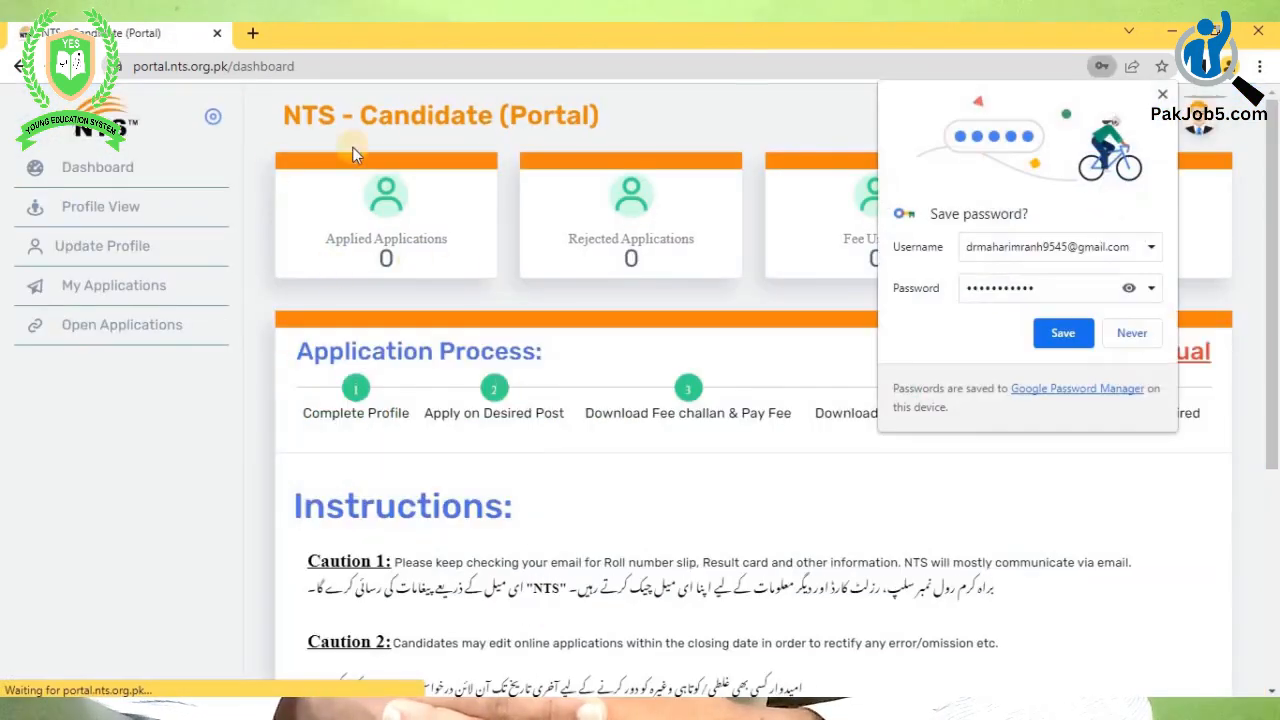
click(1063, 334)
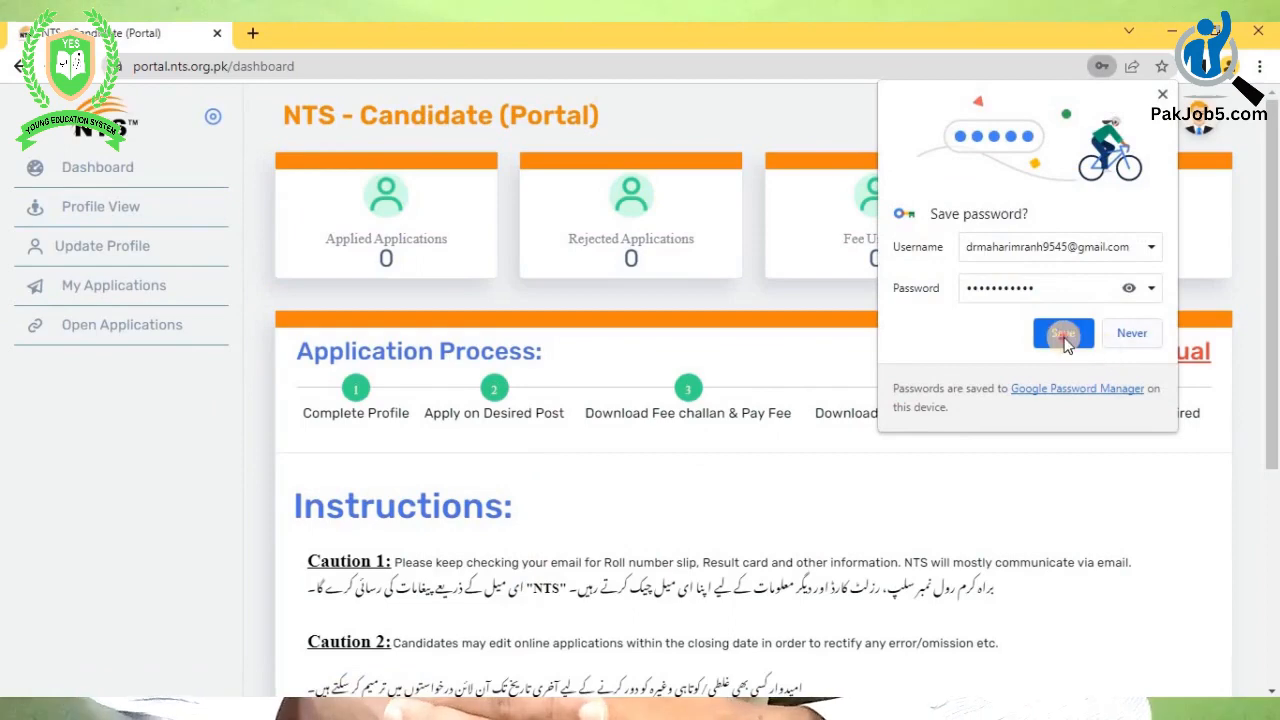
scroll(930, 201, down, 5)
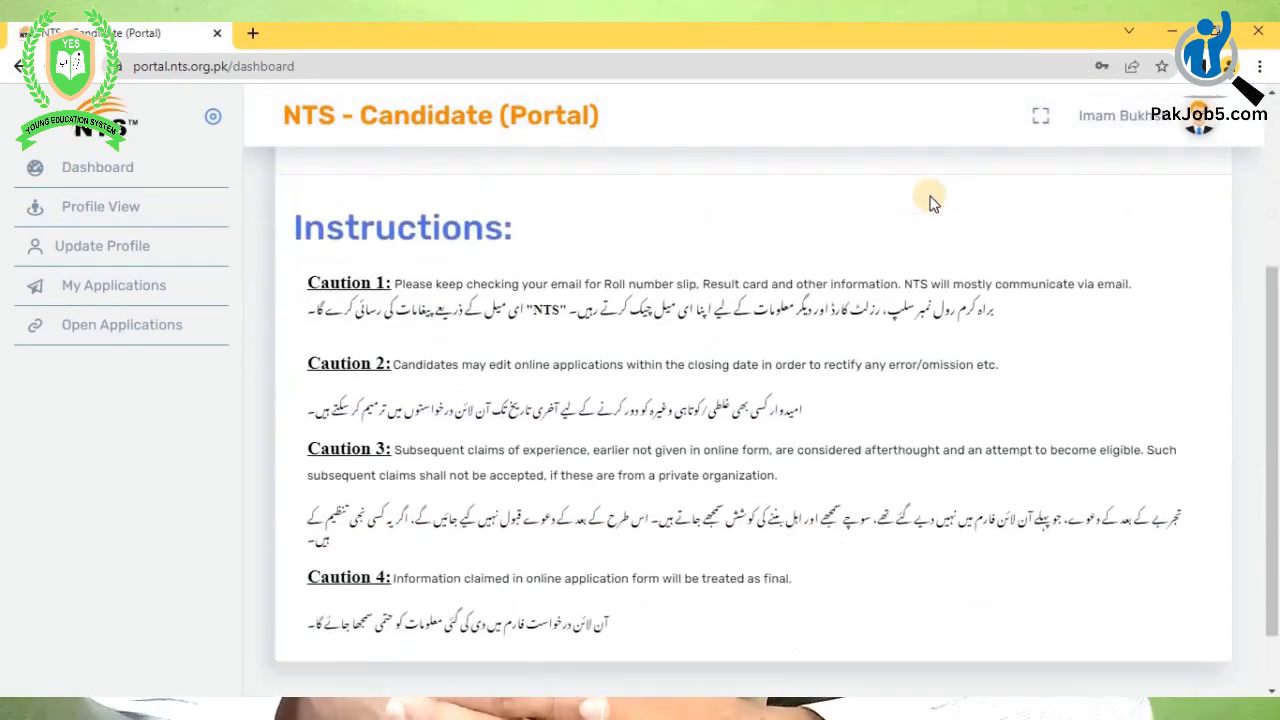
scroll(627, 287, up, 4)
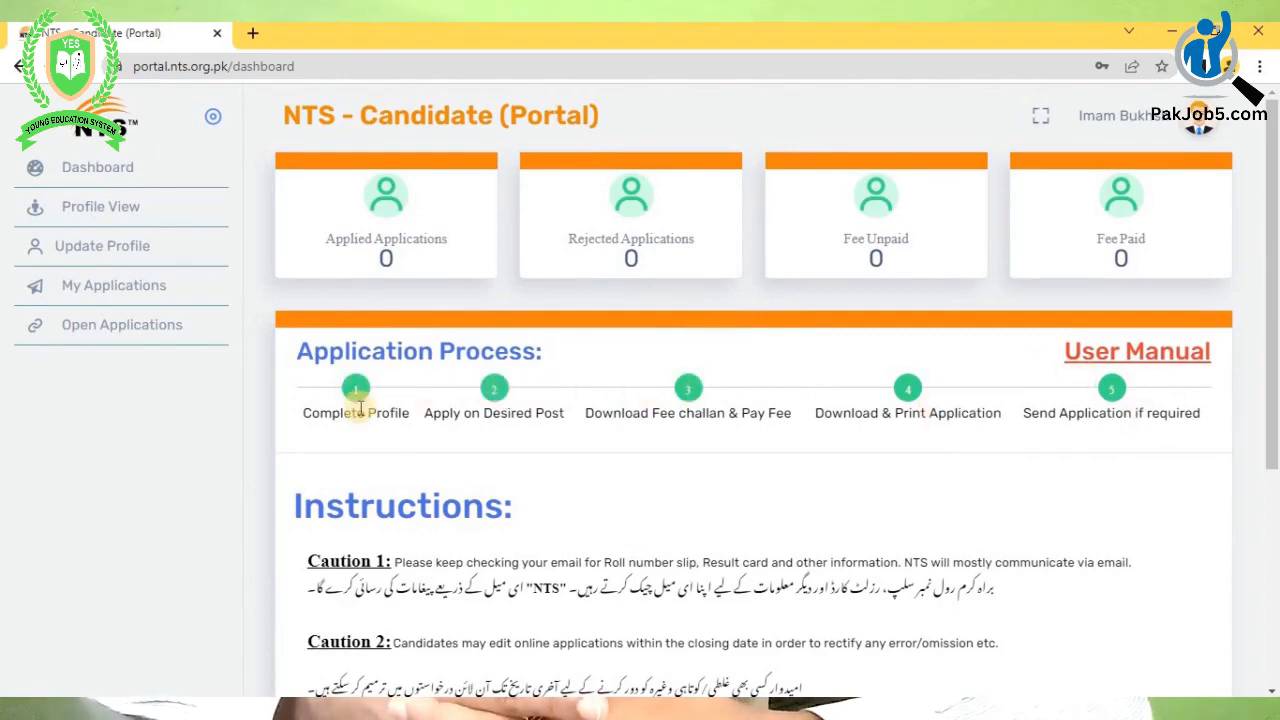
scroll(370, 380, down, 2)
scroll(381, 370, down, 2)
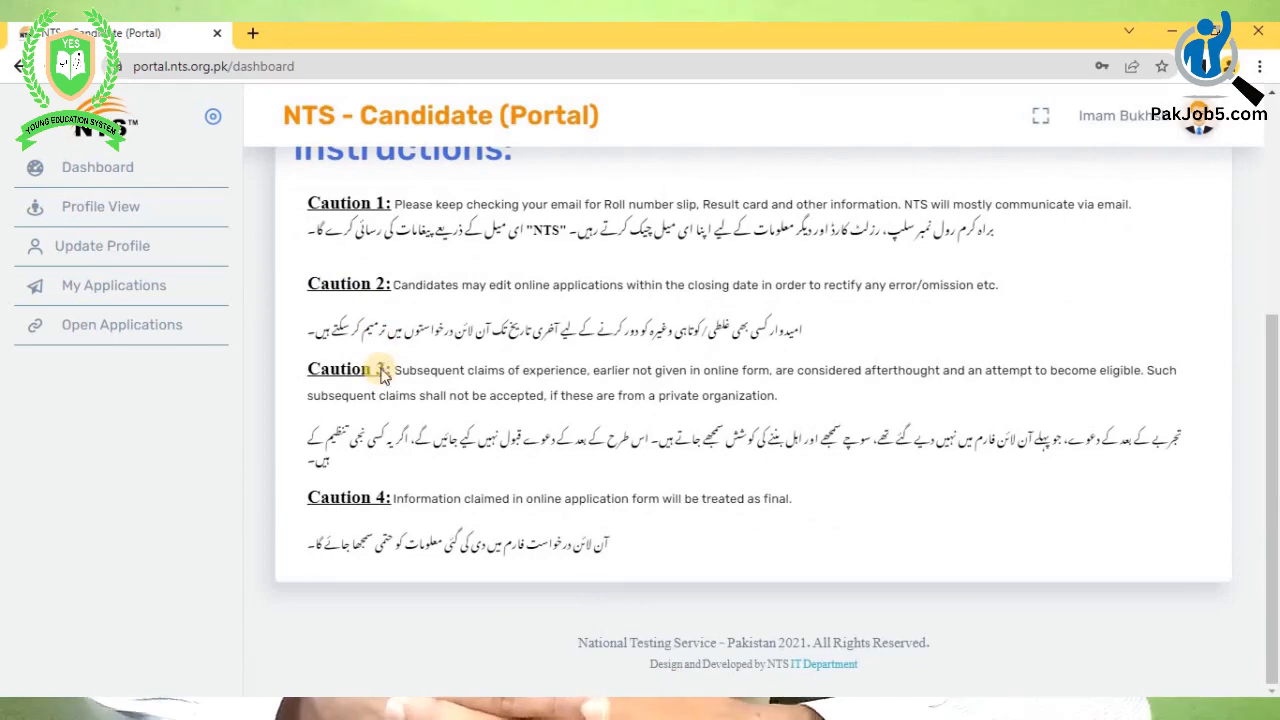
scroll(381, 370, up, 3)
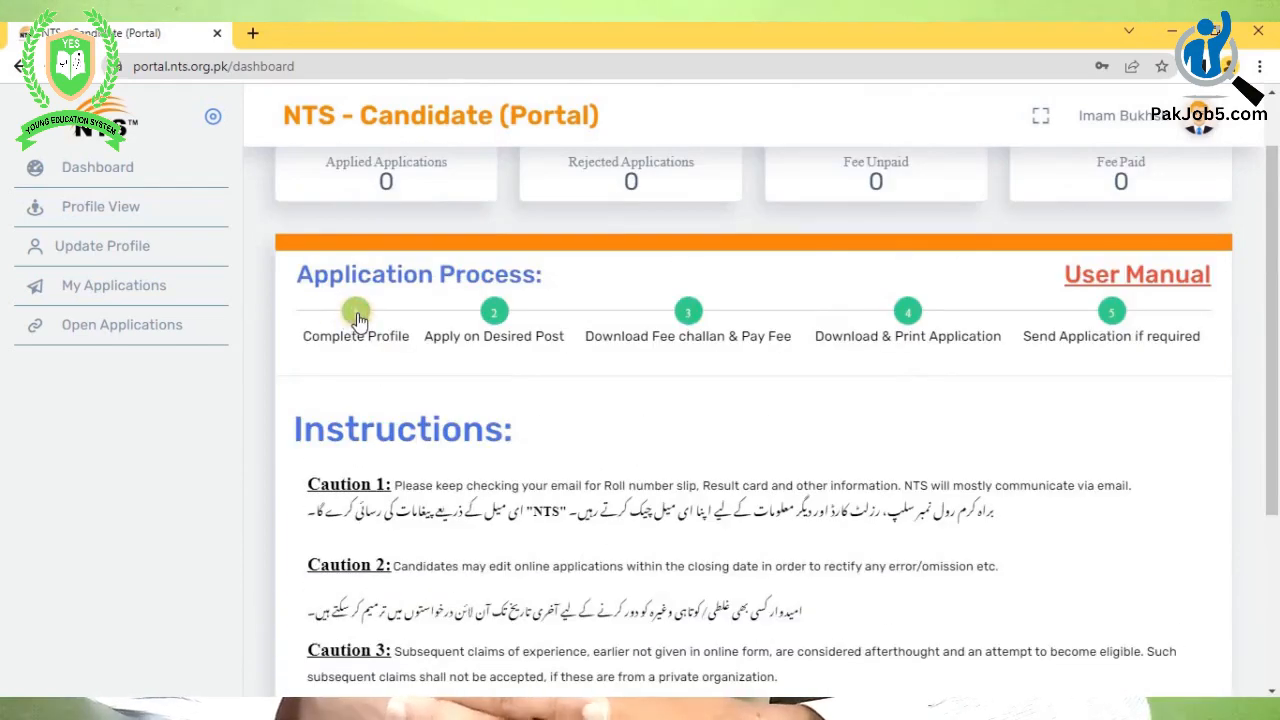
scroll(1046, 240, up, 1)
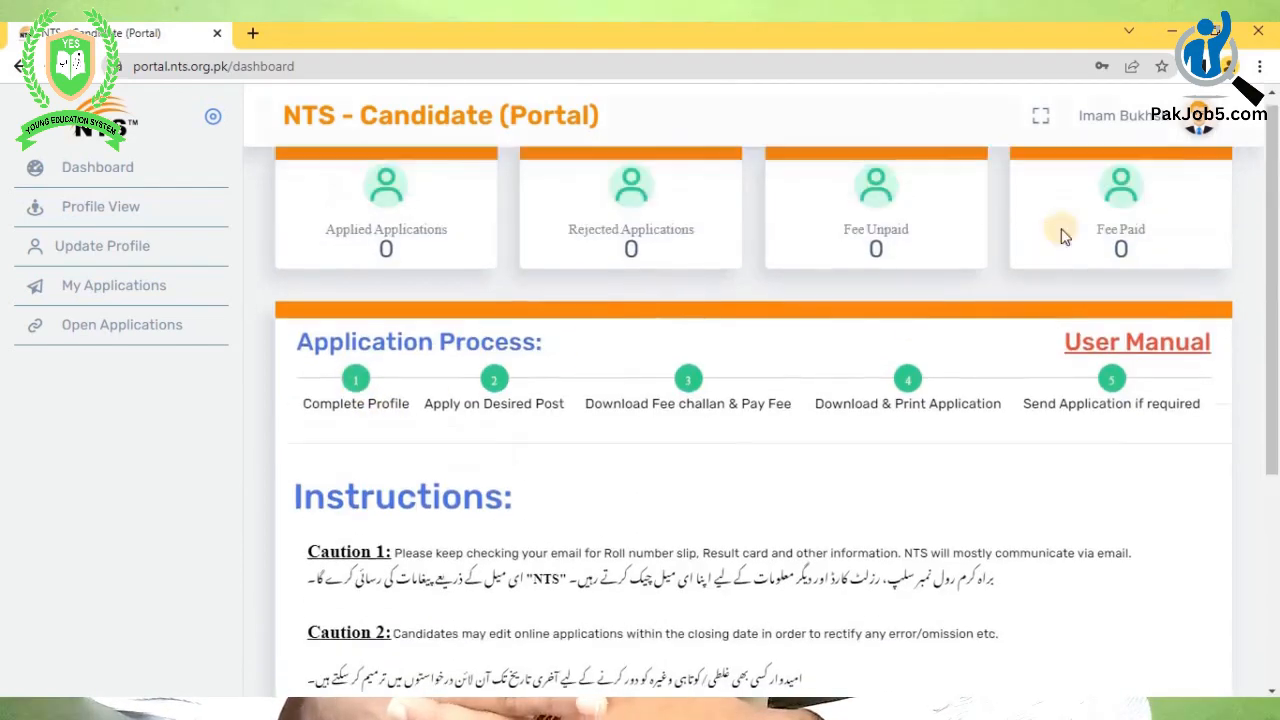
click(1201, 124)
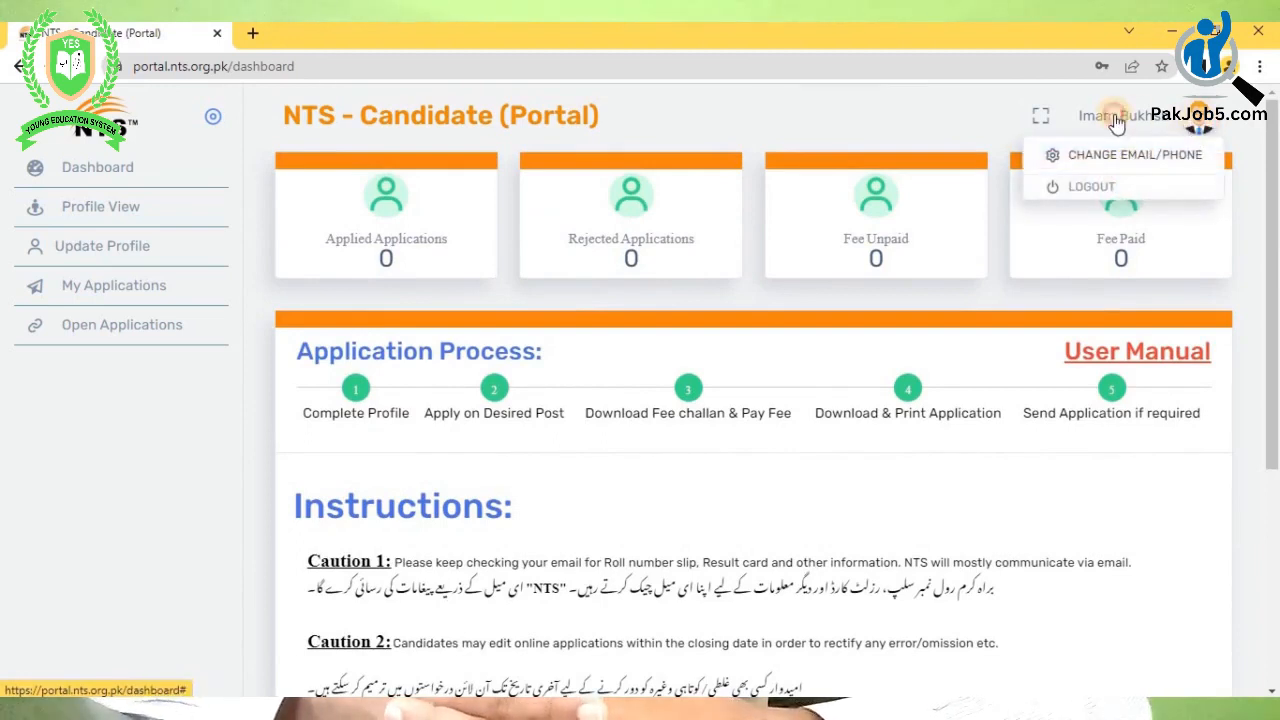
click(1116, 118)
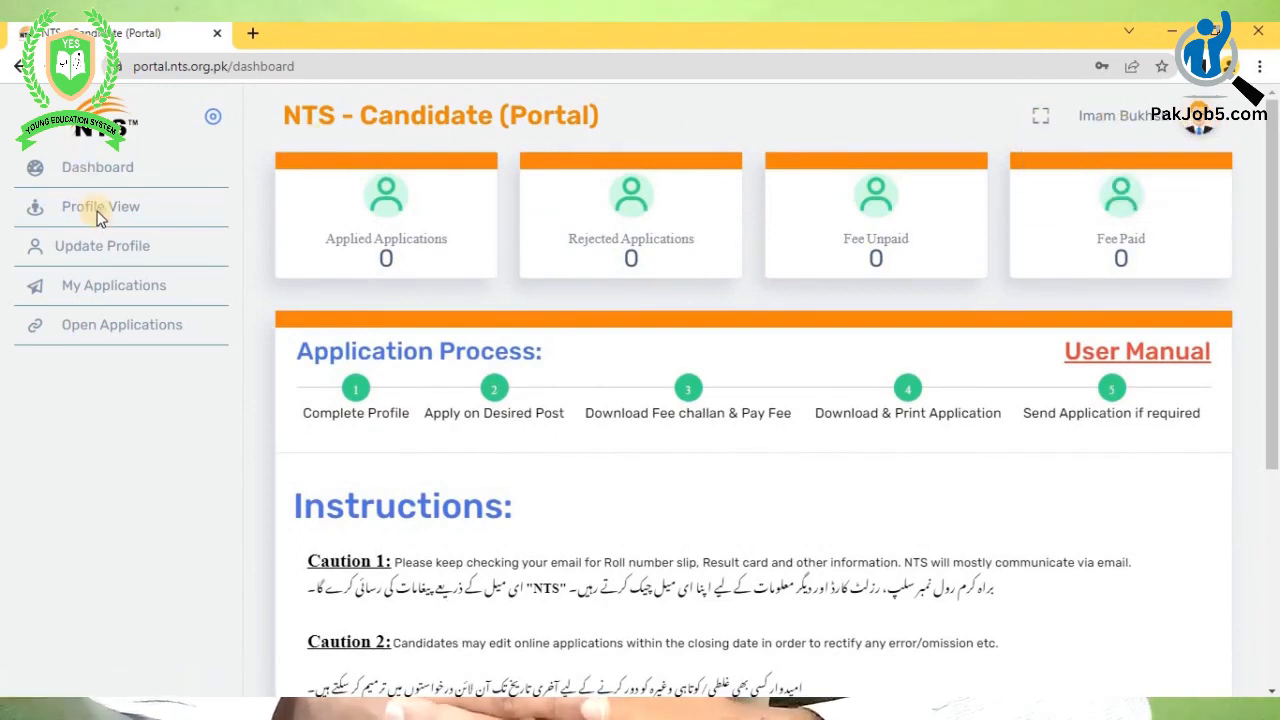
- Open Profile View and scroll through the 37%-complete profile with empty education and experience
click(38, 217)
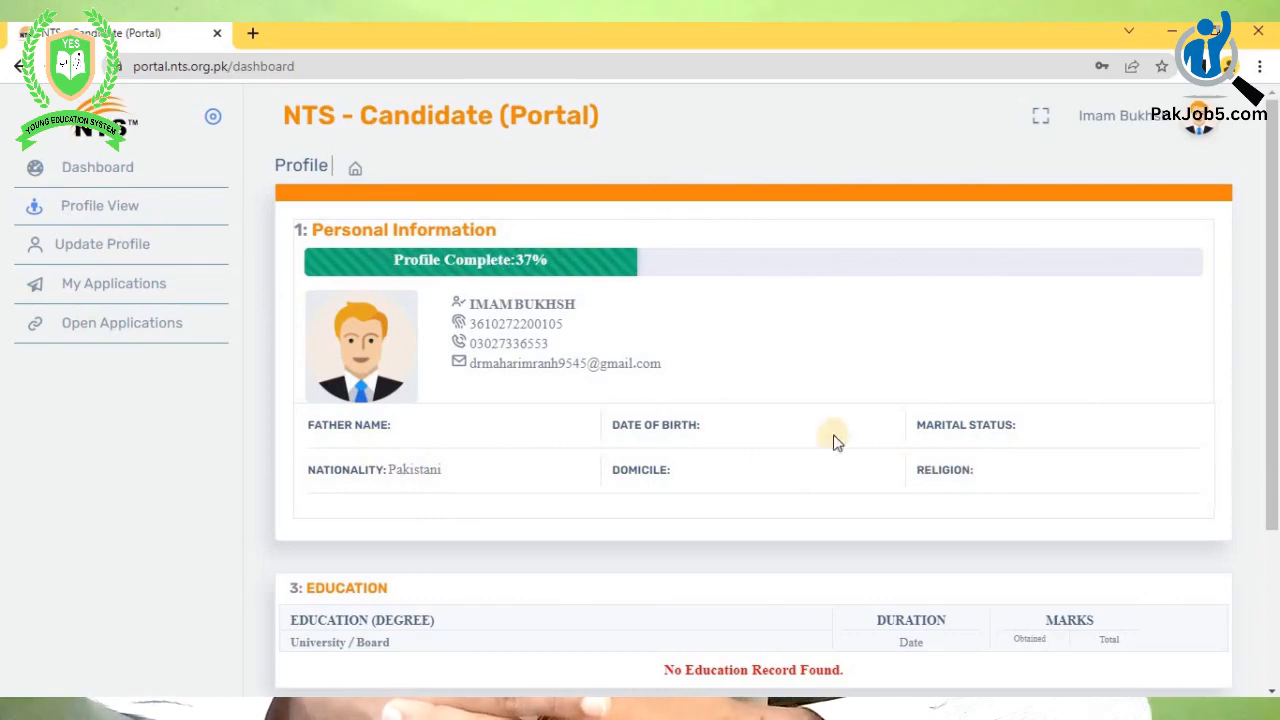
scroll(512, 260, down, 1)
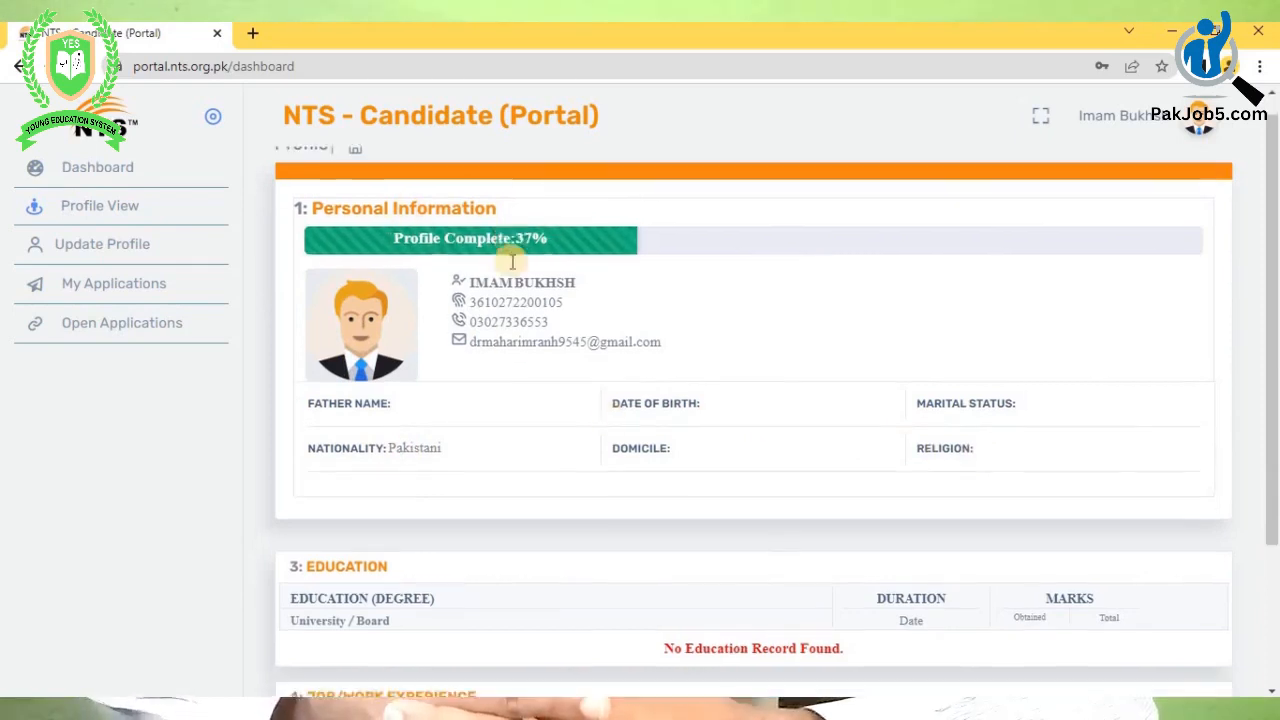
scroll(512, 260, down, 3)
scroll(512, 270, down, 1)
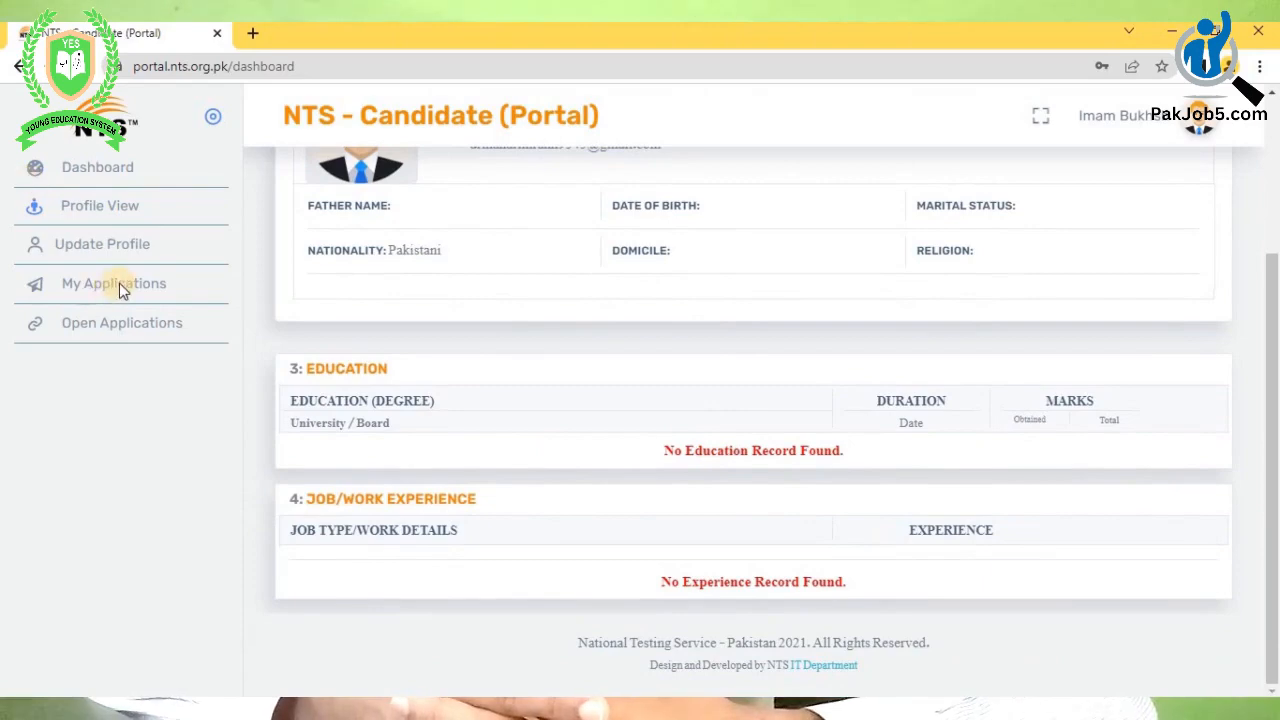
- In Update Profile, upload the i d front image as the CNIC front photo
click(109, 247)
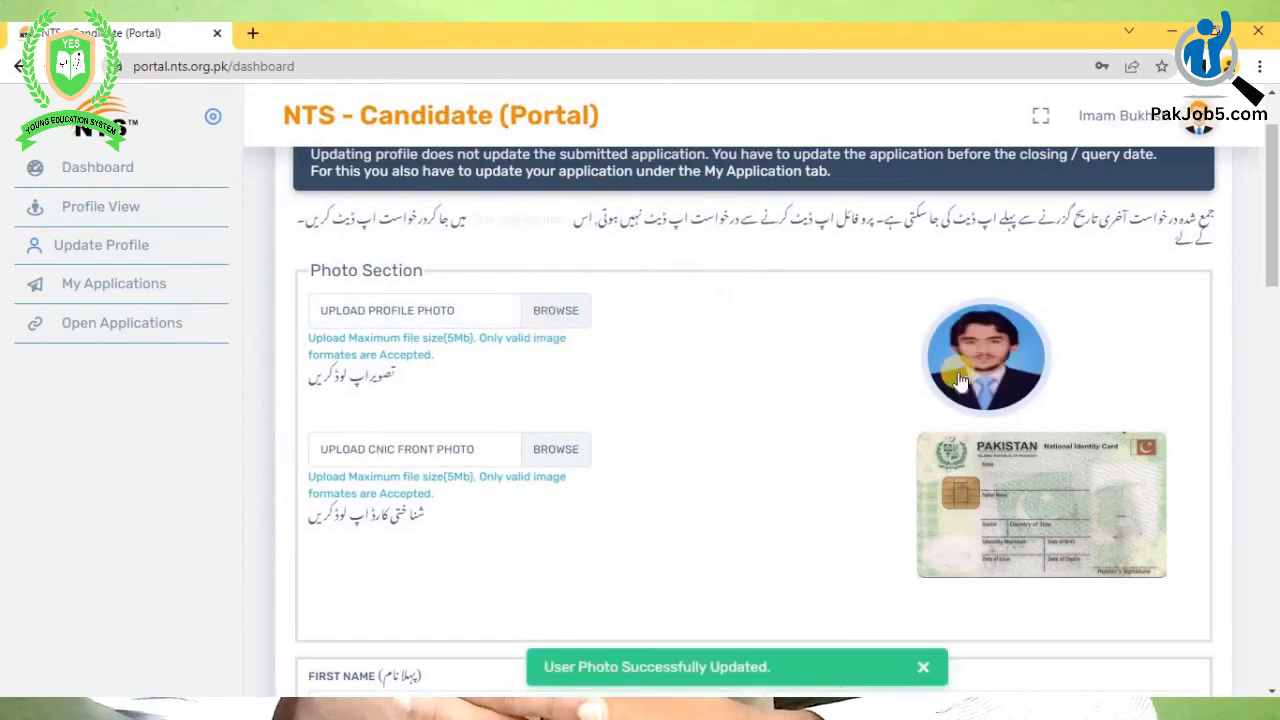
scroll(533, 368, down, 1)
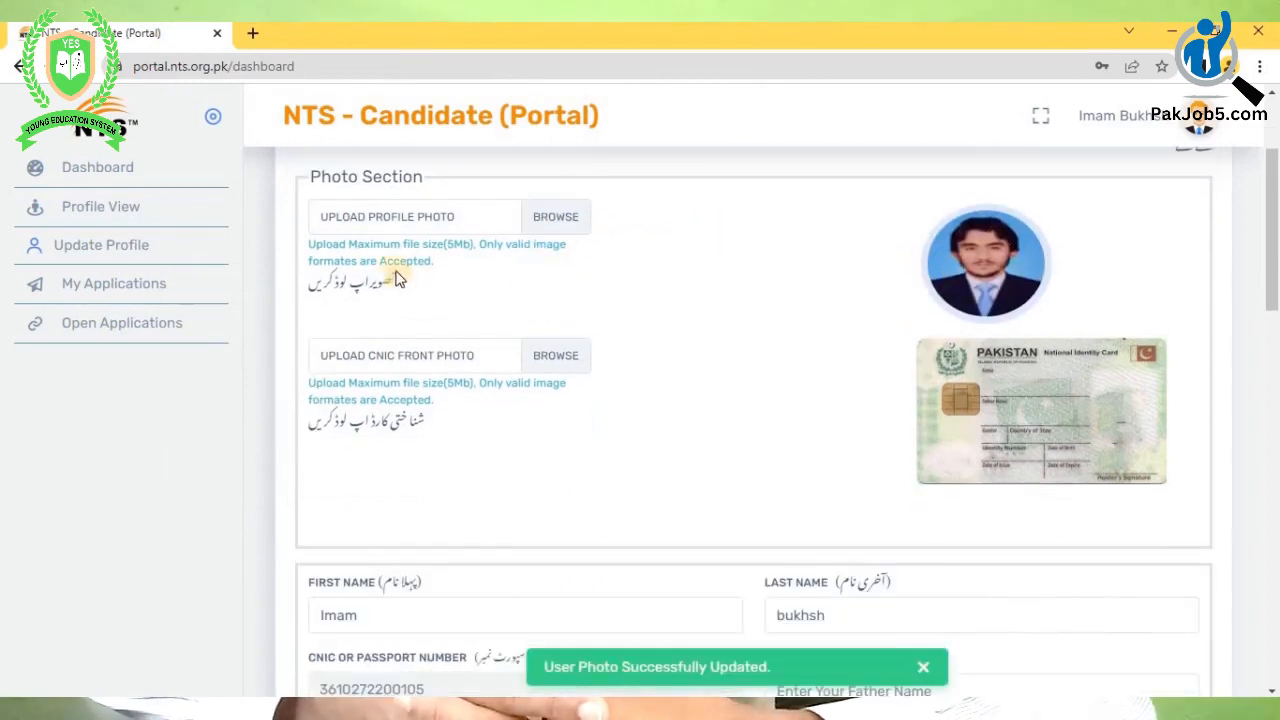
click(560, 366)
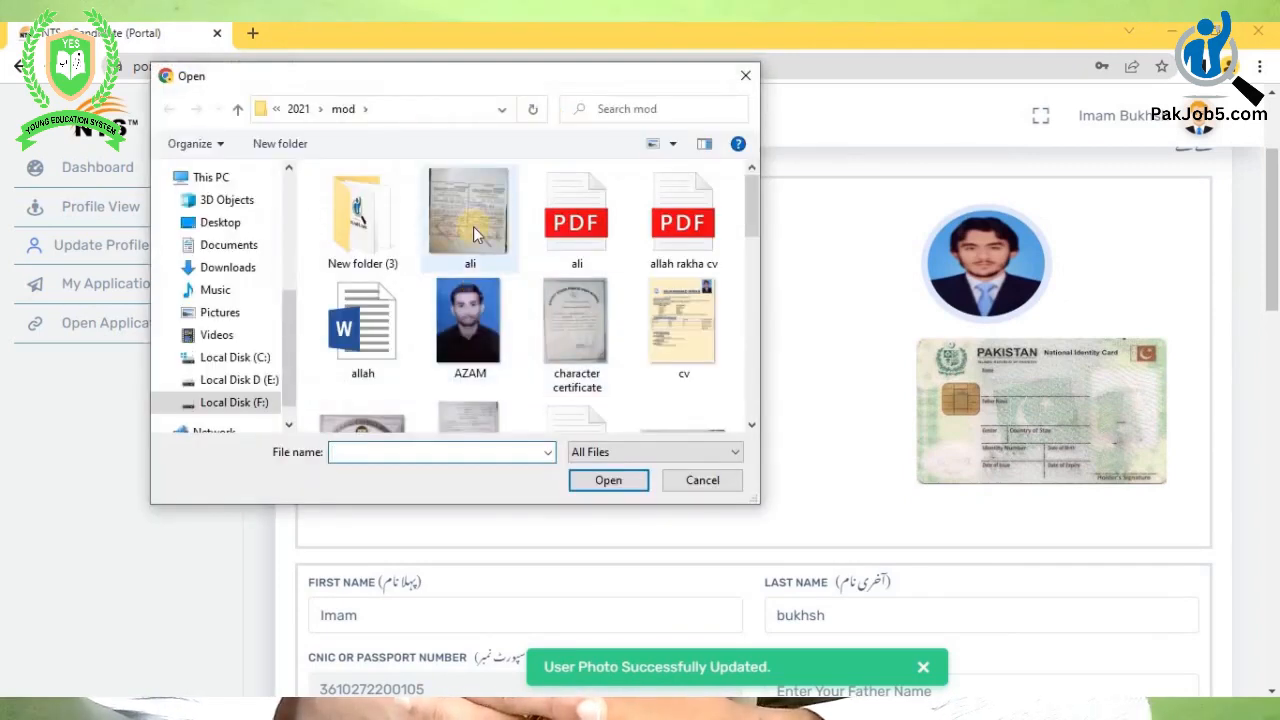
scroll(473, 226, down, 3)
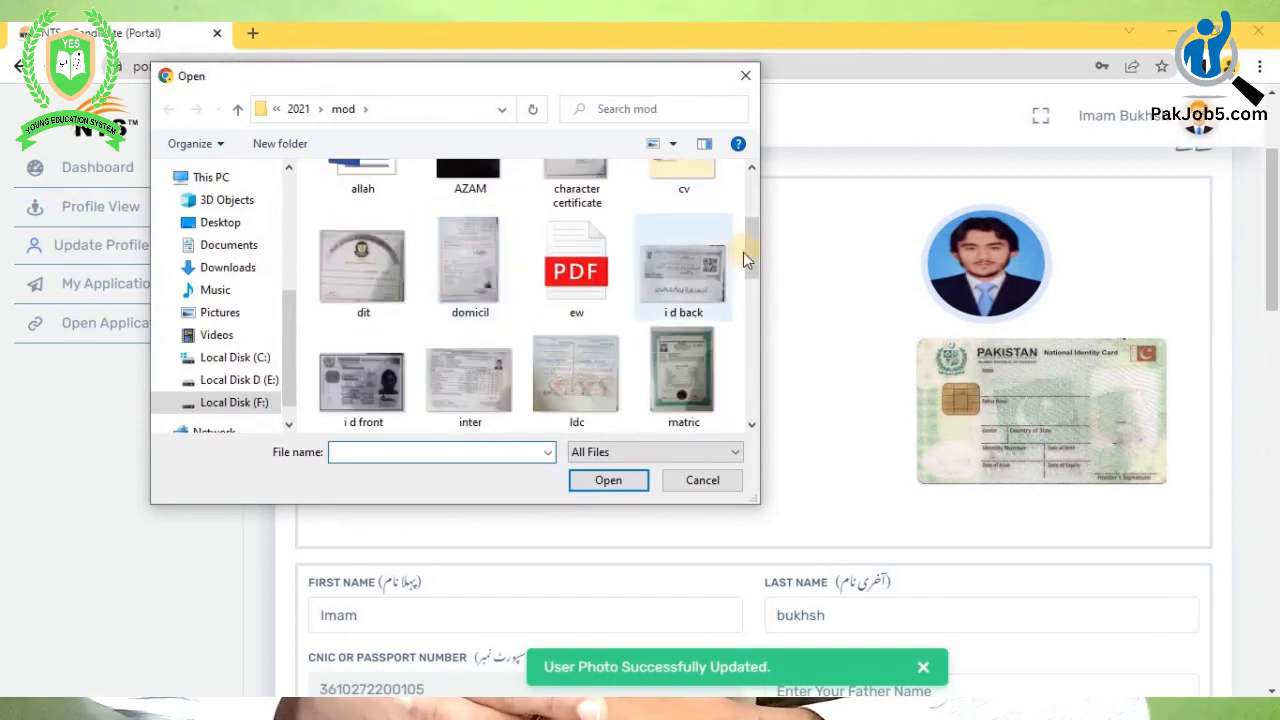
double_click(375, 380)
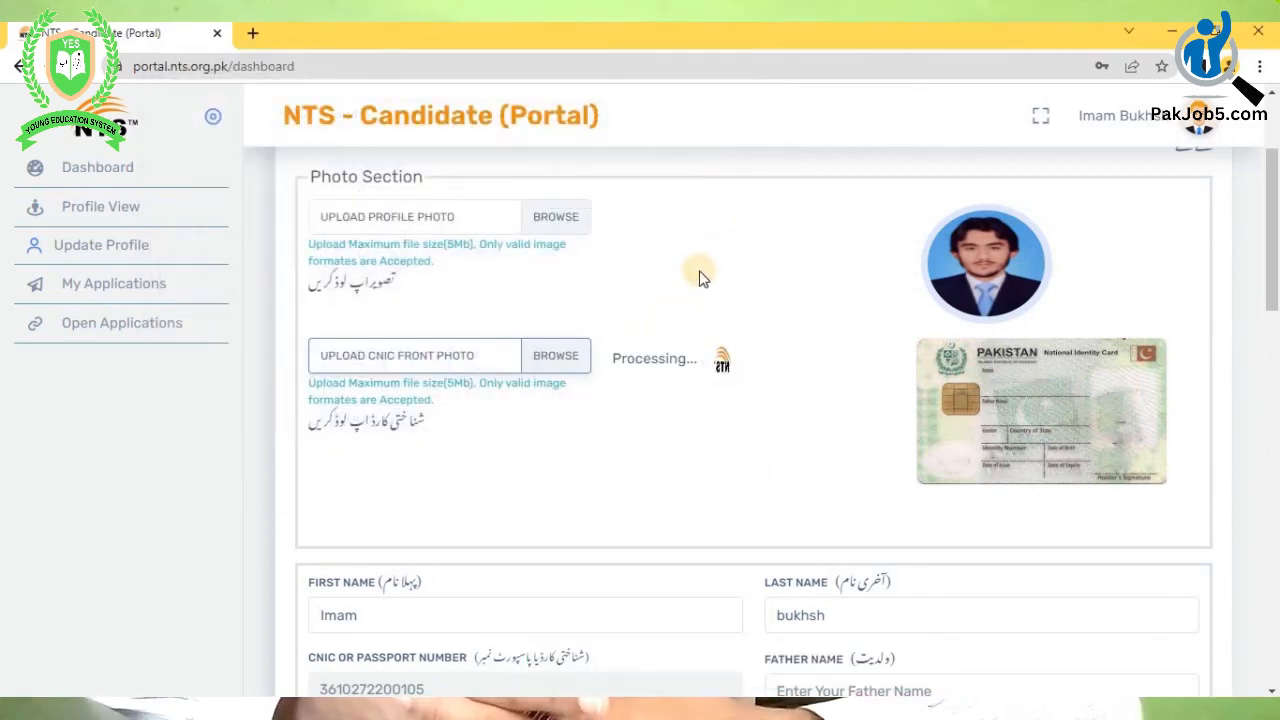
scroll(700, 276, down, 1)
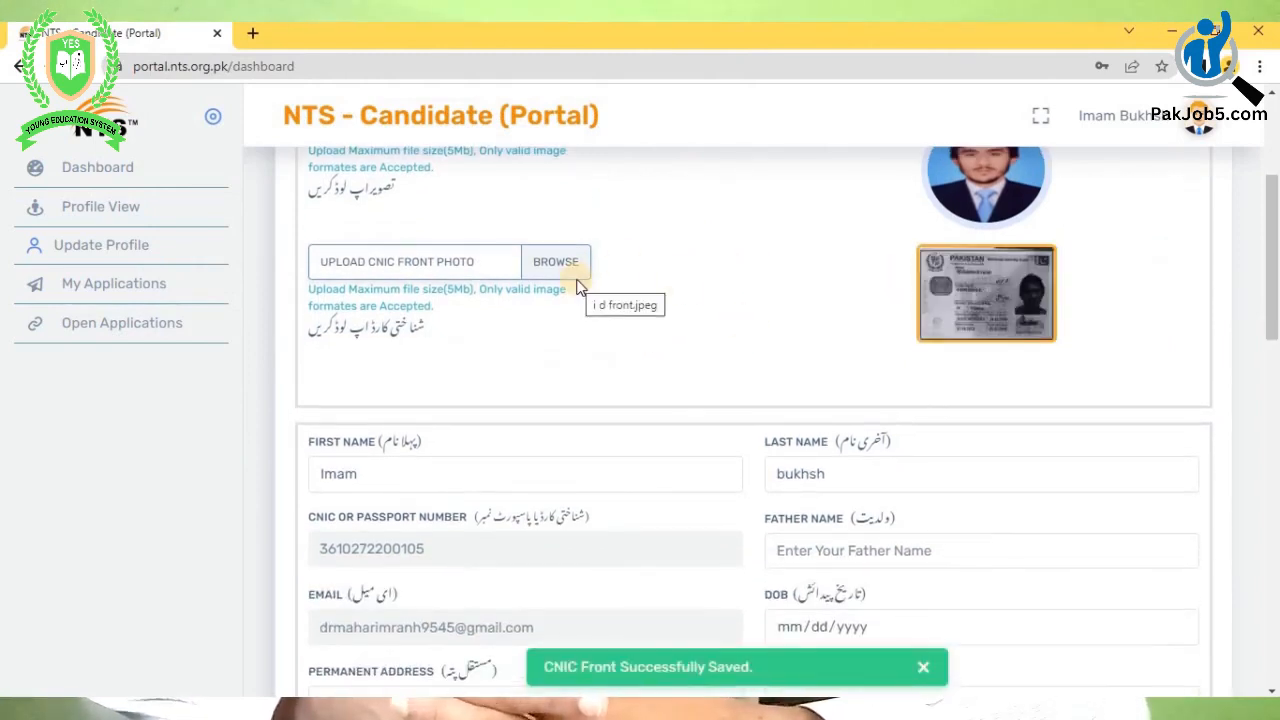
scroll(684, 292, down, 2)
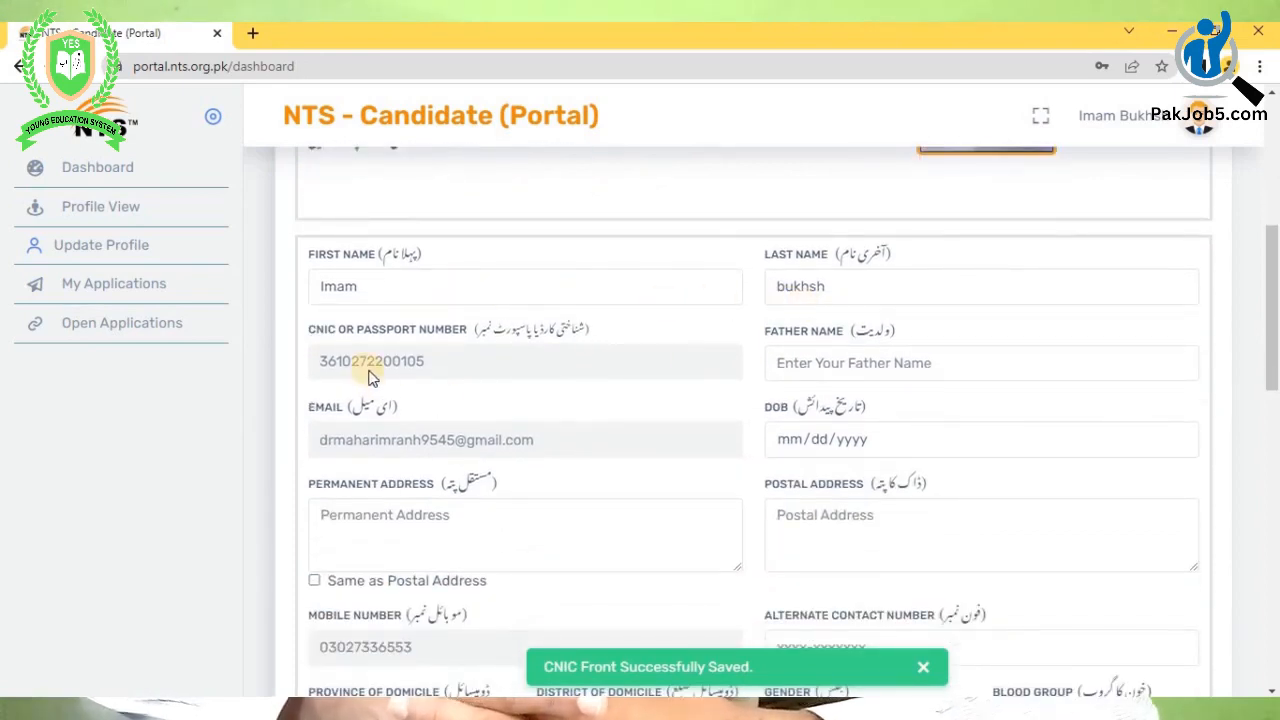
- Enter the father's name, then pick 2000, September, 17 as the date of birth
click(808, 360)
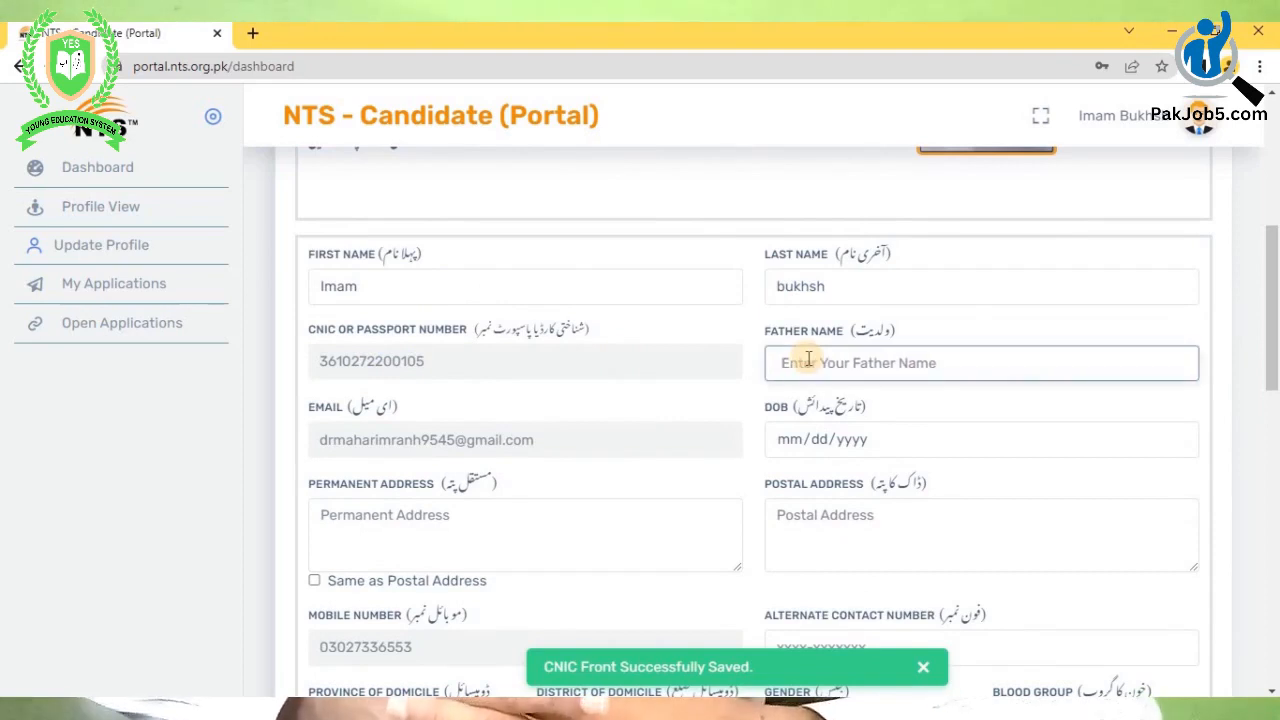
text(haji)
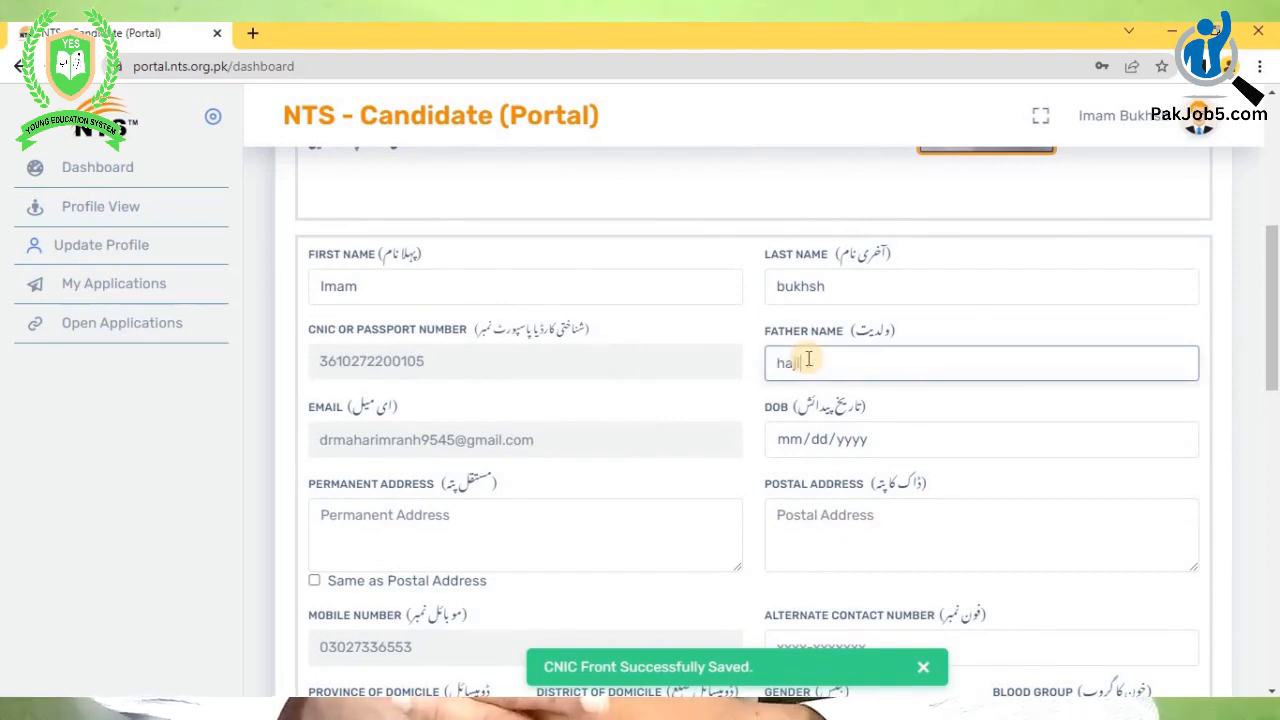
text( bu)
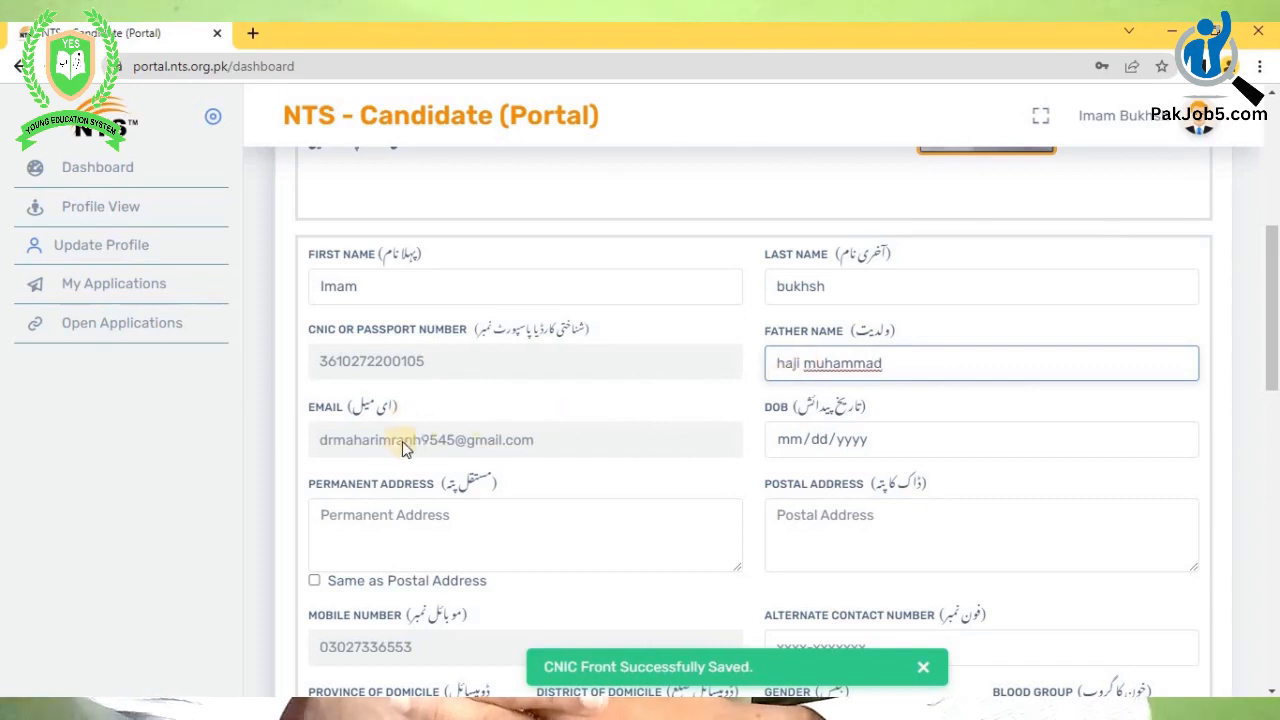
click(792, 441)
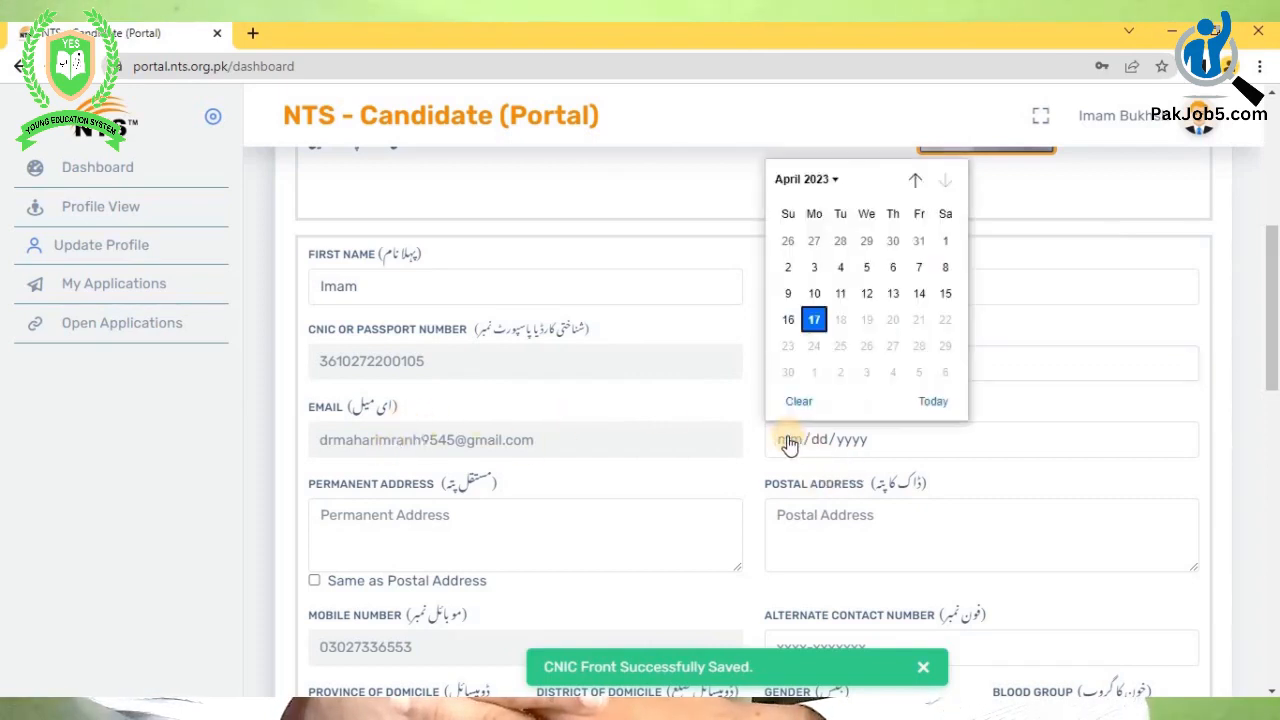
click(820, 180)
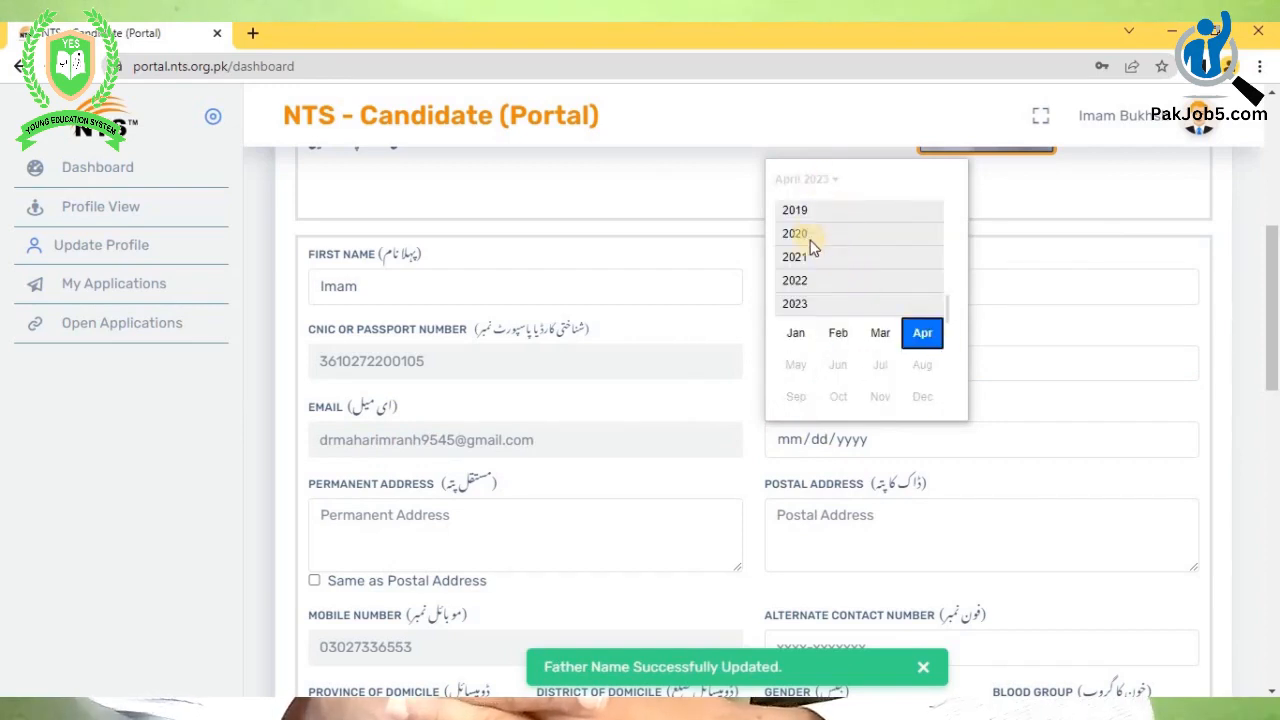
scroll(816, 241, up, 4)
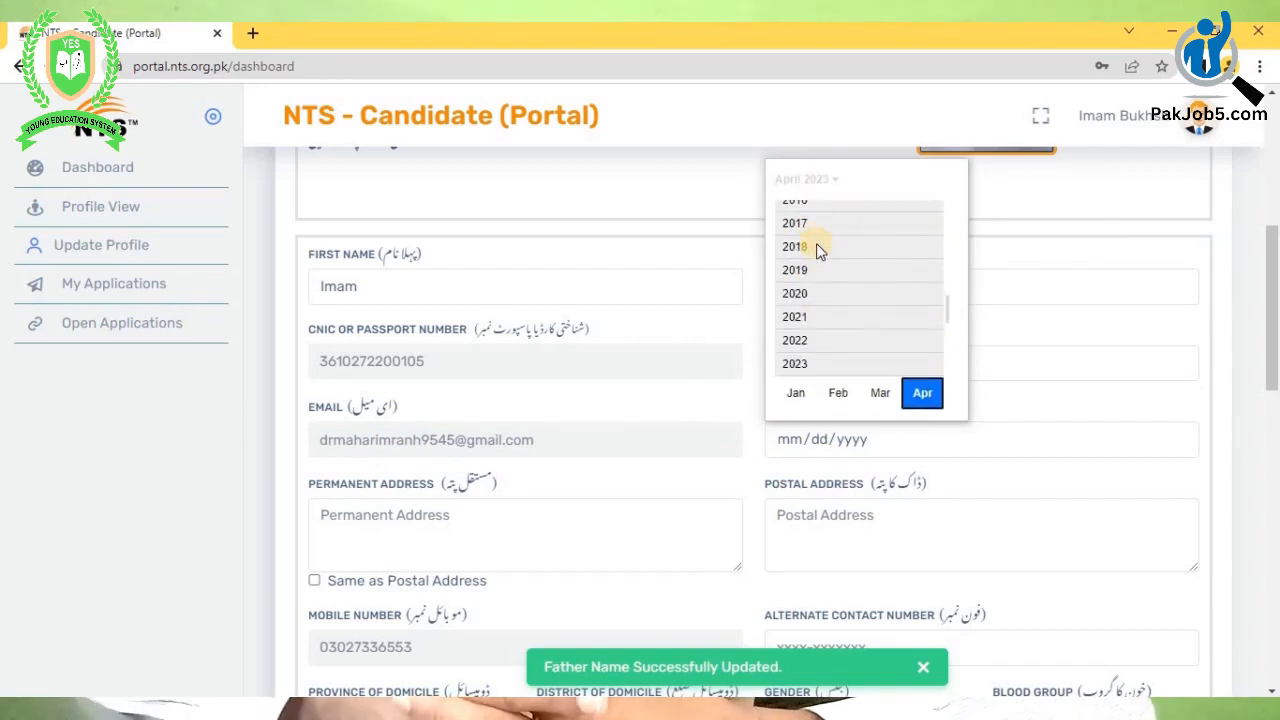
scroll(818, 247, up, 5)
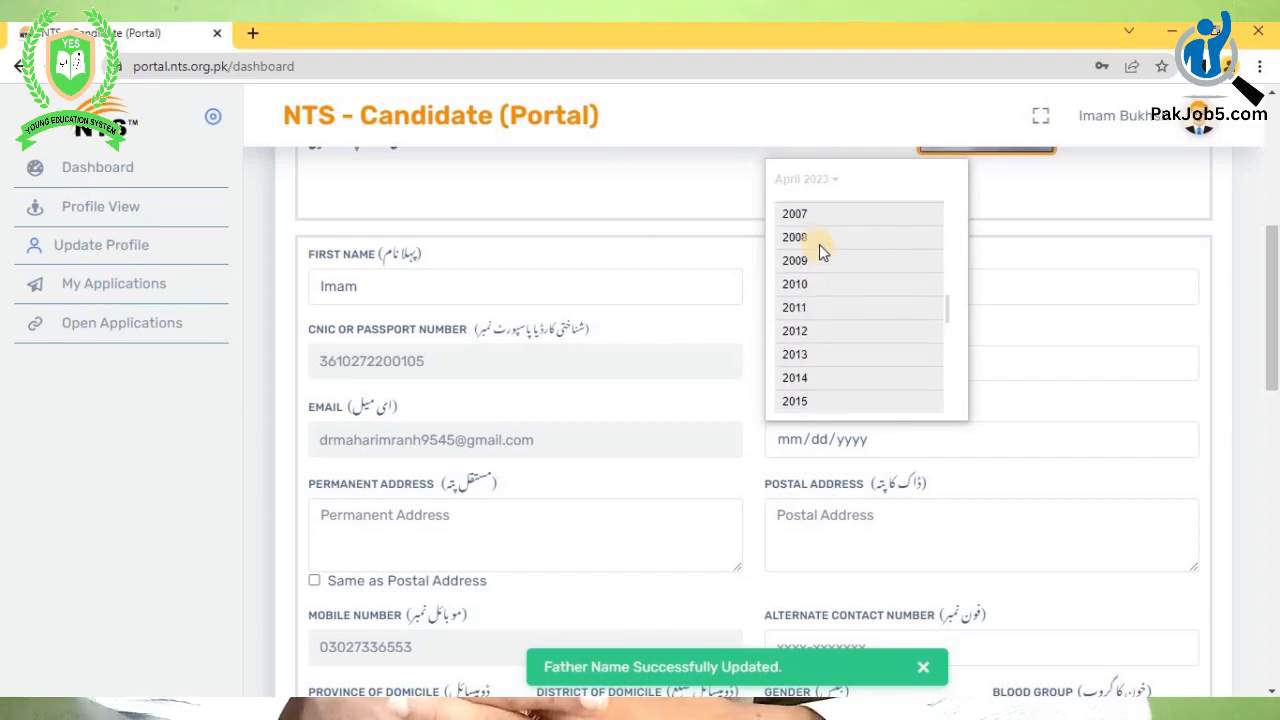
scroll(819, 244, up, 3)
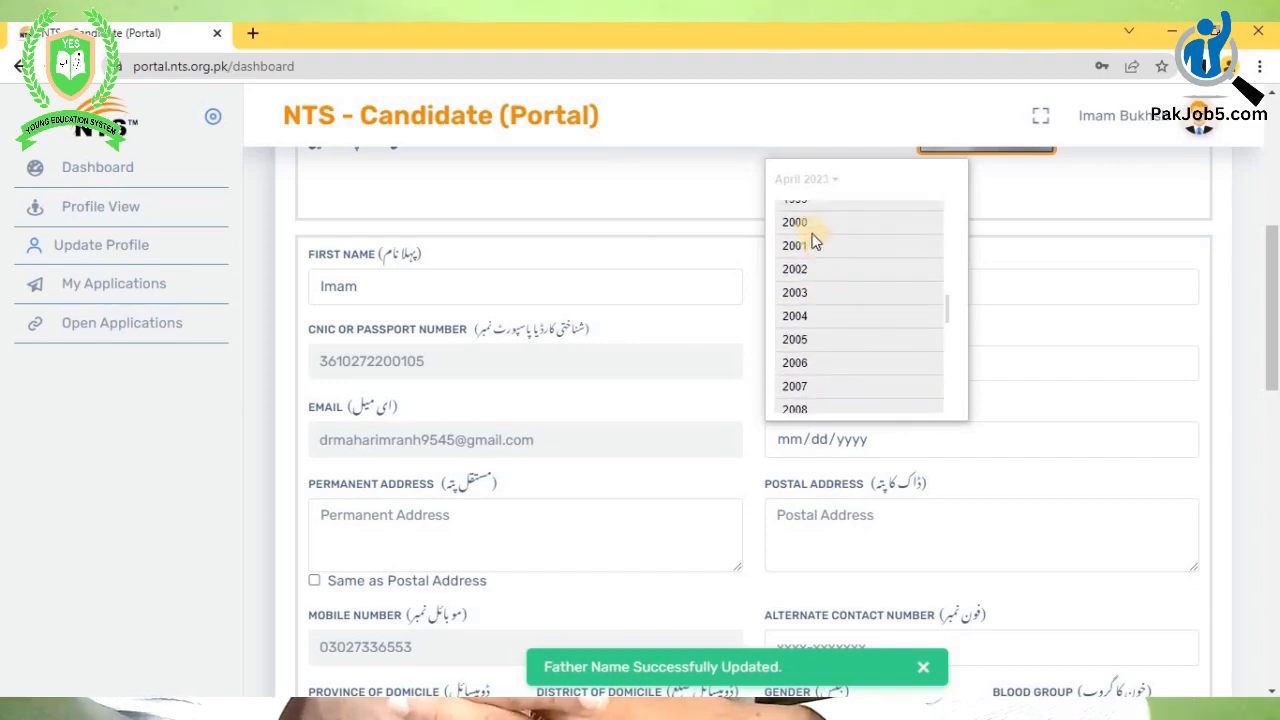
click(802, 222)
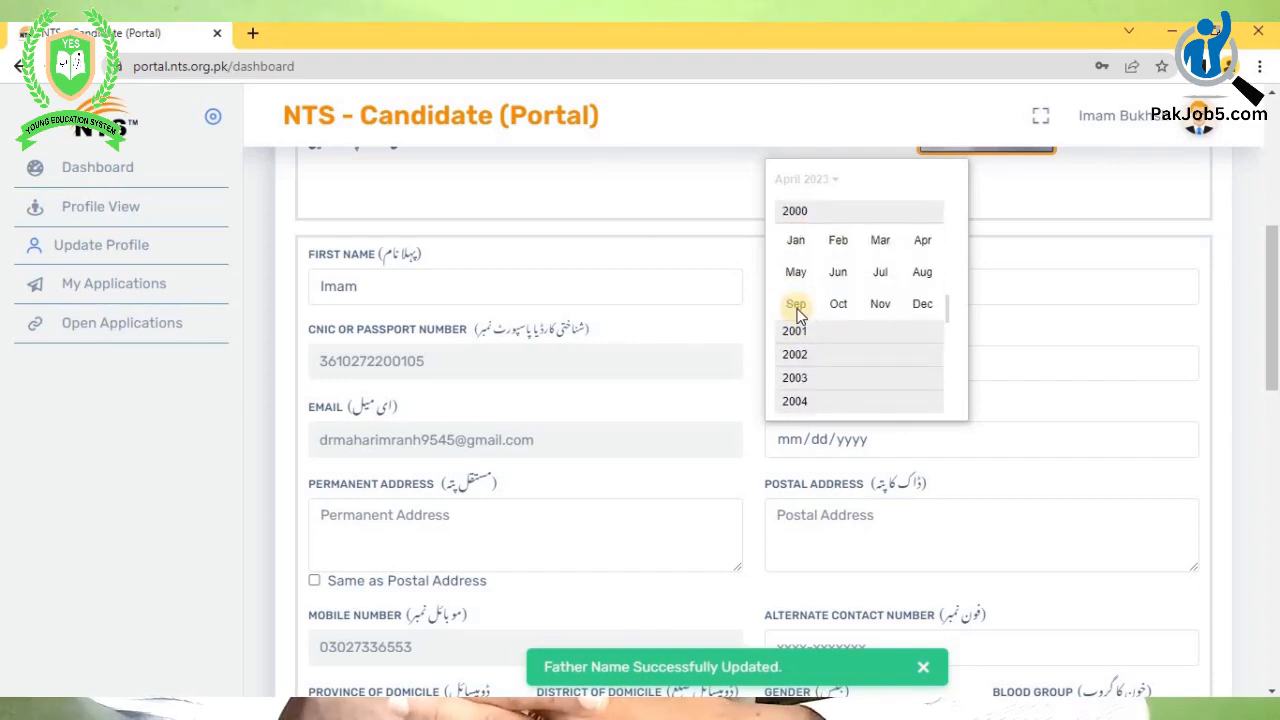
click(797, 304)
click(789, 320)
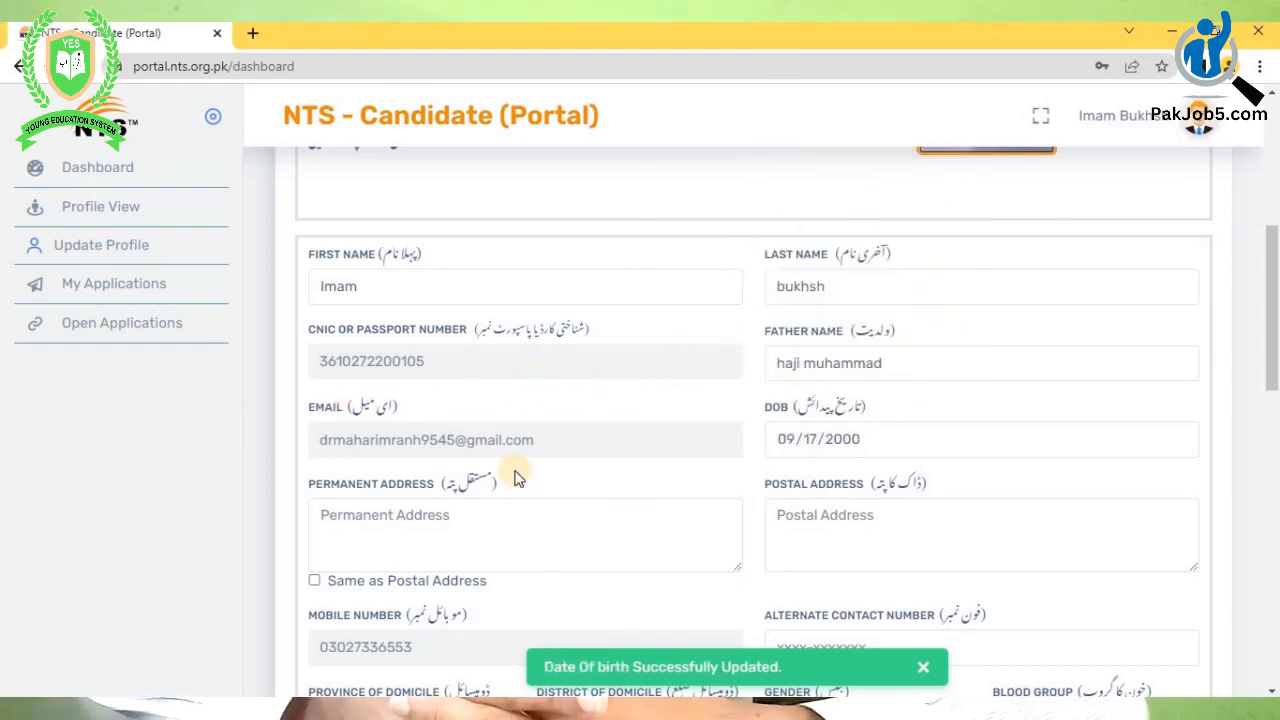
scroll(518, 478, down, 2)
- Fill both addresses from saved suggestions, mark them the same, and enter the alternate contact number
click(363, 344)
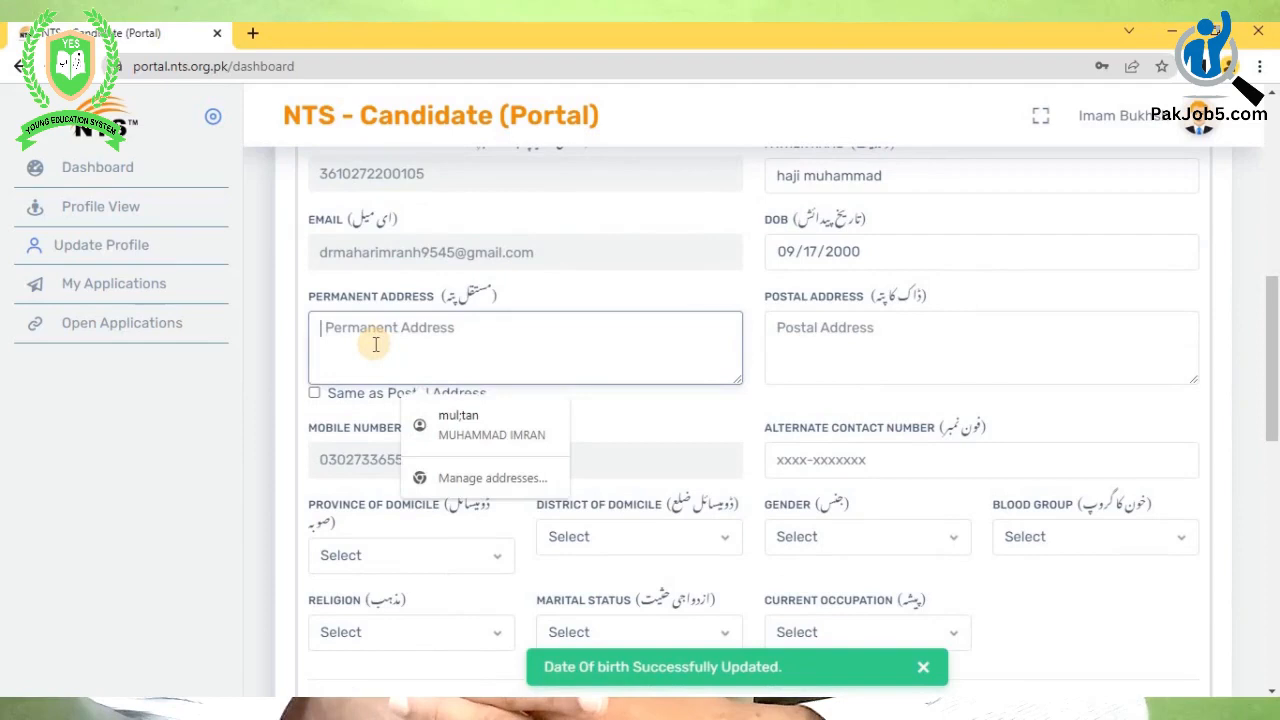
click(465, 425)
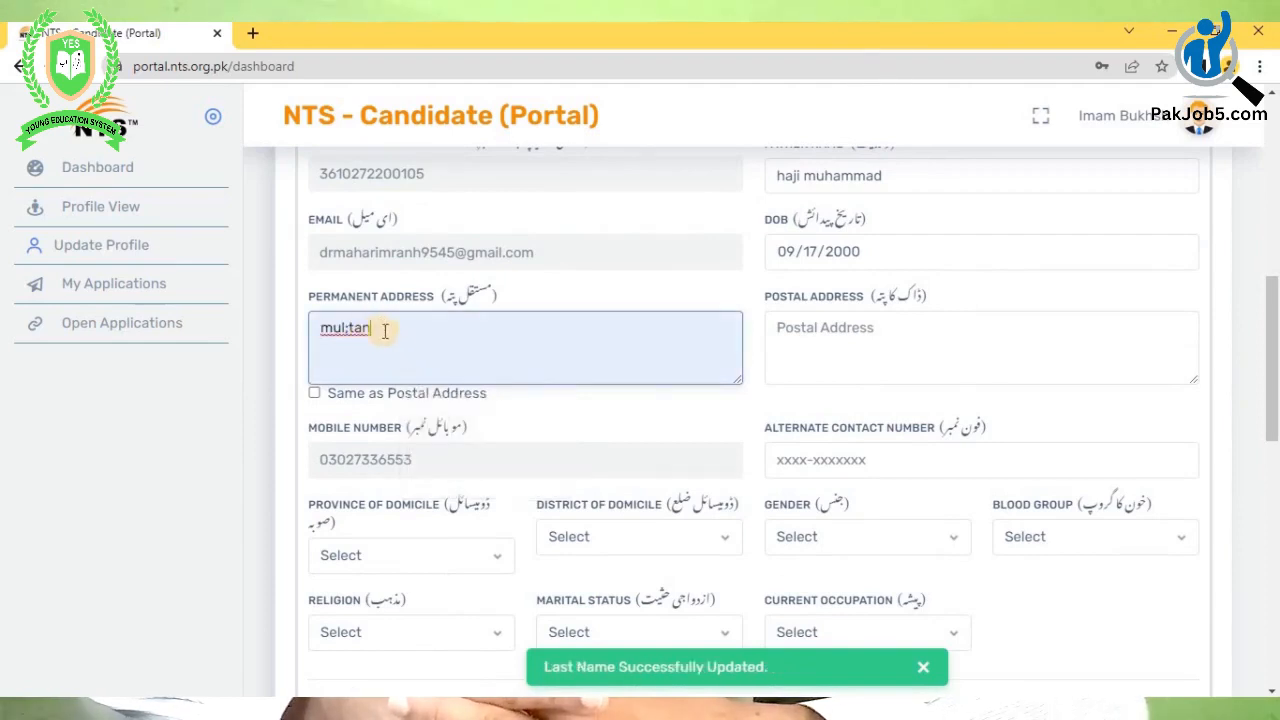
click(812, 345)
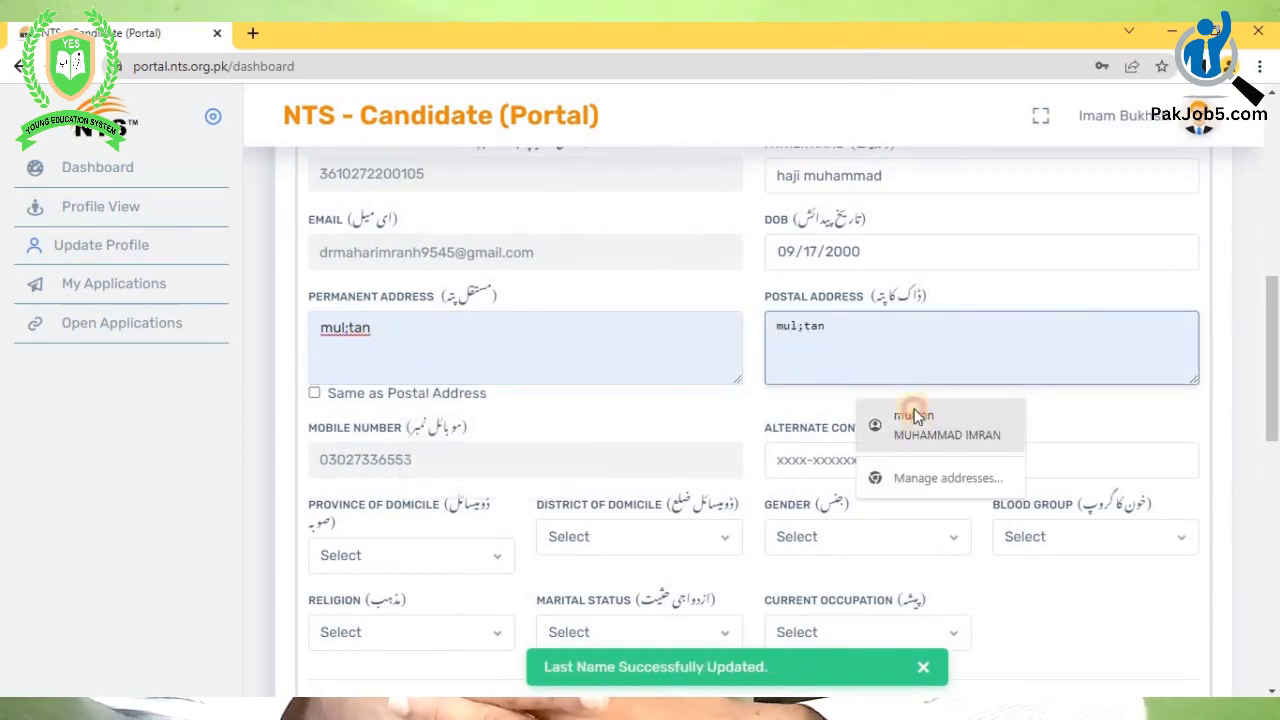
click(907, 410)
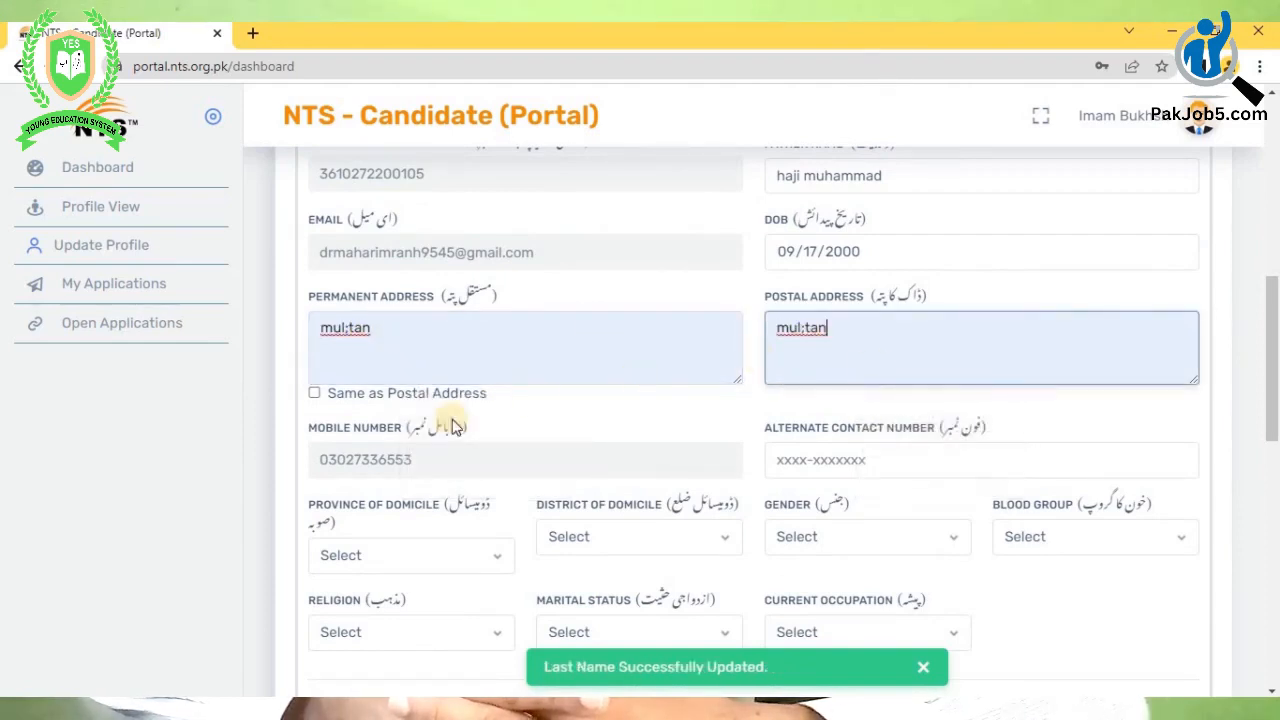
click(314, 393)
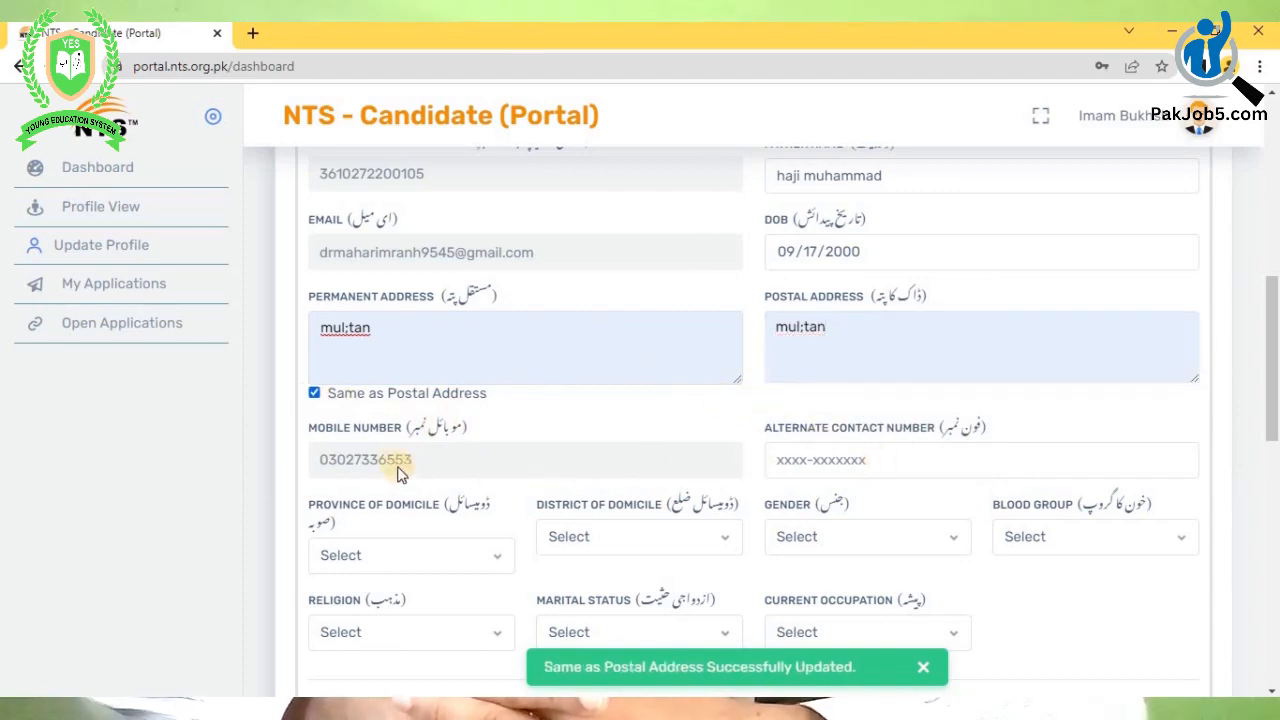
click(801, 464)
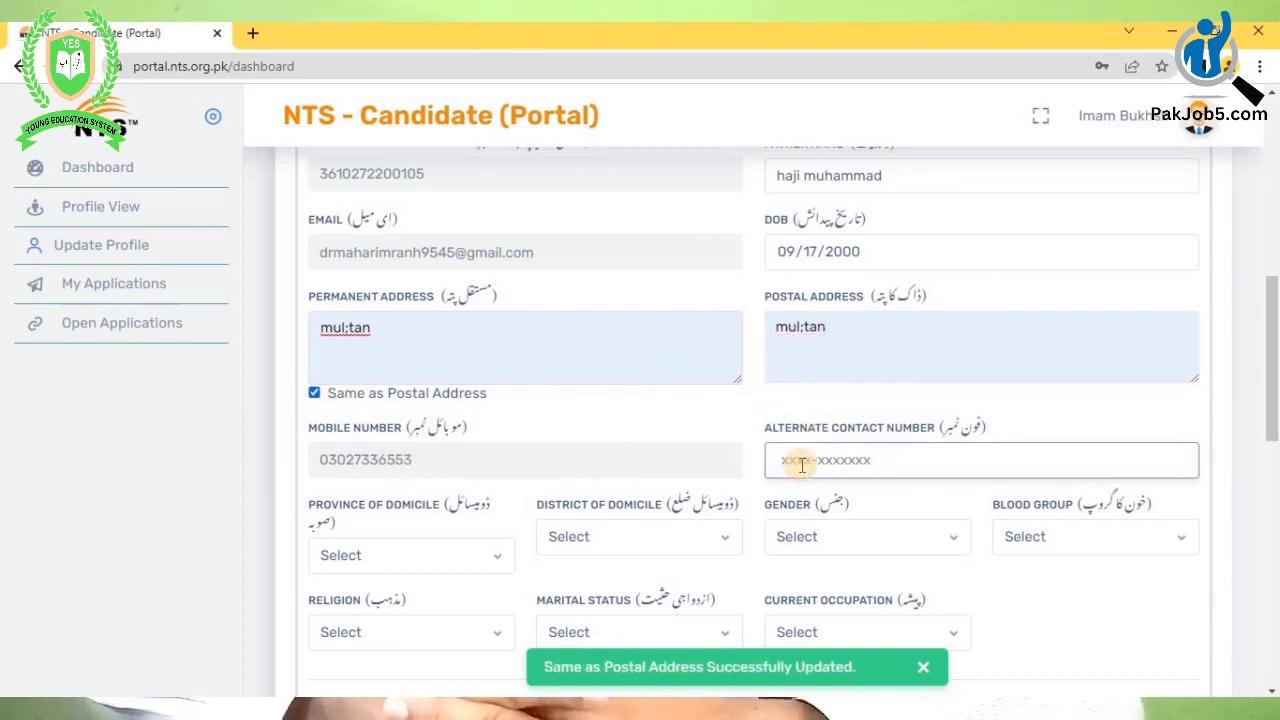
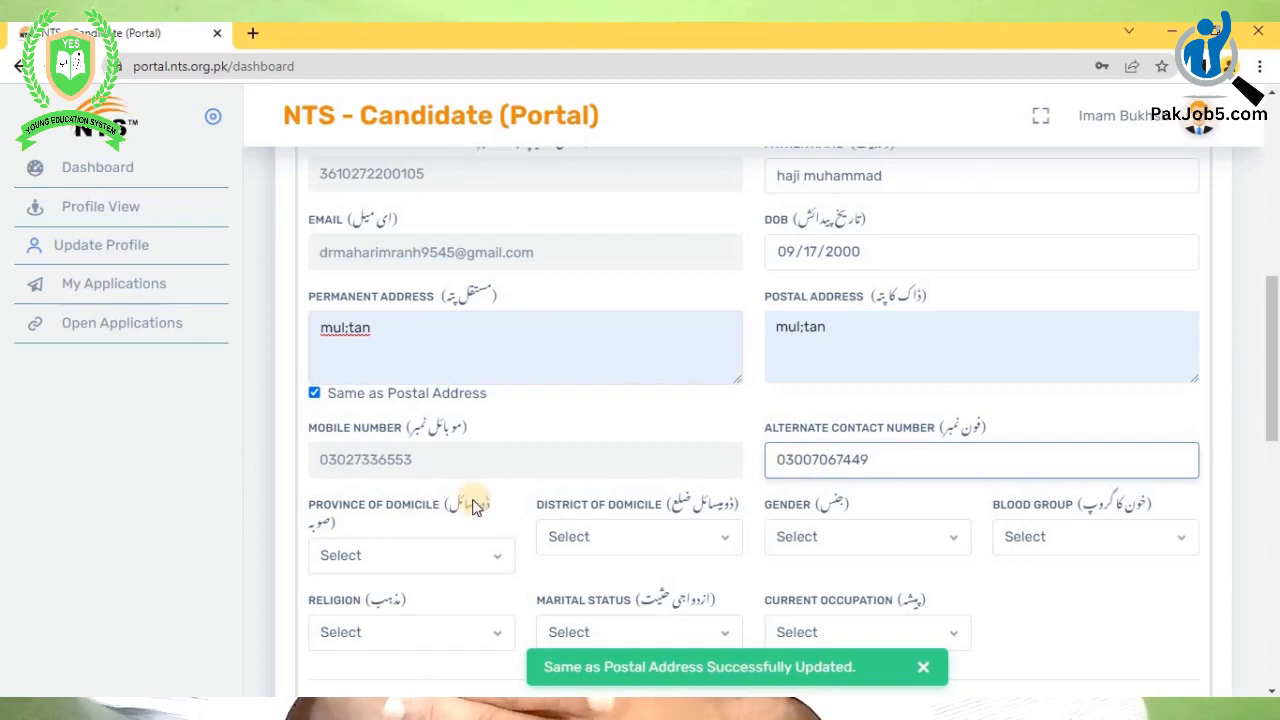
- Set the domicile province to Punjab and the district to Khanewal
scroll(455, 360, down, 2)
click(455, 368)
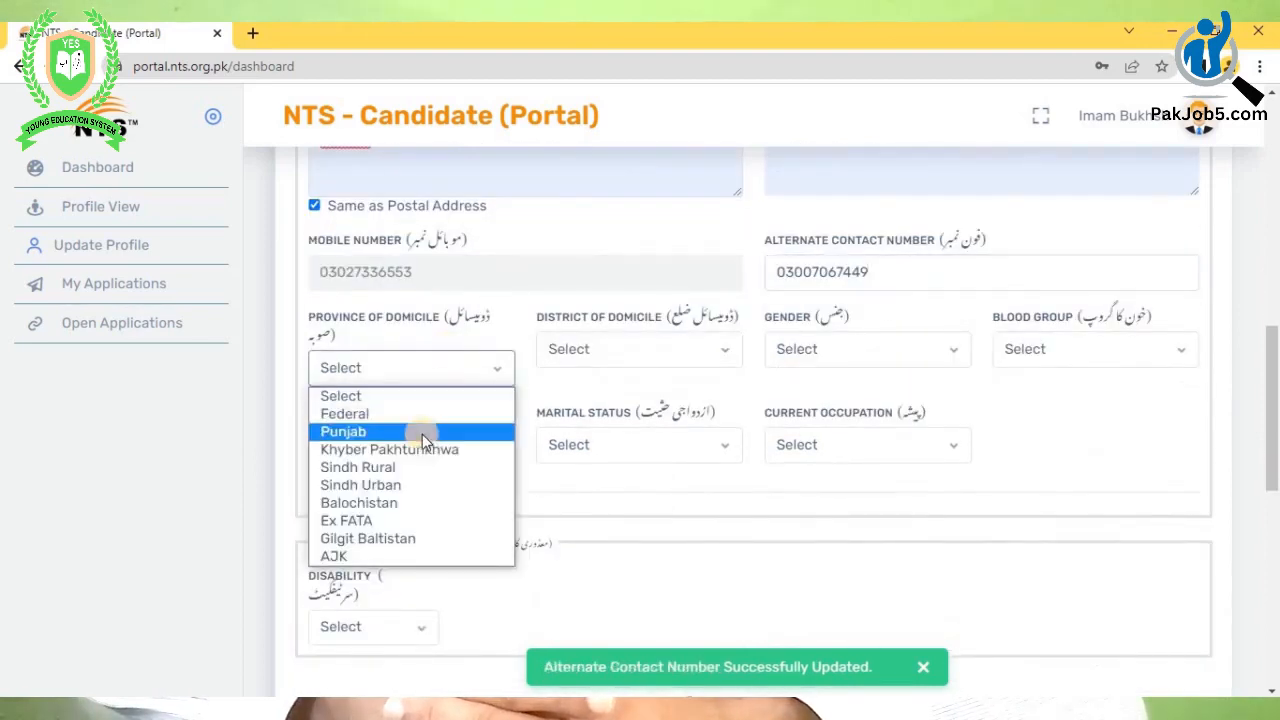
click(422, 434)
click(627, 352)
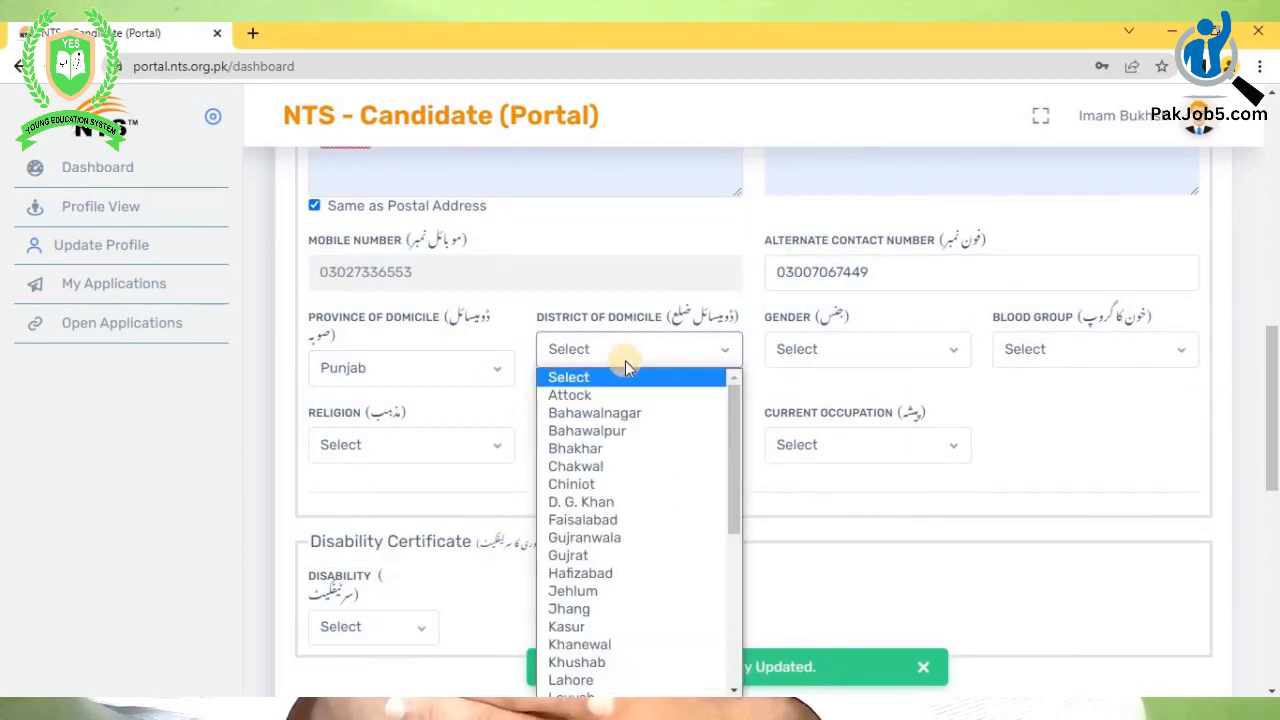
scroll(617, 537, down, 3)
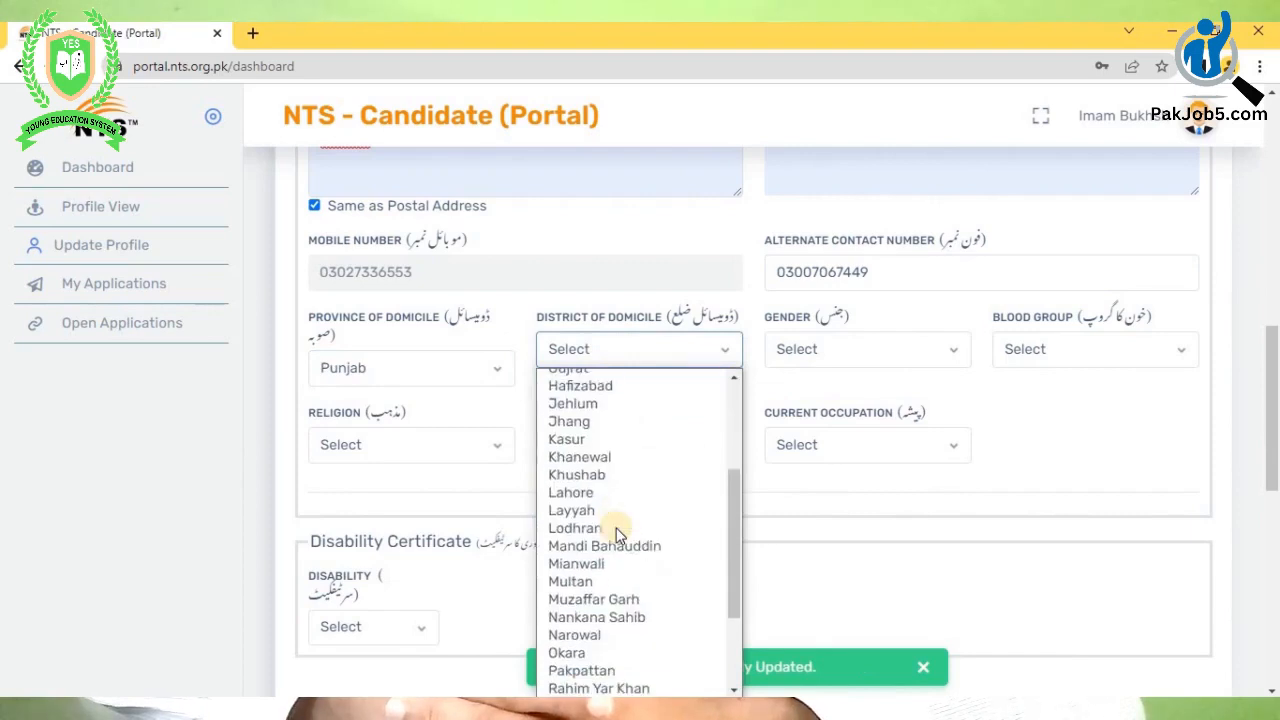
click(612, 462)
- Set gender to Male, blood group to B+, and religion to Islam
click(858, 349)
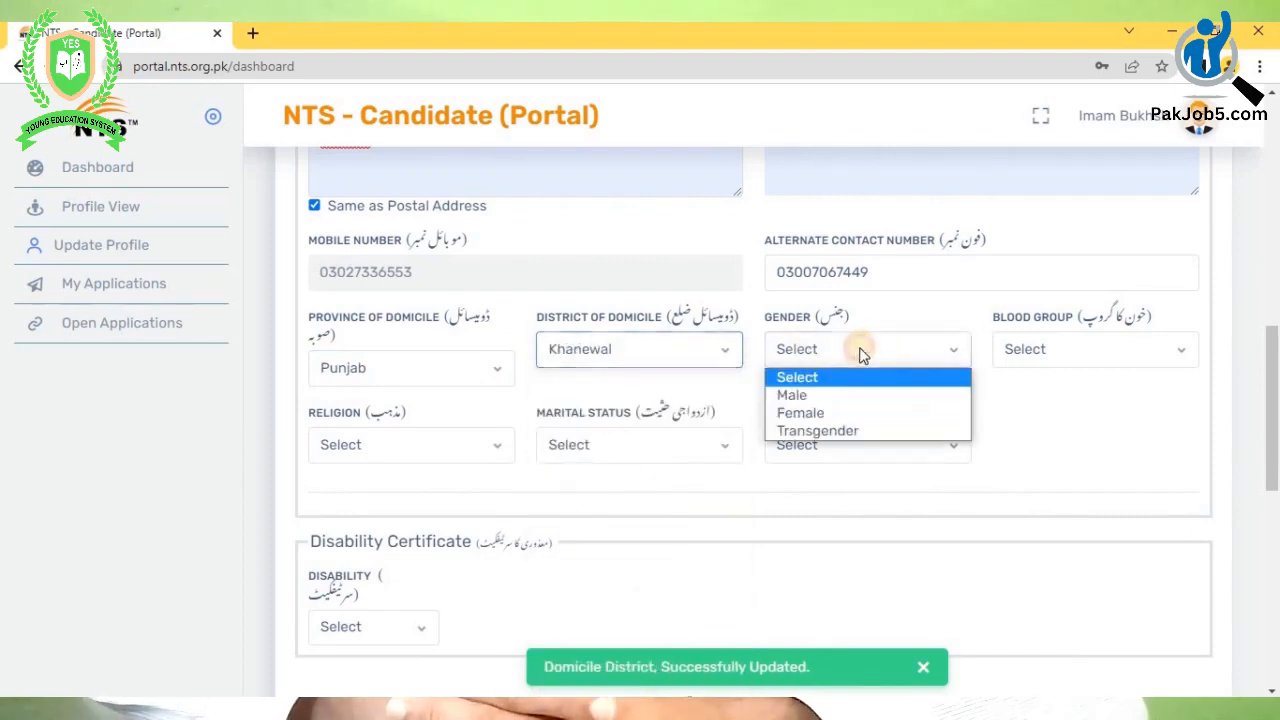
click(834, 399)
click(1071, 349)
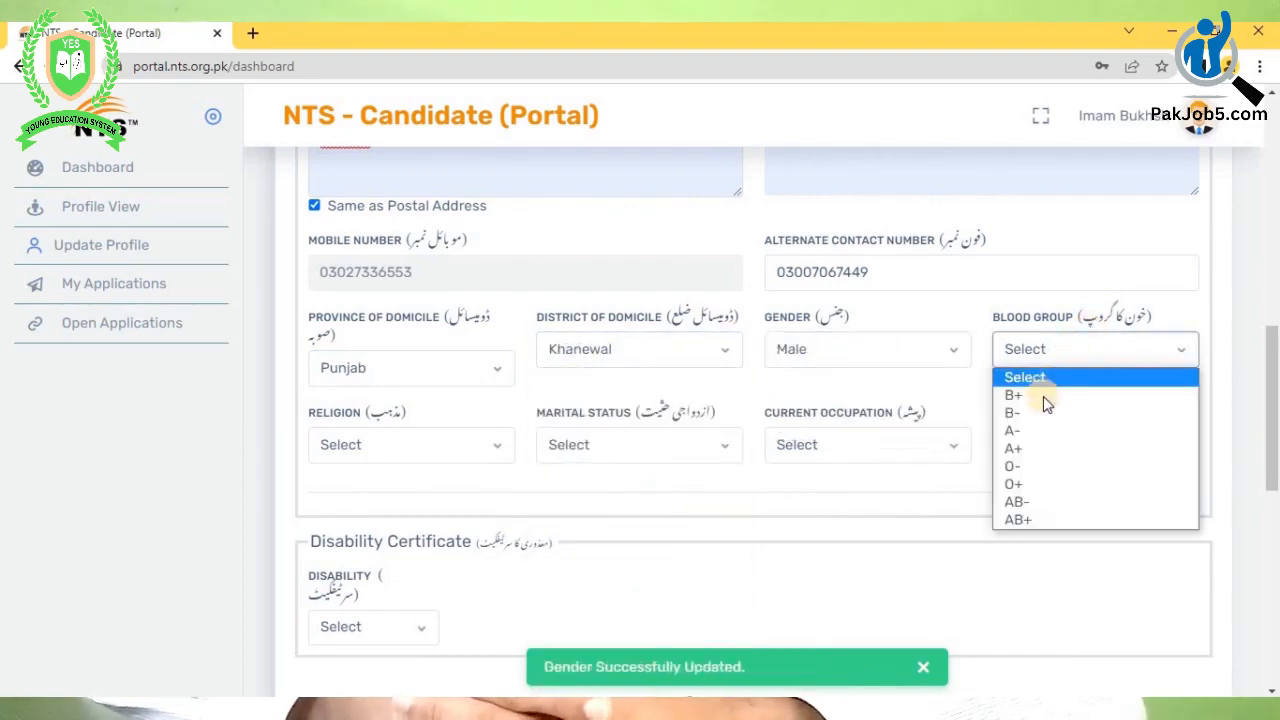
click(1037, 395)
click(366, 447)
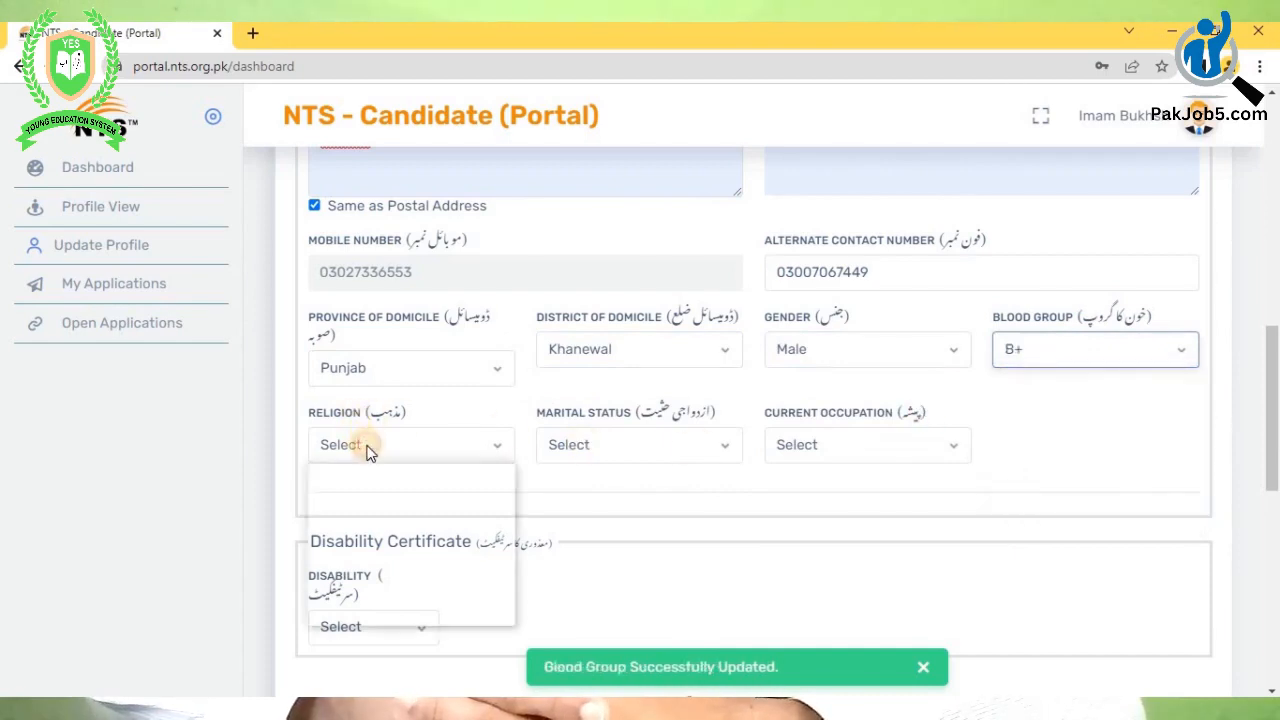
click(414, 562)
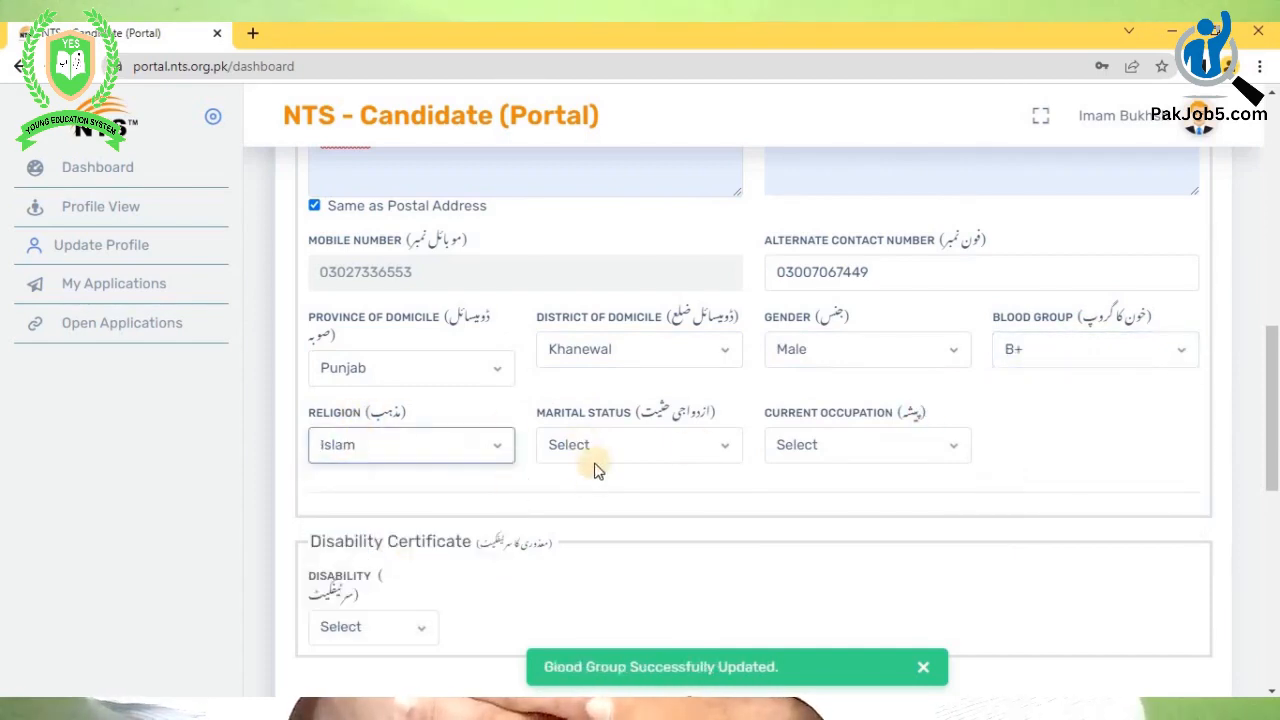
- Set marital status to Single, occupation to Private Job, and disability to NO
click(610, 444)
click(597, 491)
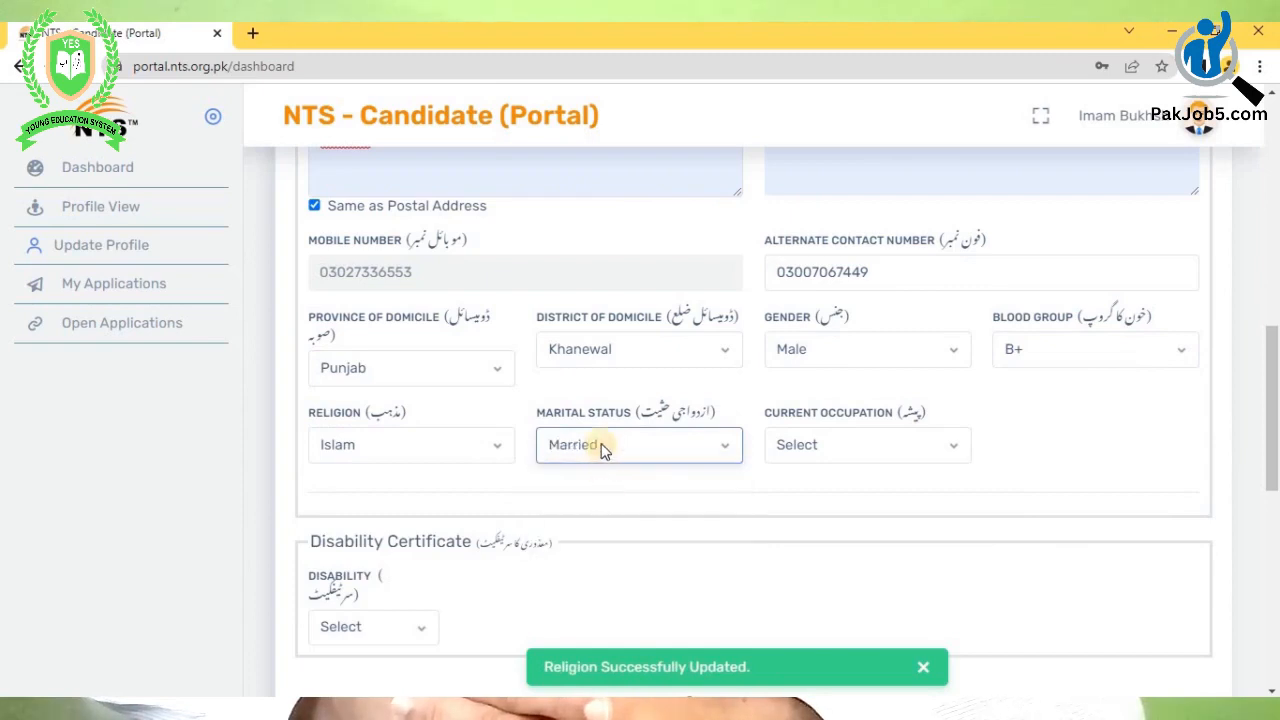
click(600, 446)
click(600, 510)
click(843, 448)
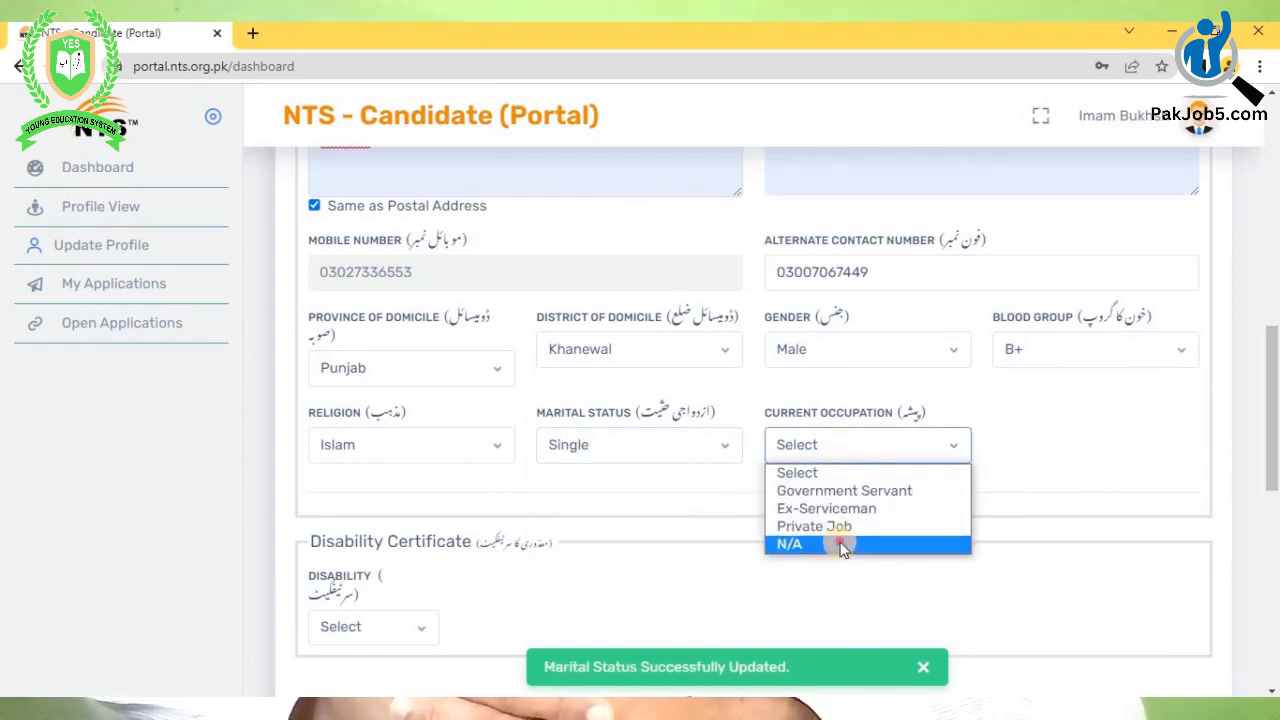
click(843, 545)
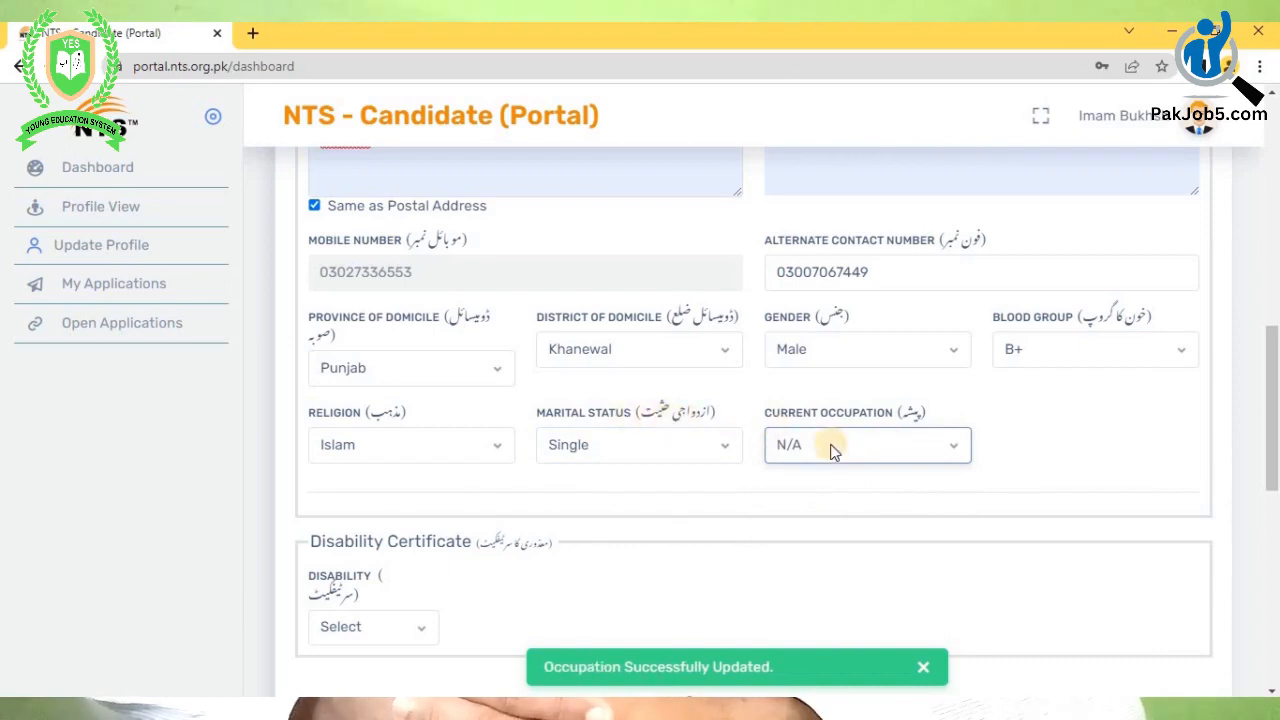
click(838, 448)
click(830, 523)
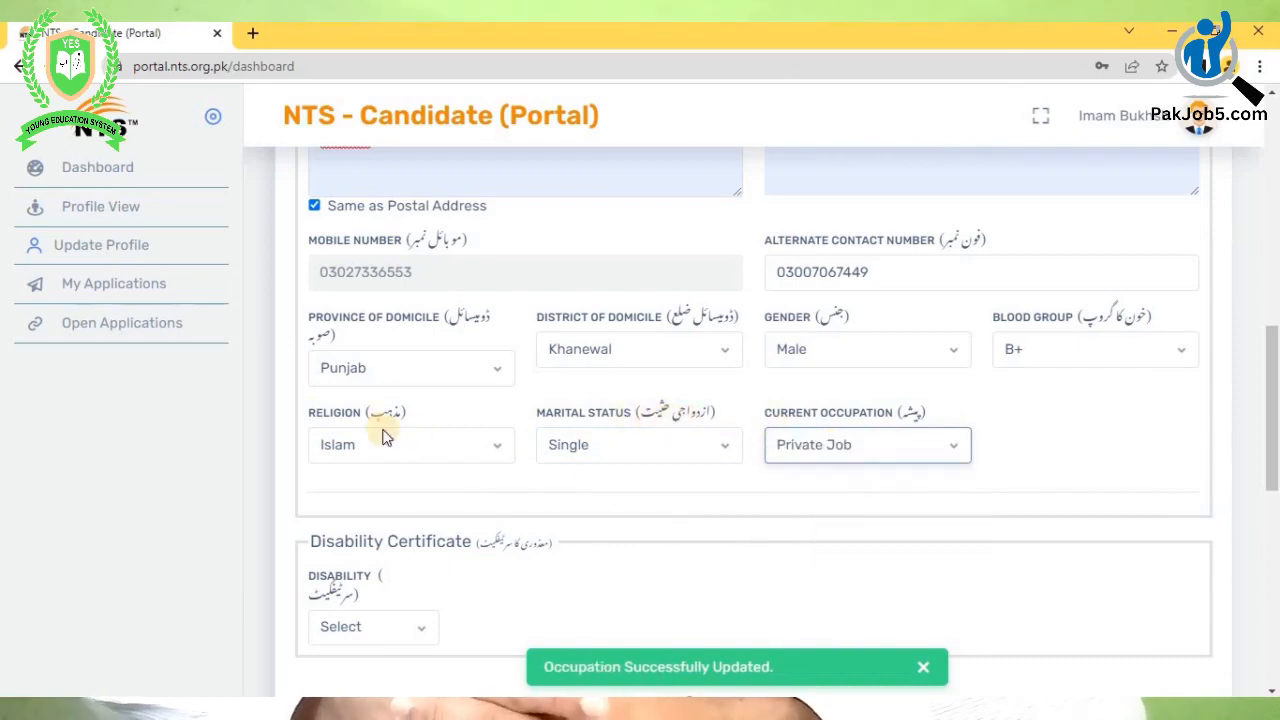
scroll(384, 438, down, 2)
click(371, 440)
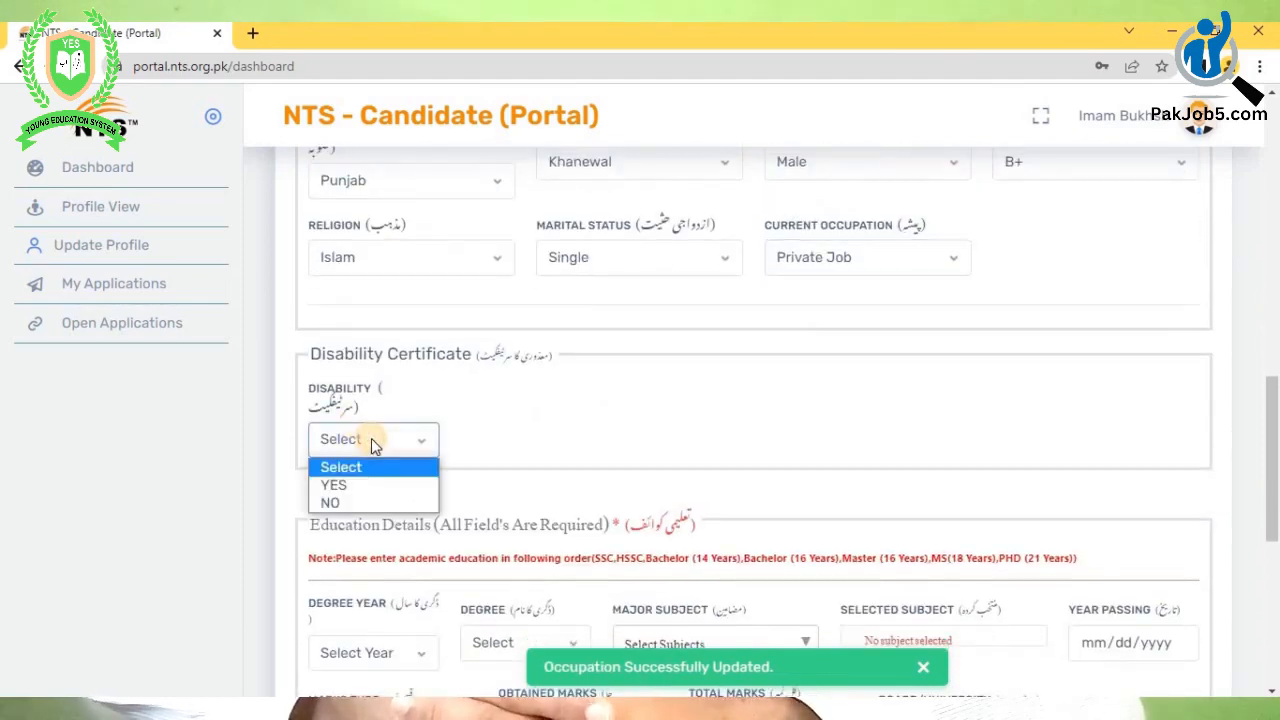
click(371, 500)
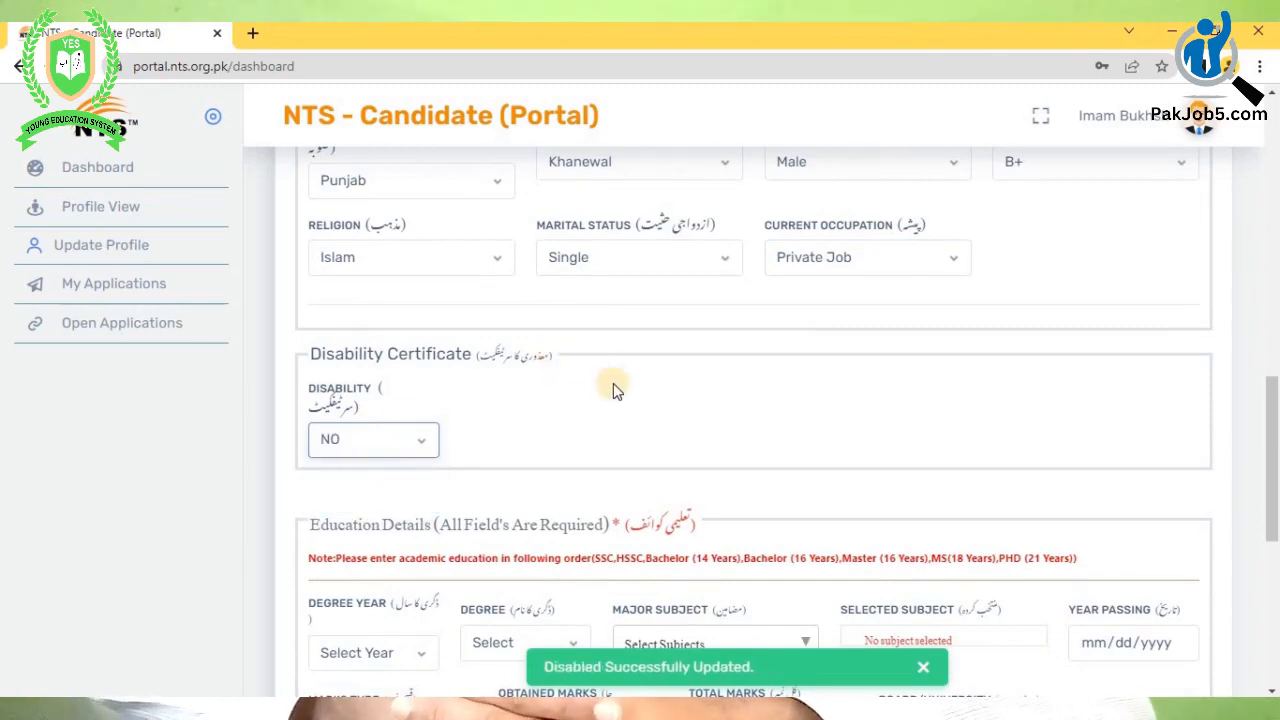
scroll(611, 384, down, 3)
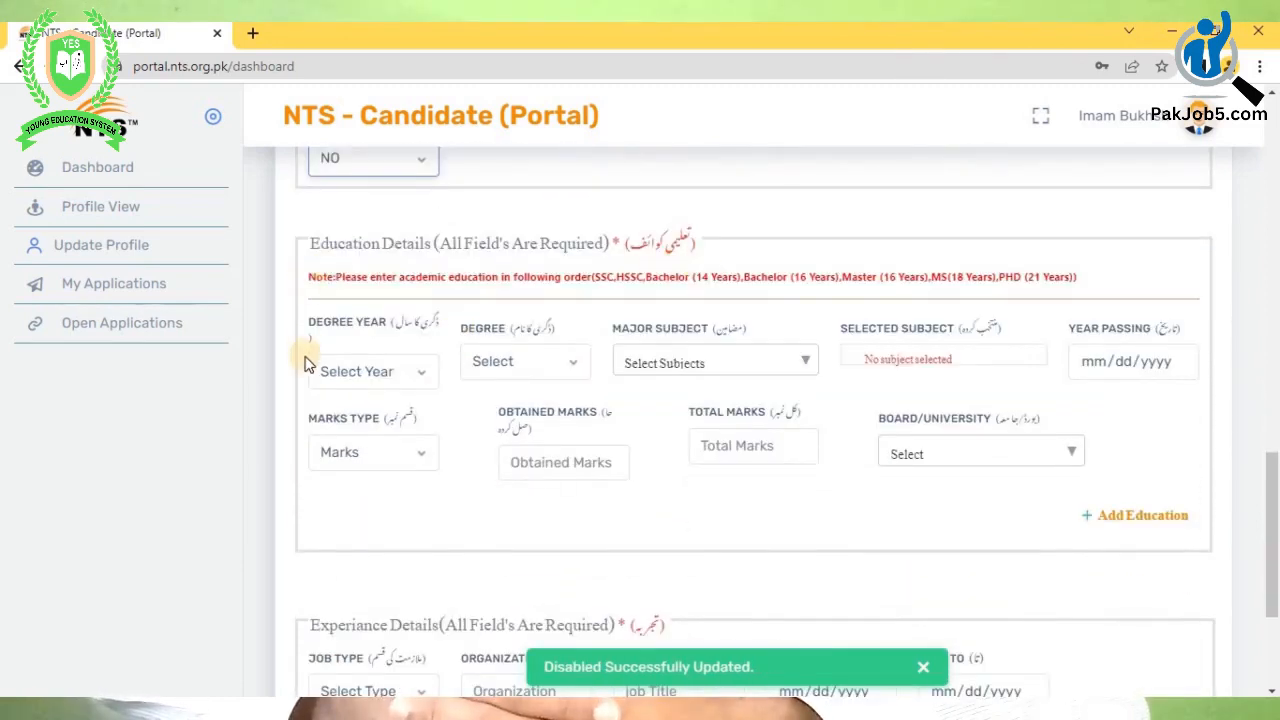
- Set the first education entry to a 10-Year Matric degree
click(414, 375)
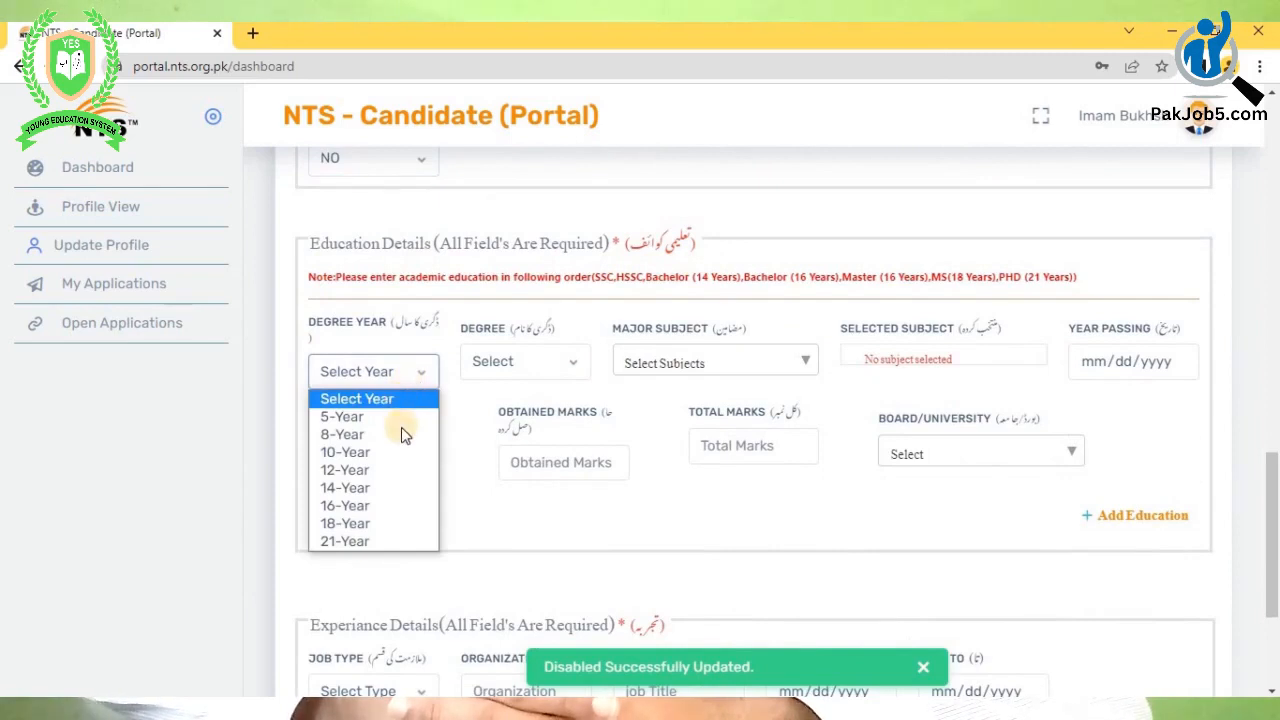
click(368, 451)
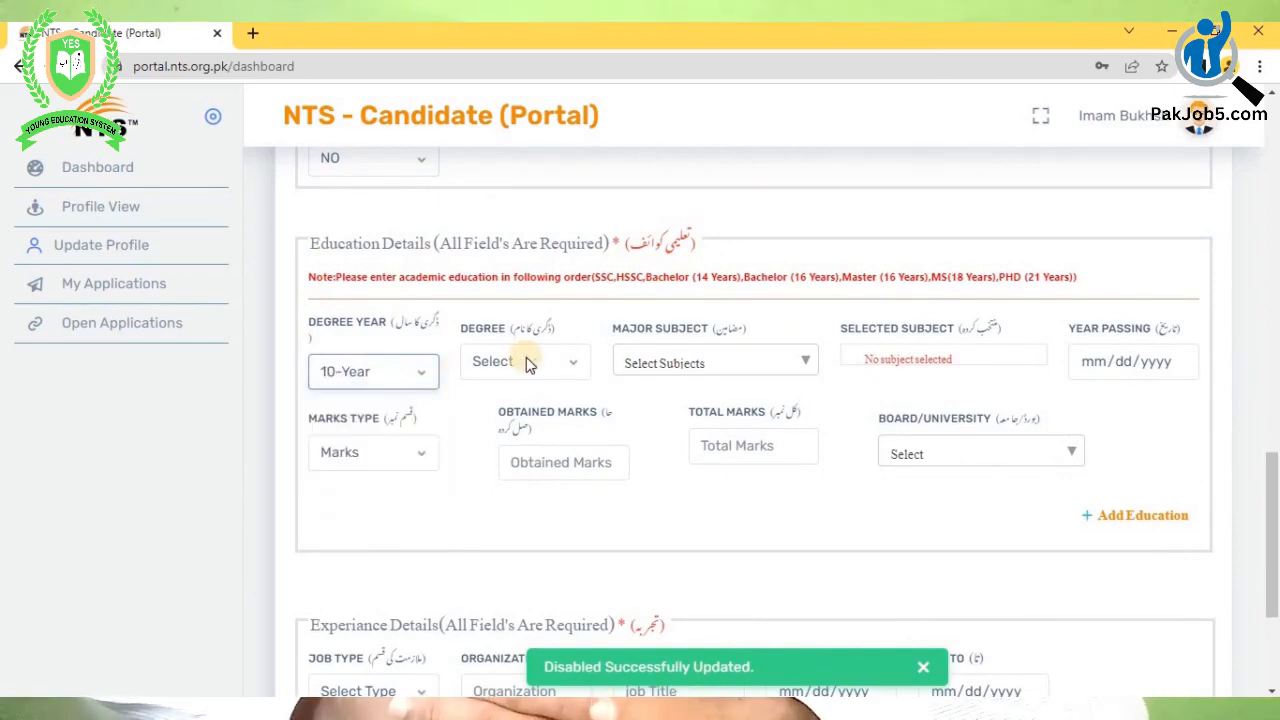
click(529, 365)
click(524, 389)
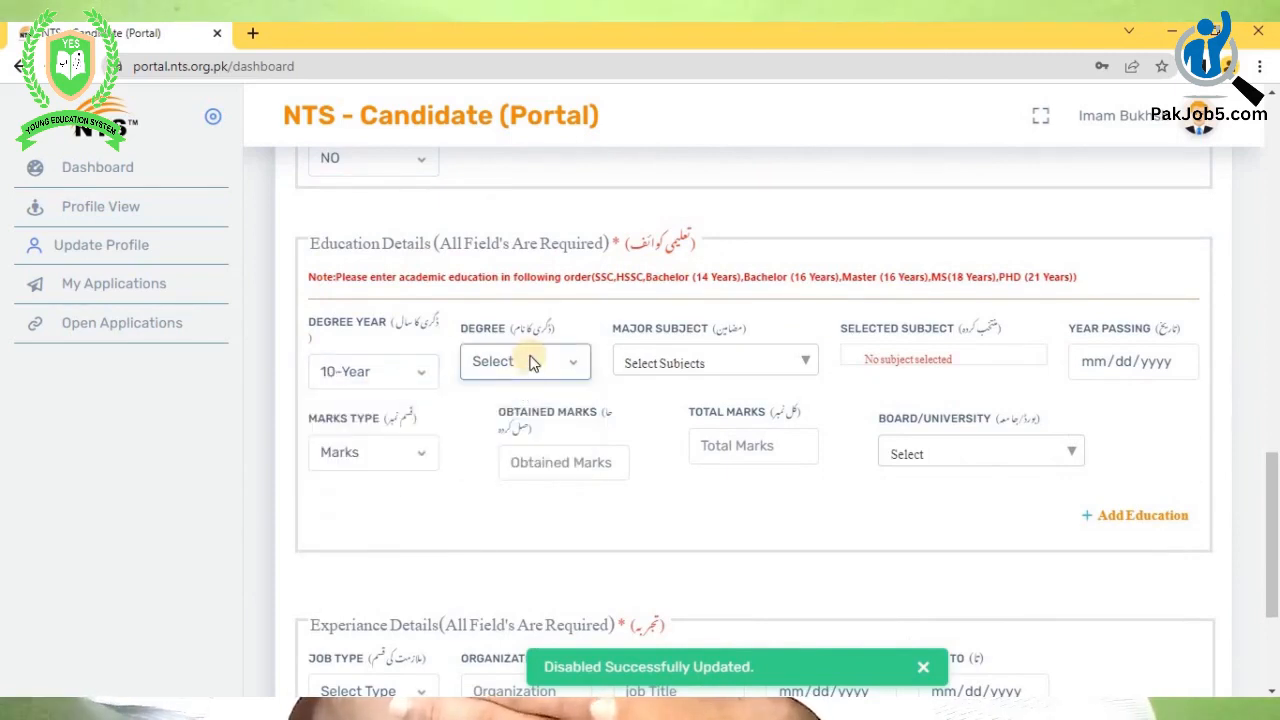
click(530, 362)
click(523, 406)
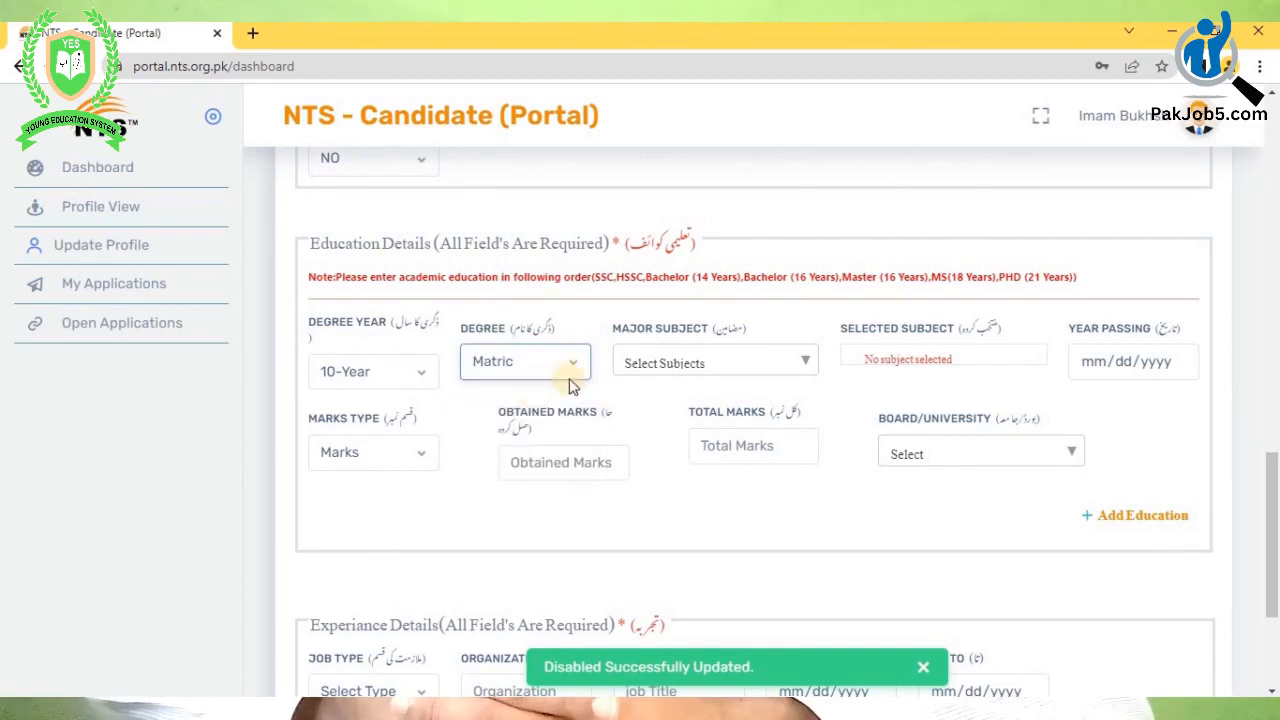
- Add Biology as a major subject for the Matric entry
click(671, 367)
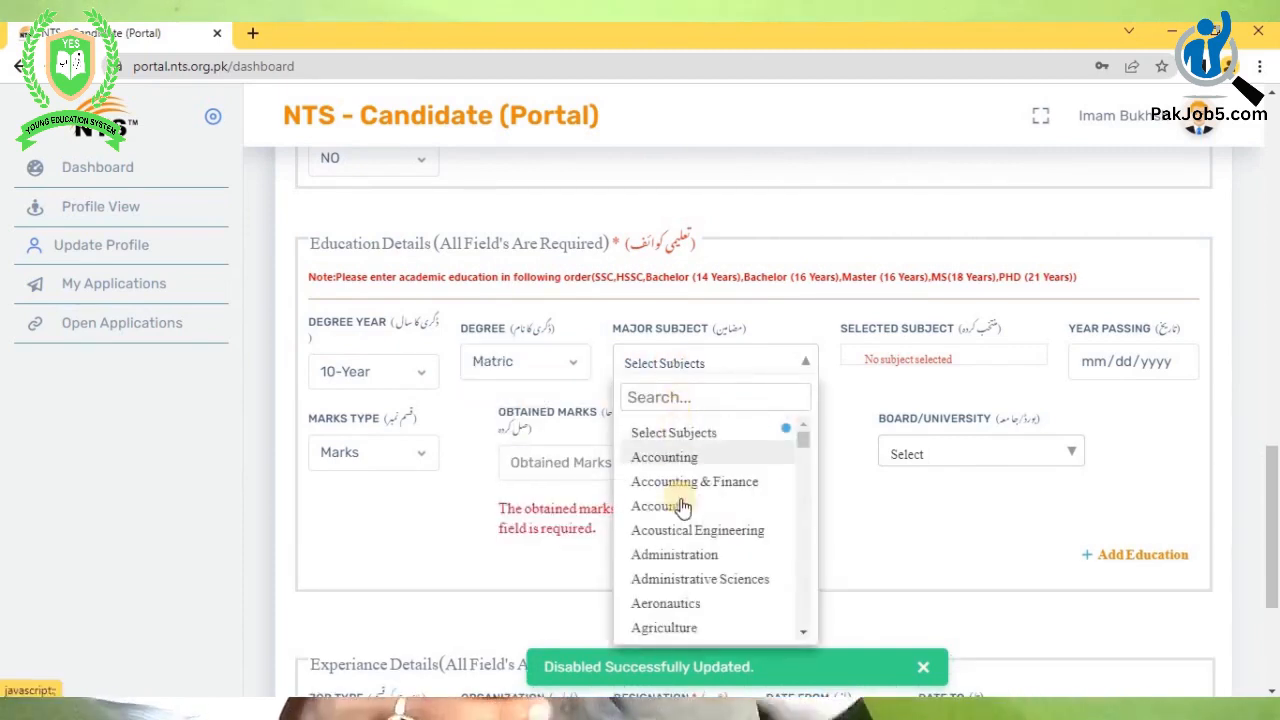
scroll(660, 506, down, 3)
scroll(683, 512, down, 10)
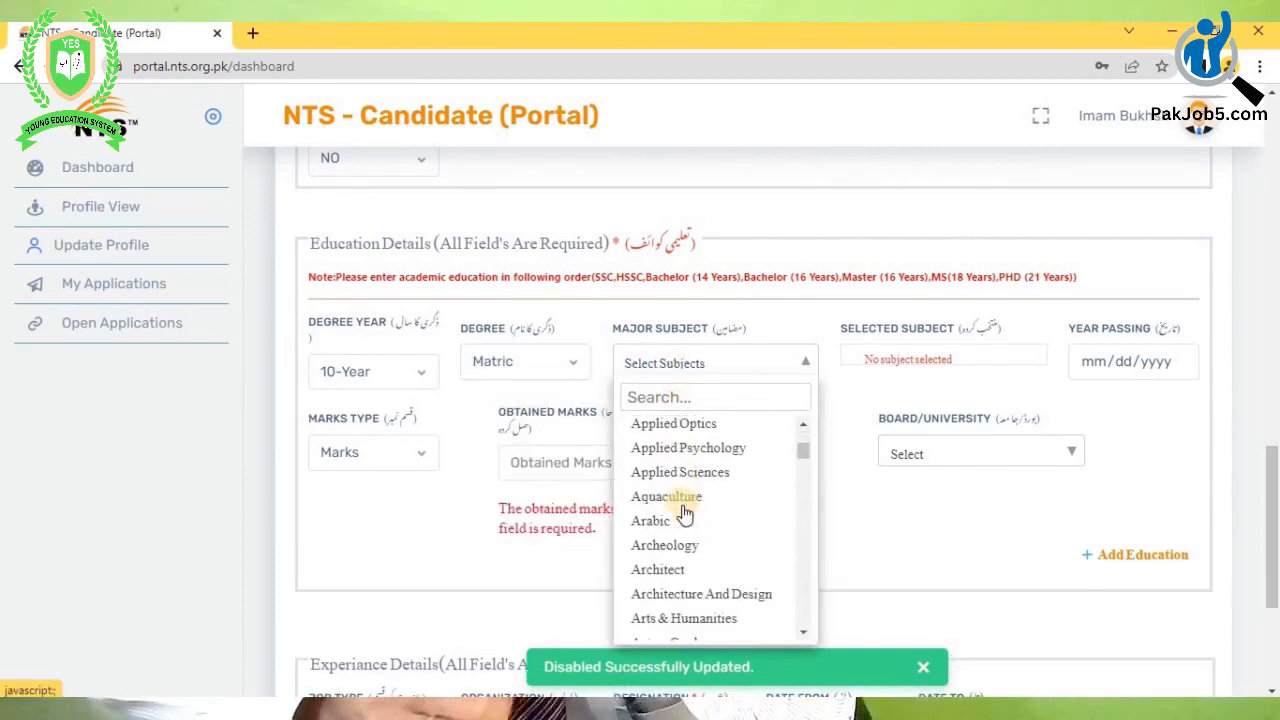
scroll(675, 483, down, 10)
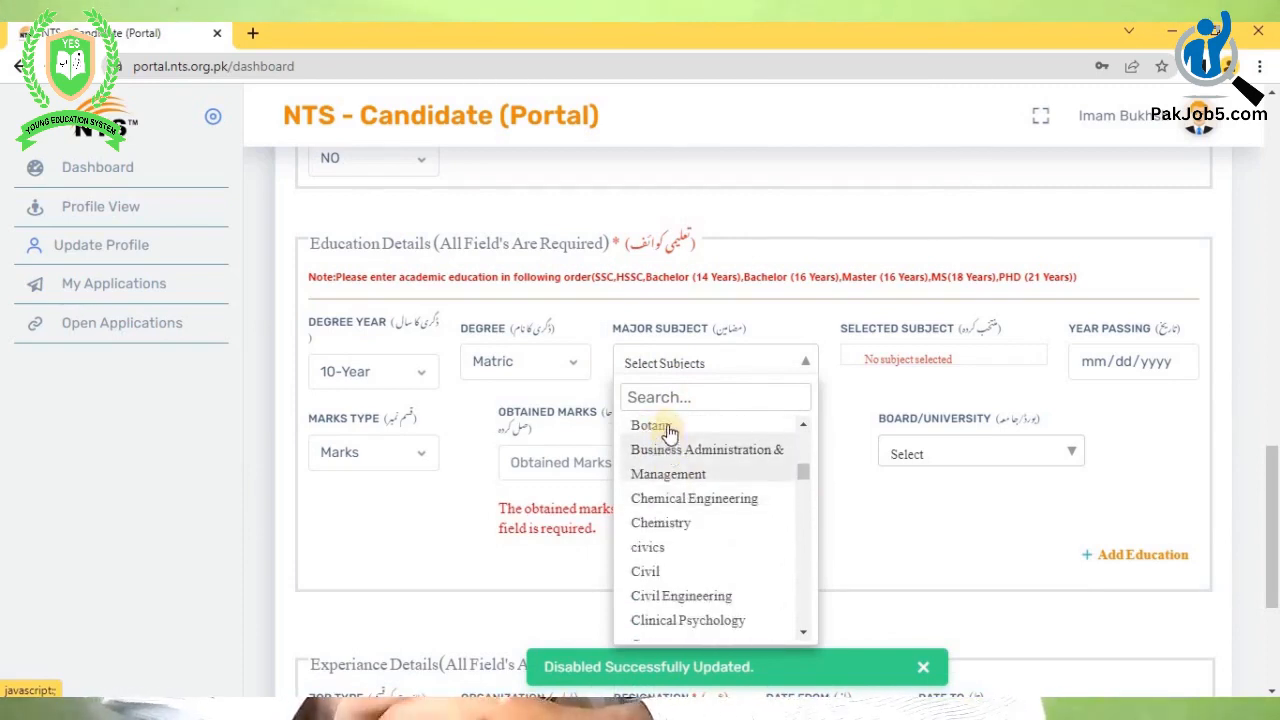
scroll(677, 474, up, 1)
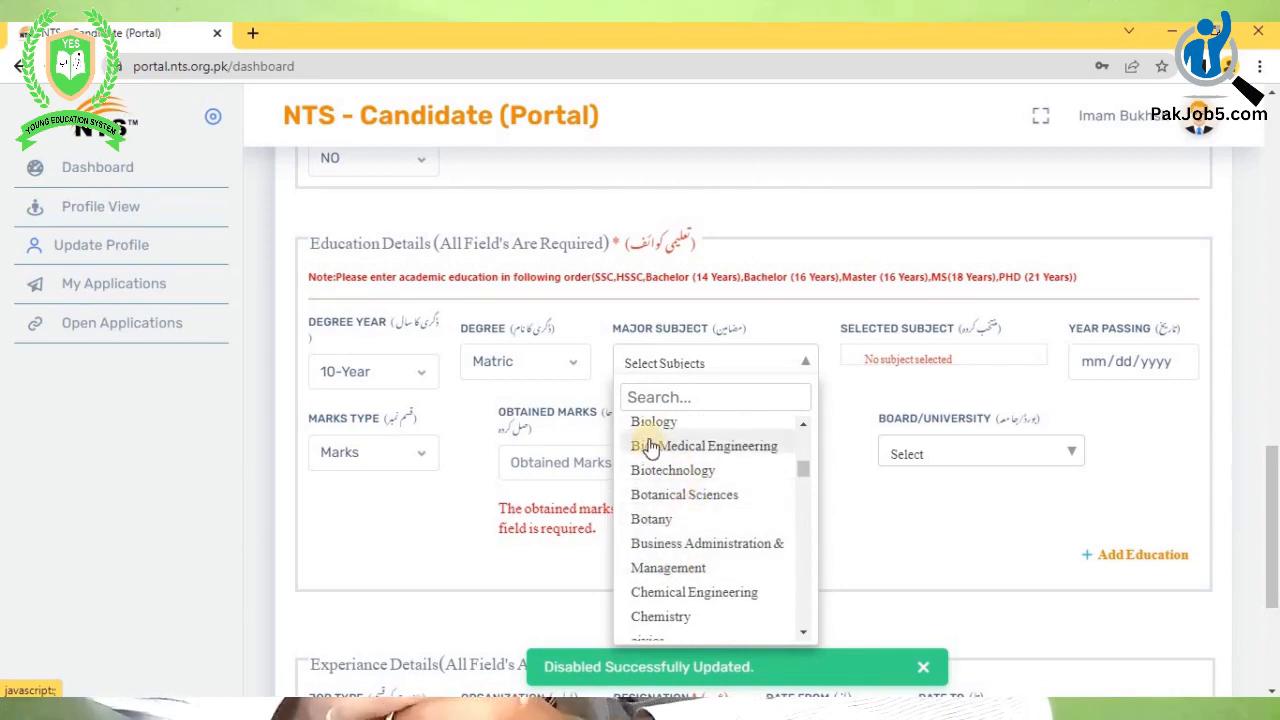
click(652, 422)
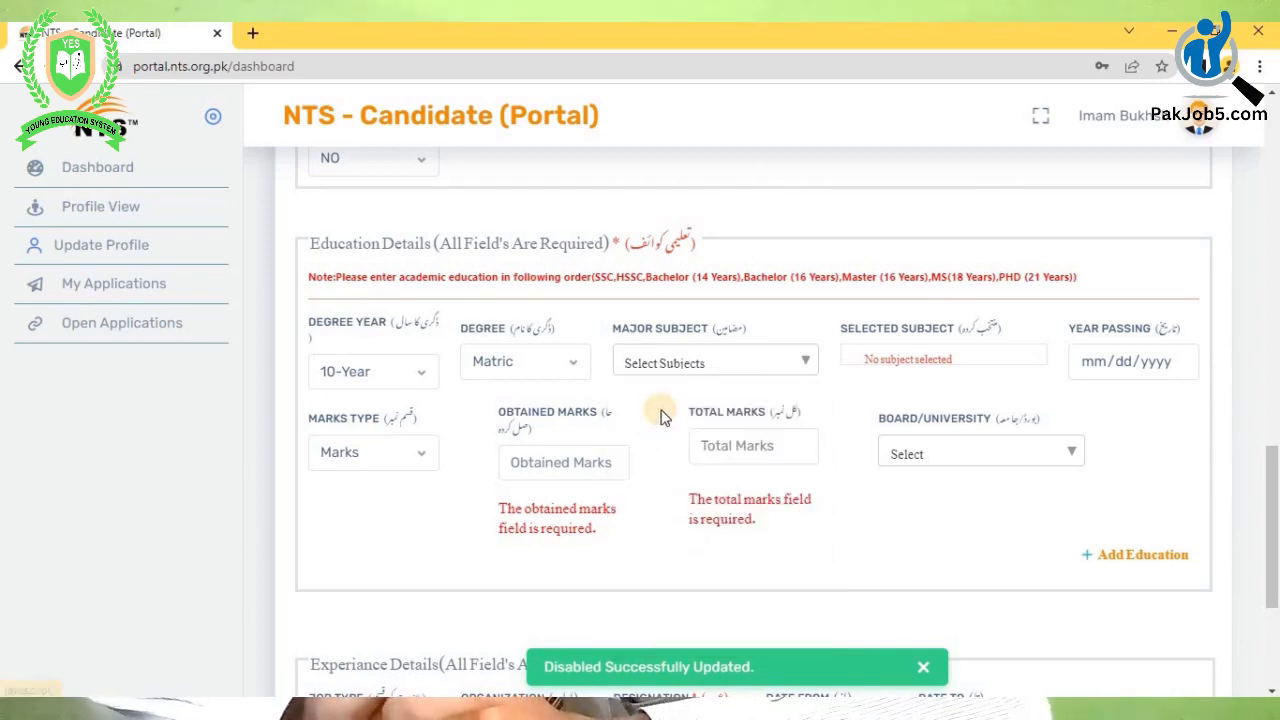
- Search 'math' in the subject list and add Mathematics
click(768, 363)
scroll(665, 440, down, 5)
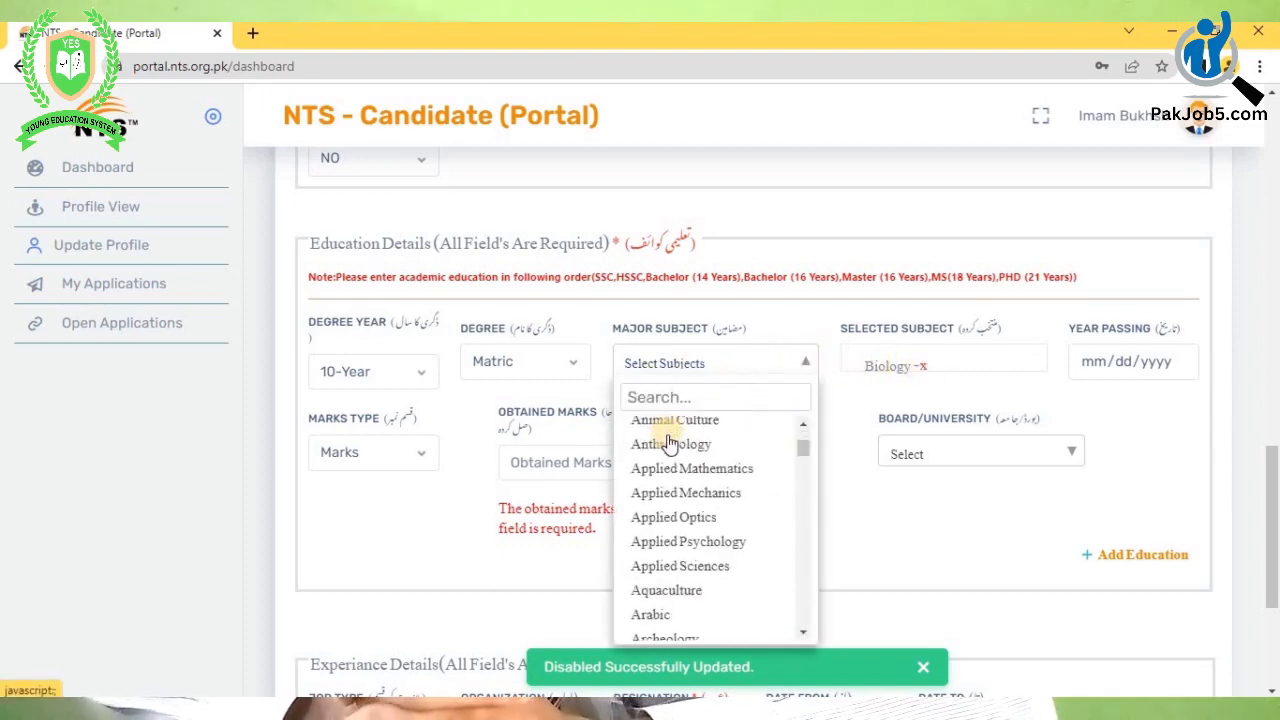
scroll(668, 443, down, 5)
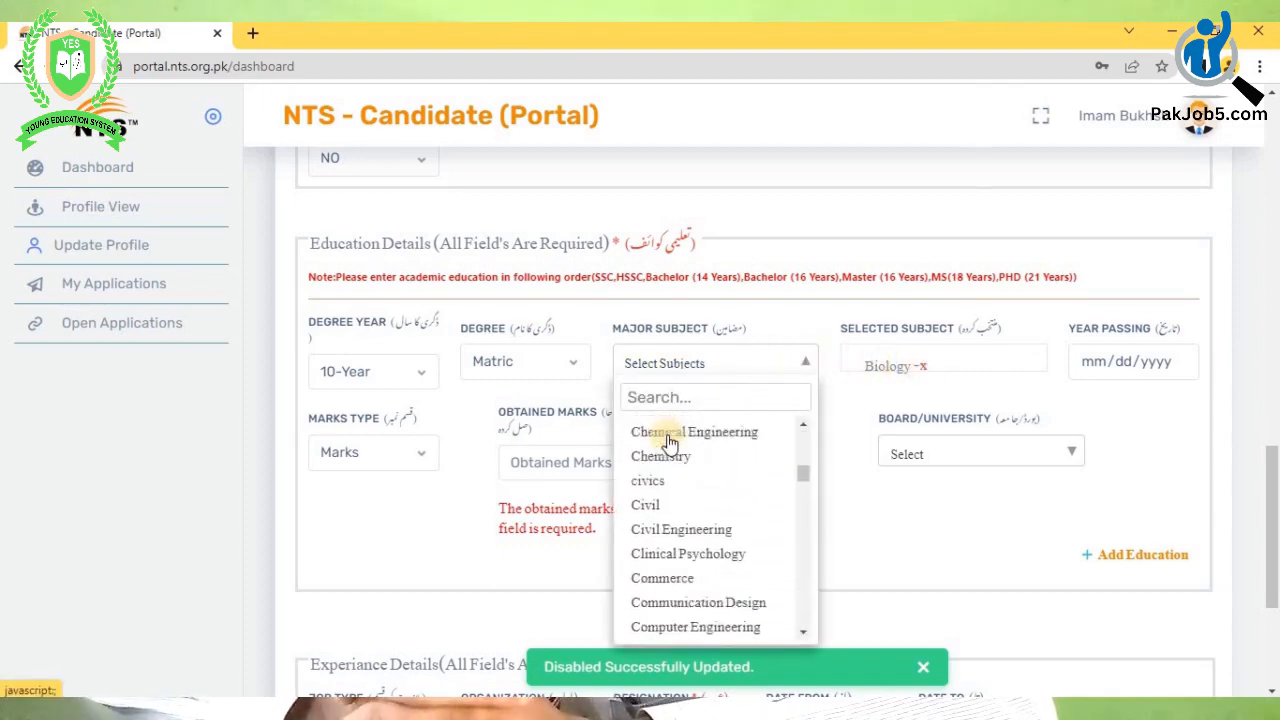
scroll(669, 443, down, 2)
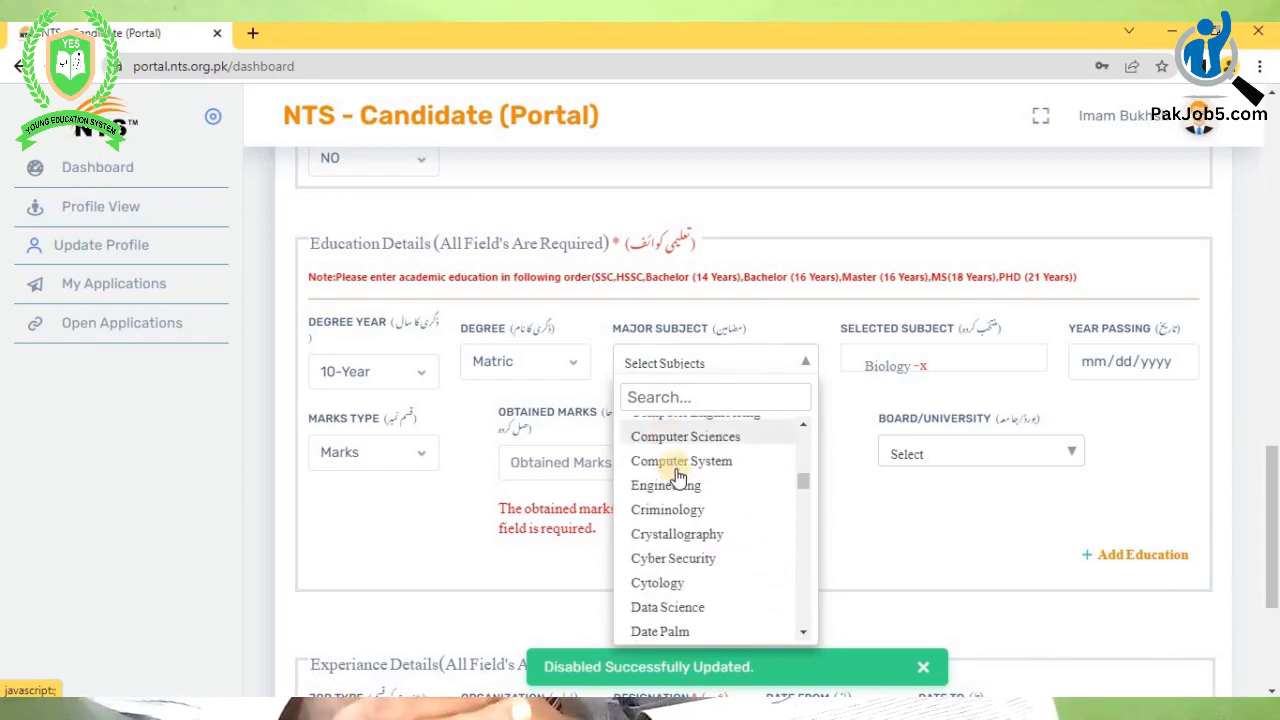
scroll(677, 476, down, 6)
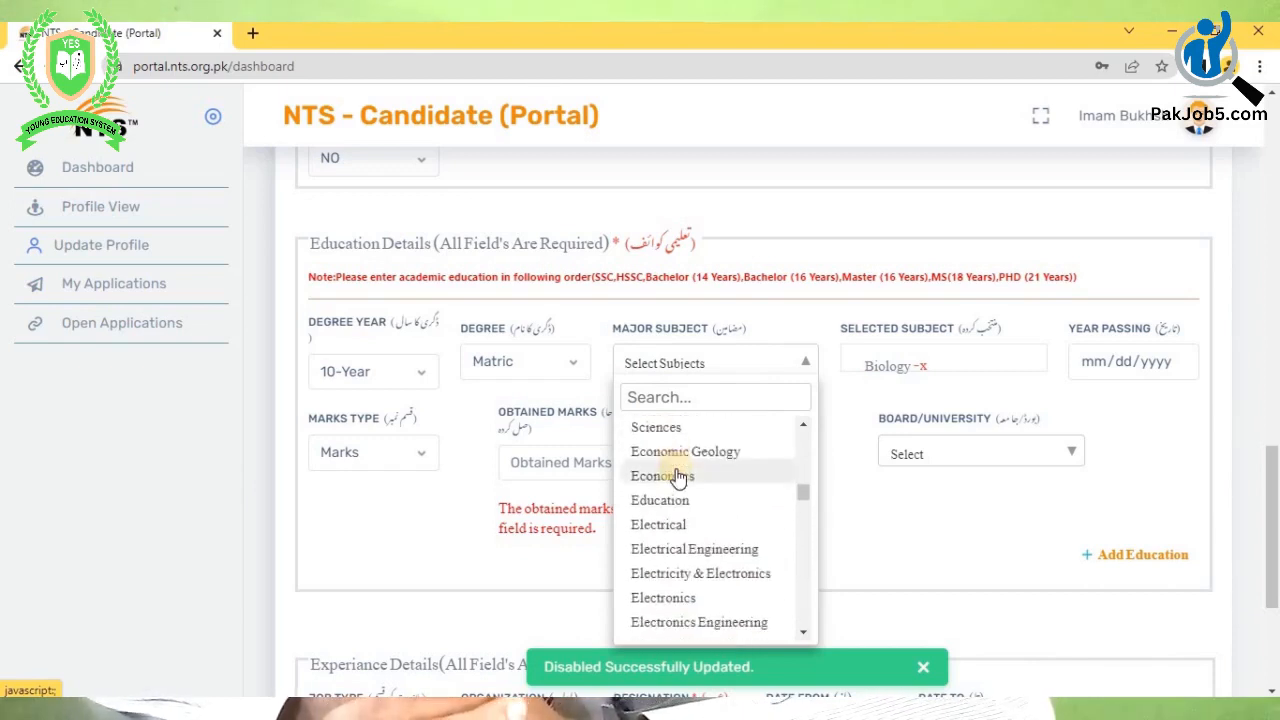
scroll(677, 476, down, 5)
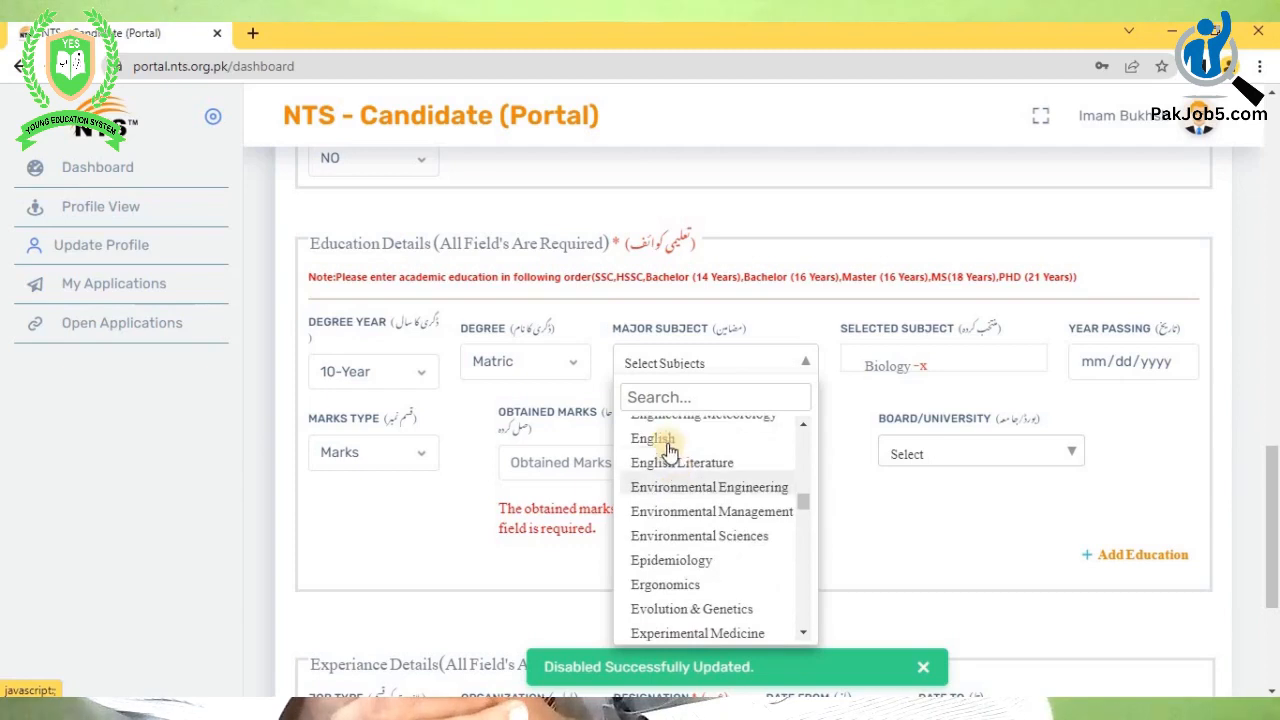
click(657, 397)
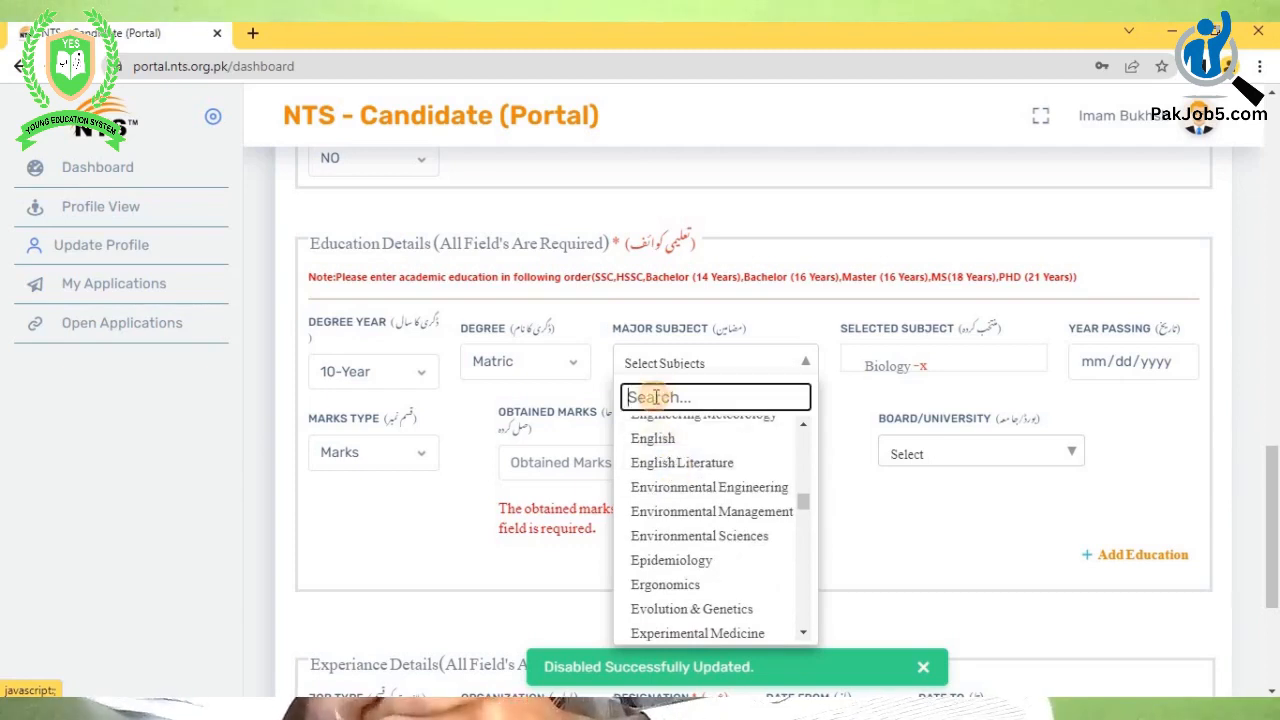
text(math)
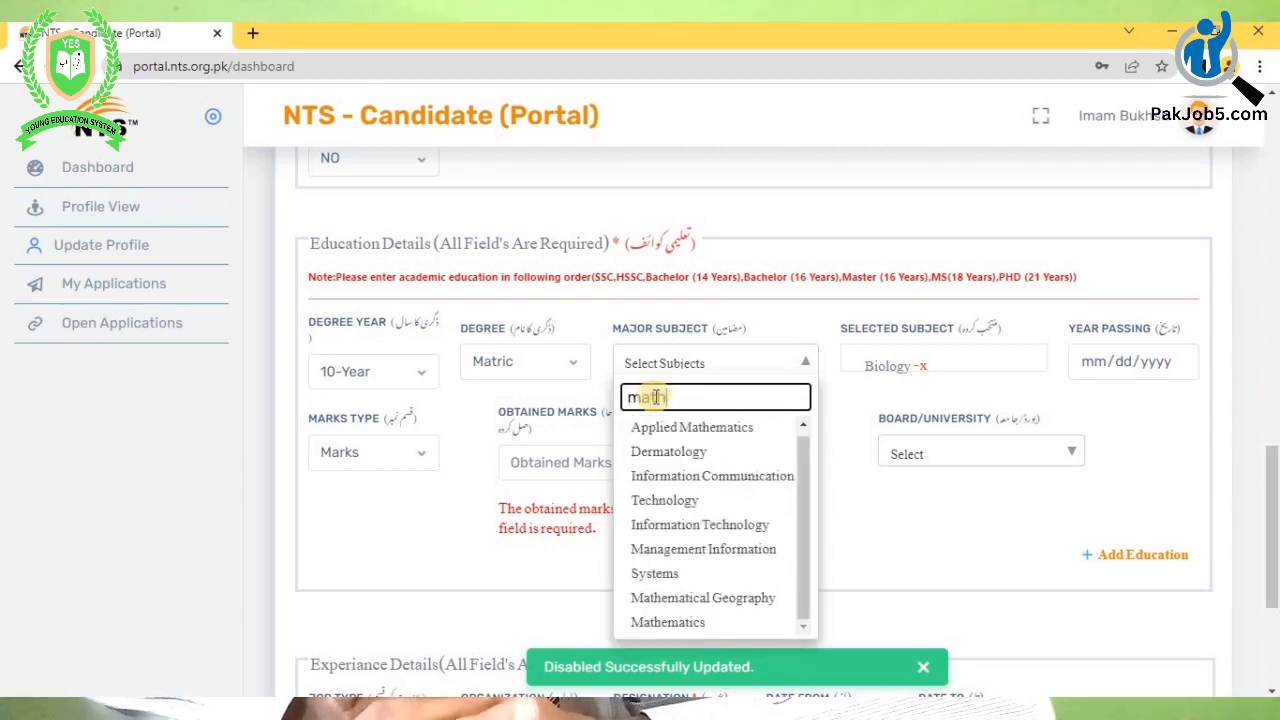
click(668, 476)
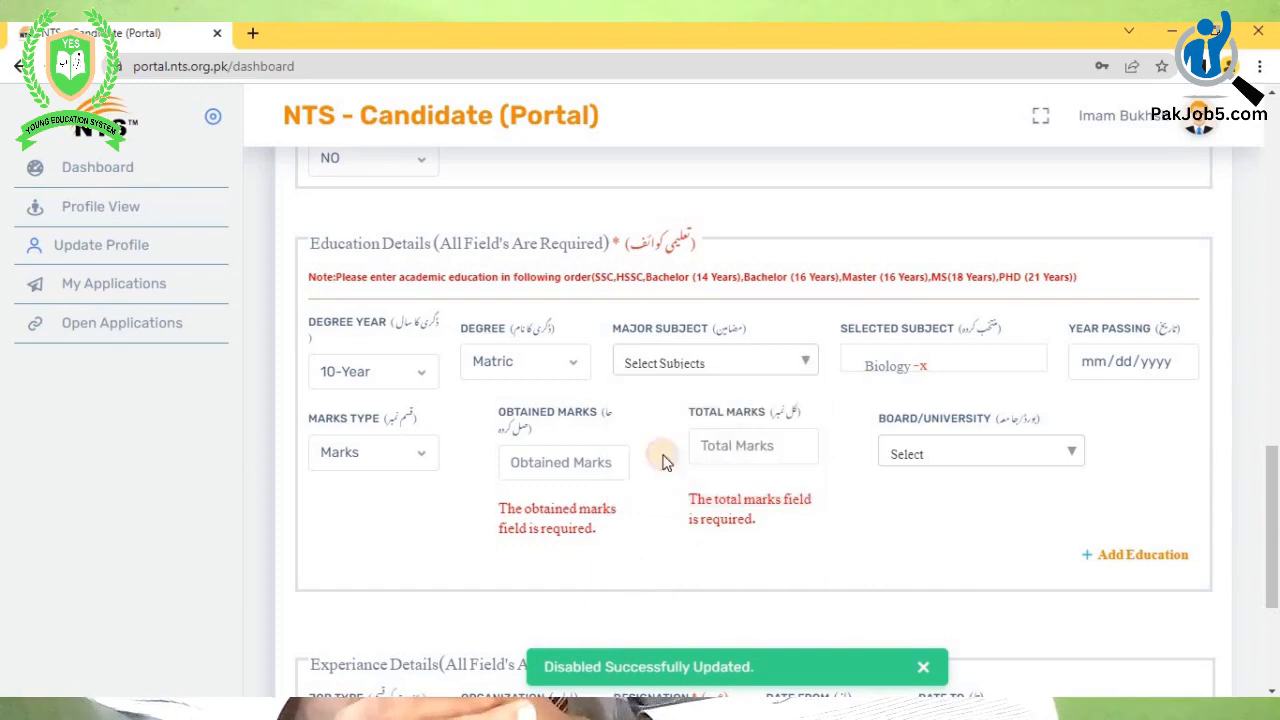
- Search and add Physics and Chemistry to the selected subjects
click(708, 370)
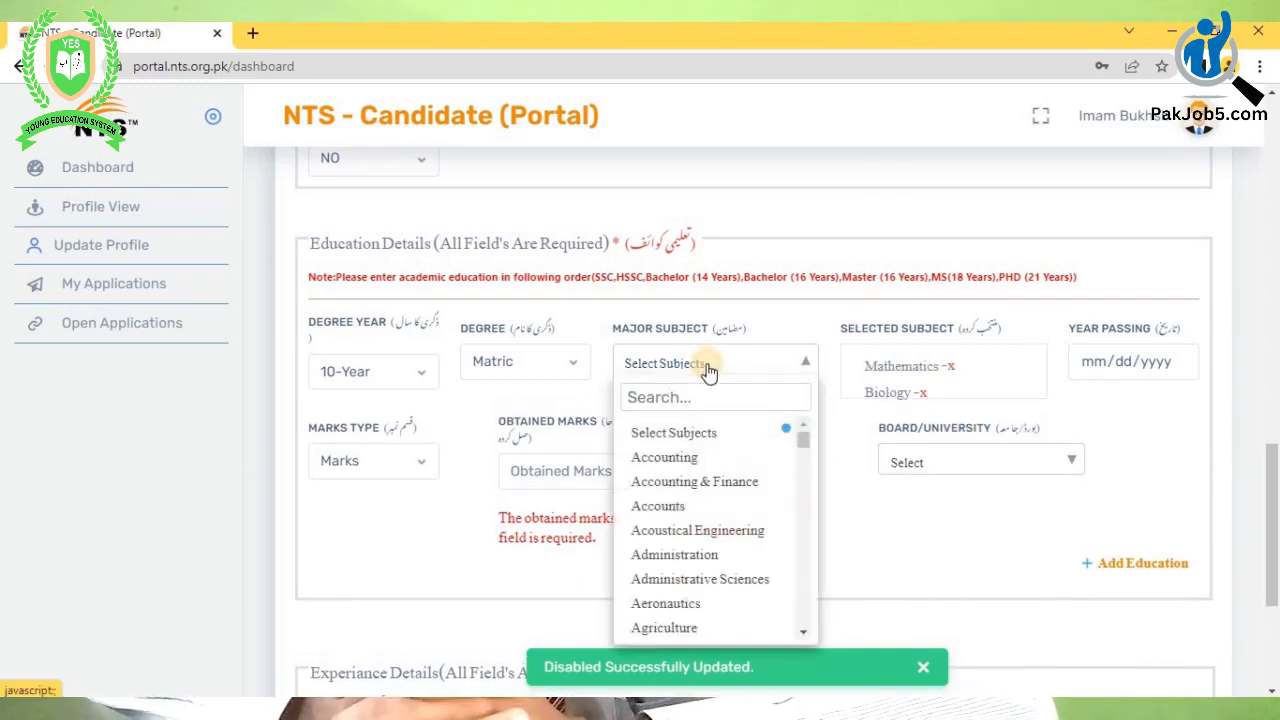
click(651, 397)
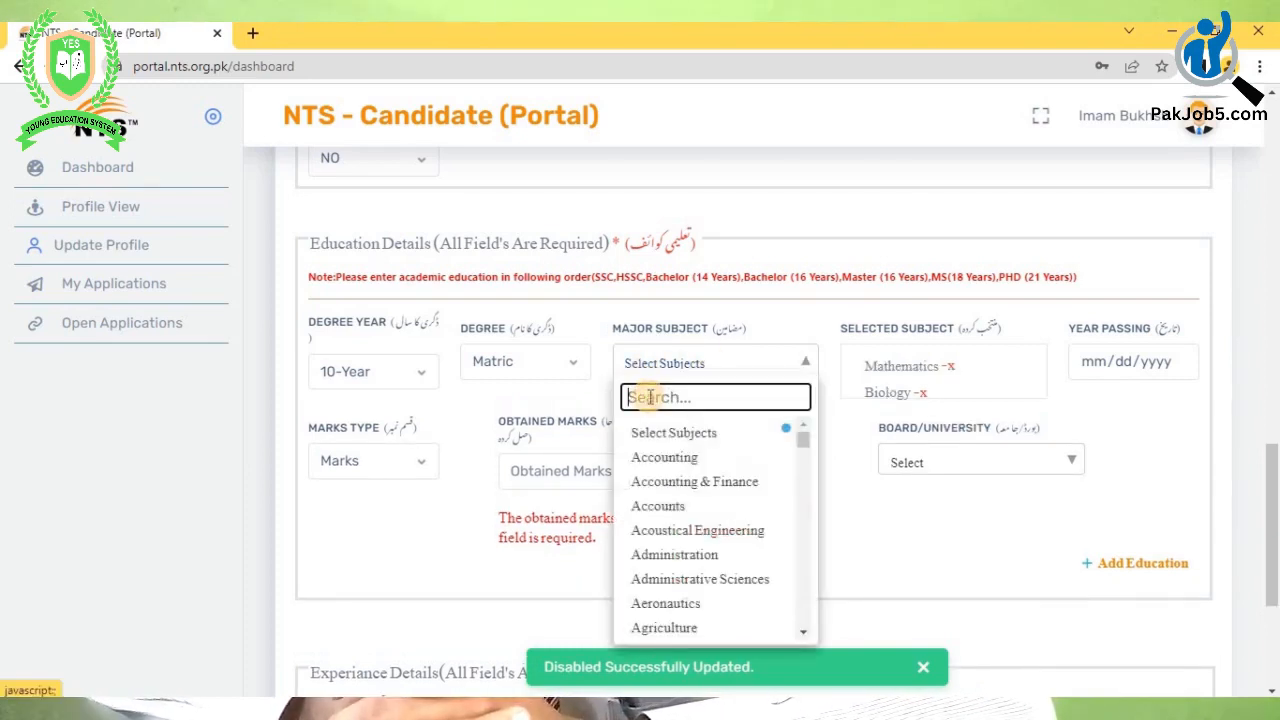
text(phy)
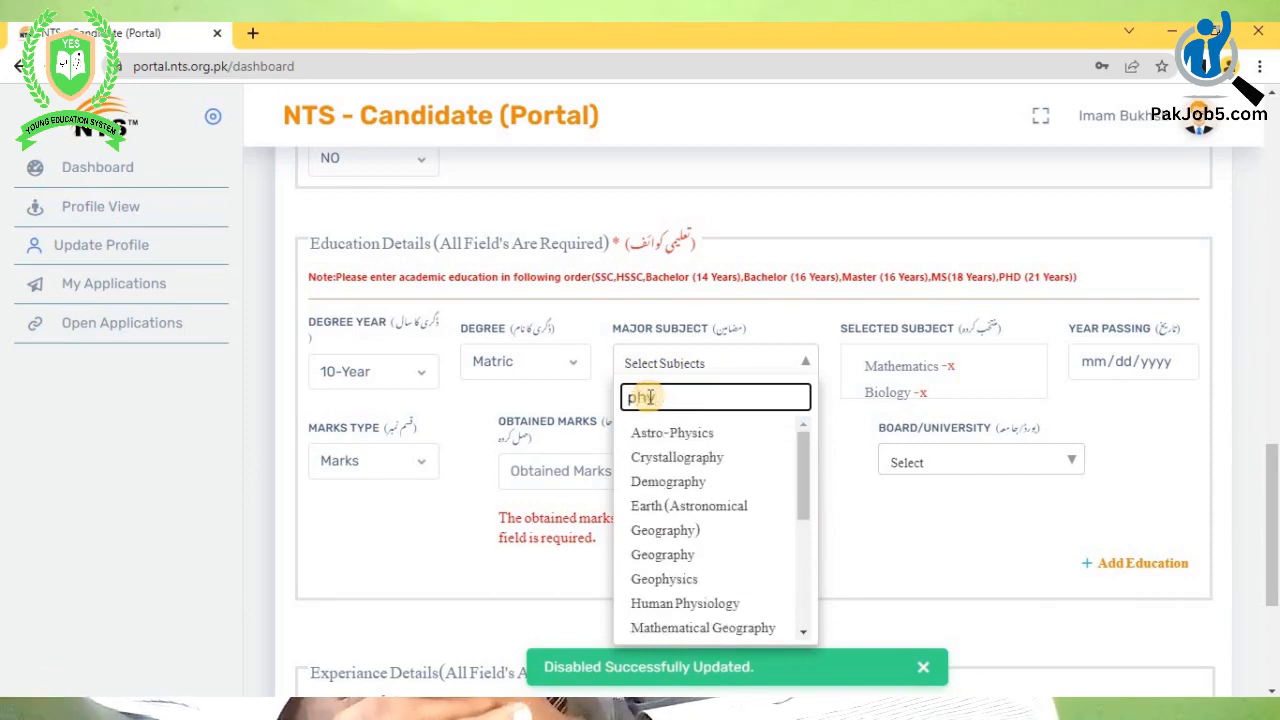
text(s)
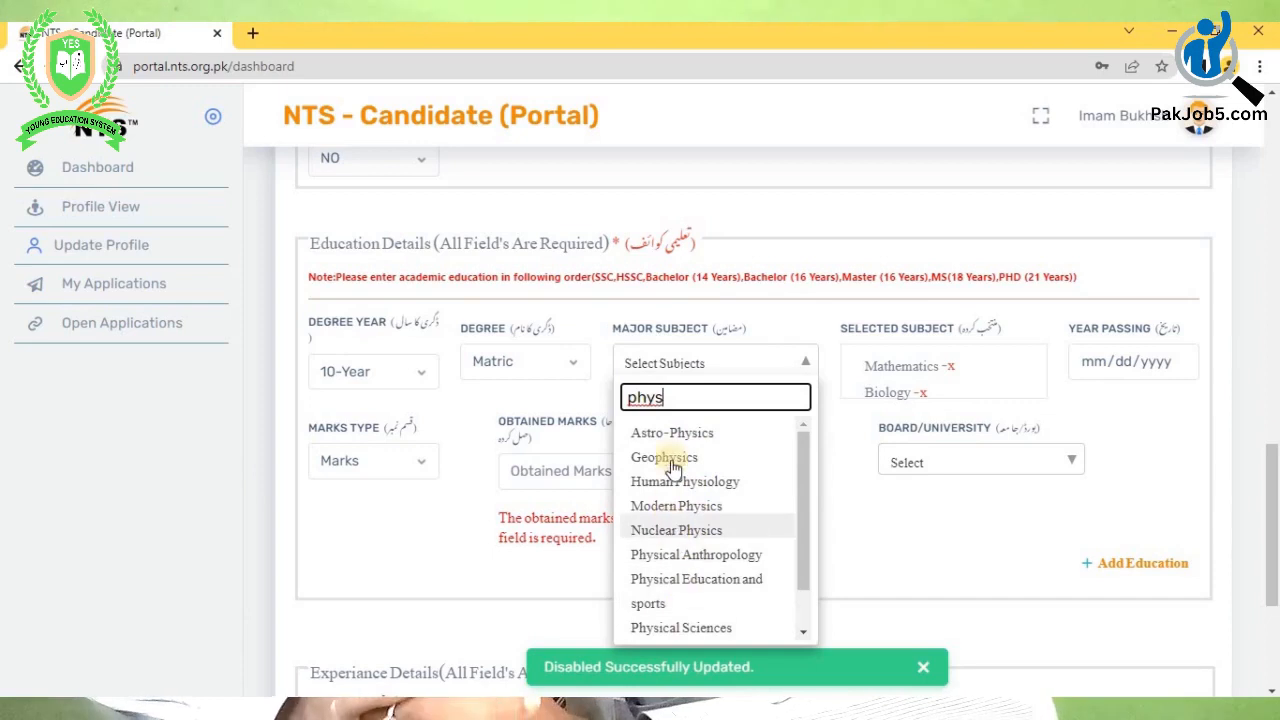
scroll(678, 472, down, 2)
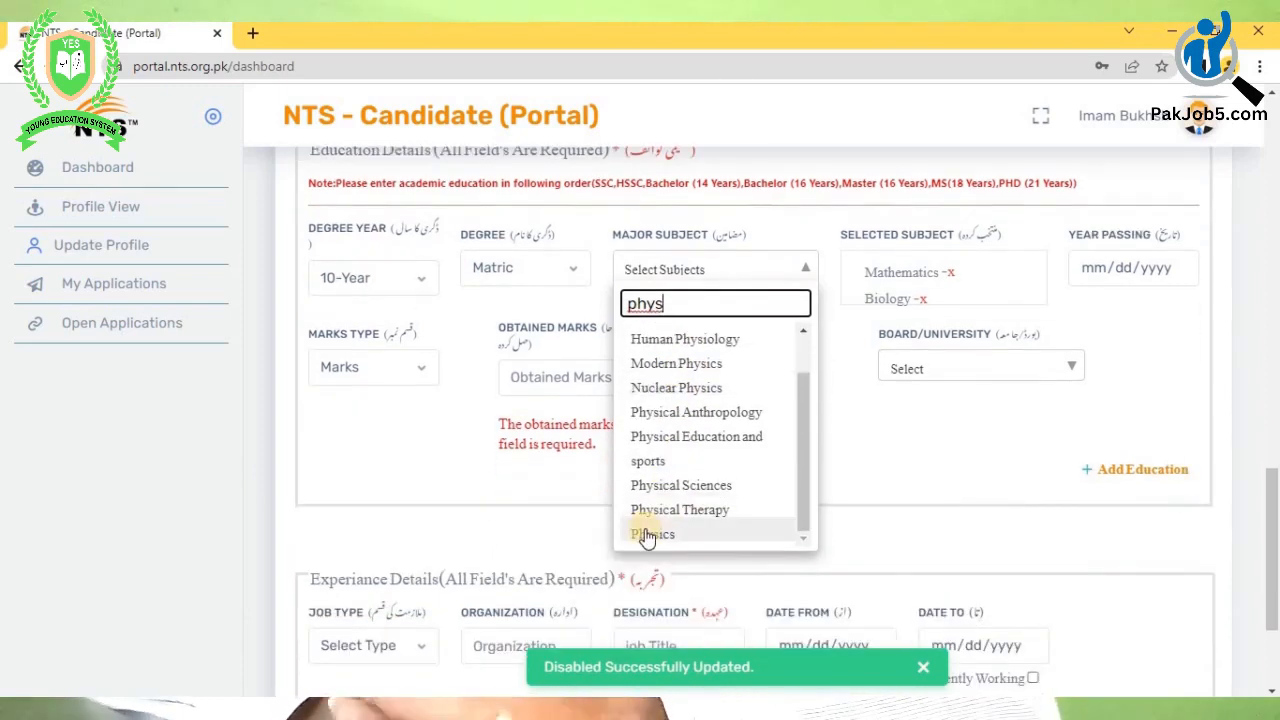
click(646, 536)
click(708, 272)
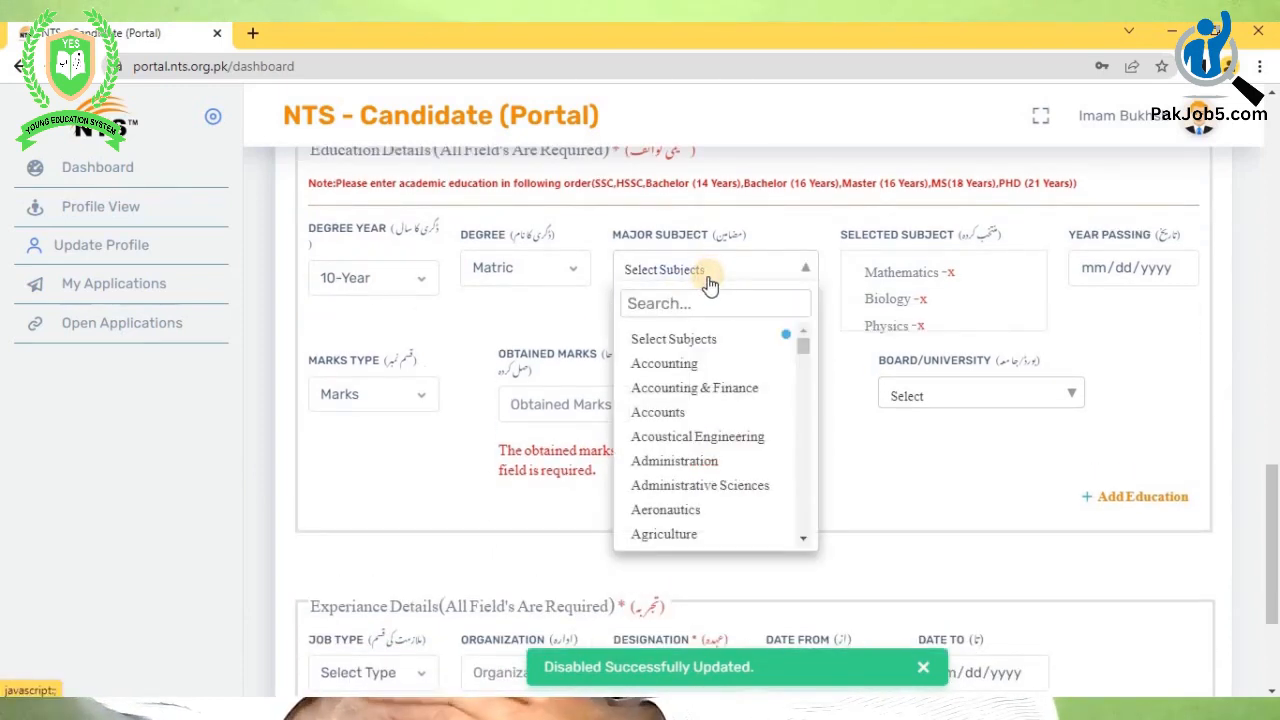
click(687, 303)
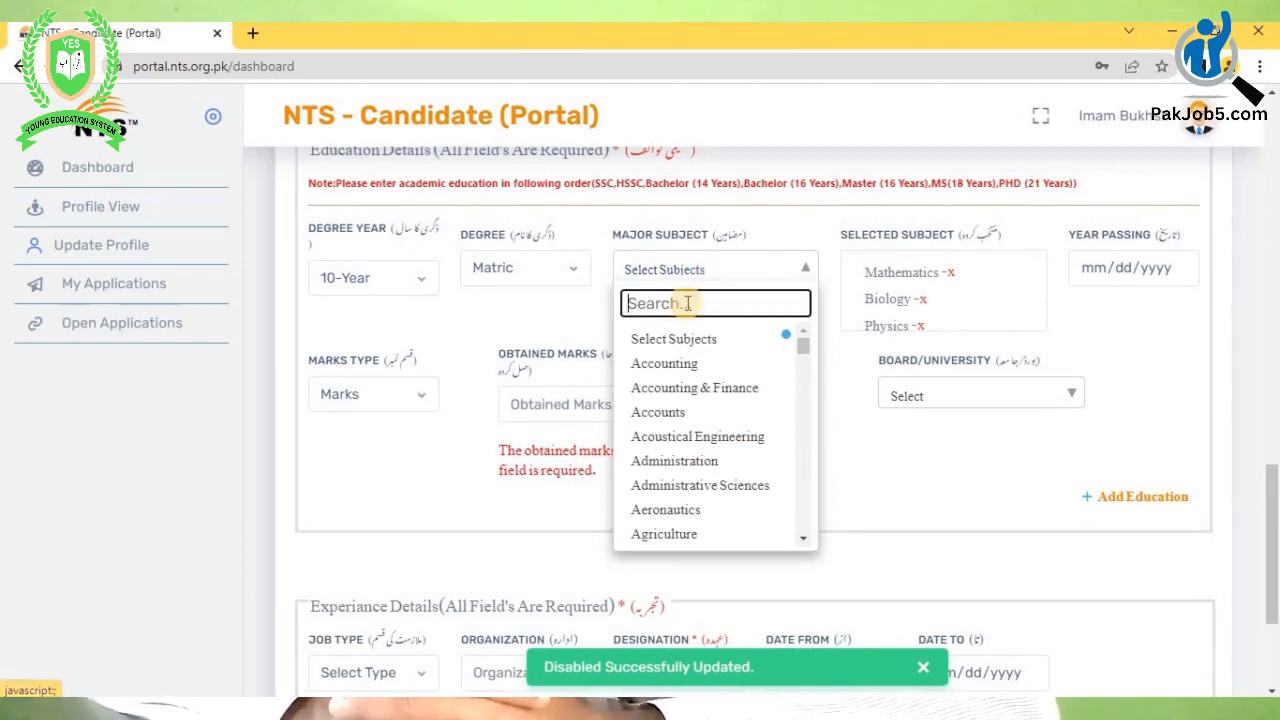
text(chemis)
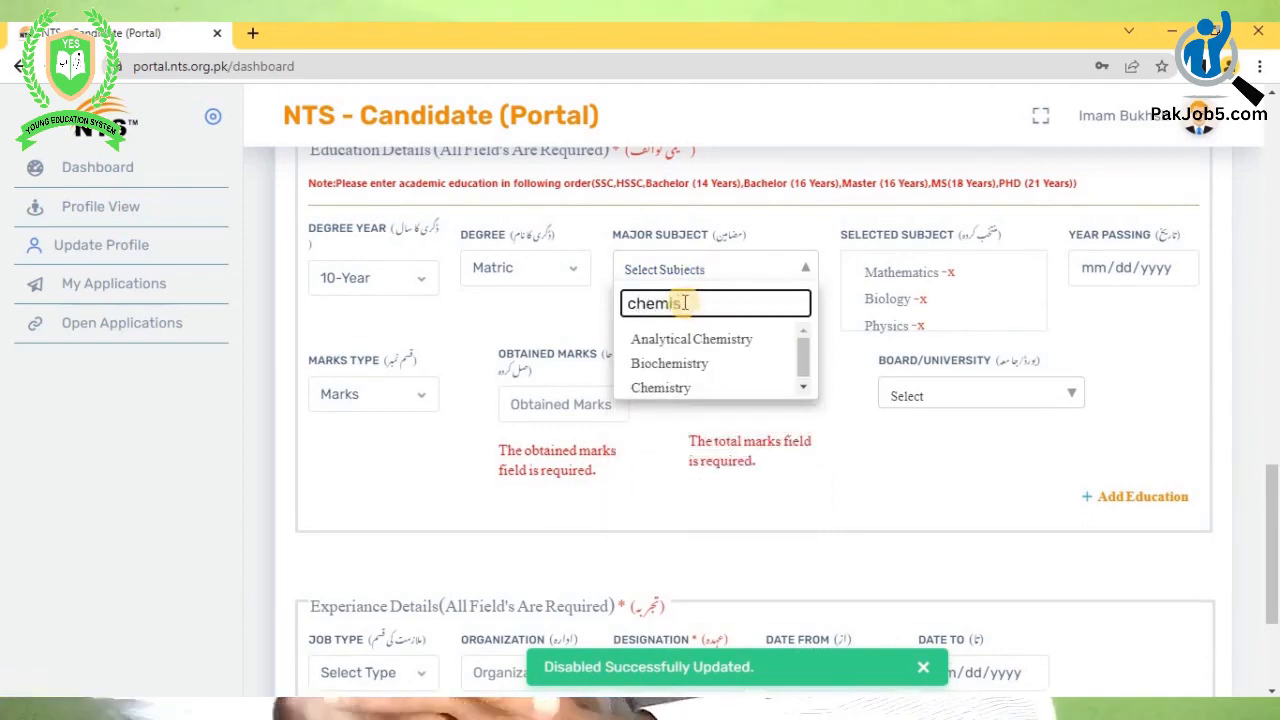
click(686, 389)
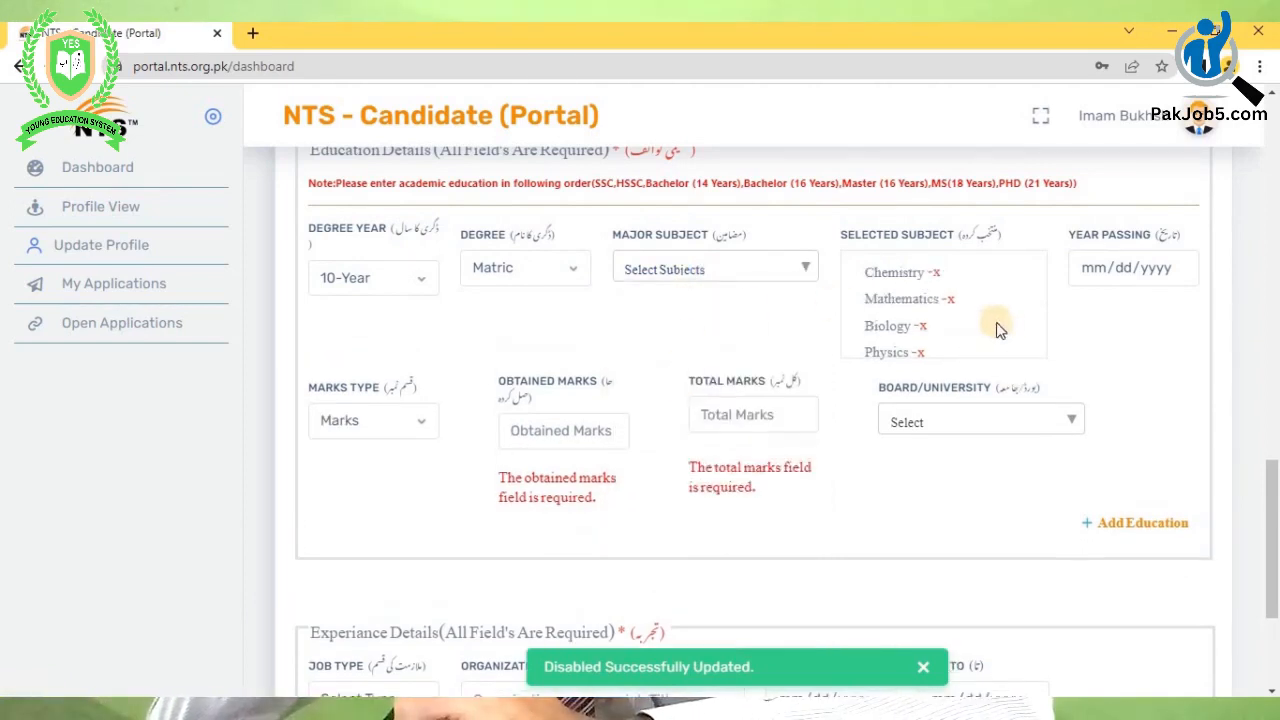
- Pick 2016, September, then day 17 in the Year Passing calendar
click(1105, 272)
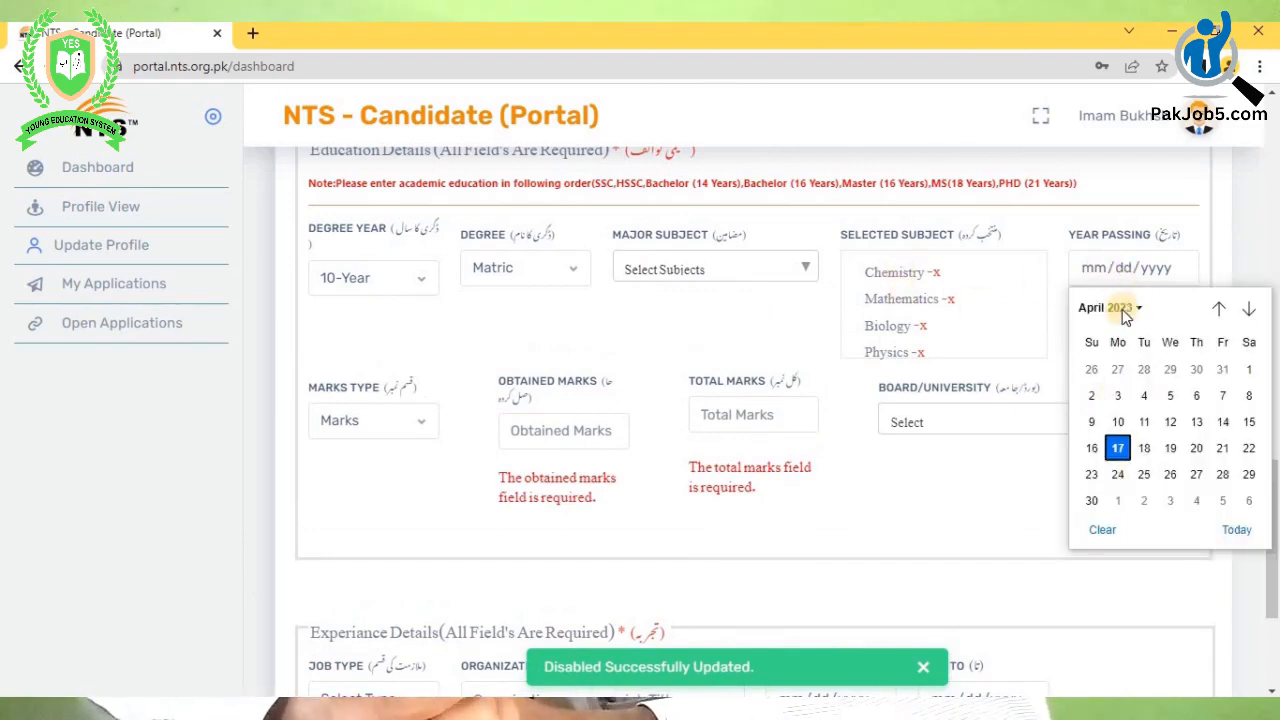
click(1122, 309)
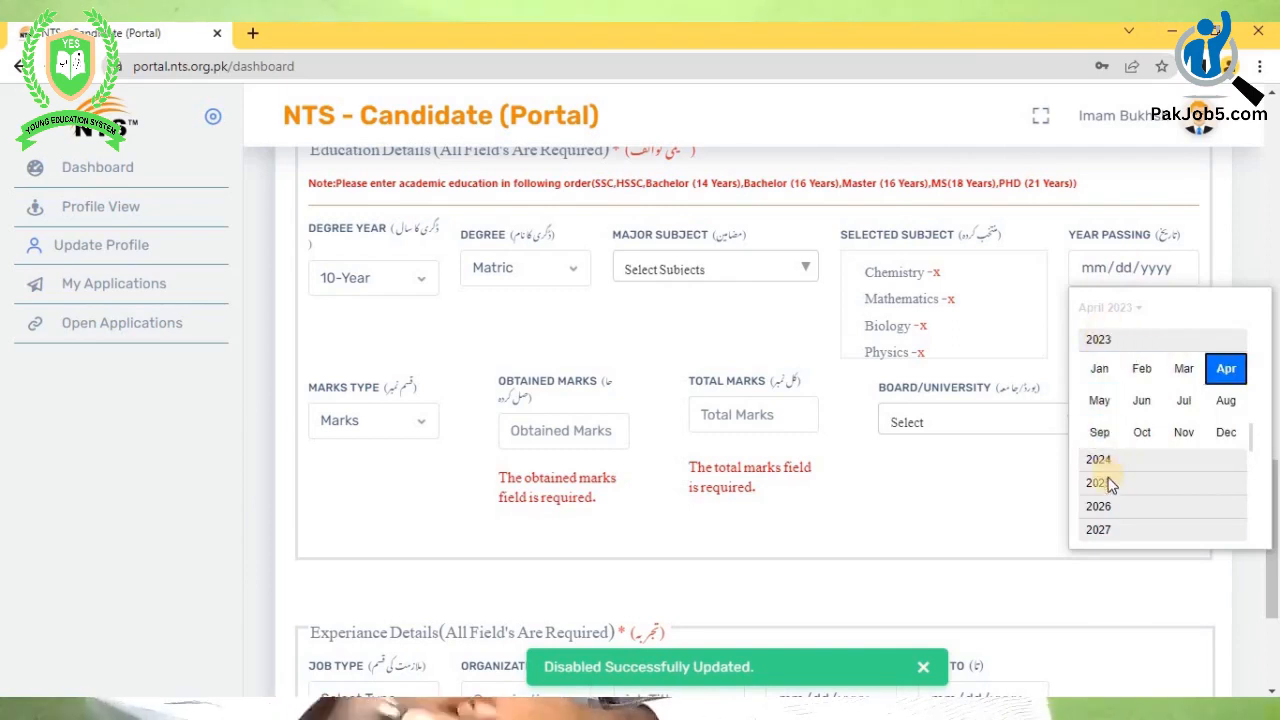
scroll(1108, 490, up, 2)
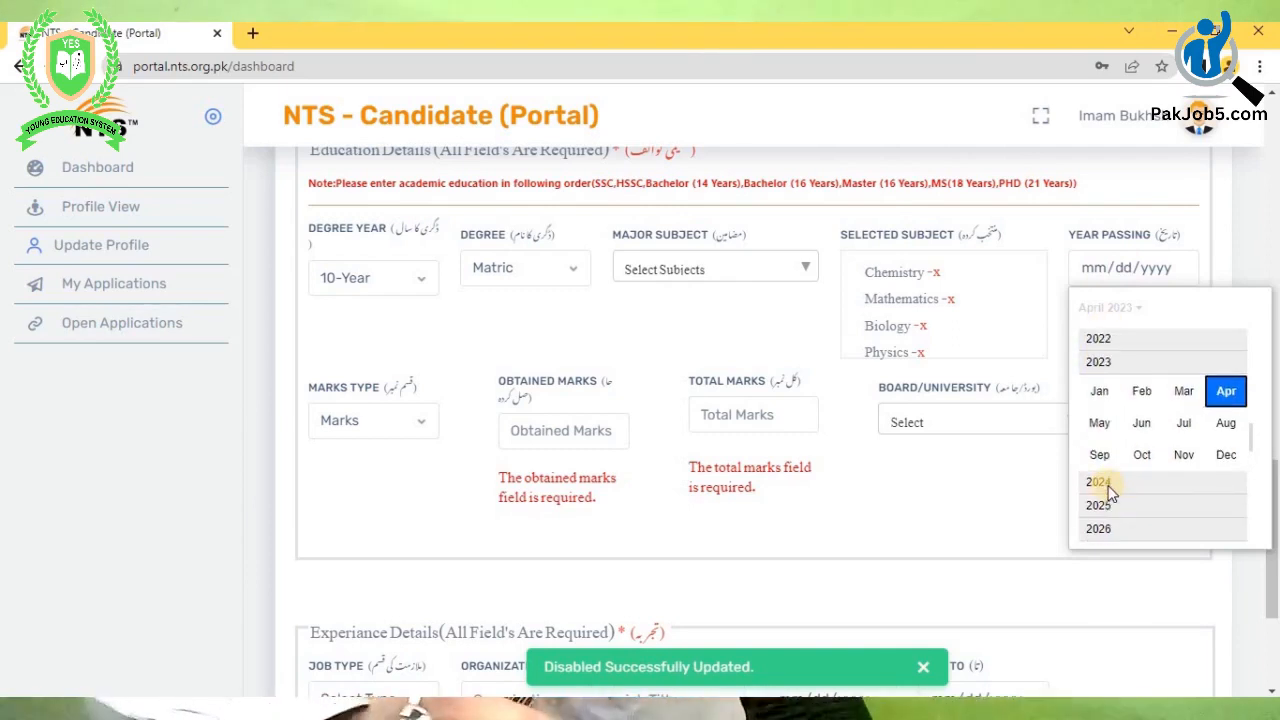
scroll(1108, 488, down, 4)
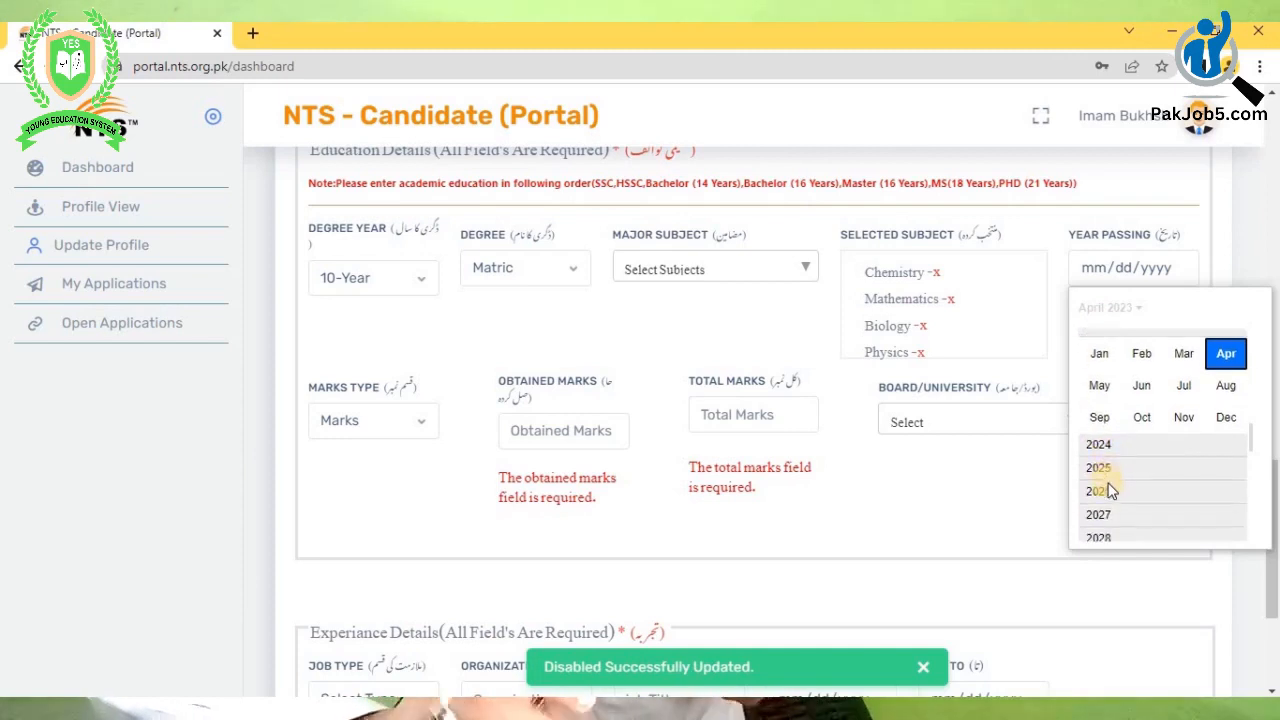
scroll(1110, 488, up, 4)
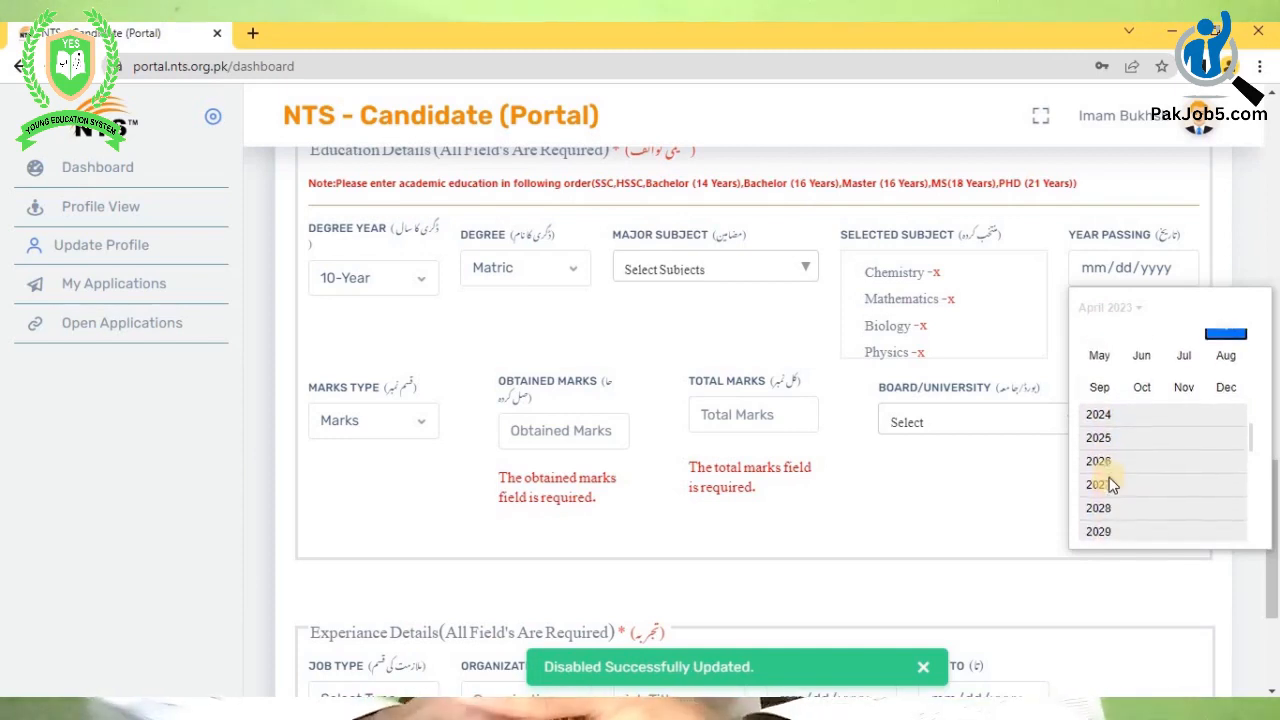
scroll(1118, 440, up, 1)
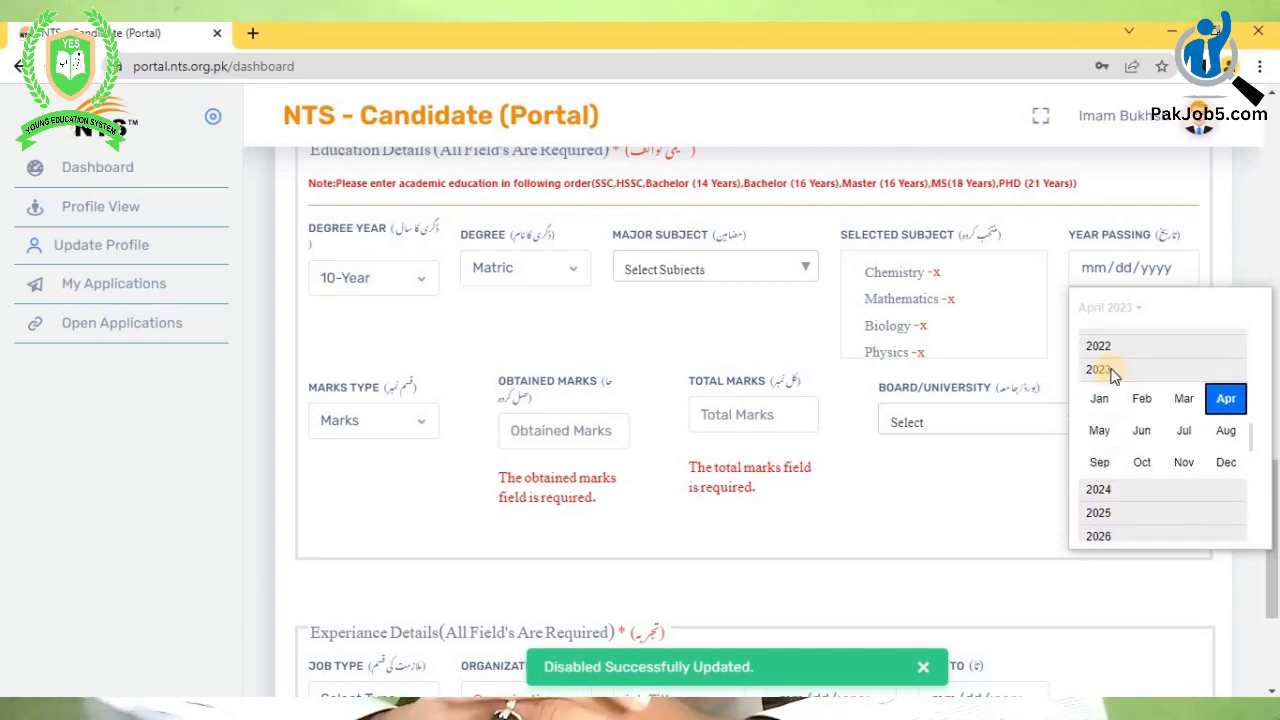
scroll(1113, 373, up, 4)
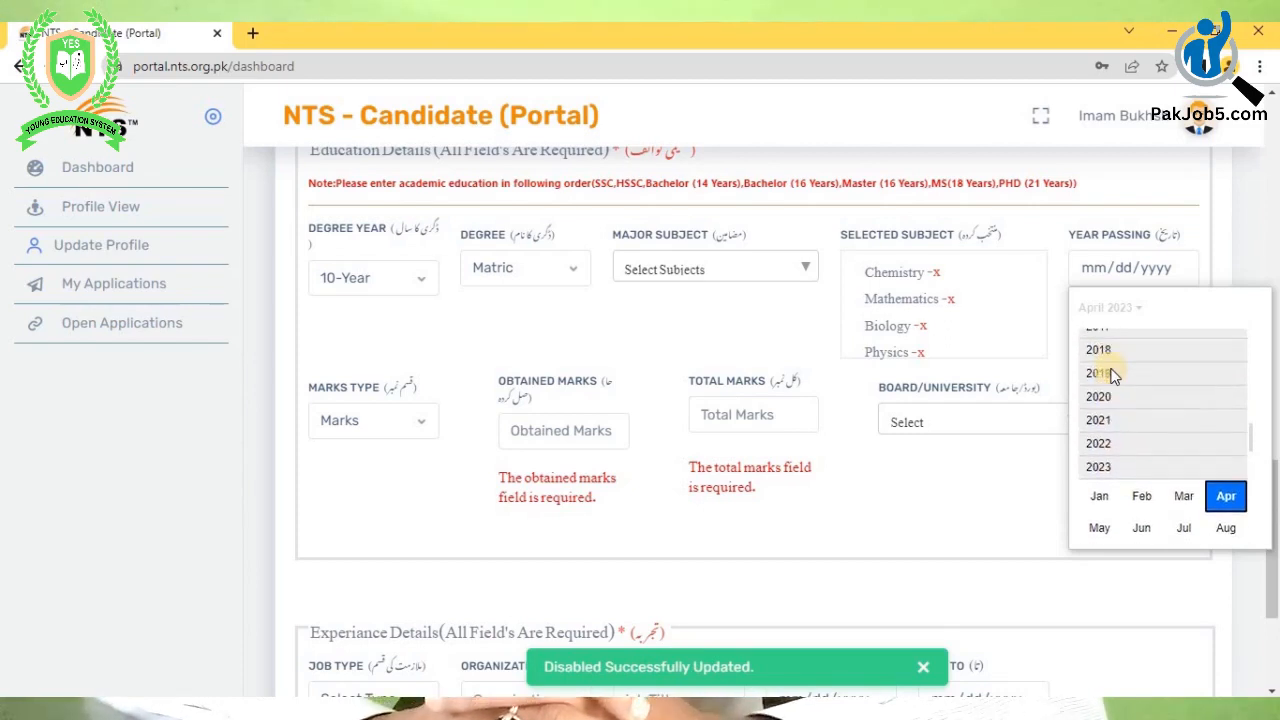
scroll(1110, 365, up, 2)
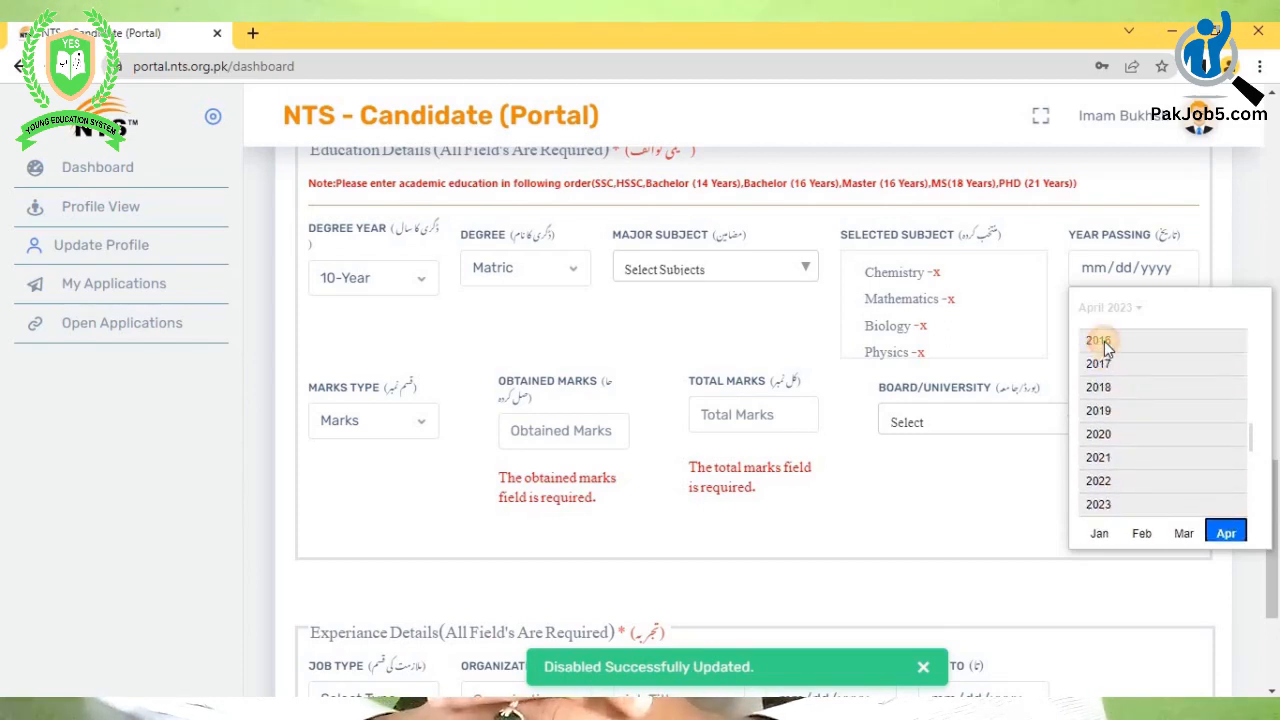
click(1104, 342)
click(1101, 436)
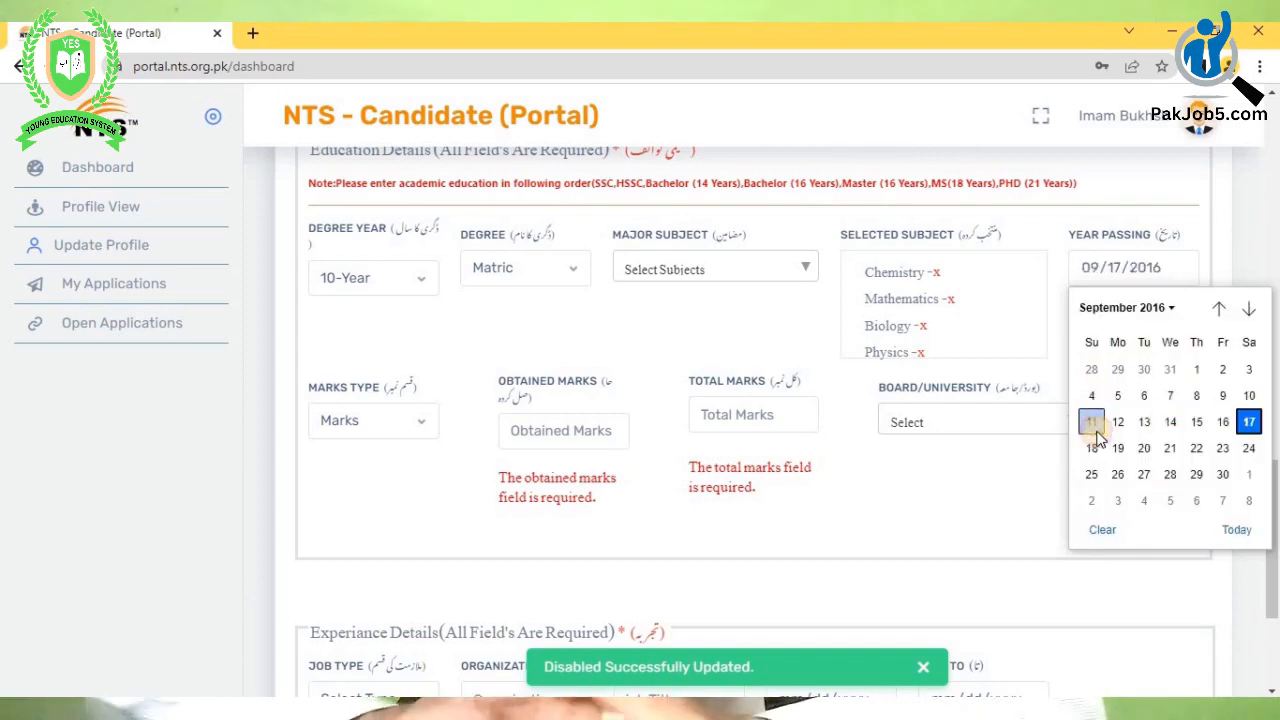
click(1249, 421)
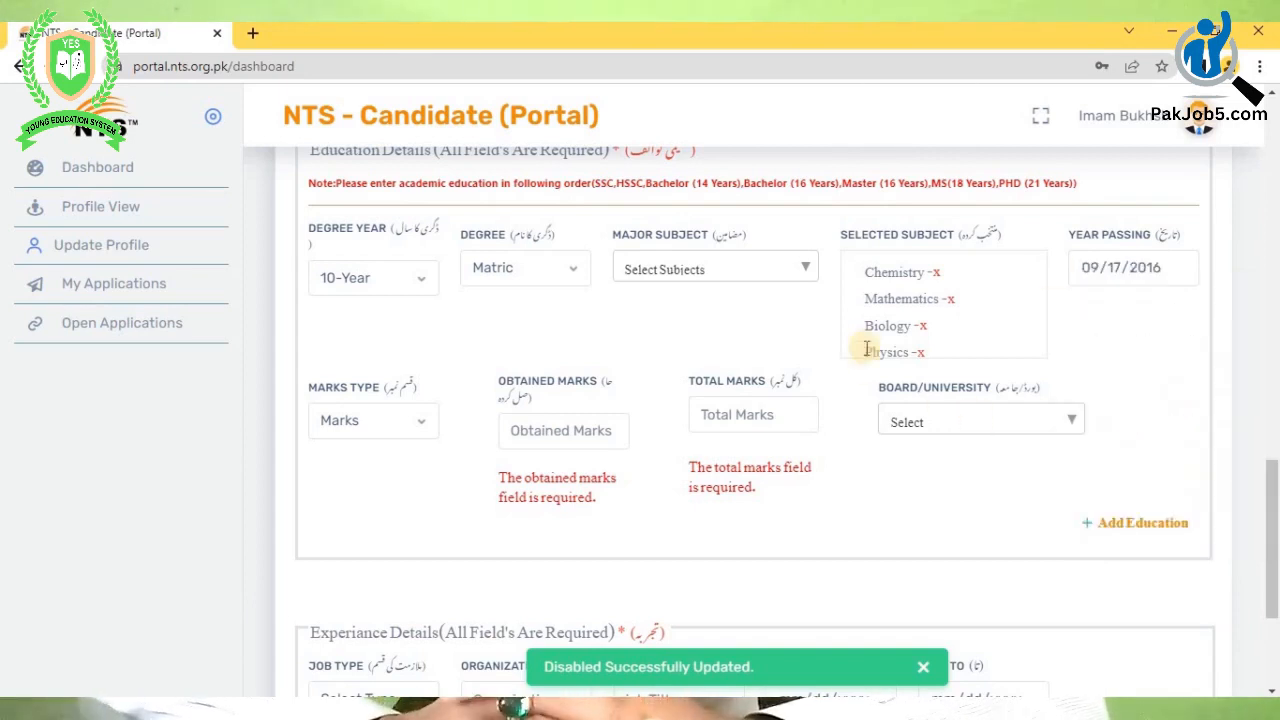
- Keep marks type as Marks and enter 820 obtained and 1100 total marks
click(398, 427)
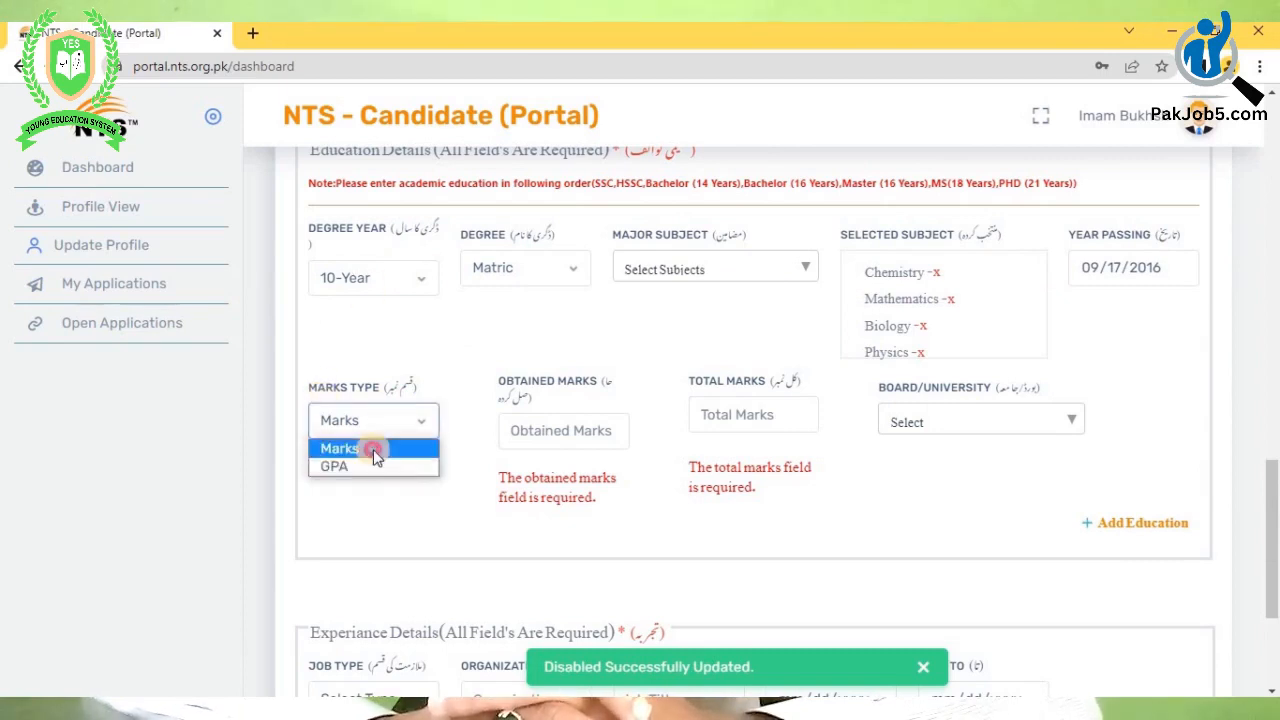
click(371, 449)
click(559, 433)
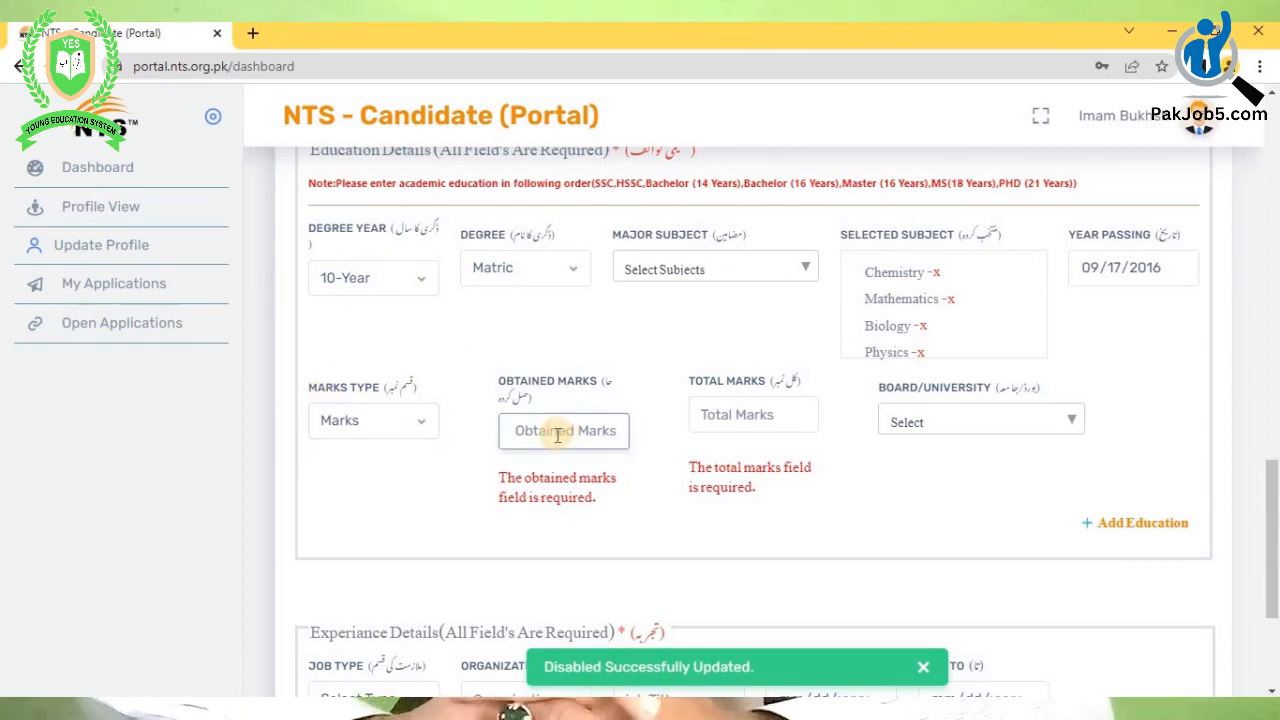
click(735, 414)
text(100)
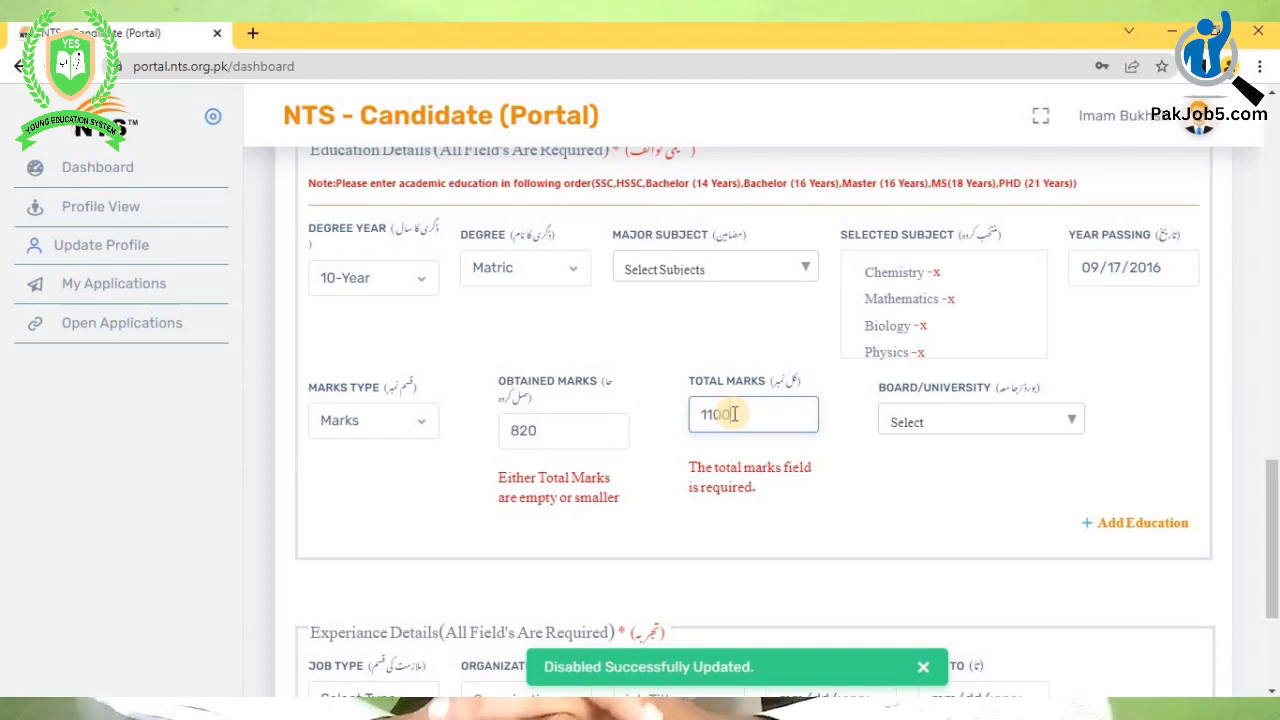
text(0)
- Open the Board/University list and search for 'board of intermd'
click(920, 422)
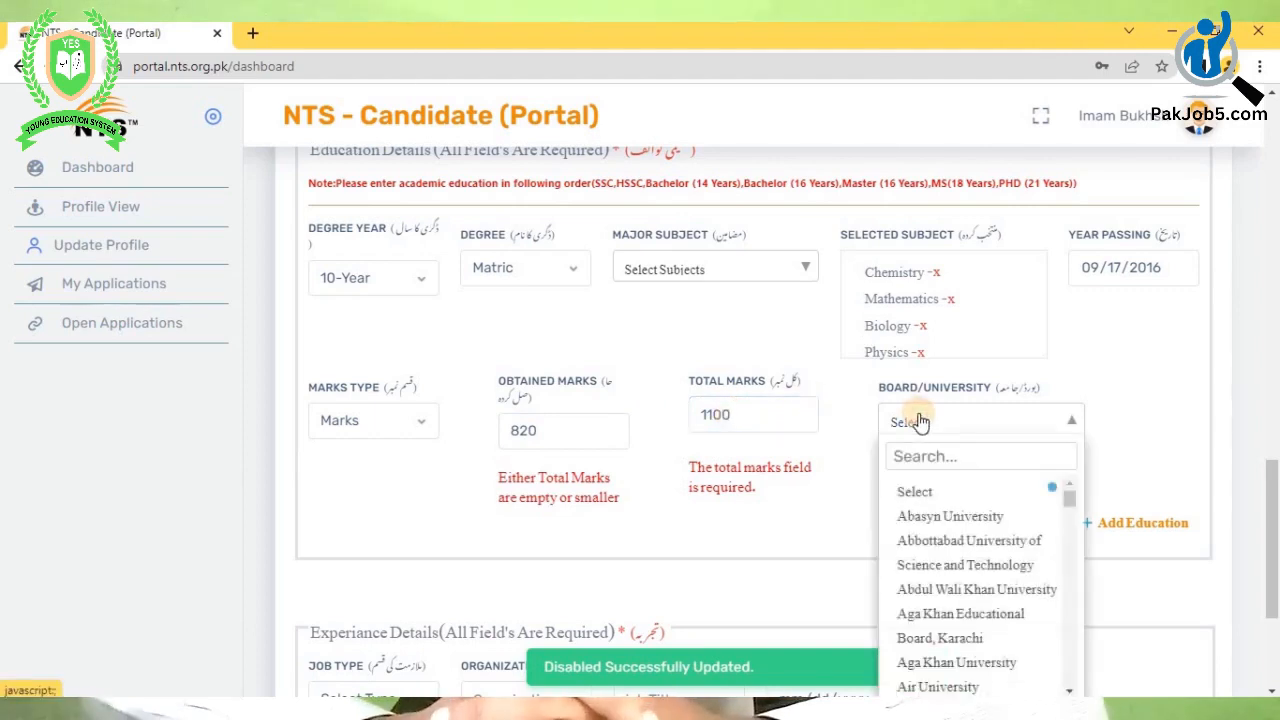
click(921, 427)
click(921, 427)
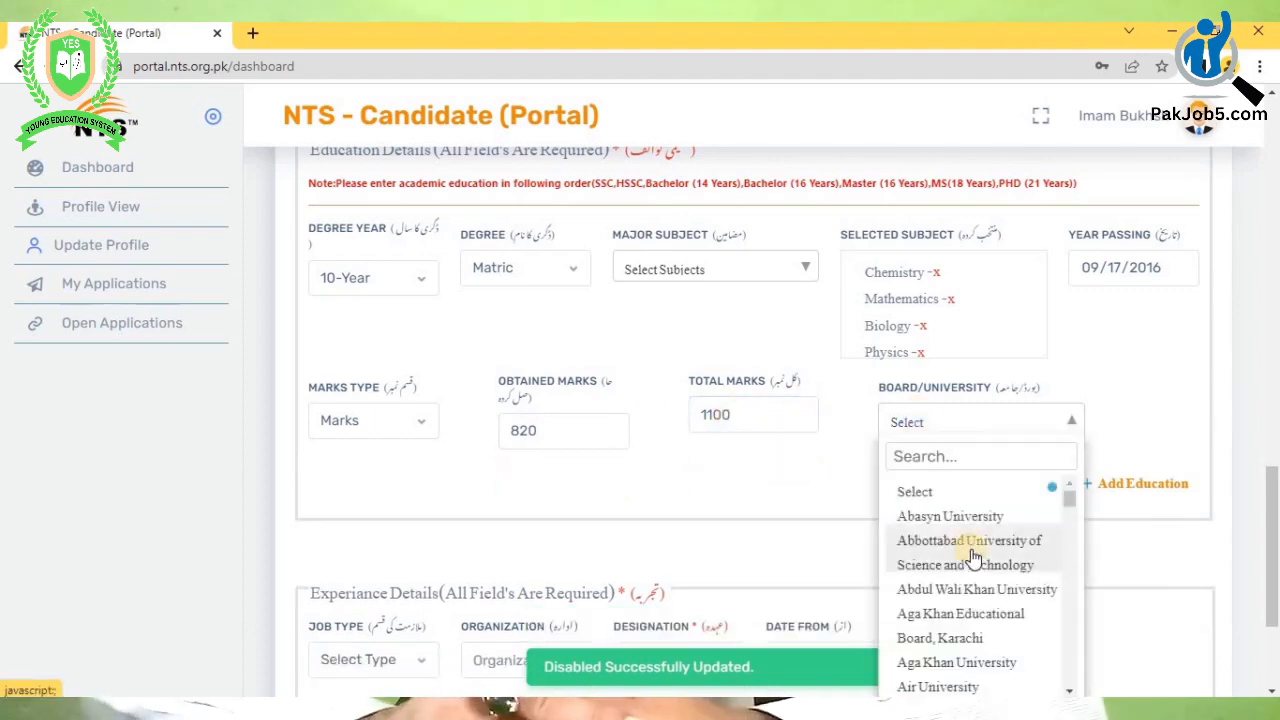
scroll(966, 543, down, 4)
scroll(972, 556, down, 8)
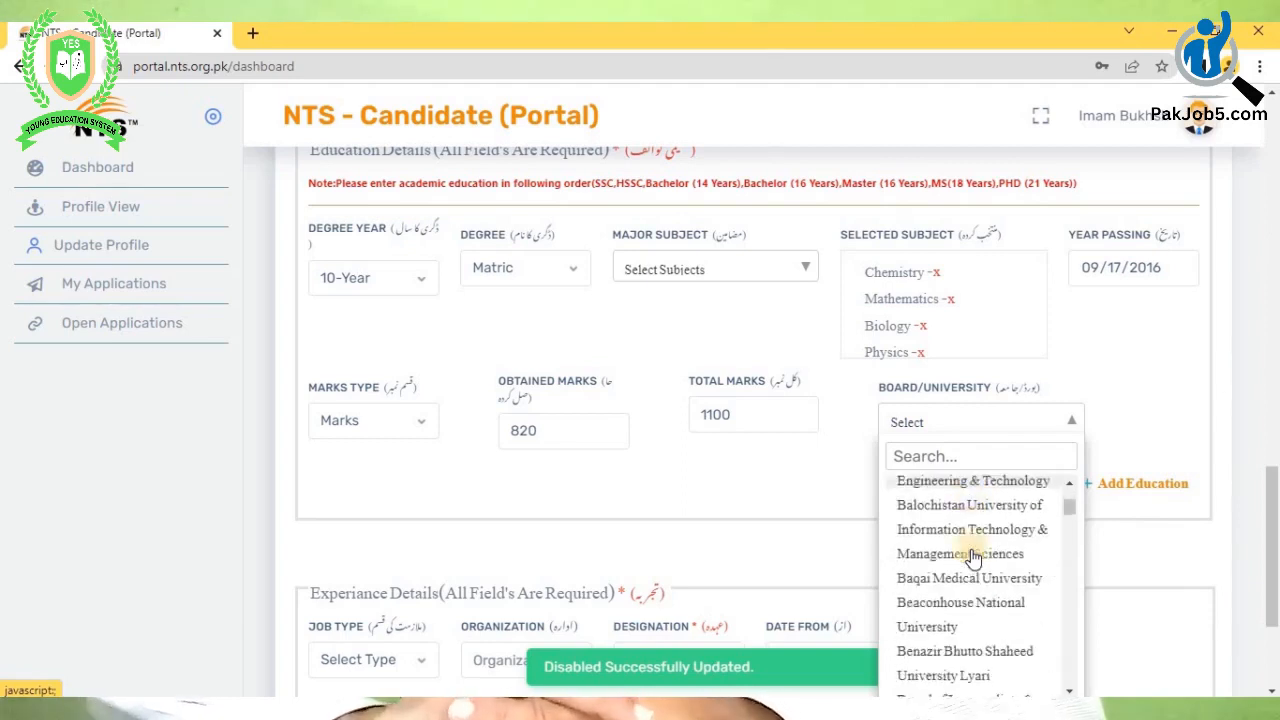
scroll(973, 556, down, 1)
scroll(970, 555, up, 1)
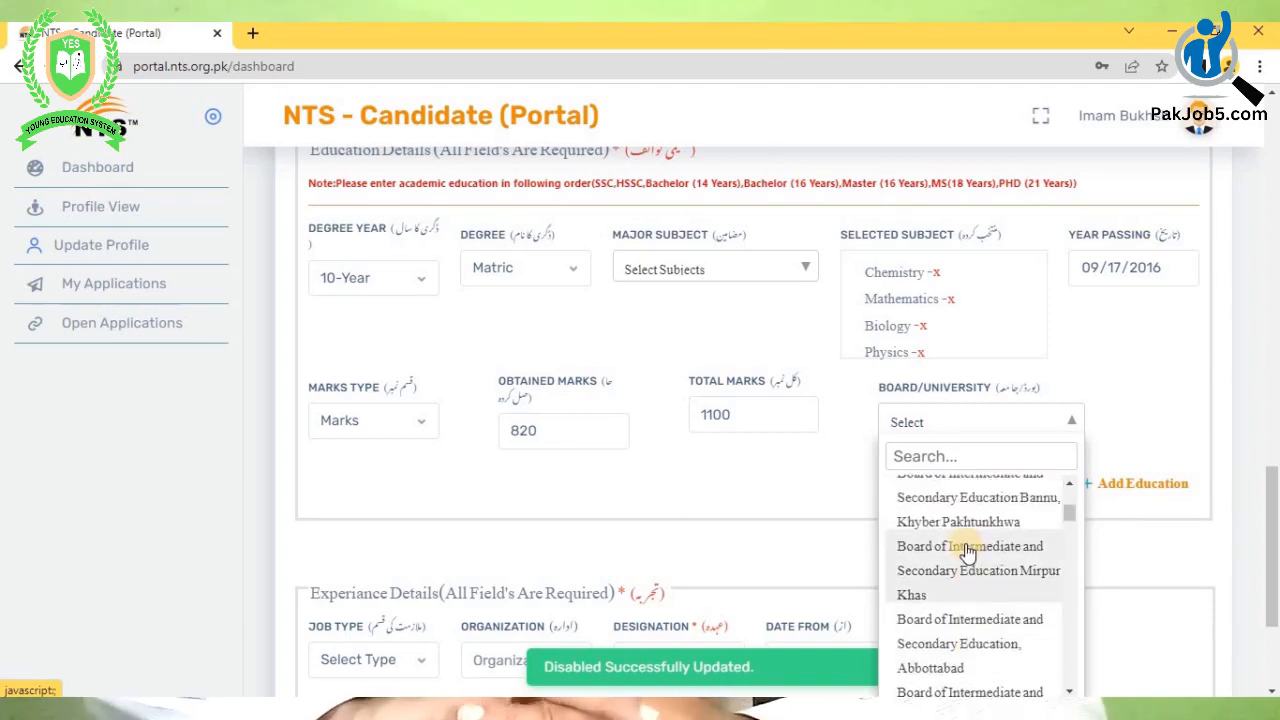
scroll(967, 553, down, 1)
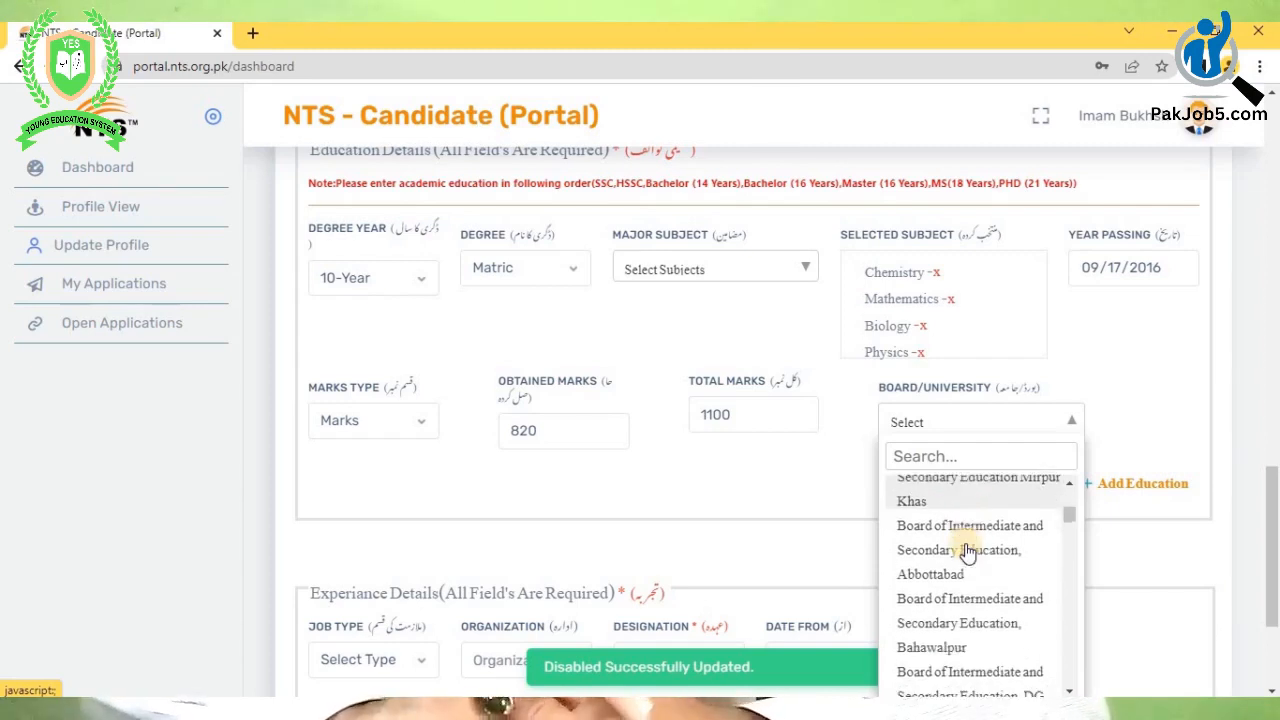
click(931, 457)
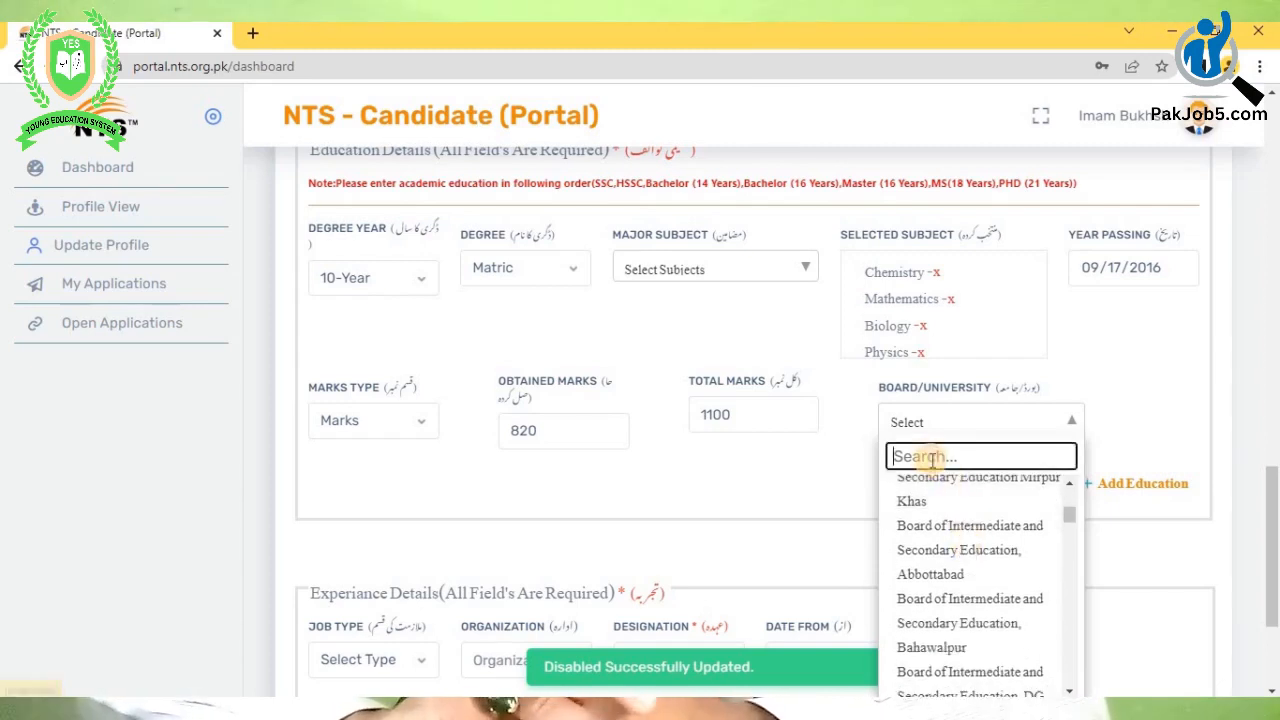
text(boar)
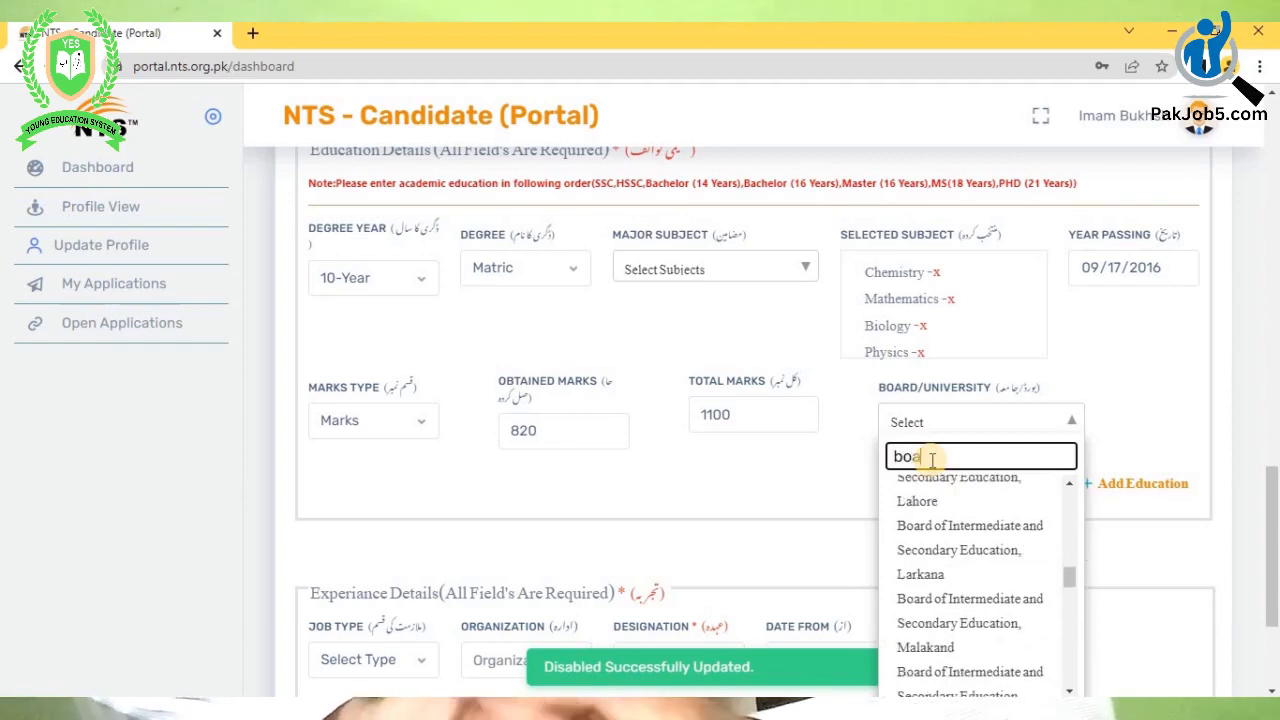
text(d of)
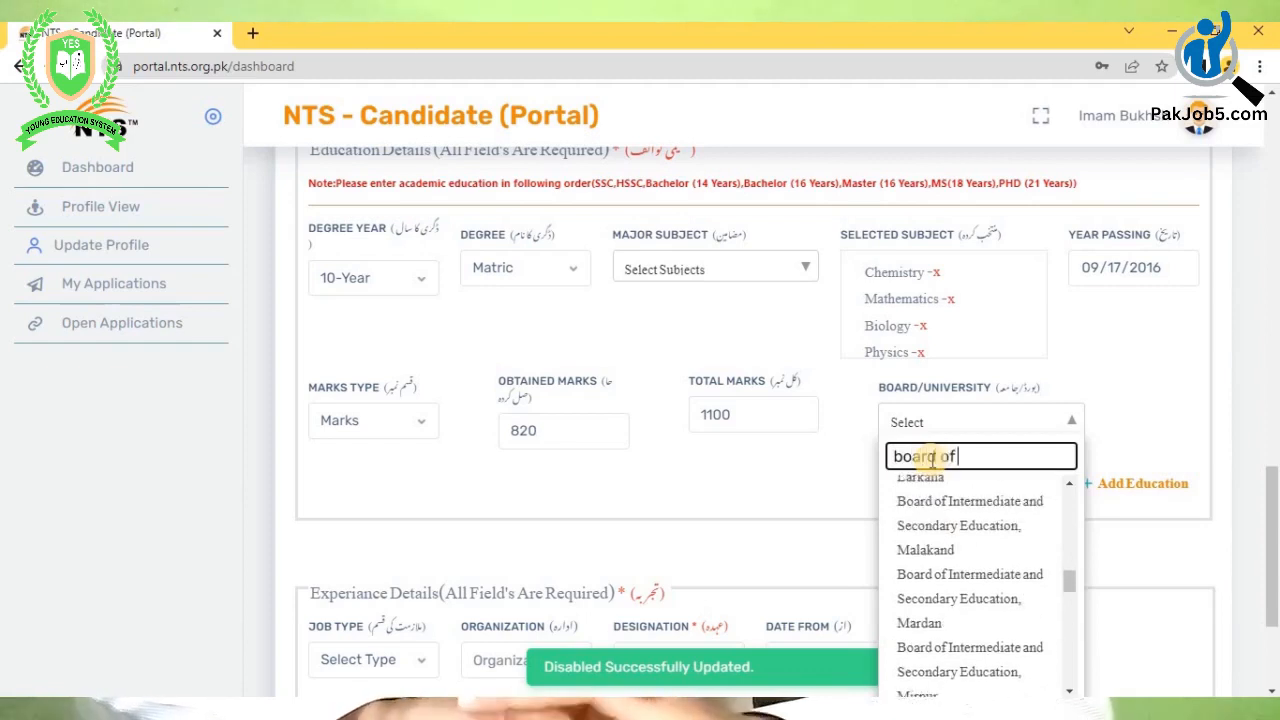
text( intermd)
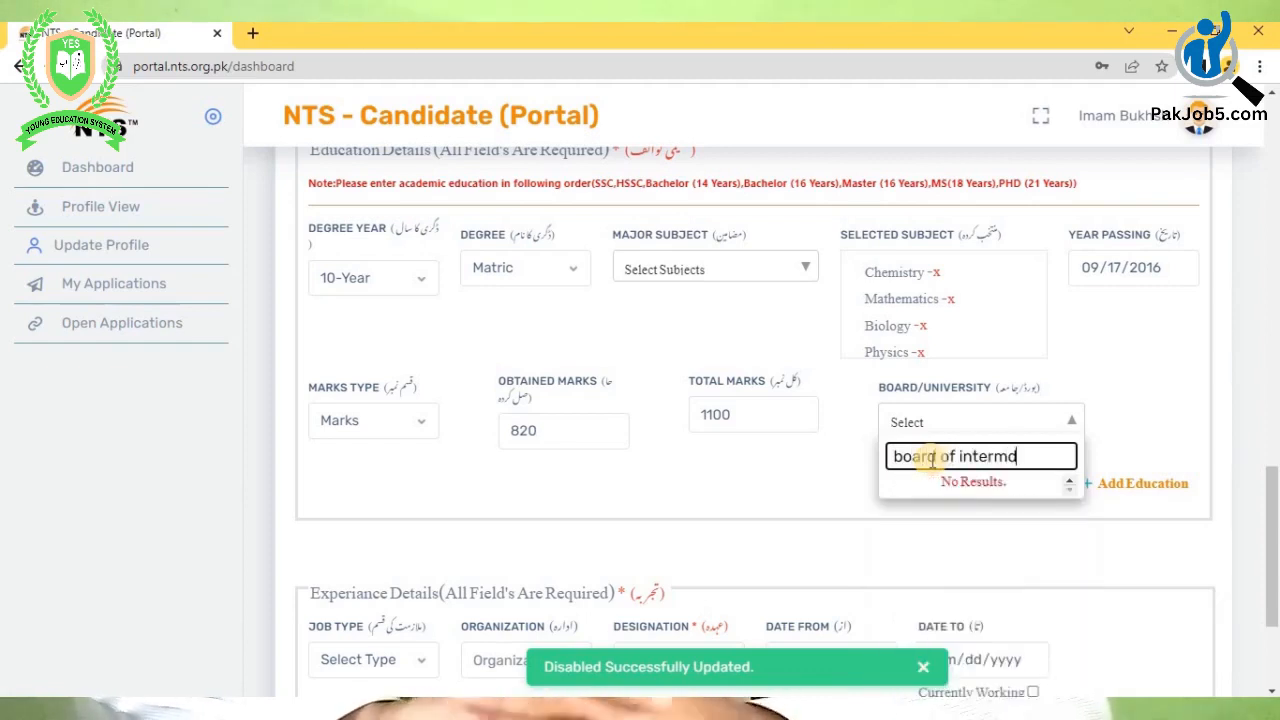
- Select Board of Intermediate and Secondary Education, Multan, and add a new education row
key(BackSpace)
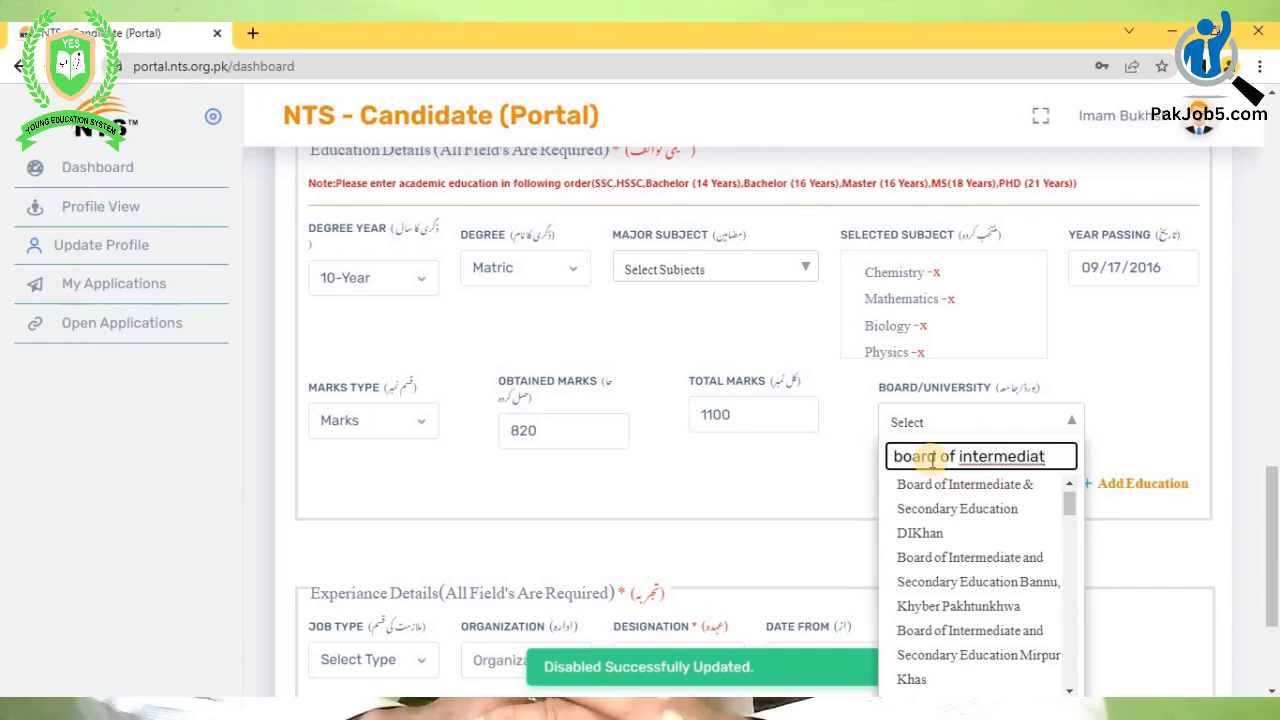
scroll(983, 600, down, 3)
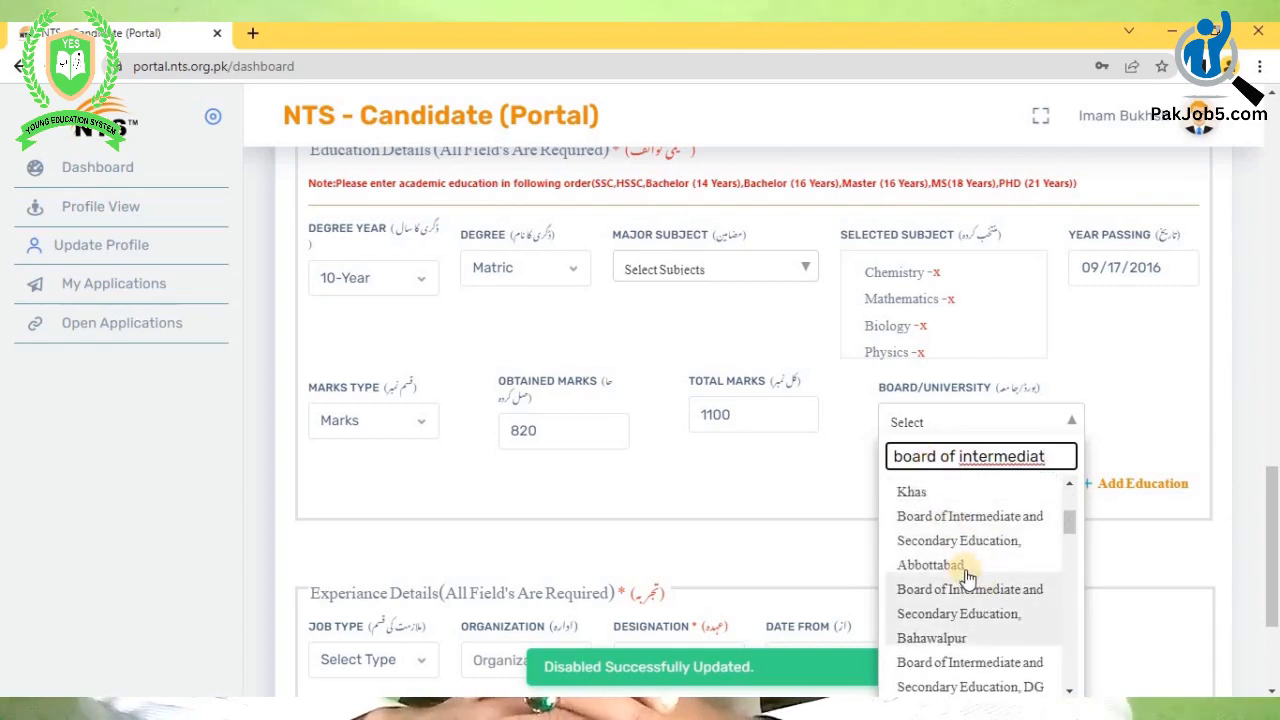
scroll(967, 578, down, 3)
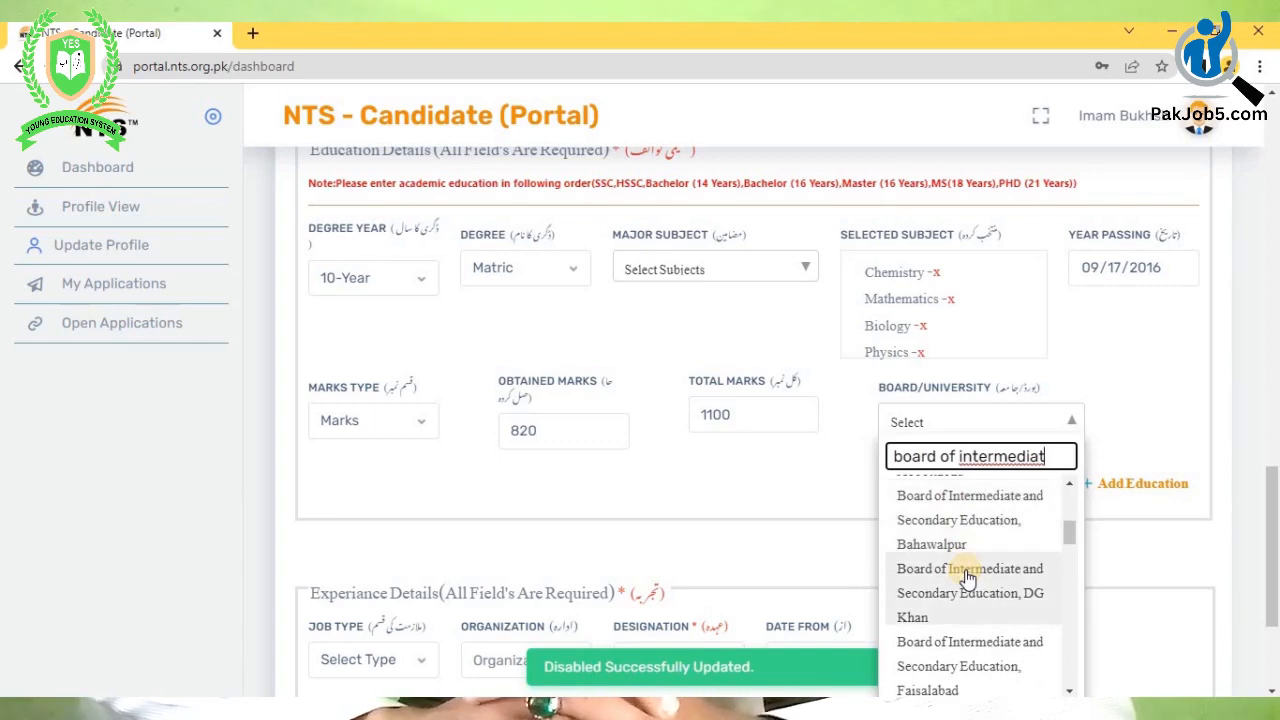
scroll(967, 578, up, 6)
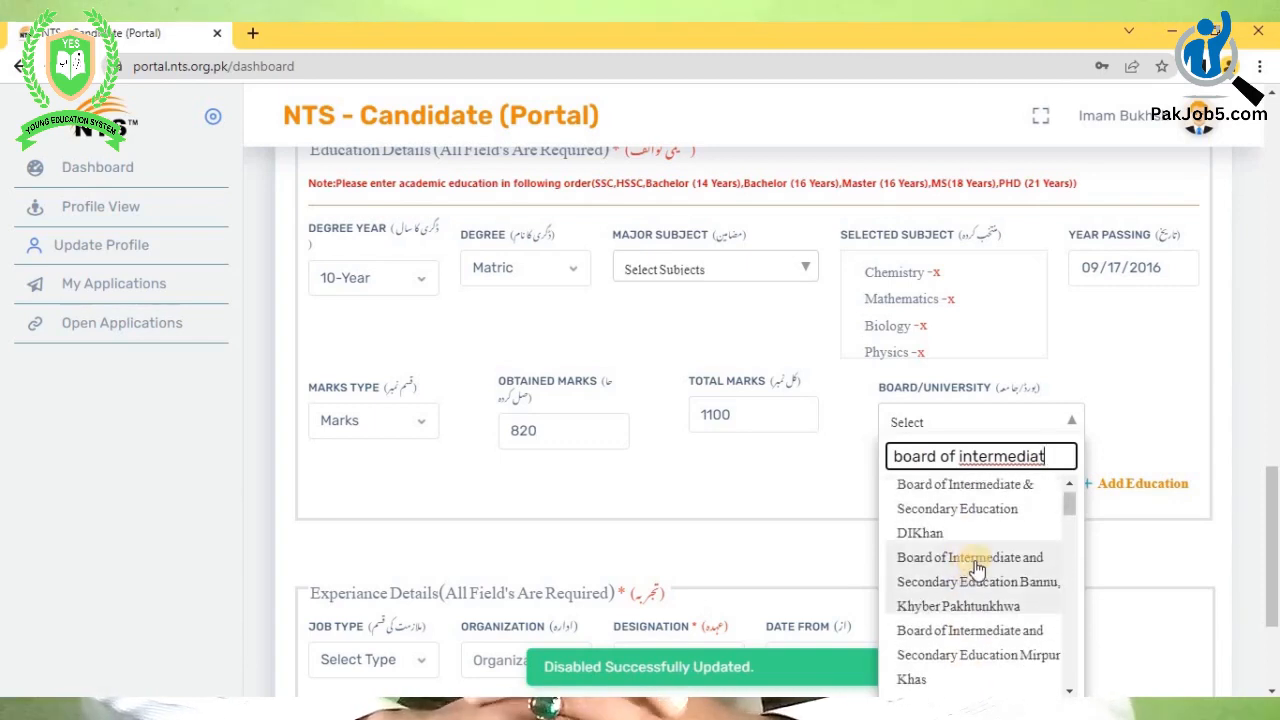
scroll(965, 535, up, 1)
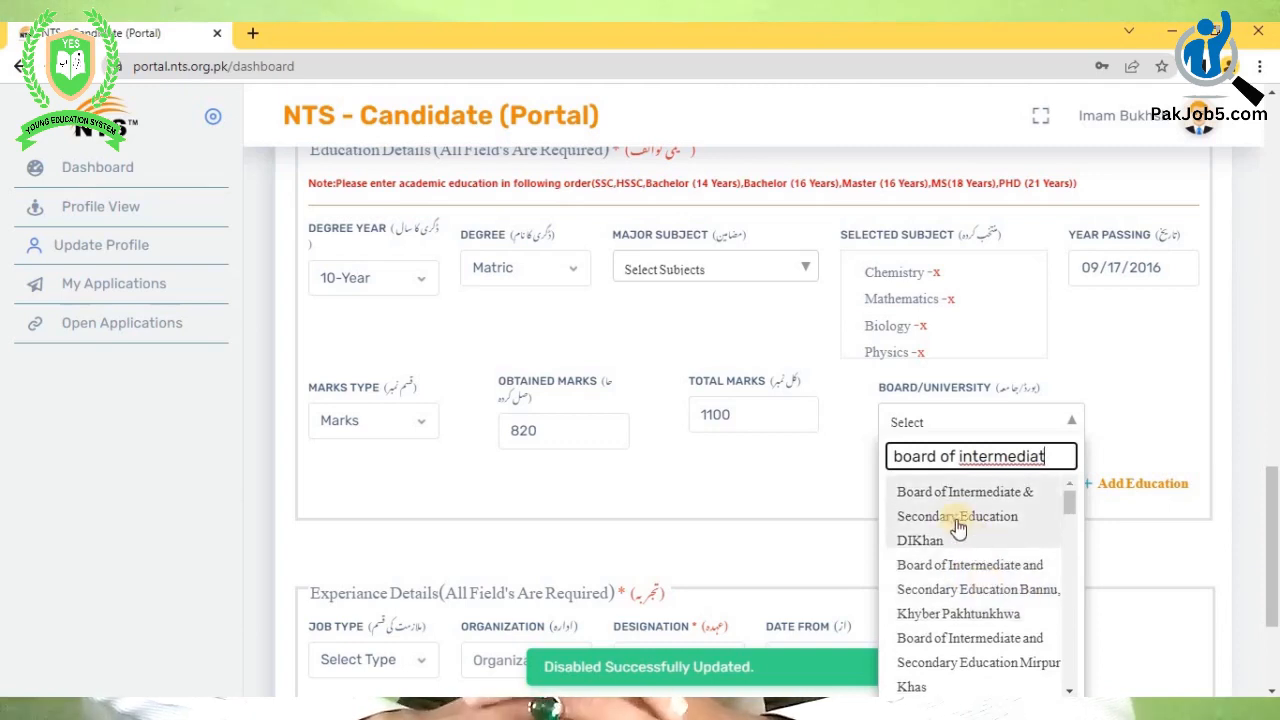
scroll(950, 550, down, 3)
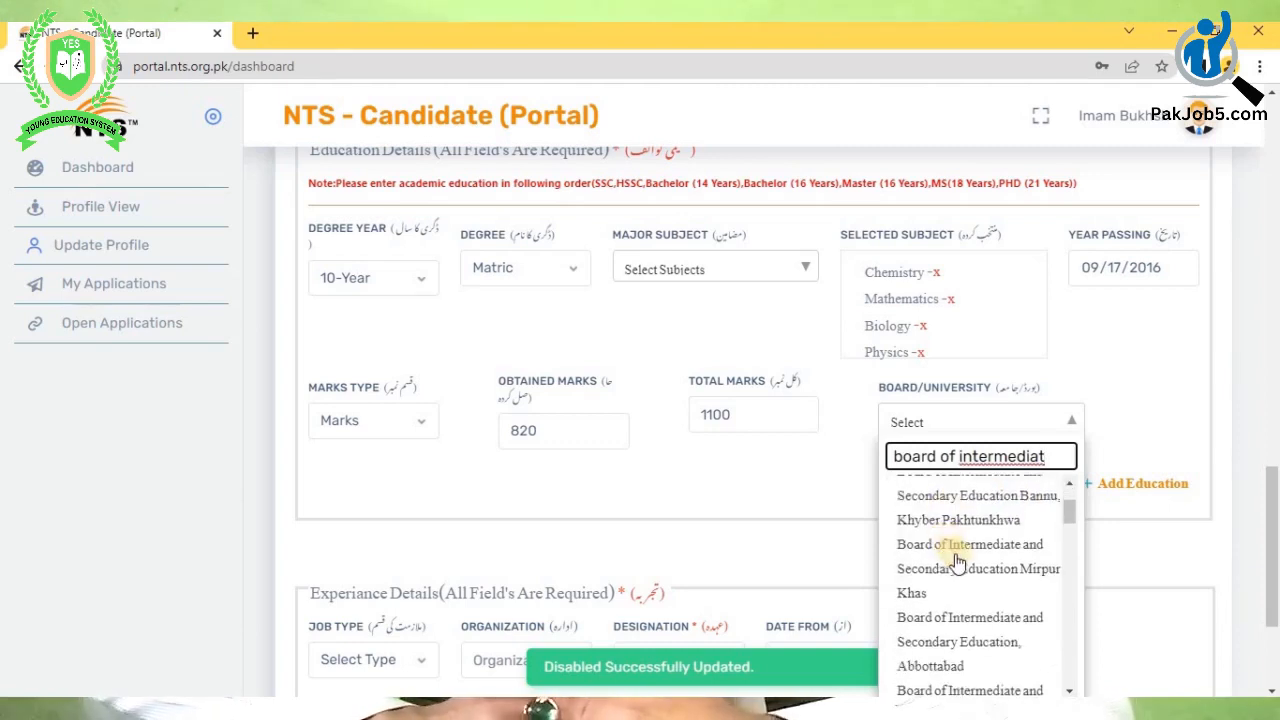
scroll(958, 566, down, 1)
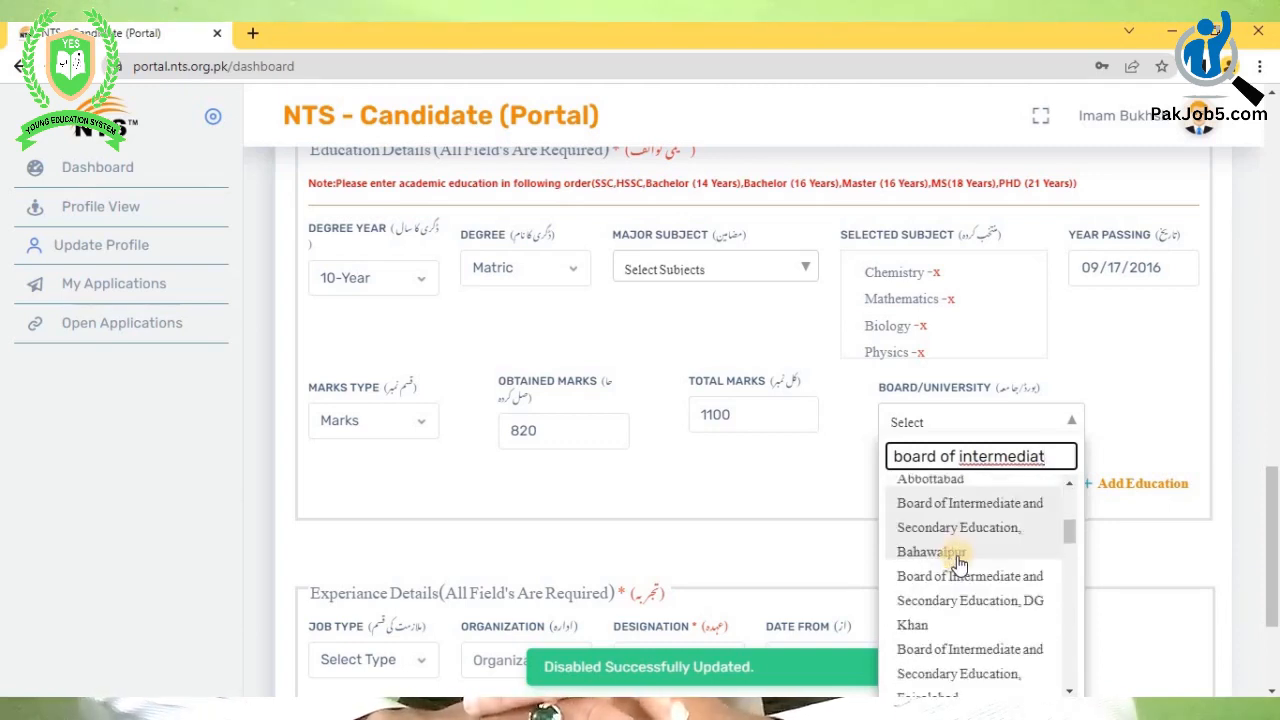
scroll(958, 566, down, 1)
scroll(958, 566, down, 3)
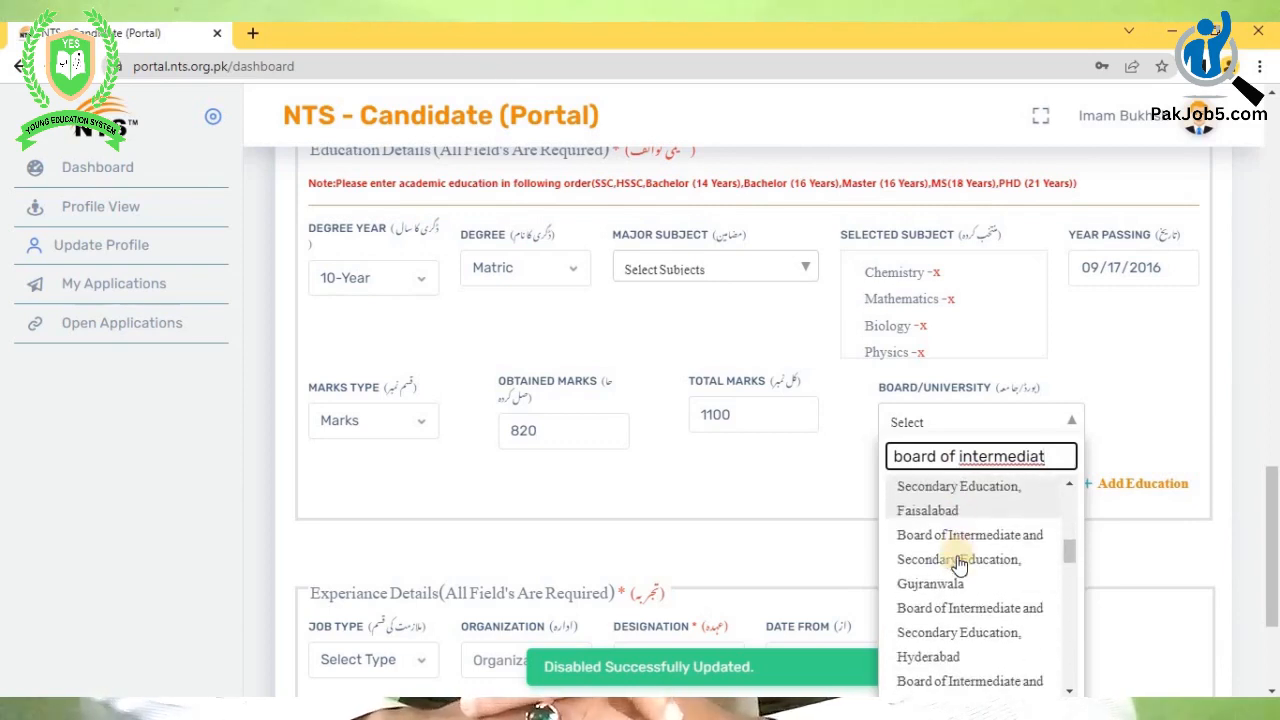
scroll(958, 566, down, 3)
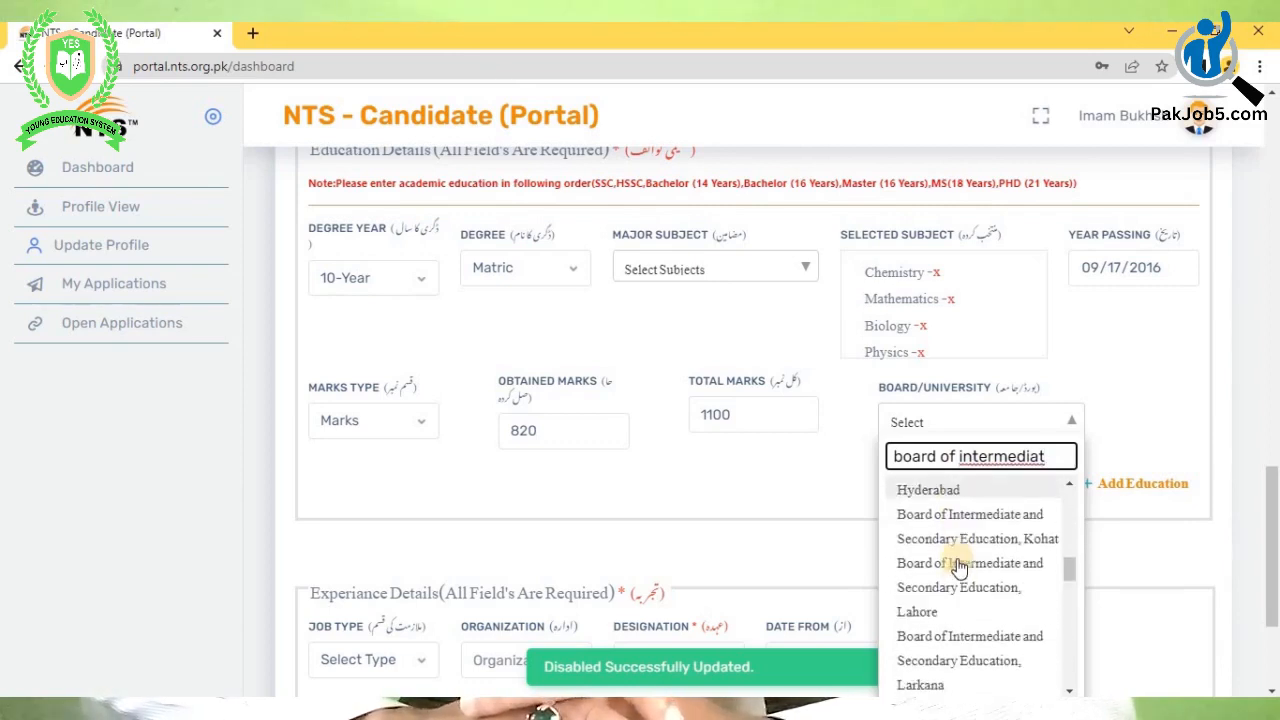
scroll(958, 566, down, 4)
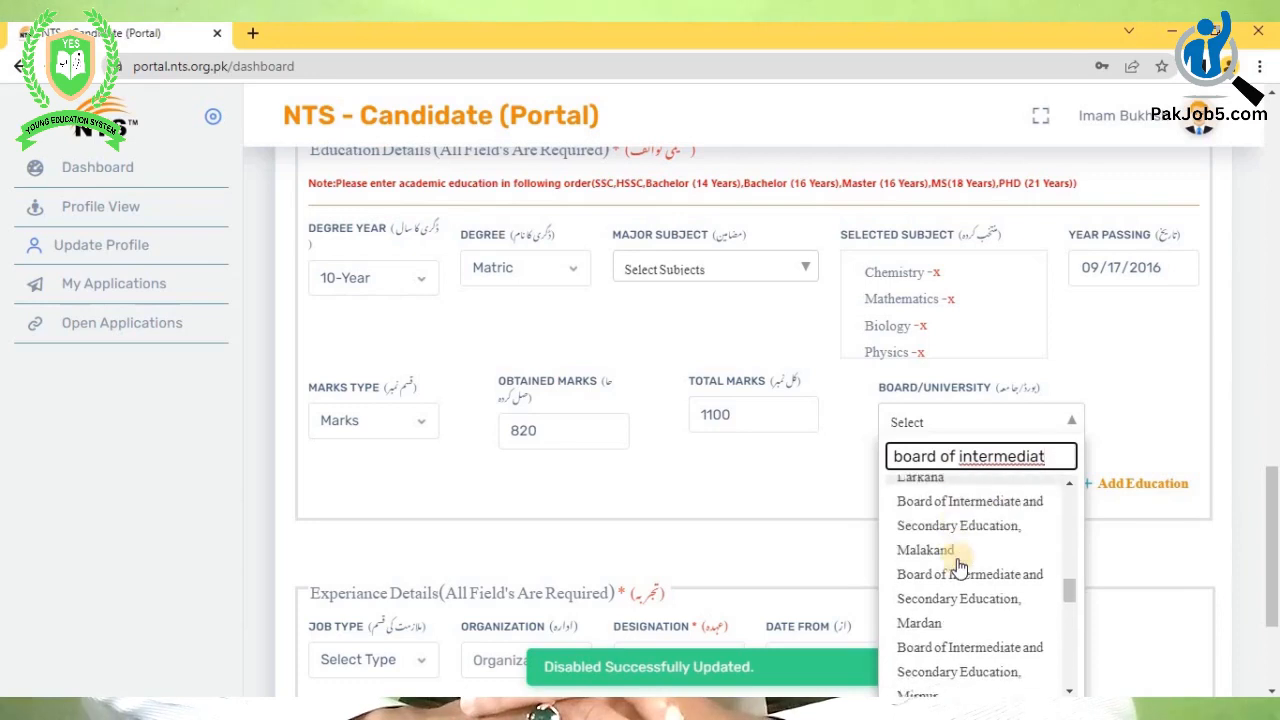
scroll(957, 569, down, 2)
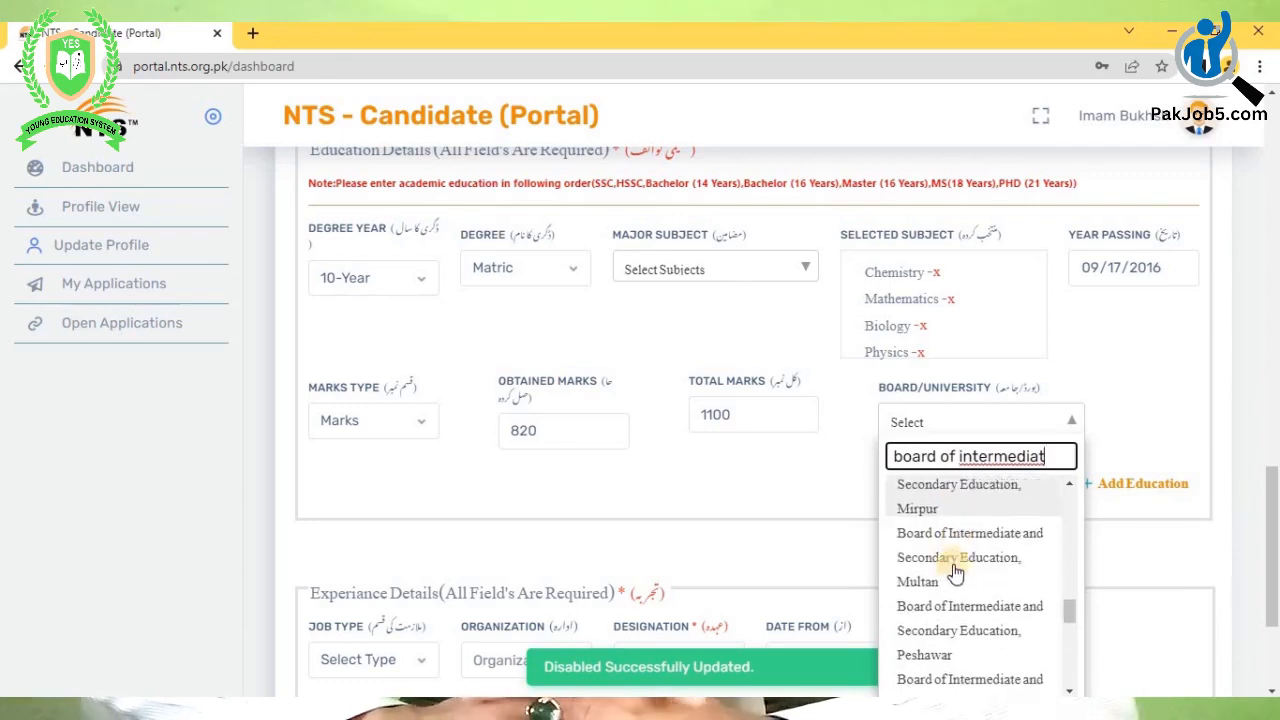
click(930, 569)
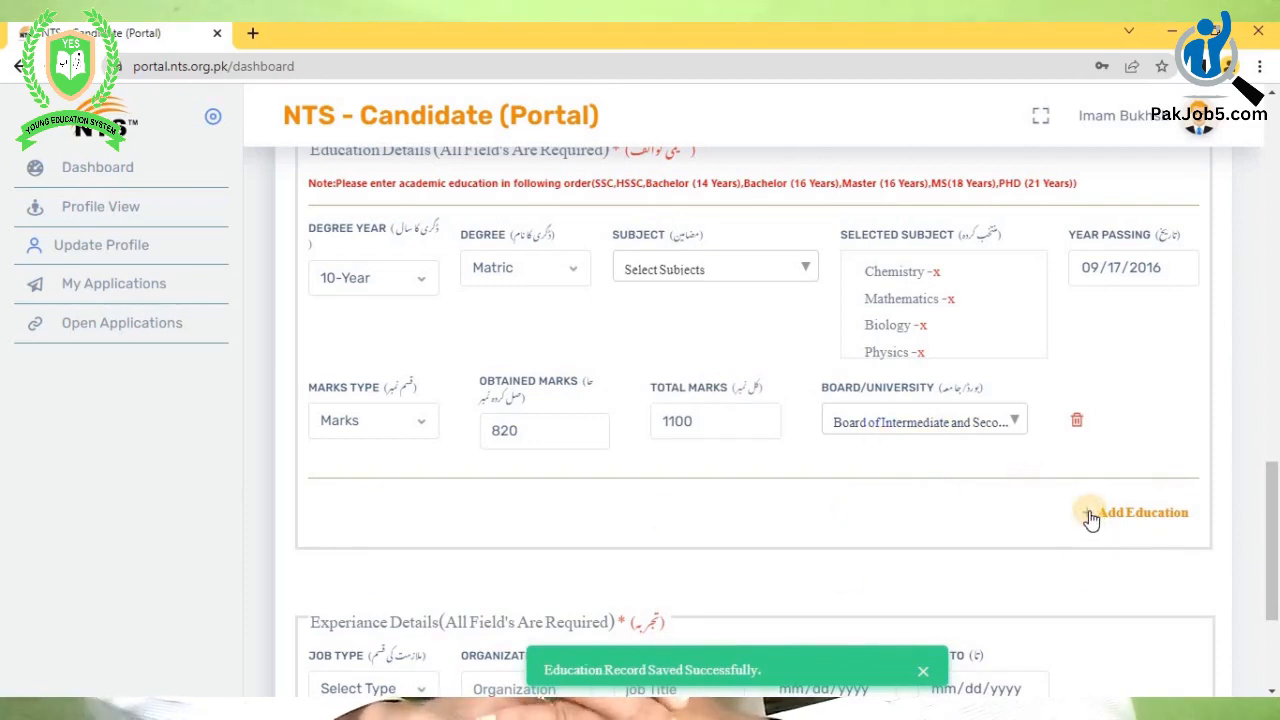
click(1092, 514)
- Set the new education row to a 12-Year F.Sc degree
scroll(523, 503, down, 2)
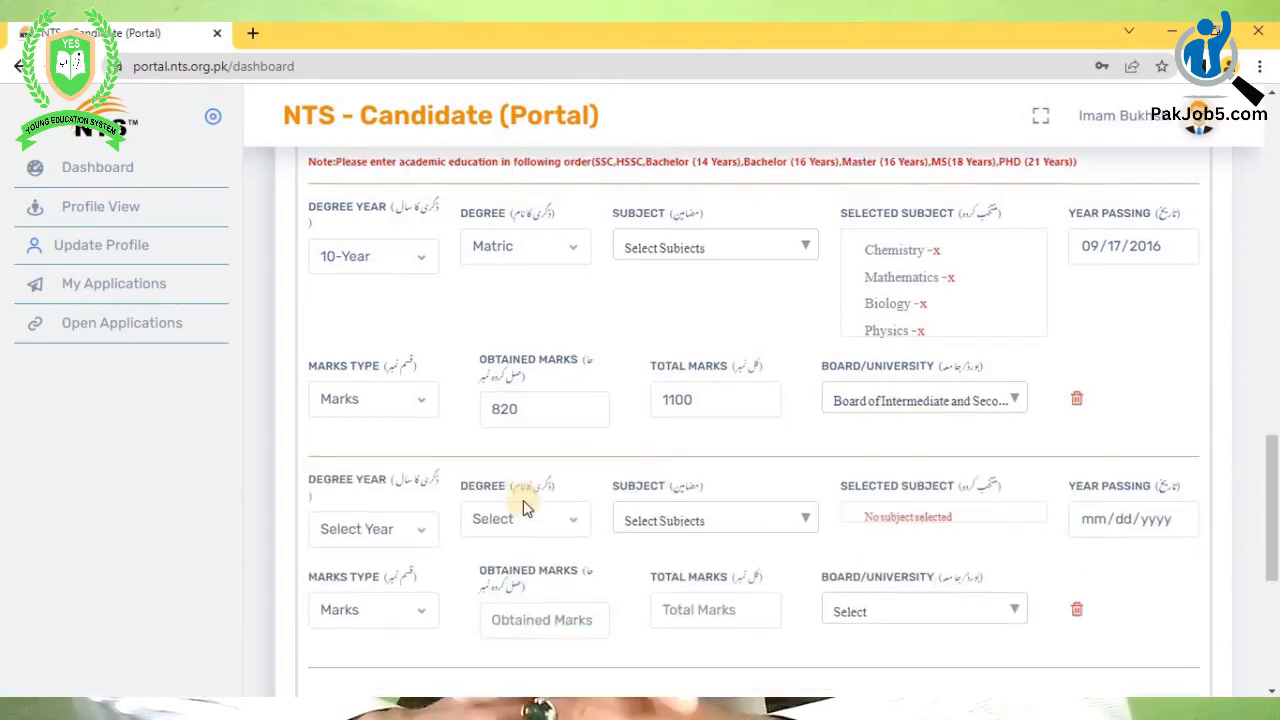
click(379, 366)
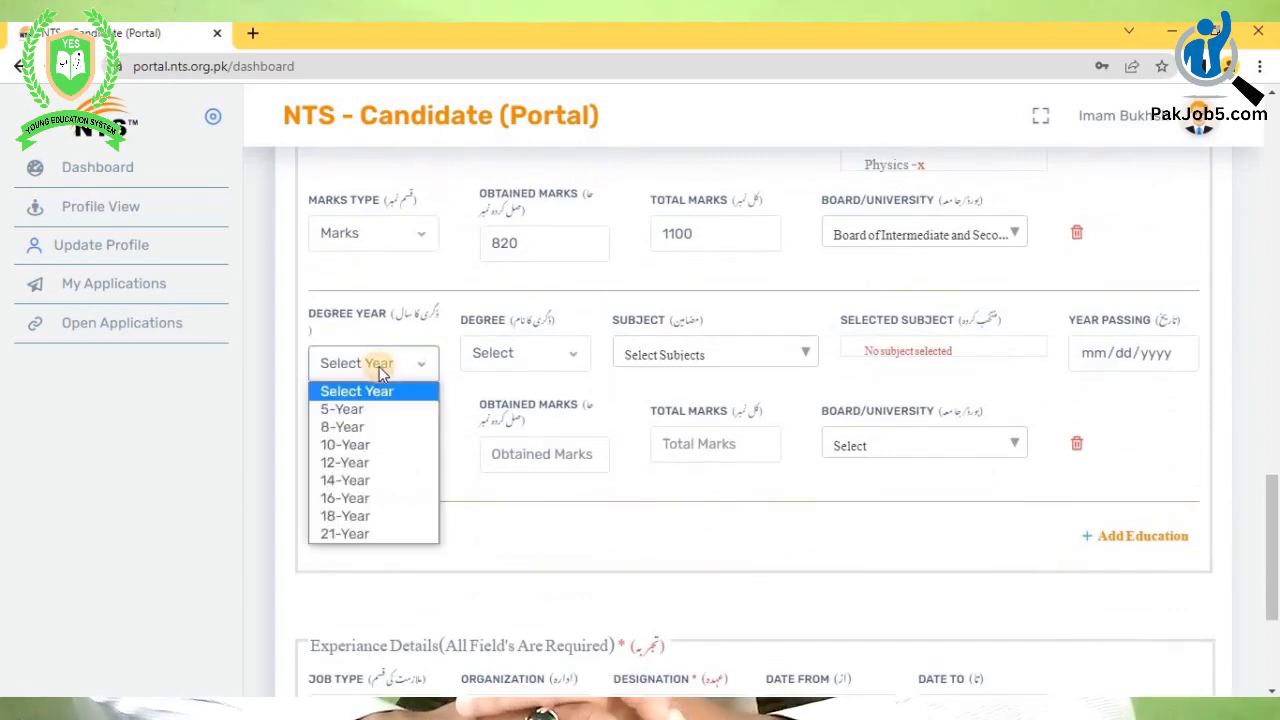
click(360, 460)
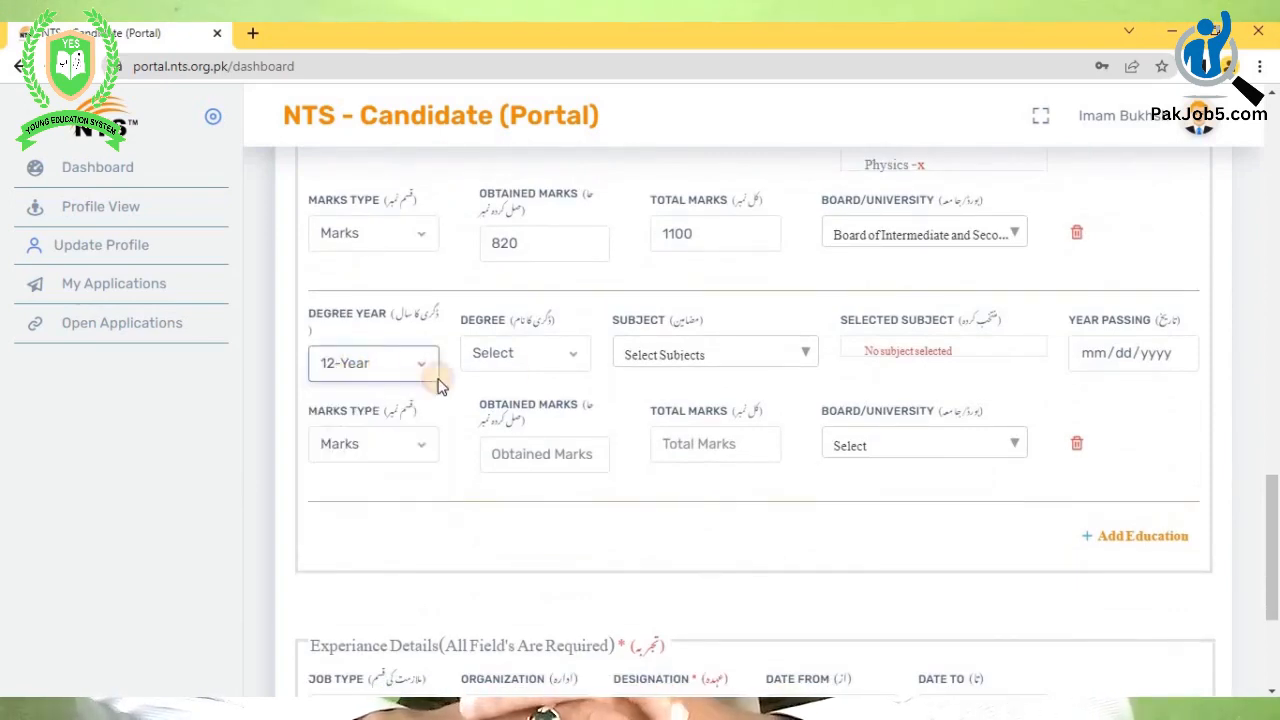
click(553, 362)
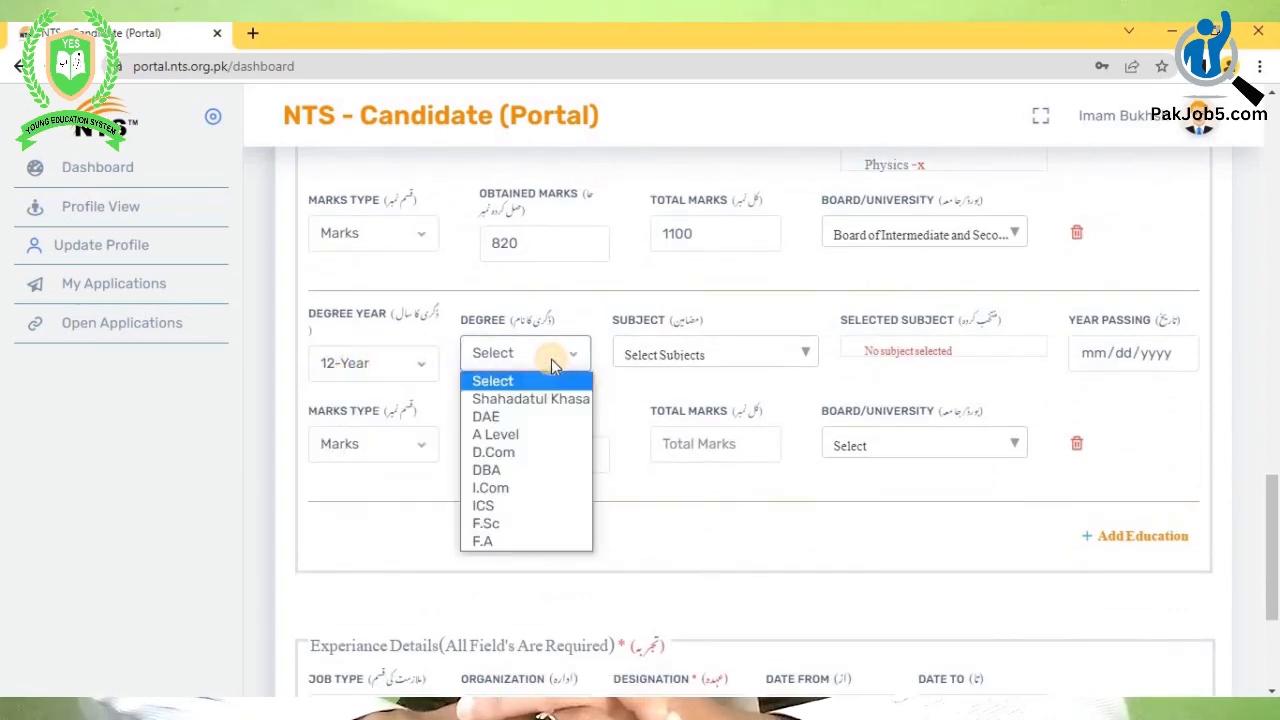
click(516, 524)
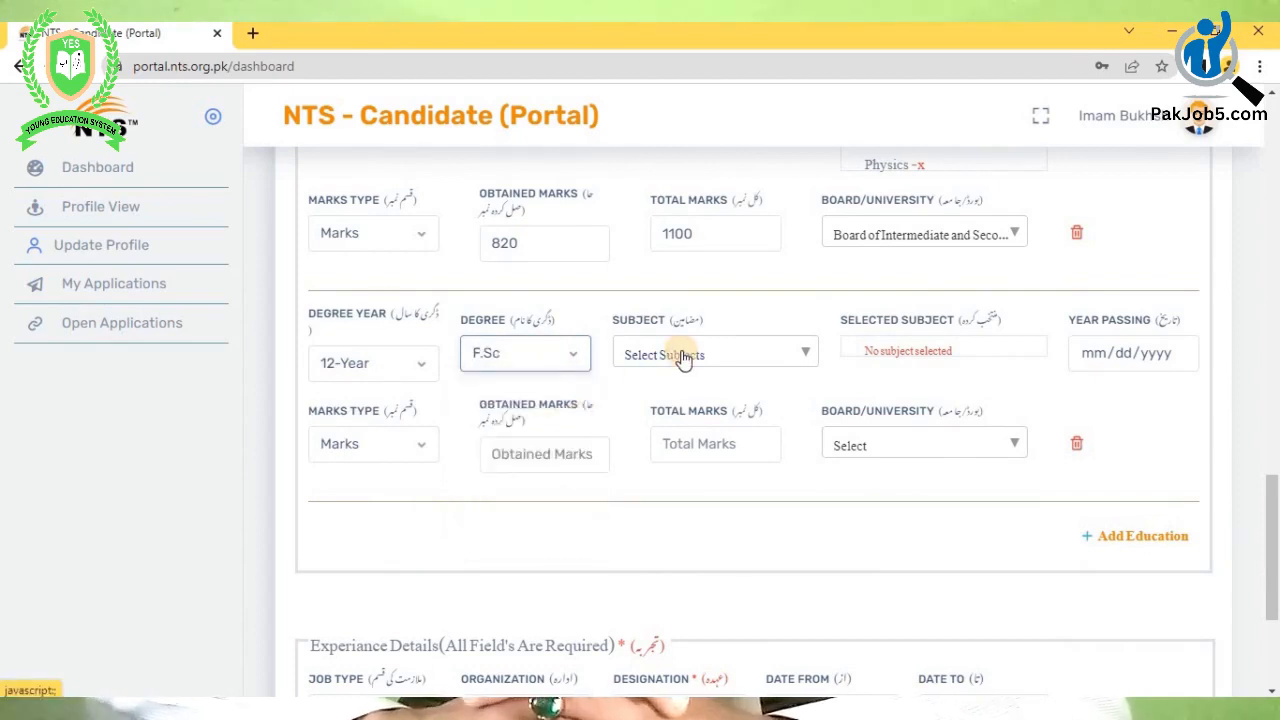
- Search and add Mathematics and Chemistry as F.Sc subjects
click(683, 358)
click(679, 387)
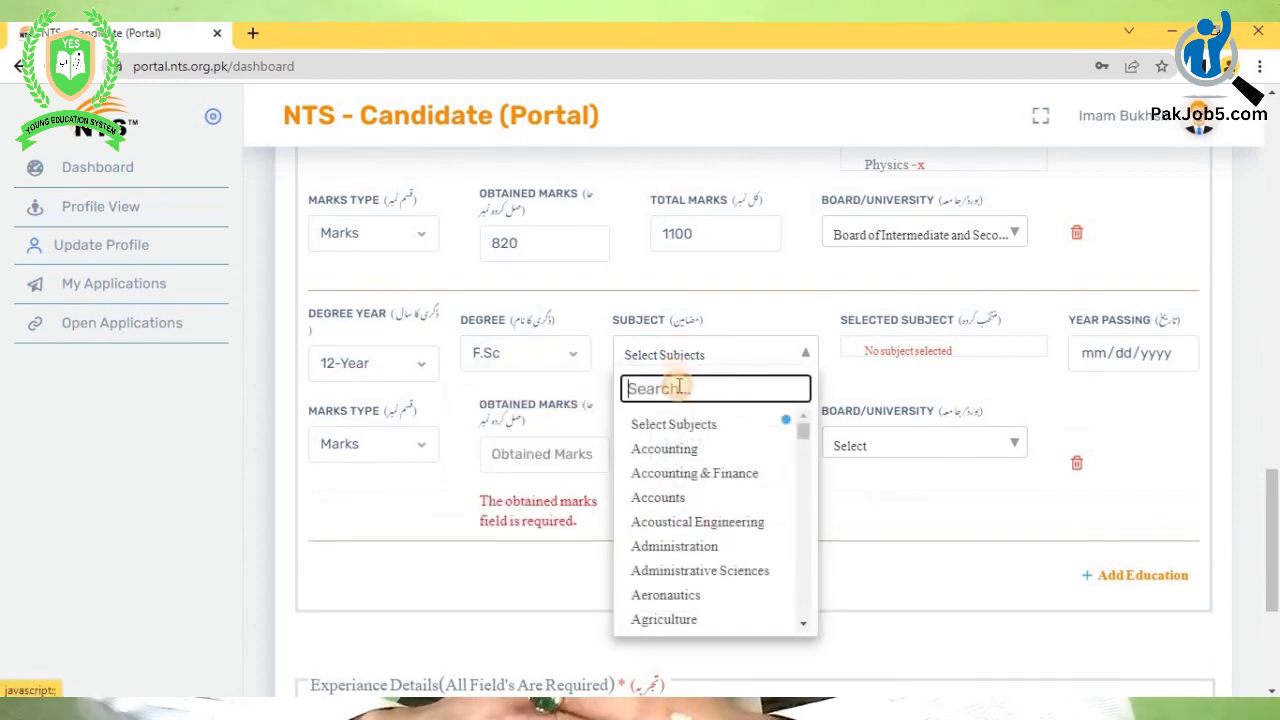
text(math)
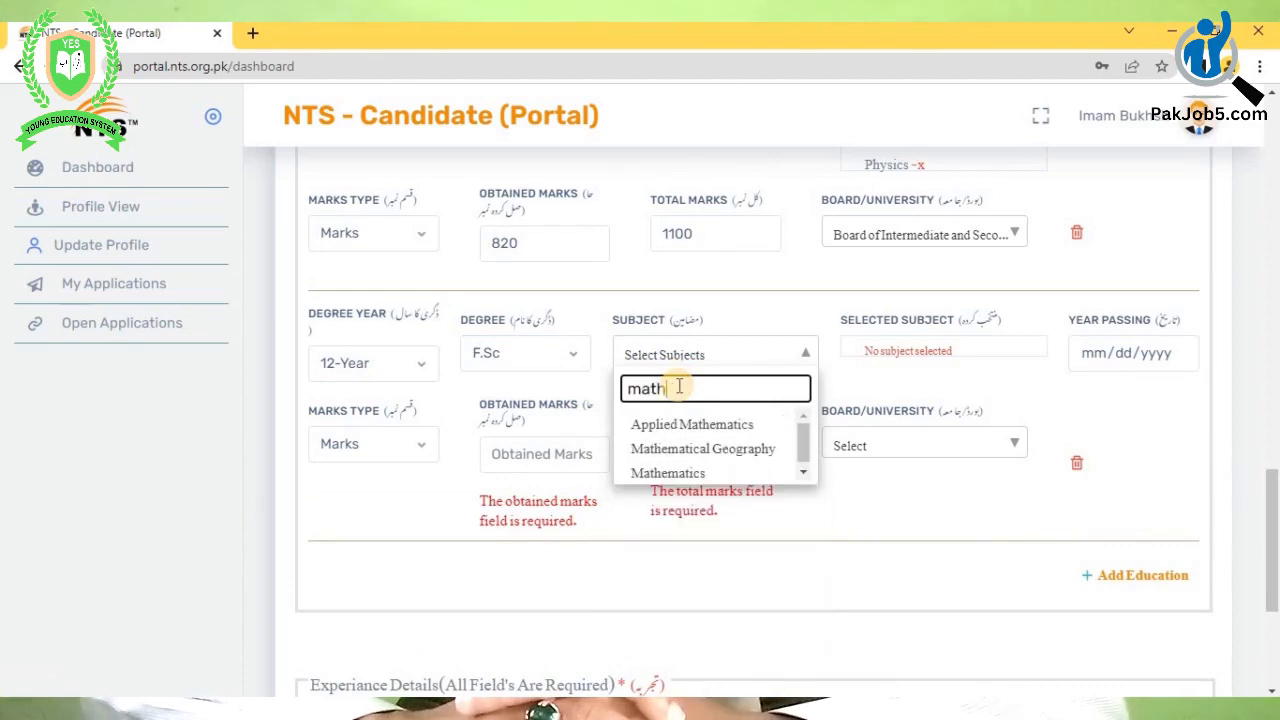
click(680, 476)
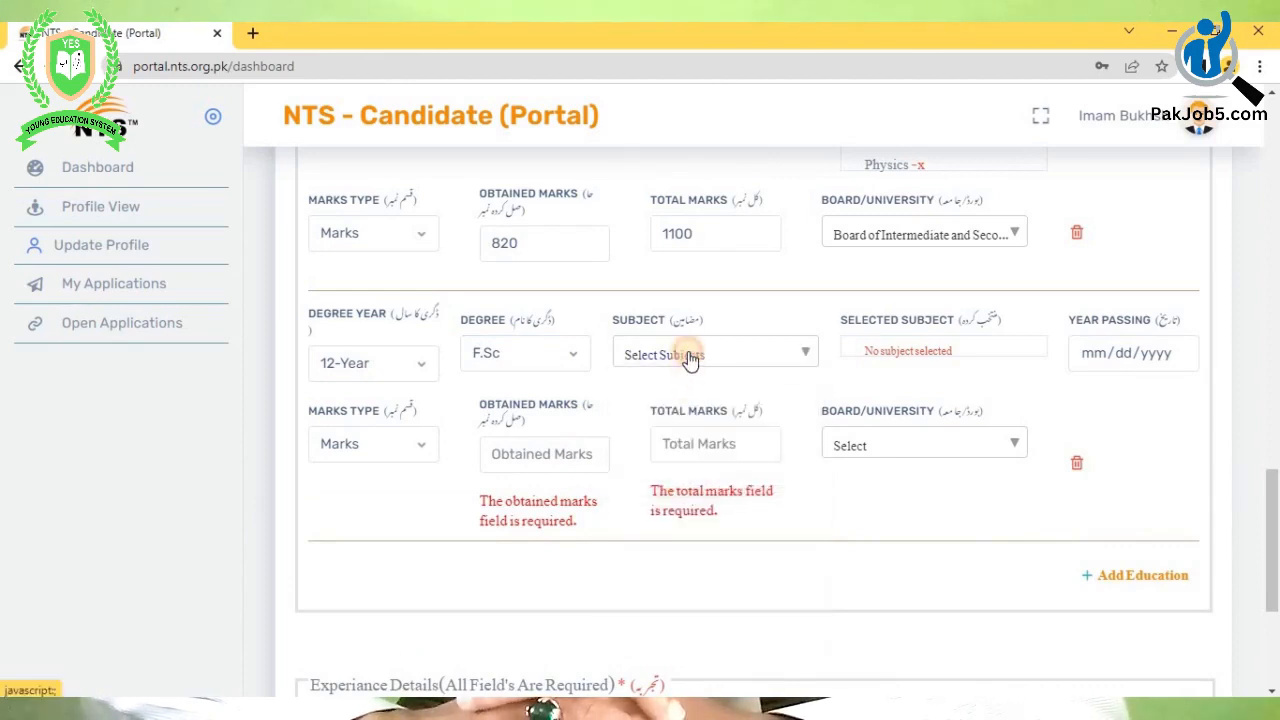
click(687, 356)
click(685, 387)
text(c)
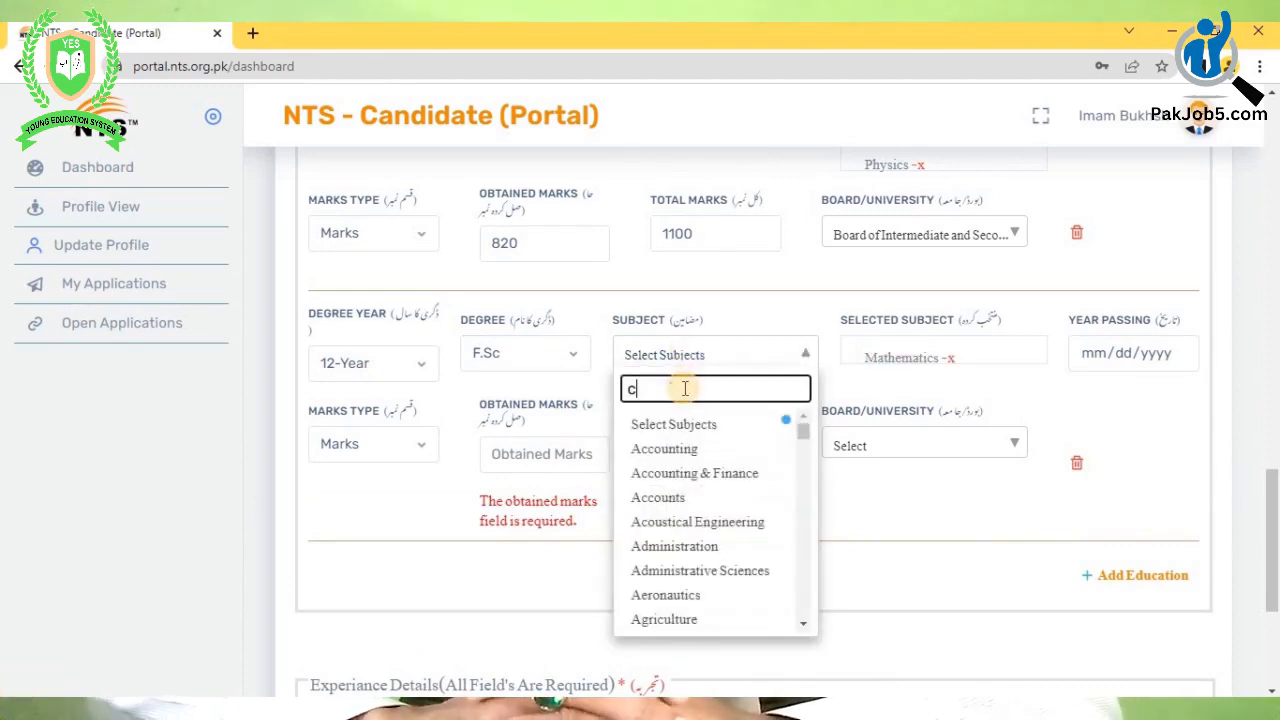
text(hemis)
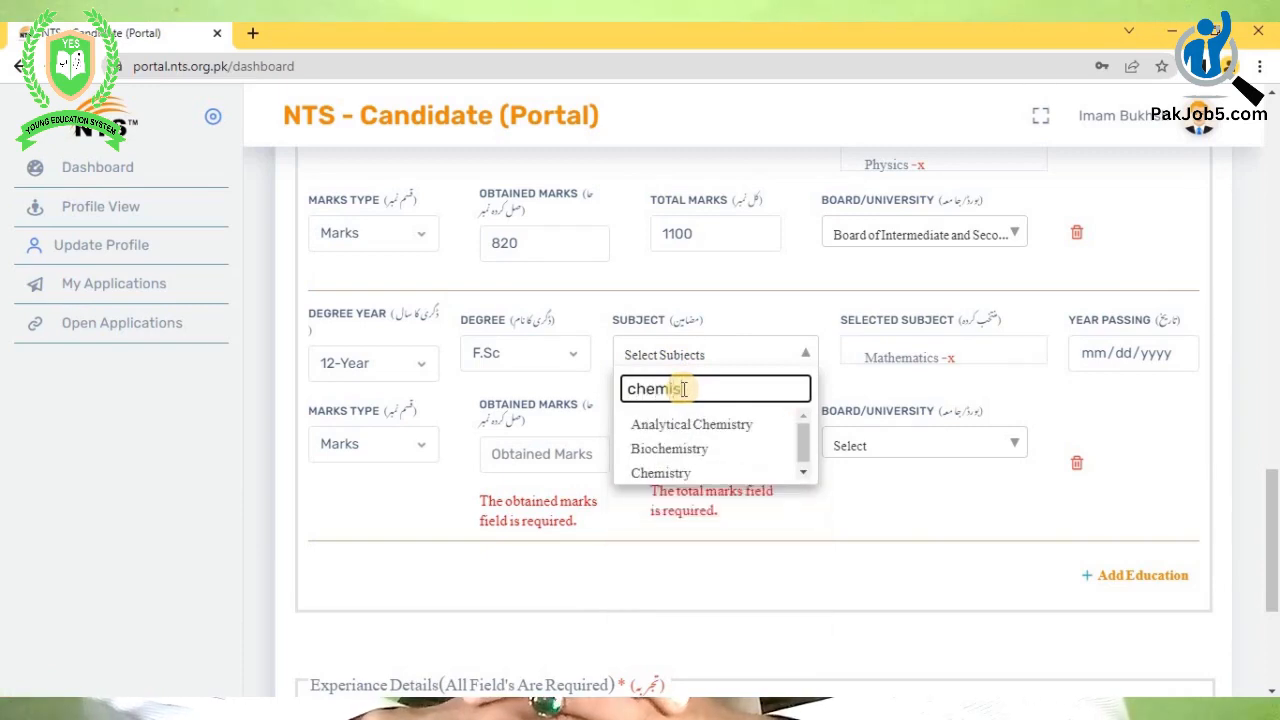
click(661, 473)
click(690, 356)
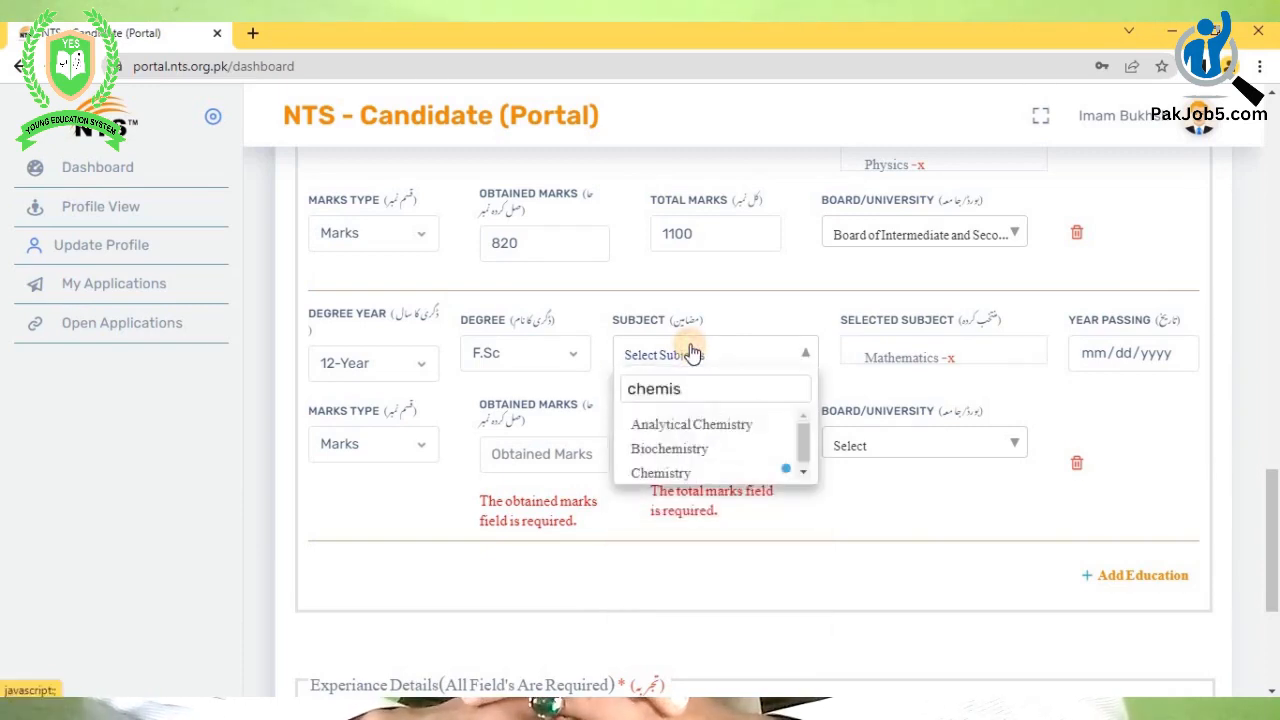
- Search 'phys' and add Physics to the F.Sc subjects
click(699, 360)
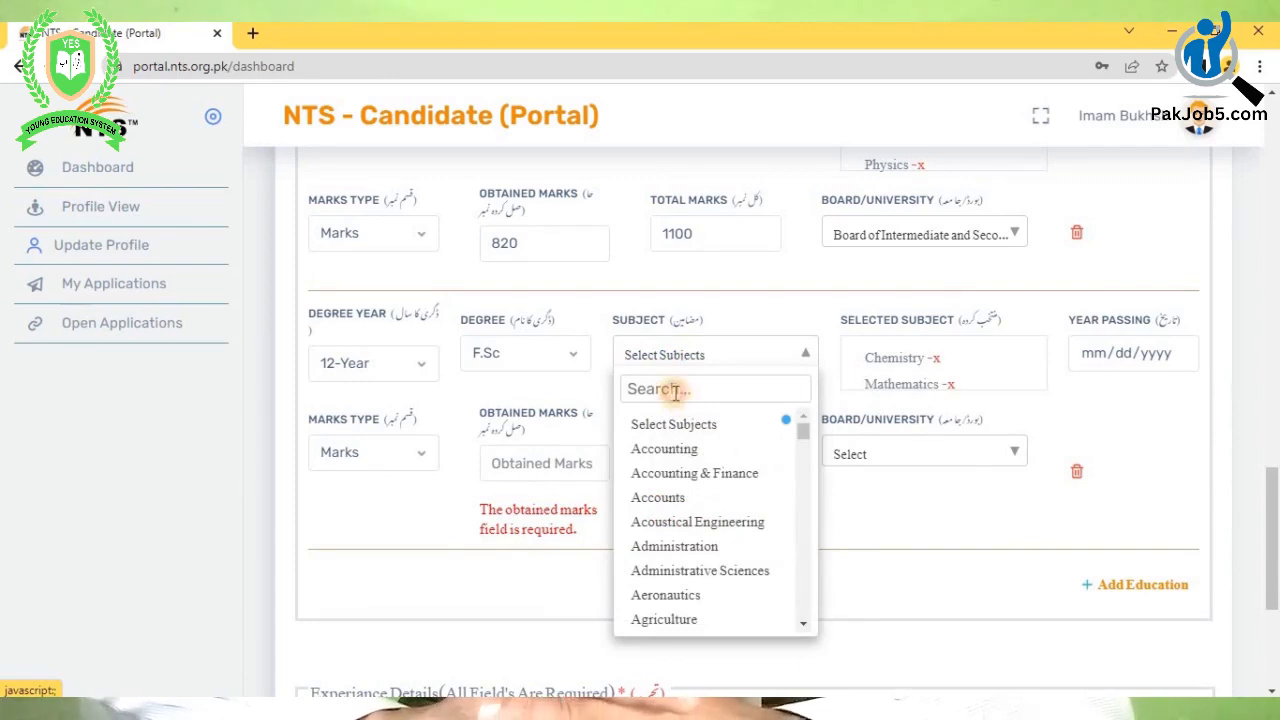
click(676, 391)
text(physc)
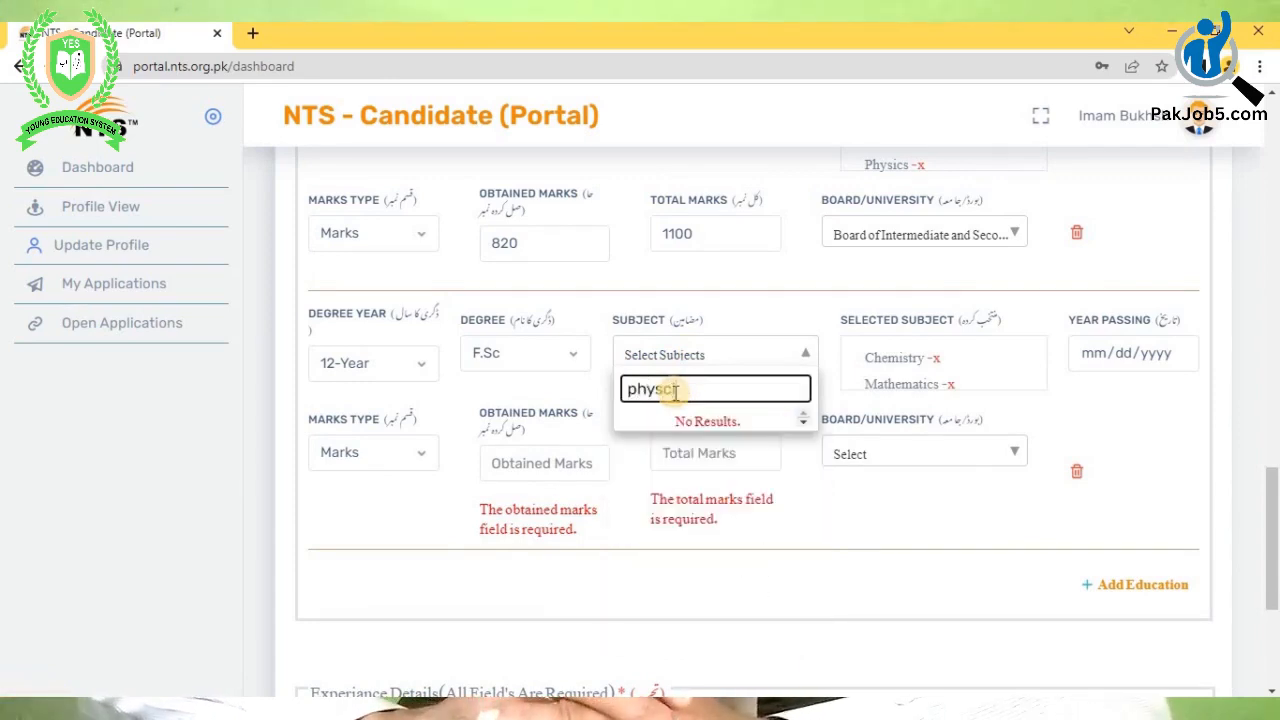
key(BackSpace)
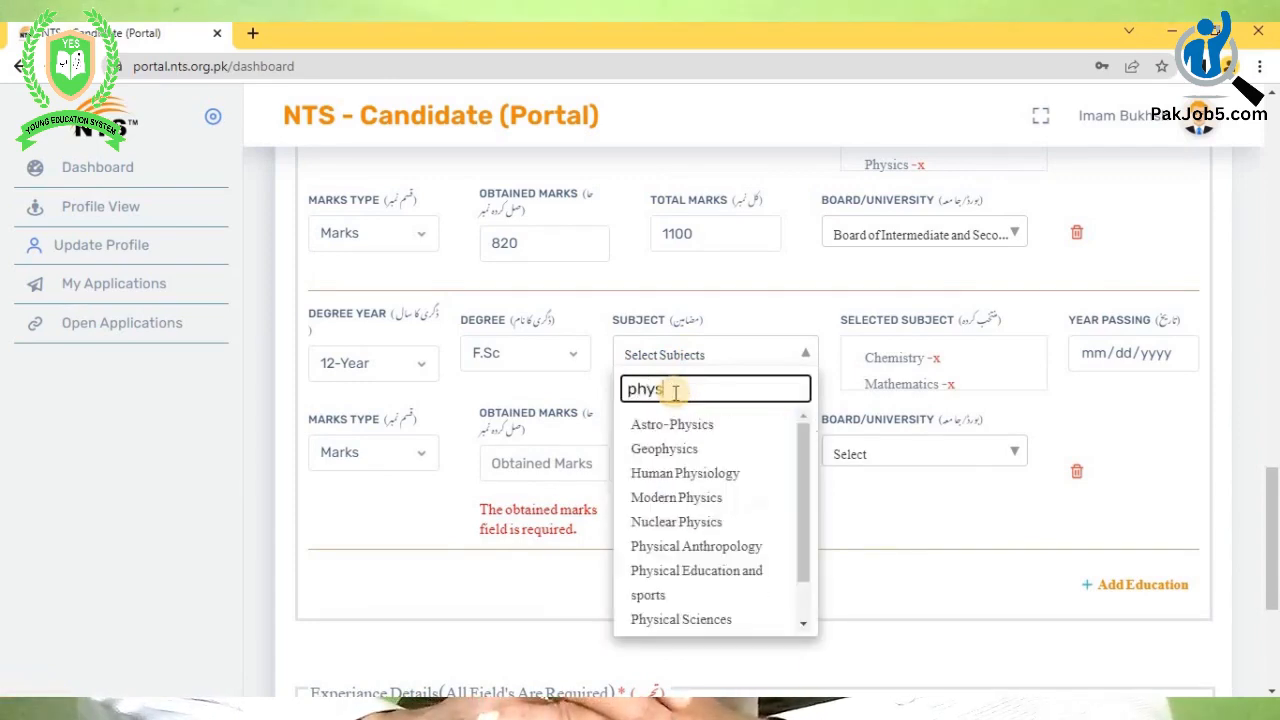
scroll(660, 566, down, 1)
click(657, 620)
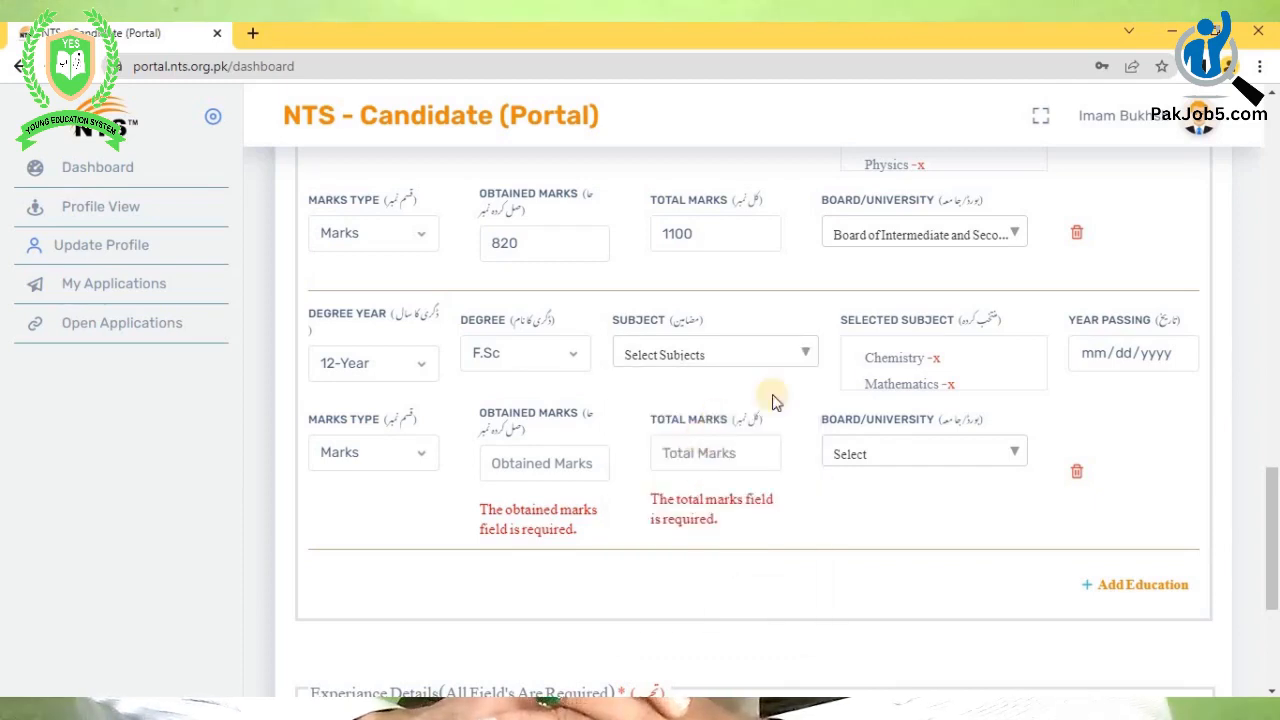
- Set the F.Sc Year Passing date to 09/17/2018 in the calendar
click(1101, 361)
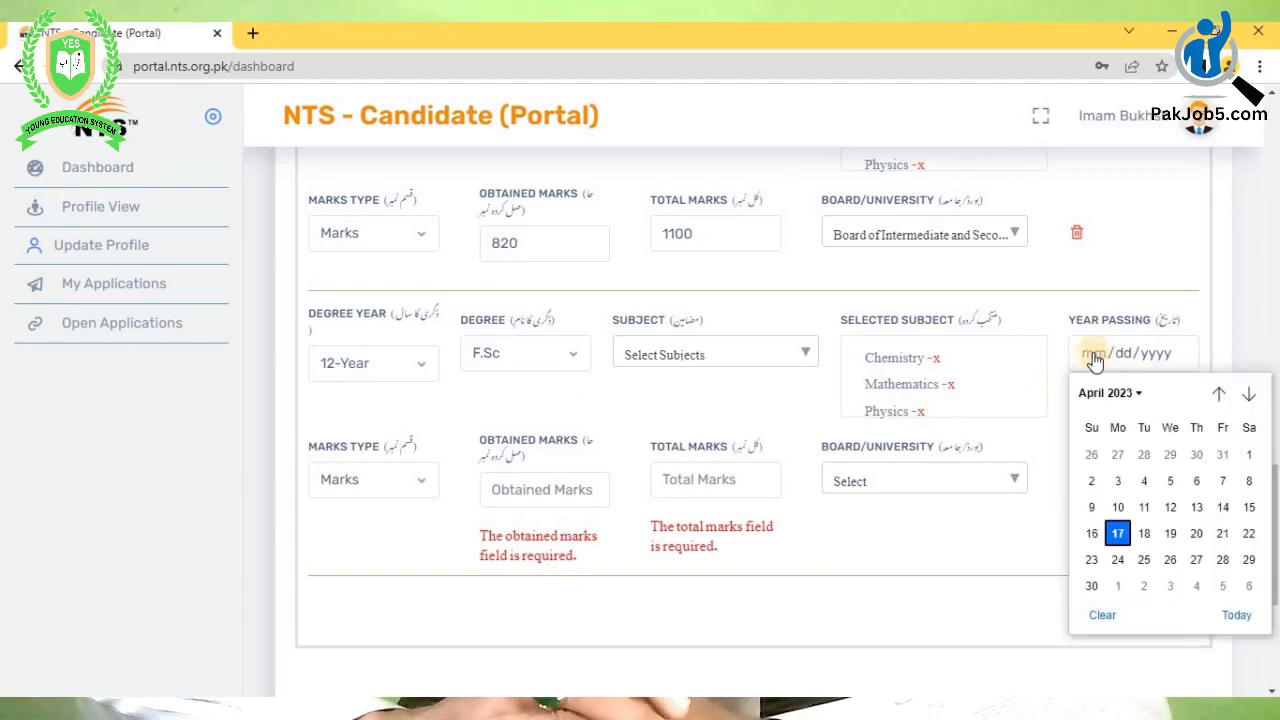
click(1138, 394)
scroll(1137, 563, up, 3)
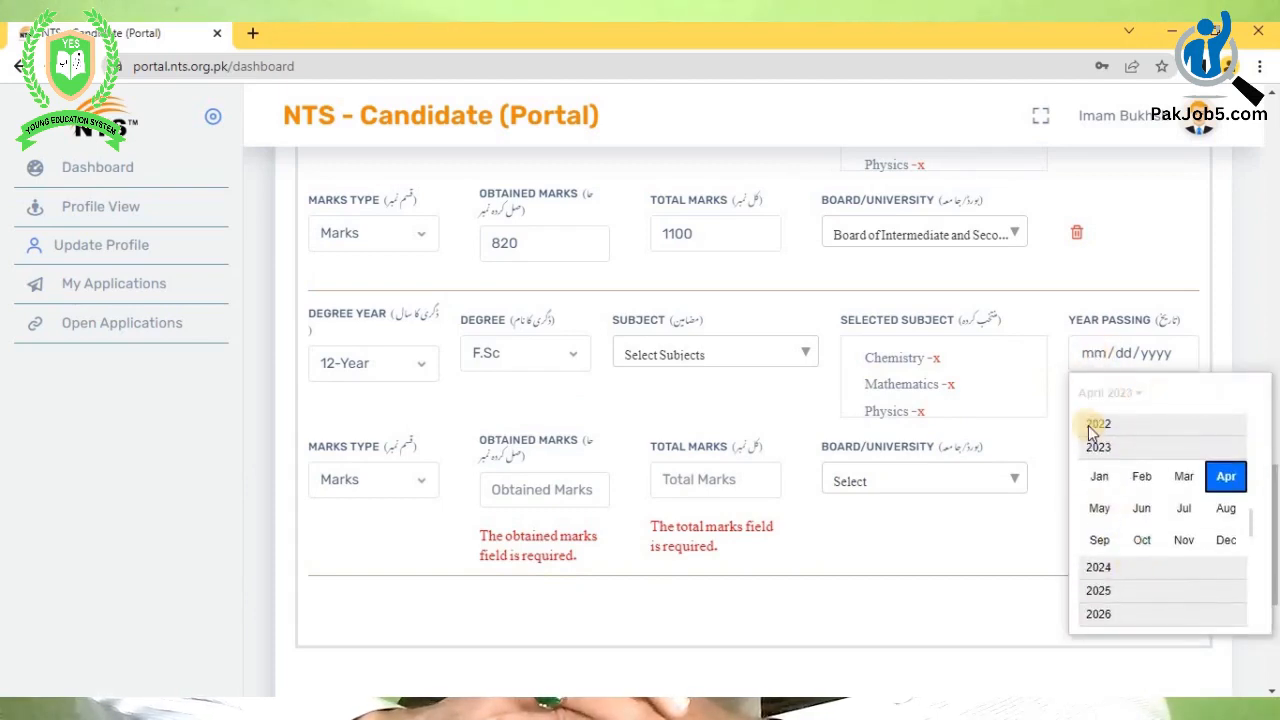
scroll(1107, 447, up, 2)
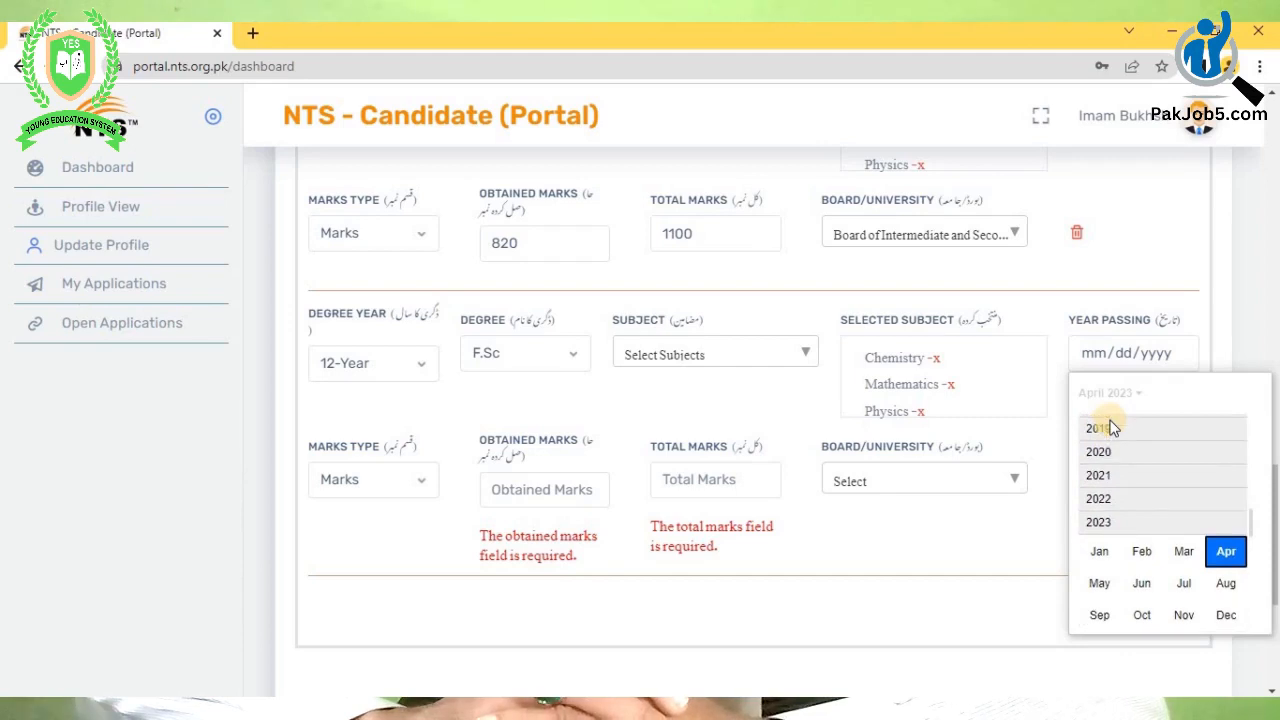
click(1116, 423)
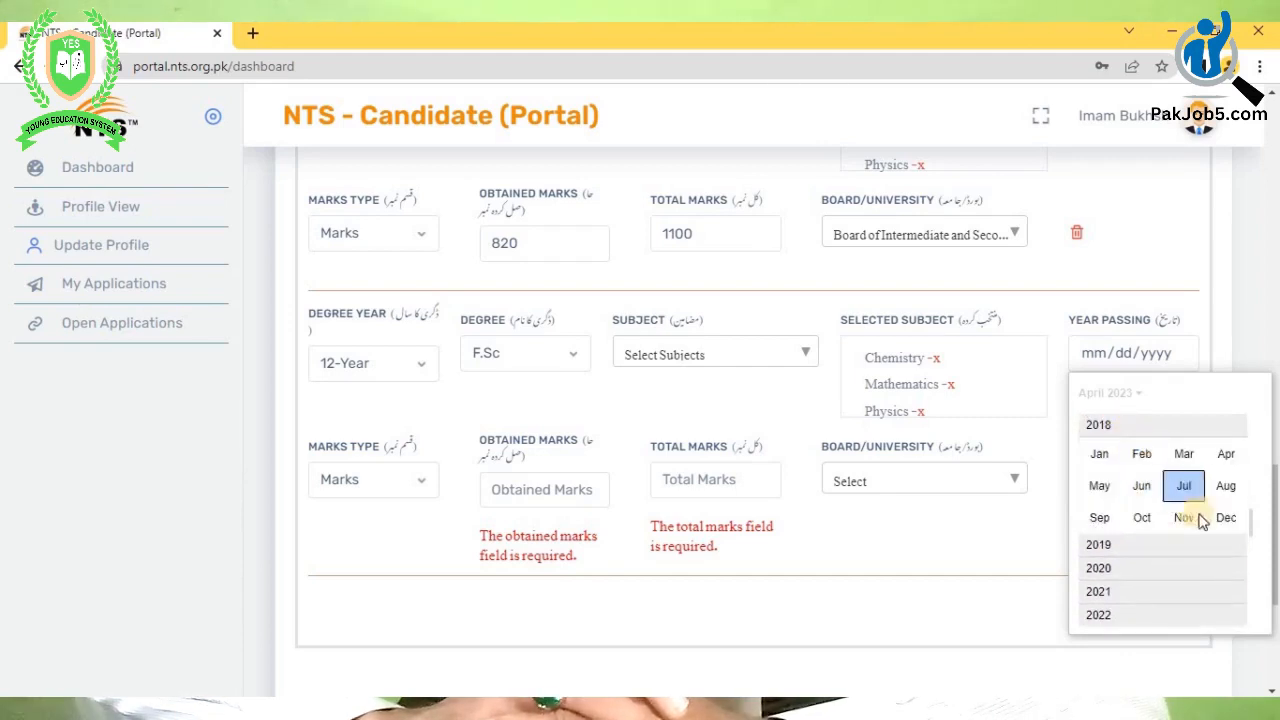
click(1099, 517)
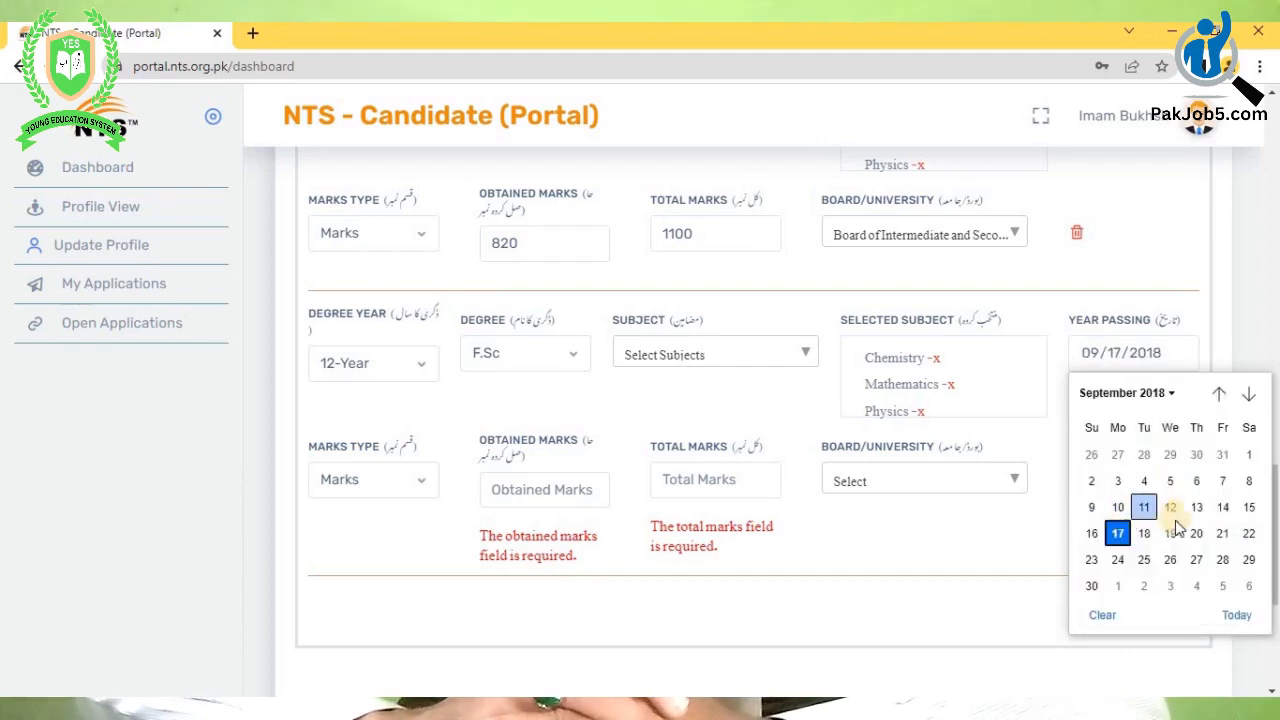
click(1116, 530)
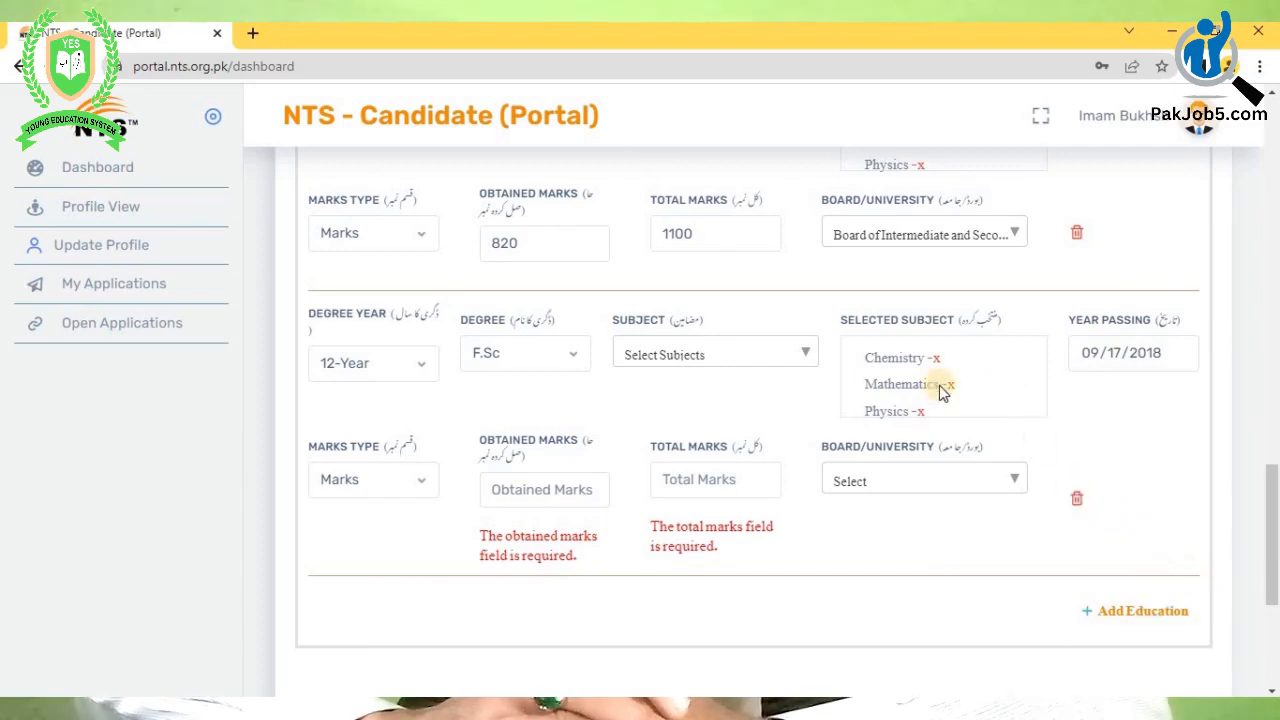
- Keep the marks type as Marks and enter 615 out of 1100
click(345, 480)
click(337, 506)
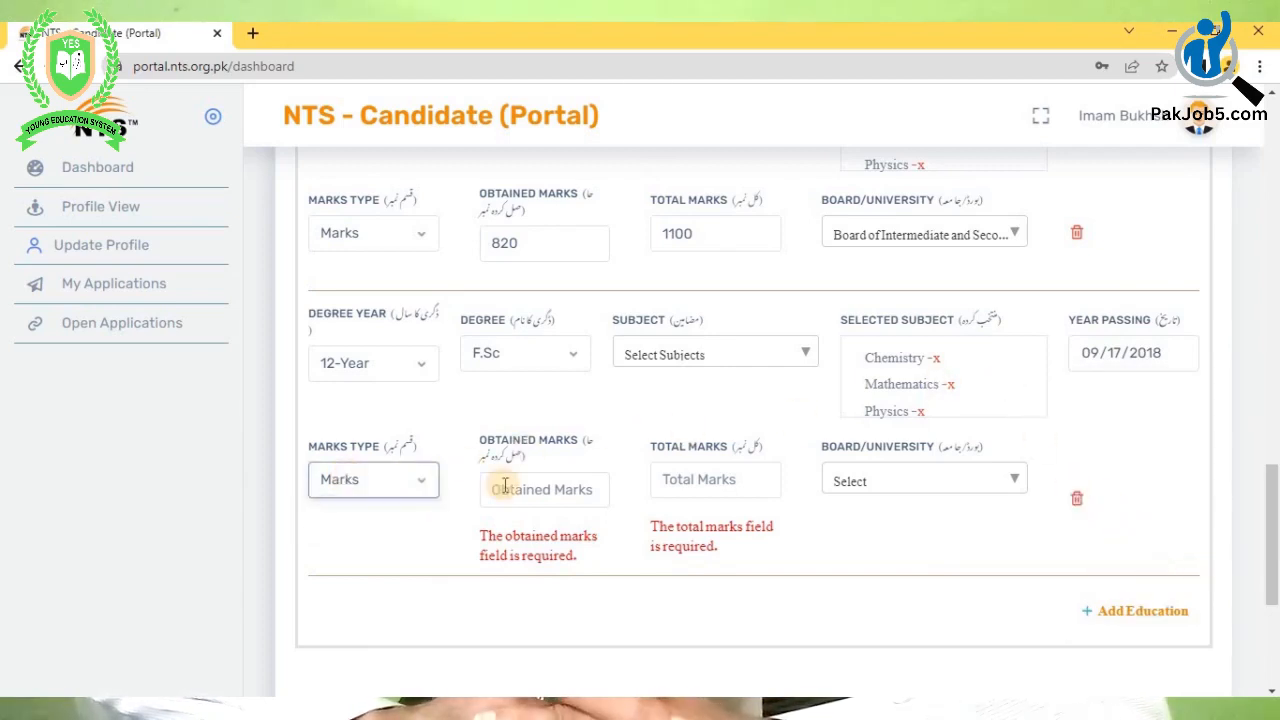
click(505, 488)
text(61)
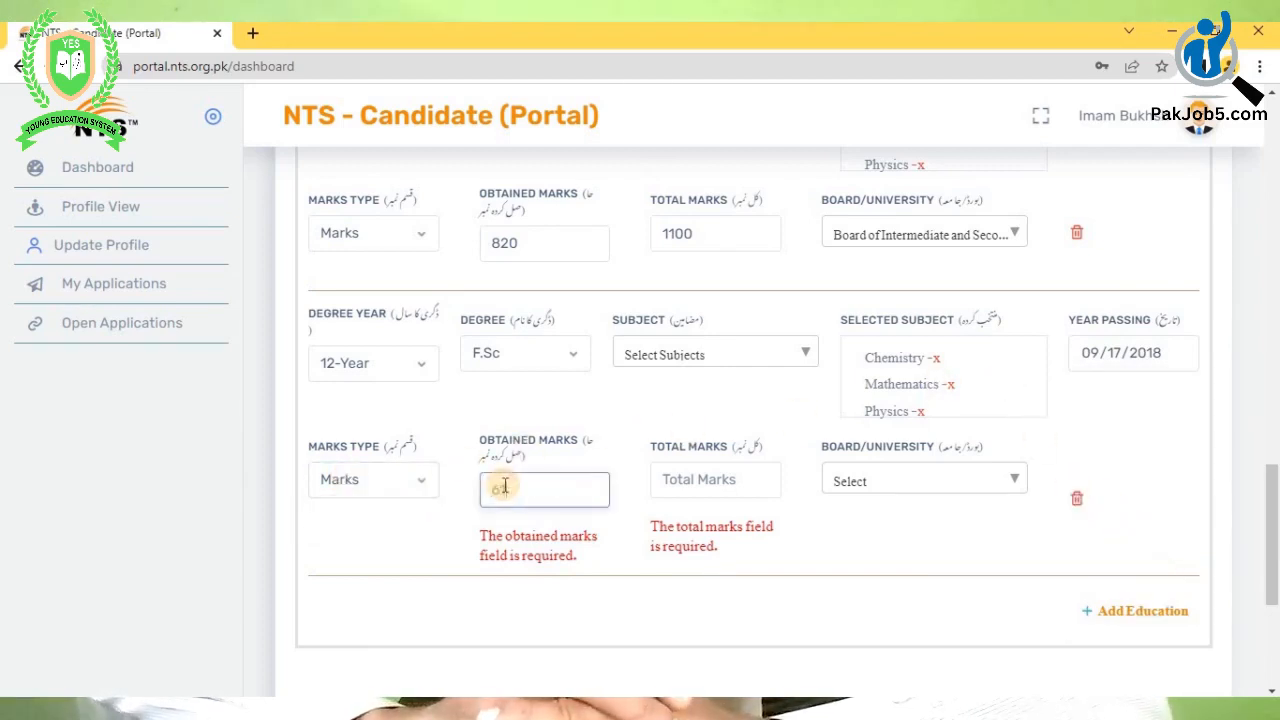
text(5)
click(680, 481)
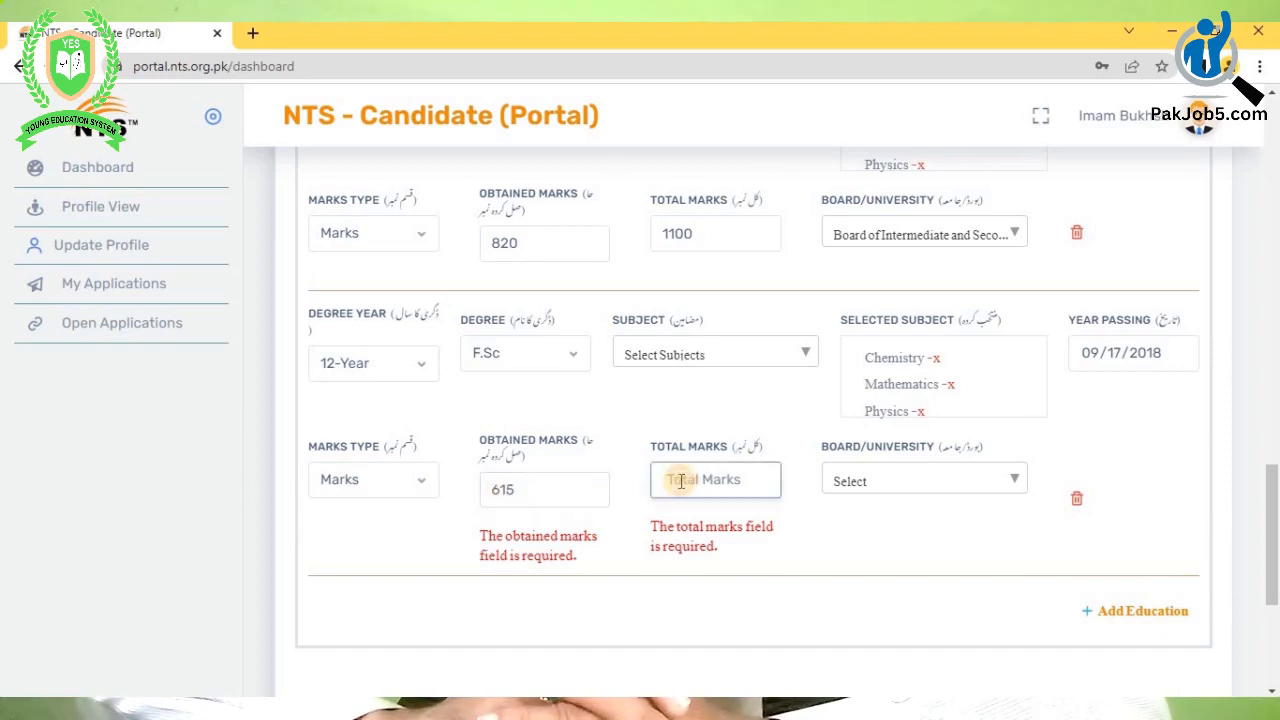
text(1100)
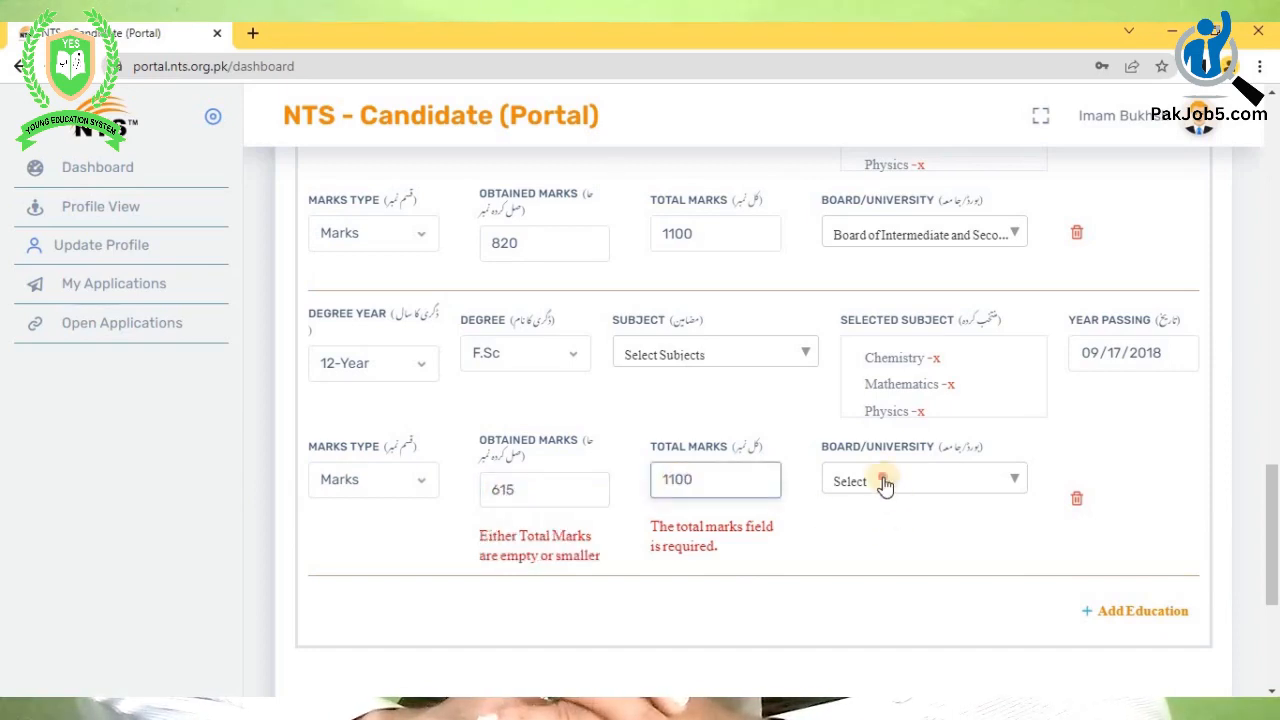
- Search 'board of' in Board/University and select the Board of Intermediate entry
click(876, 484)
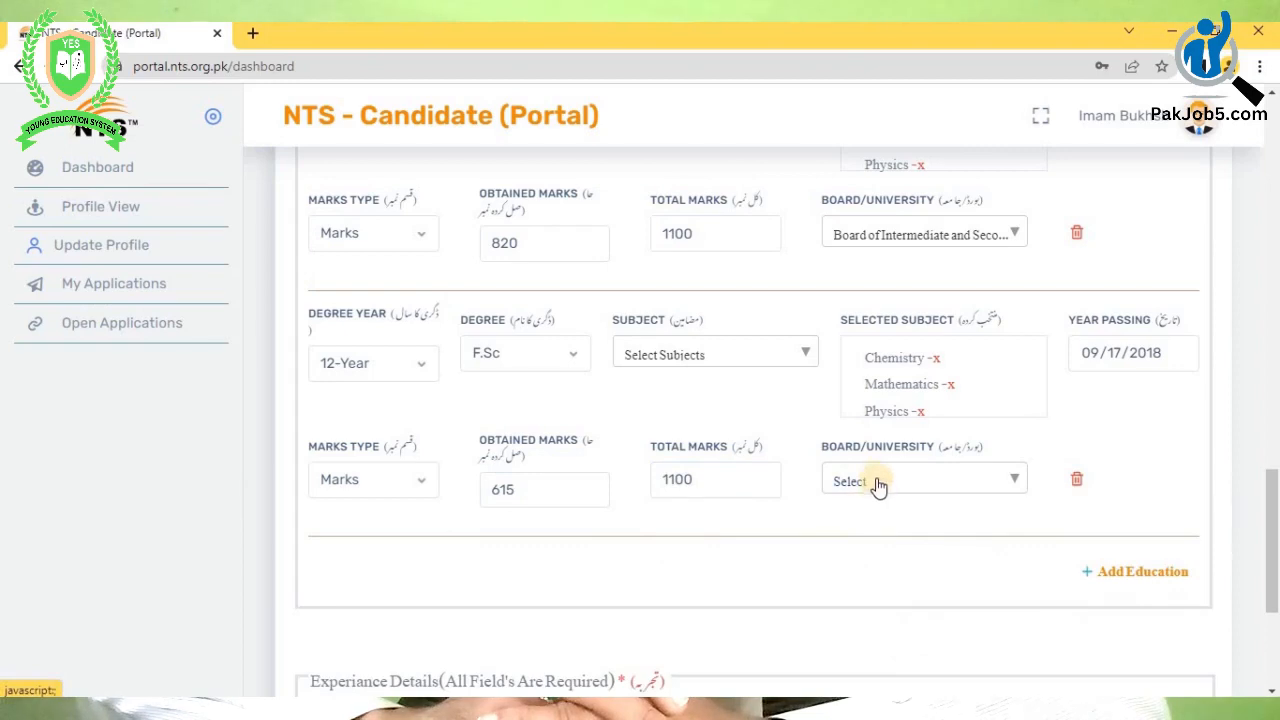
click(877, 484)
click(866, 513)
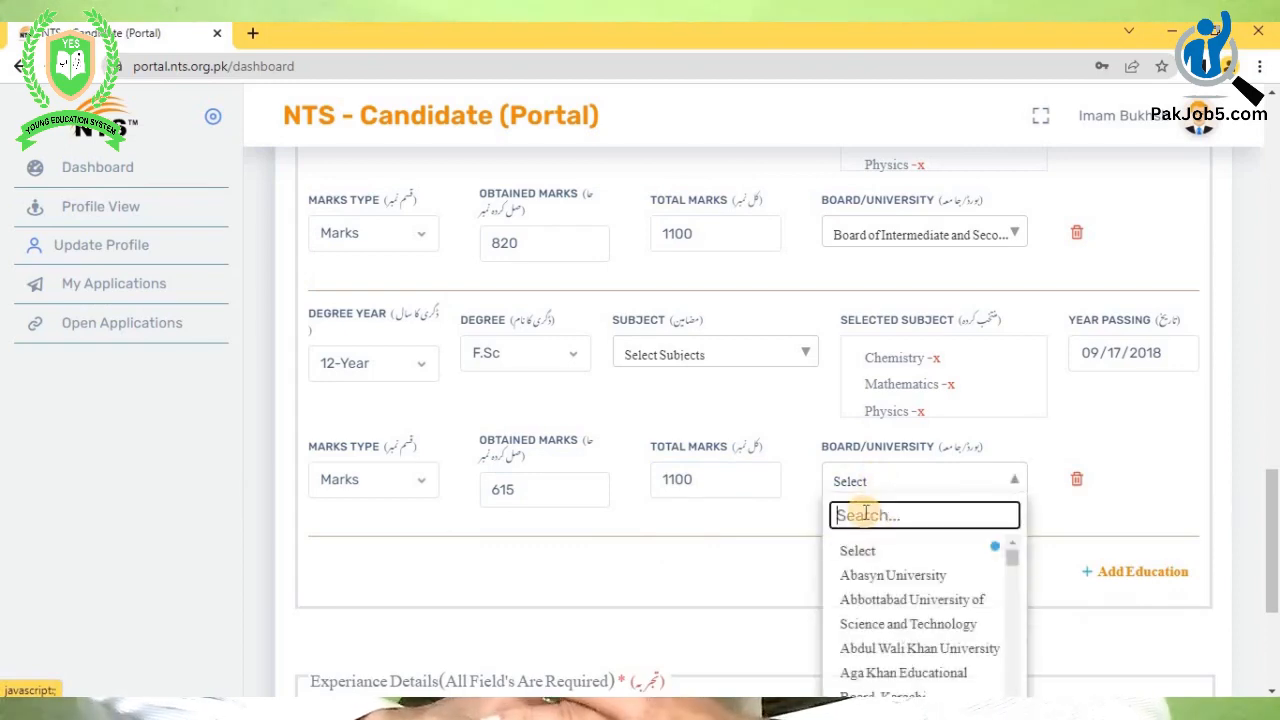
text(board of inter)
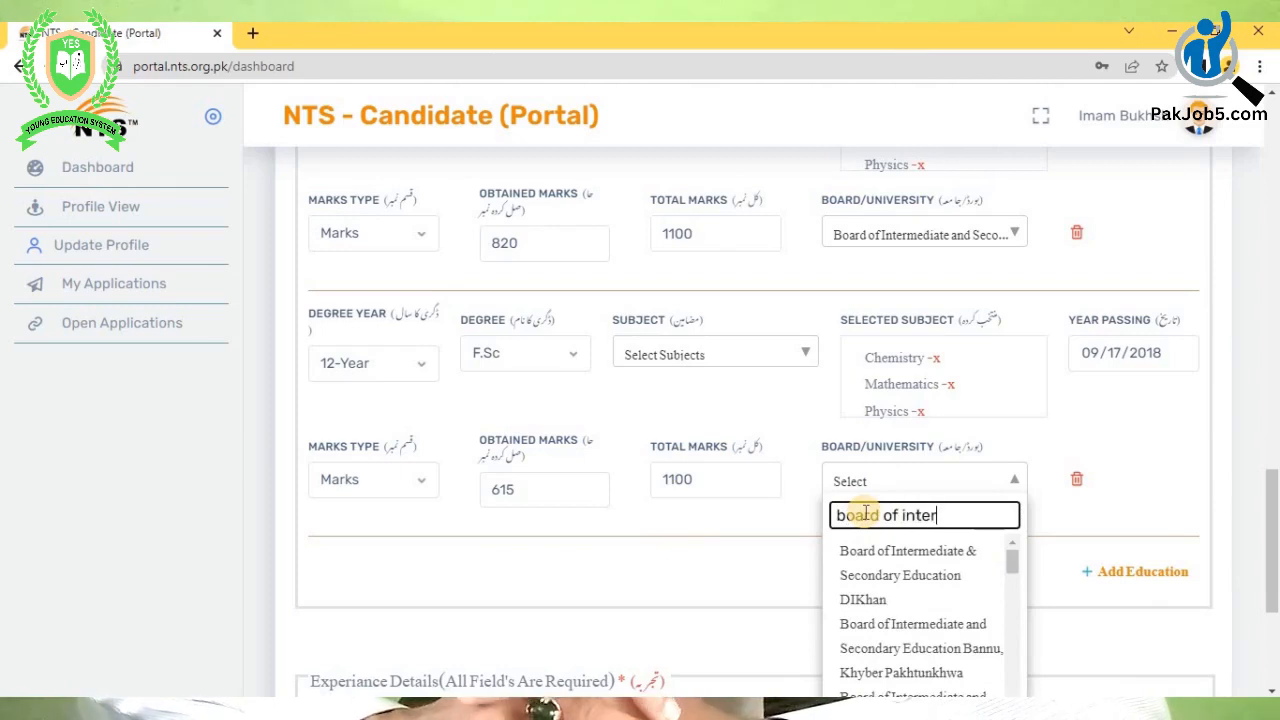
scroll(922, 598, down, 5)
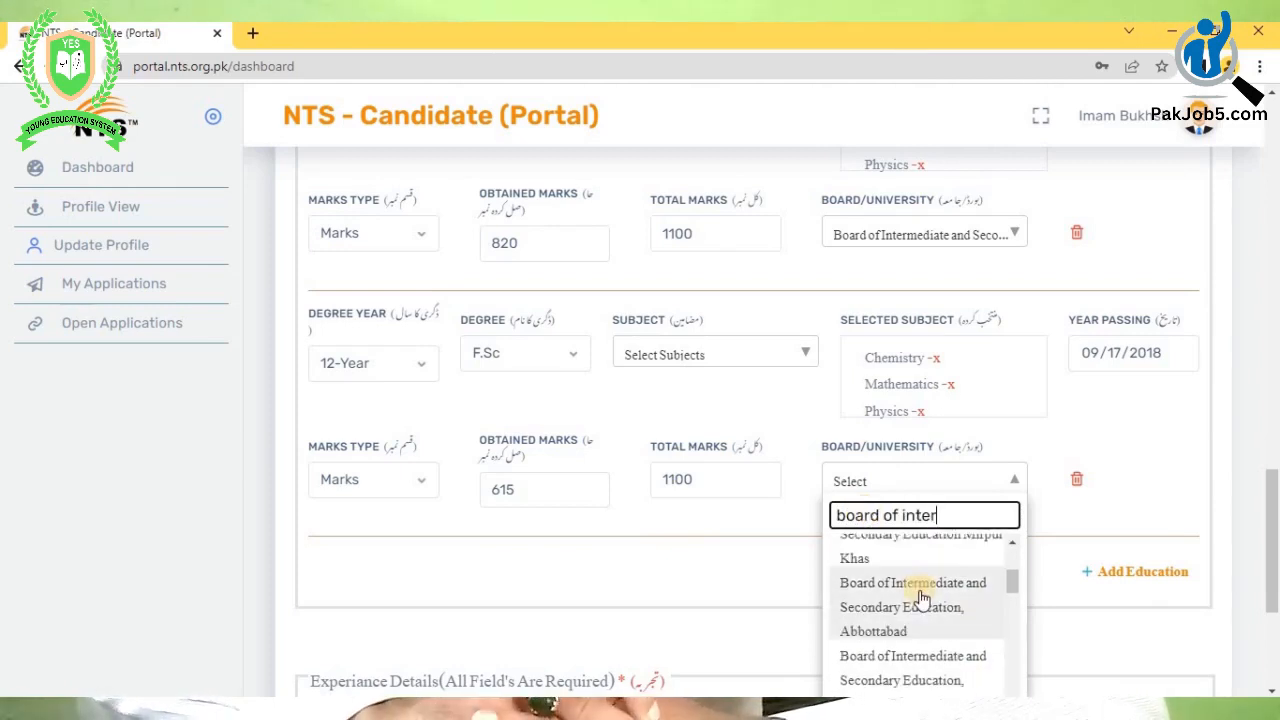
scroll(922, 598, down, 4)
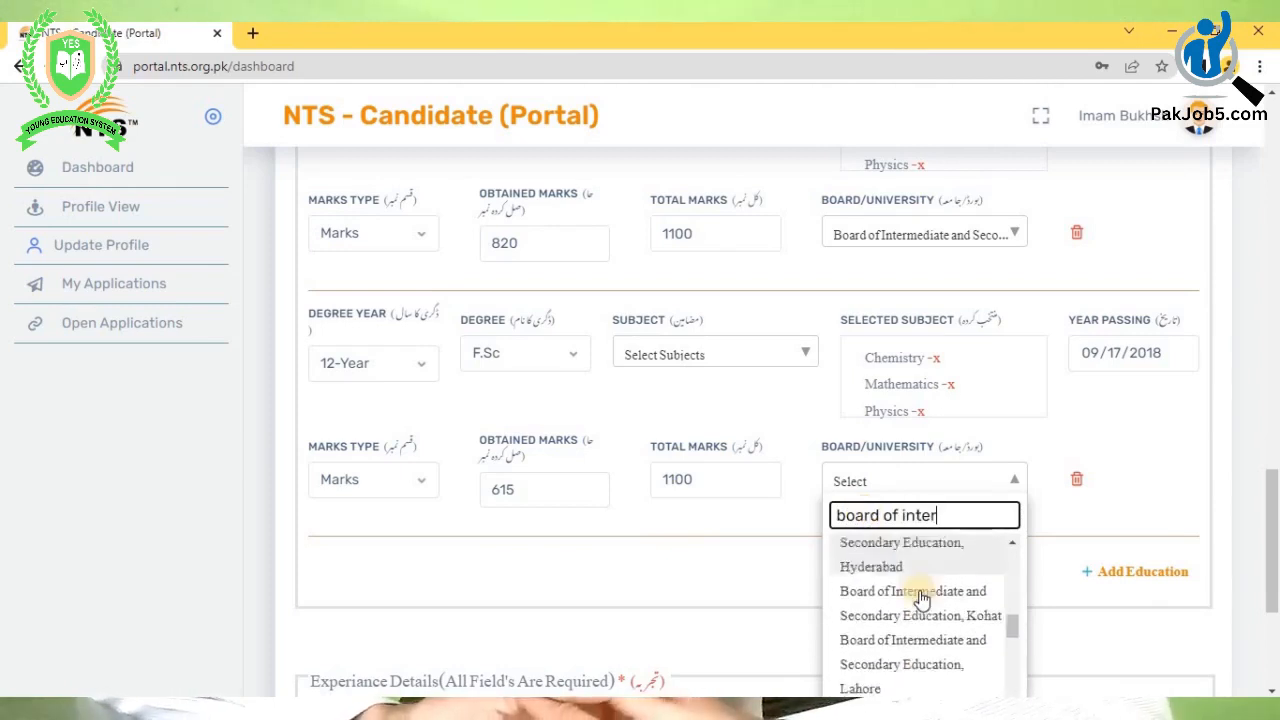
scroll(922, 598, down, 3)
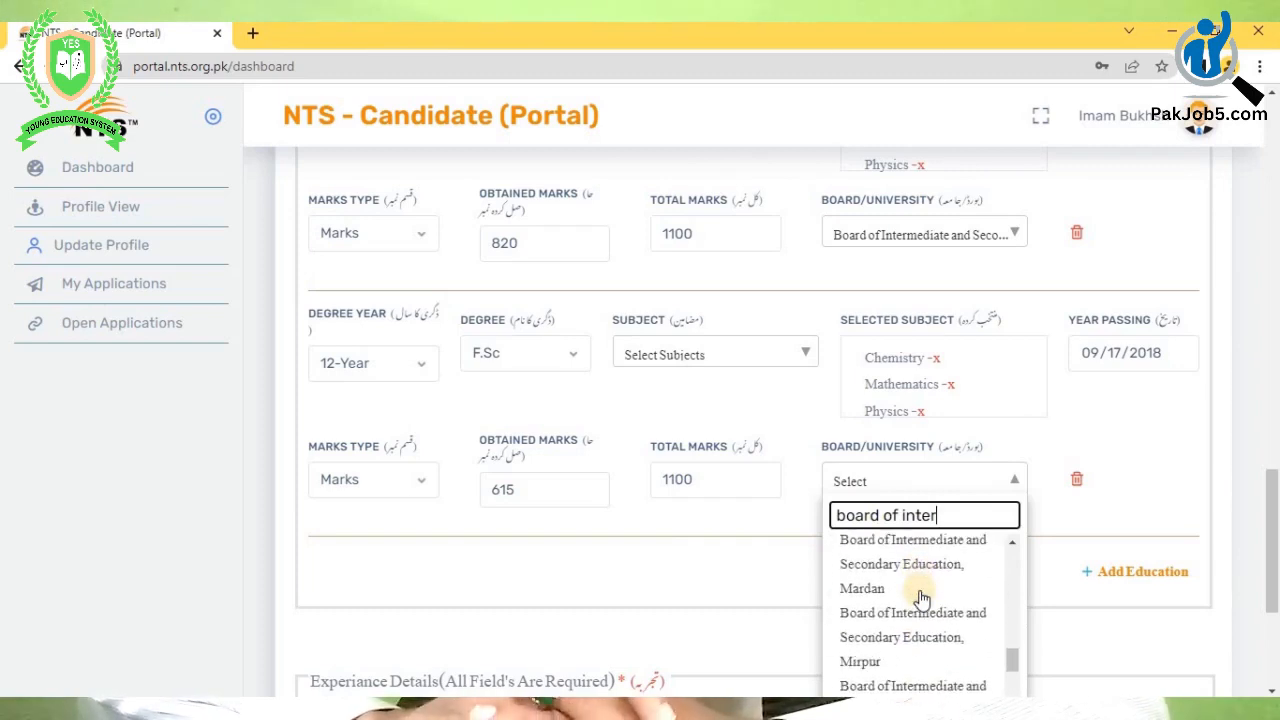
click(882, 628)
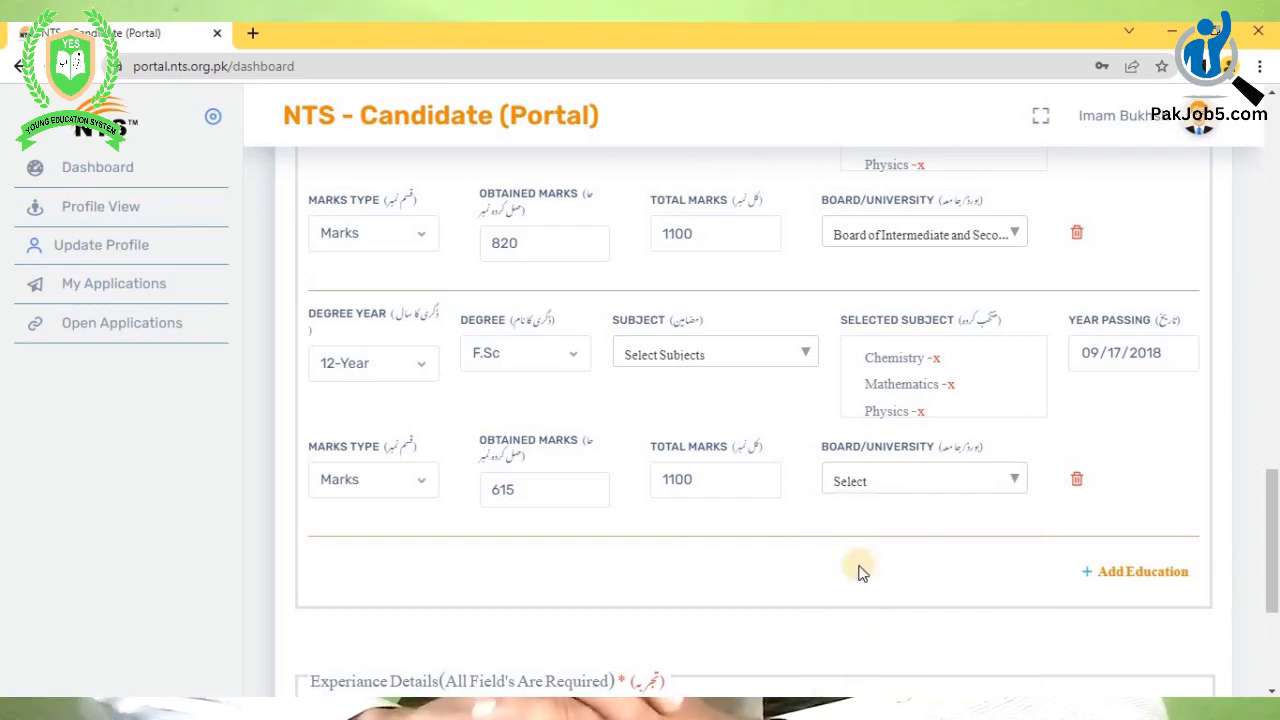
scroll(898, 530, down, 1)
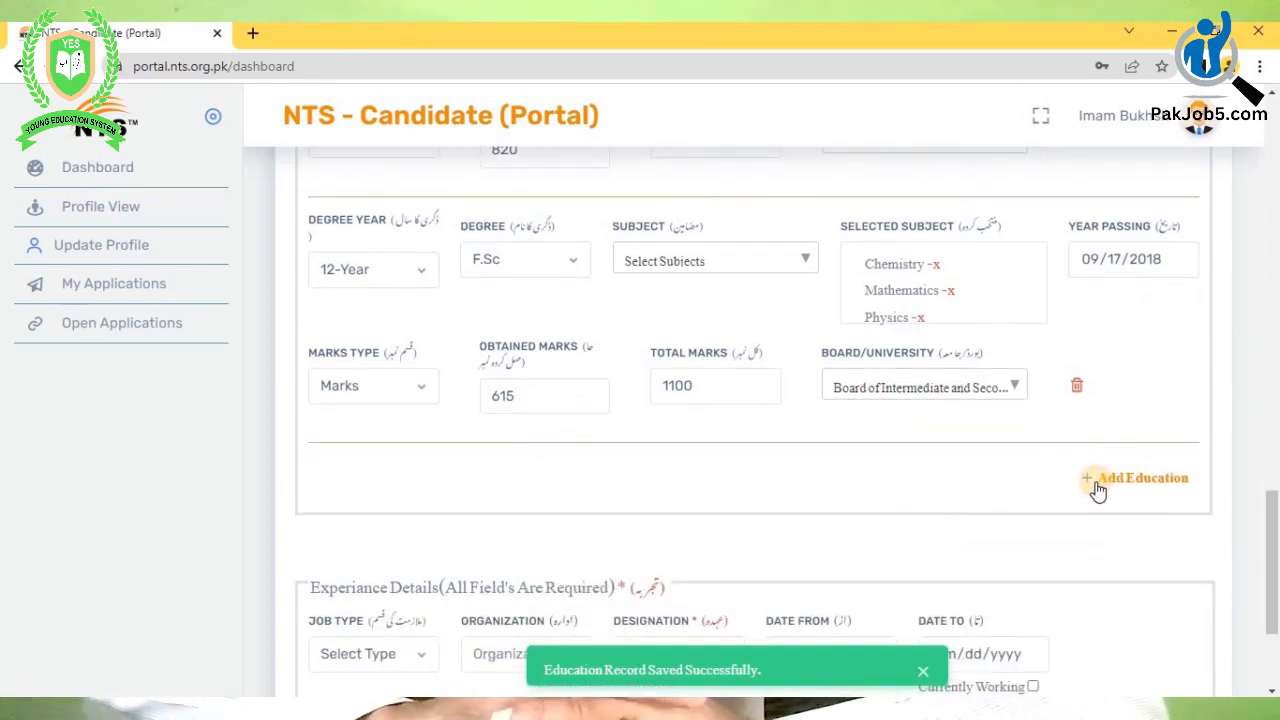
- Use + Add Education for a new row and pick 14-Year as its Degree Year
click(1098, 482)
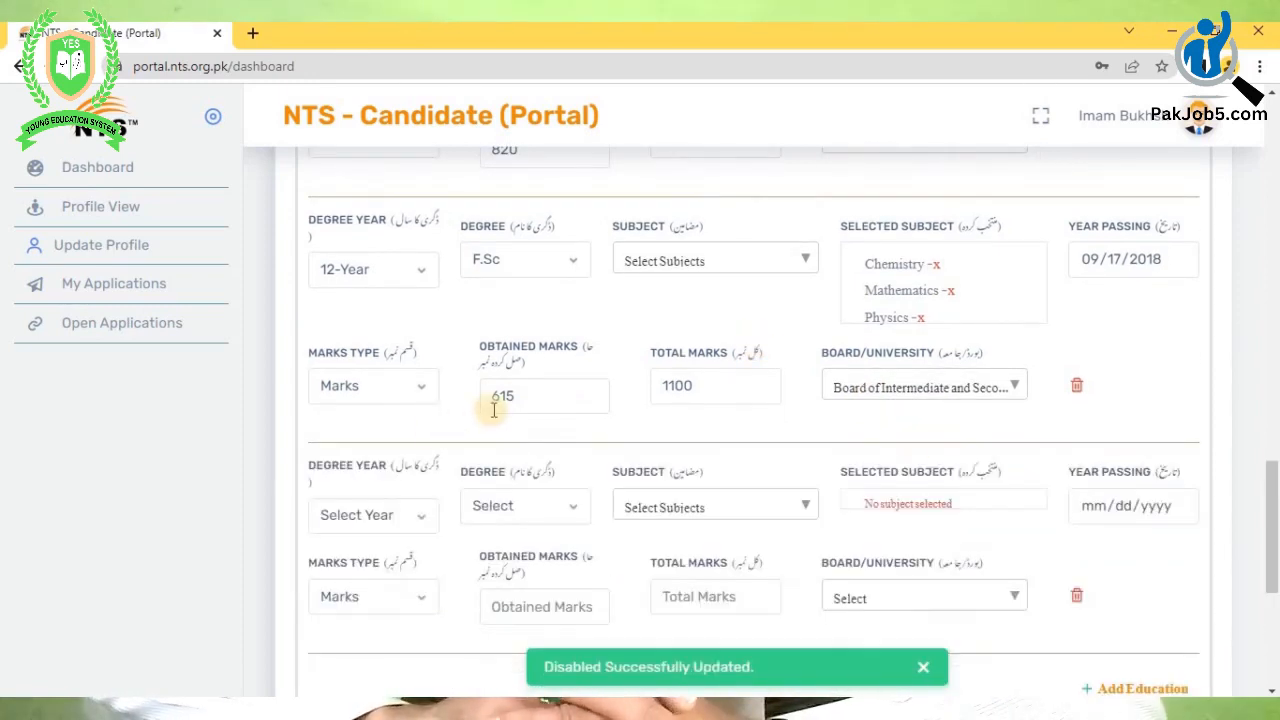
scroll(494, 410, down, 2)
click(416, 331)
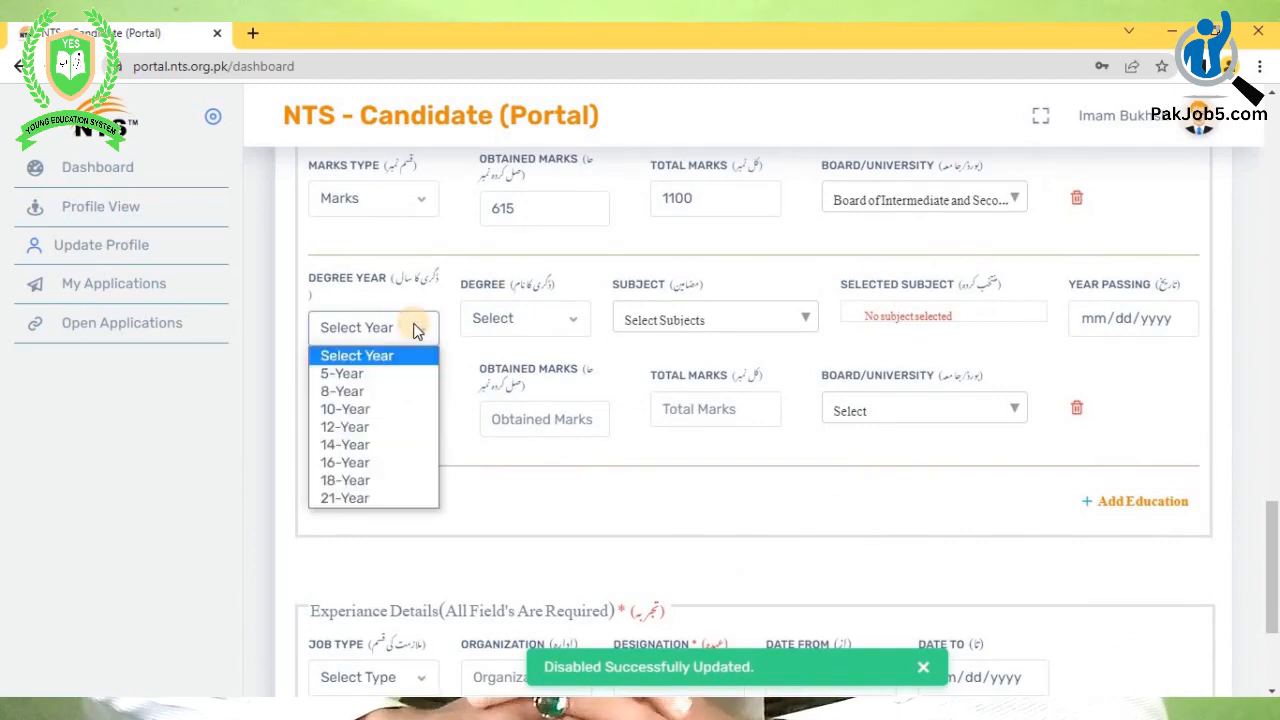
click(357, 443)
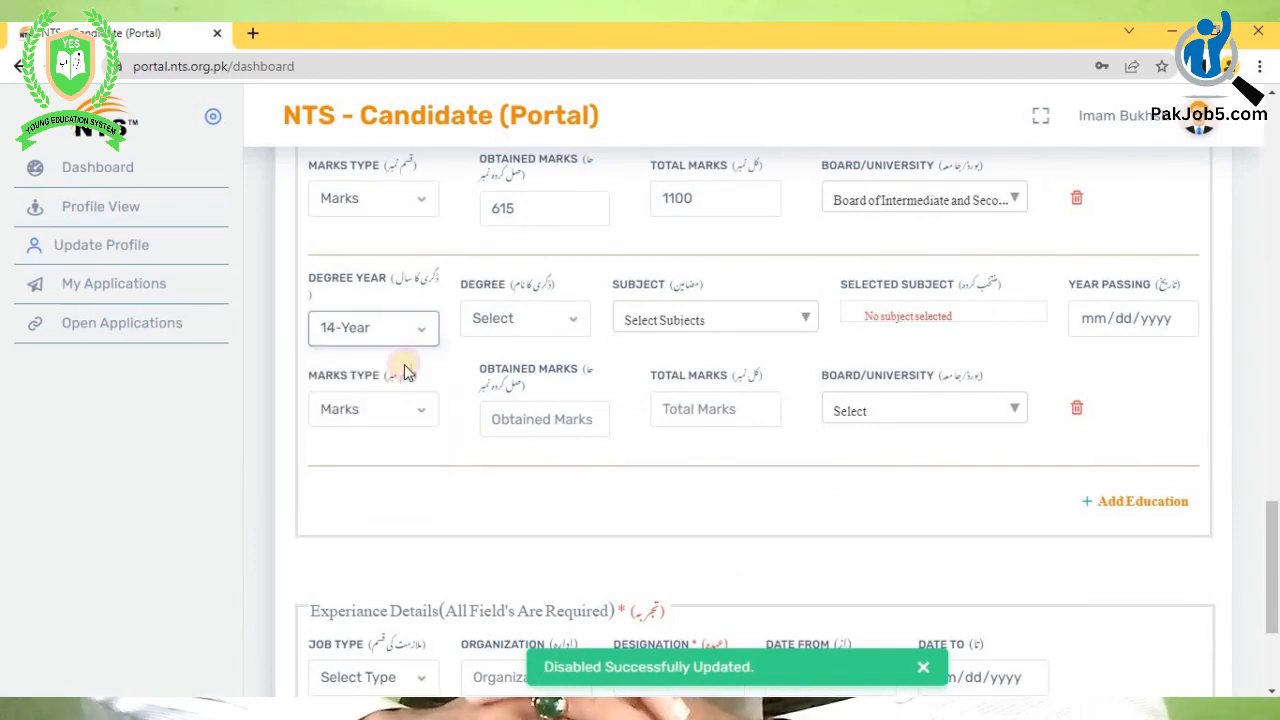
click(513, 328)
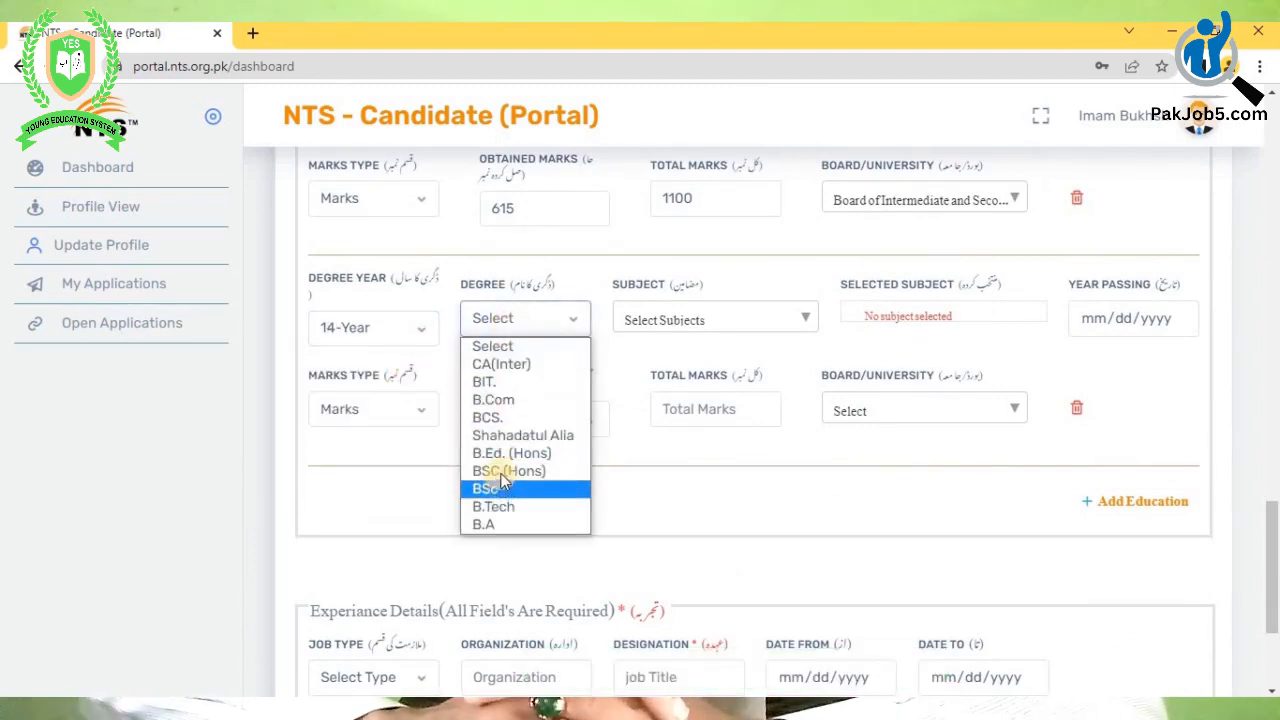
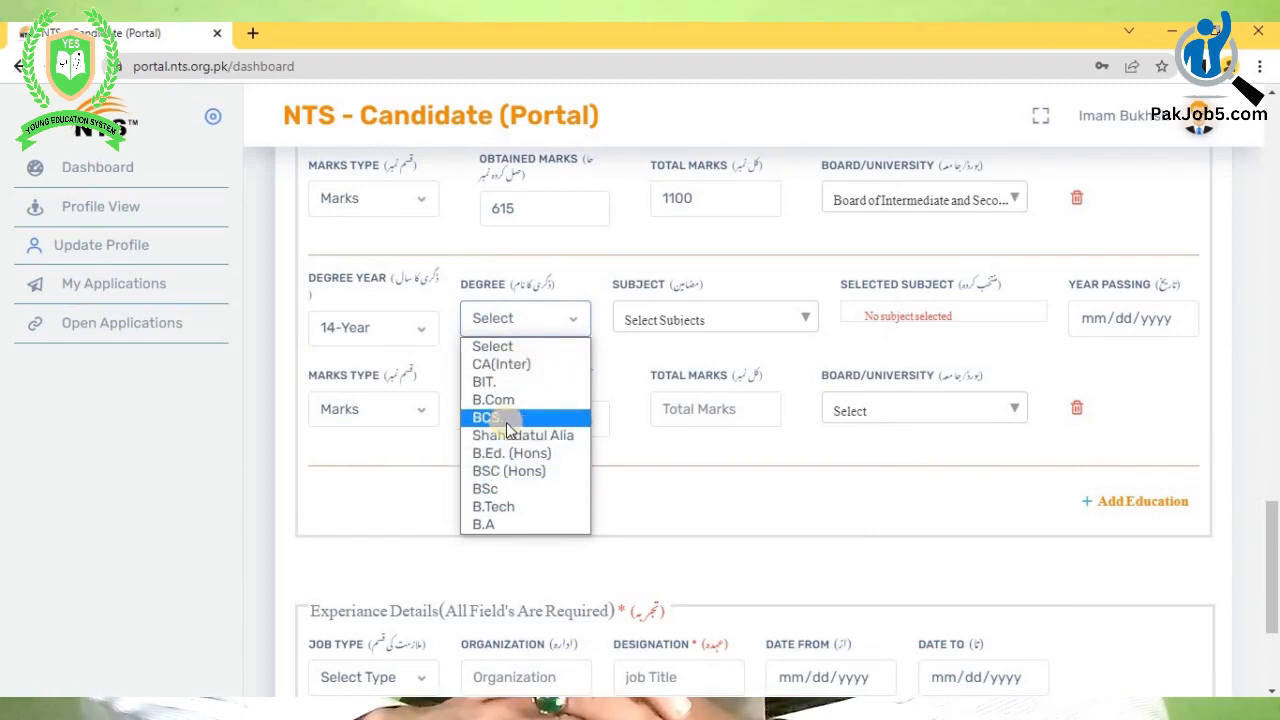
- Choose BSc as the degree and add Mathematics as its first subject
click(503, 490)
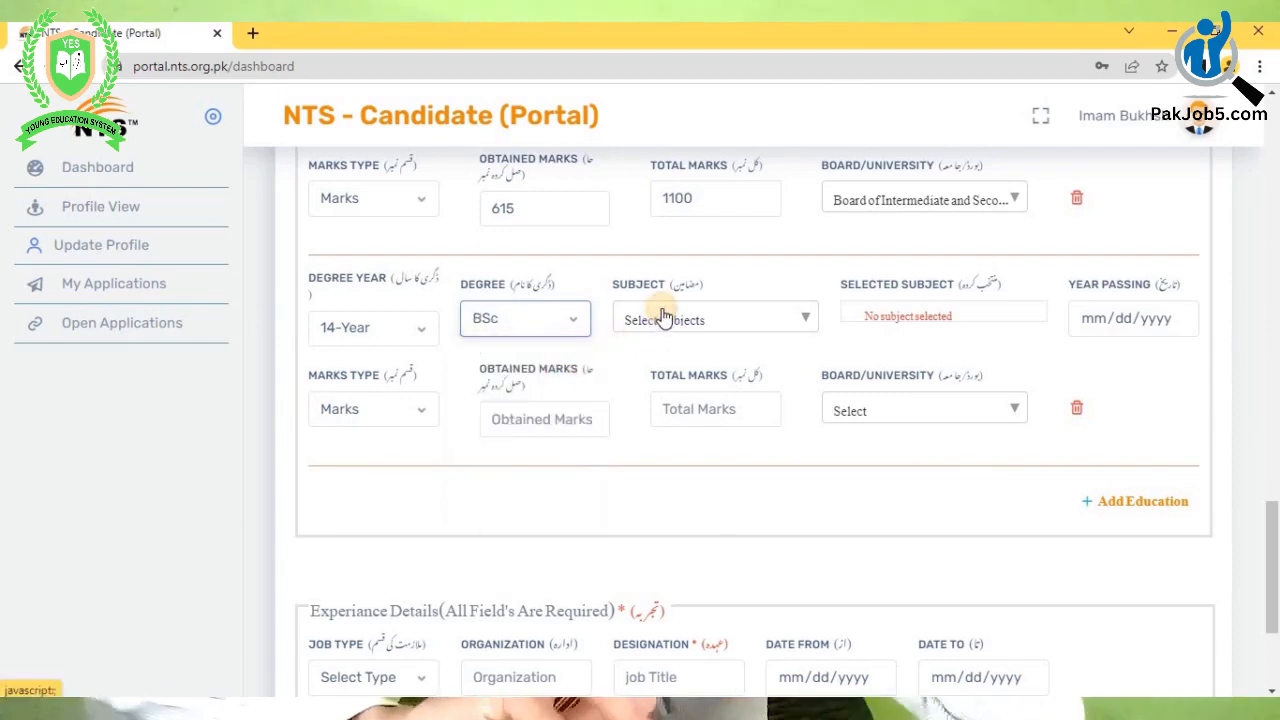
click(665, 318)
click(660, 355)
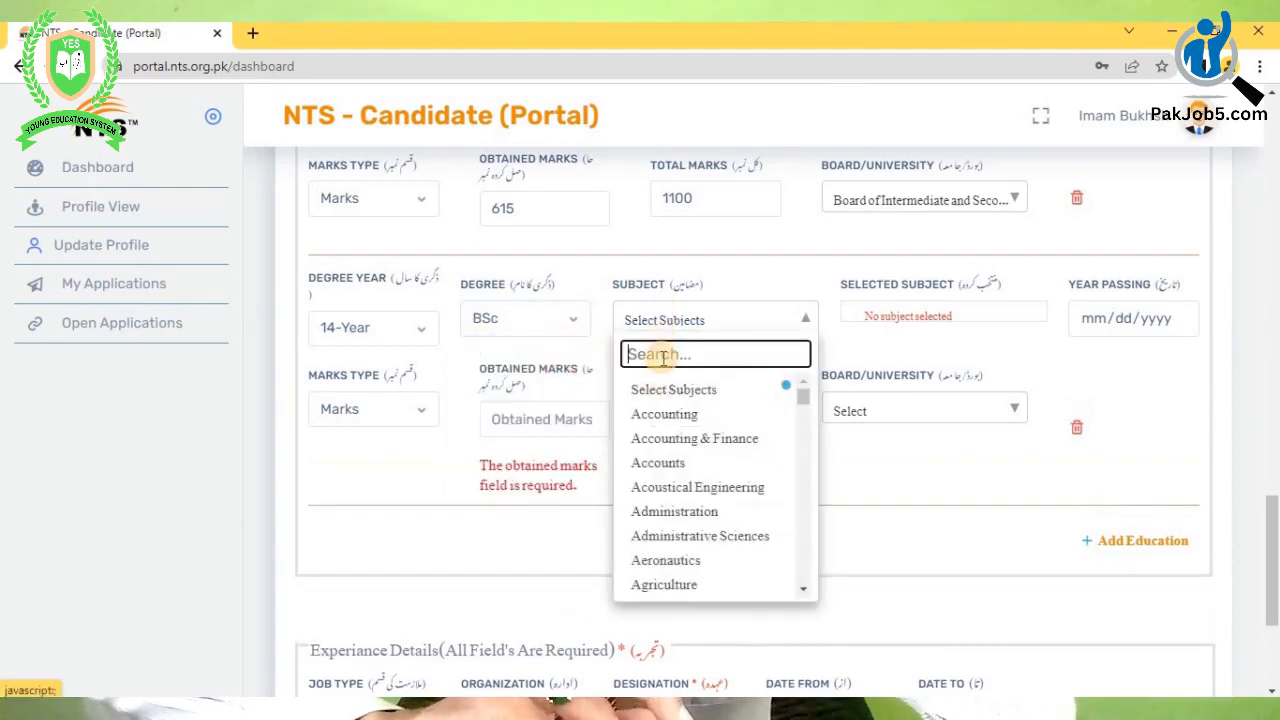
text(math)
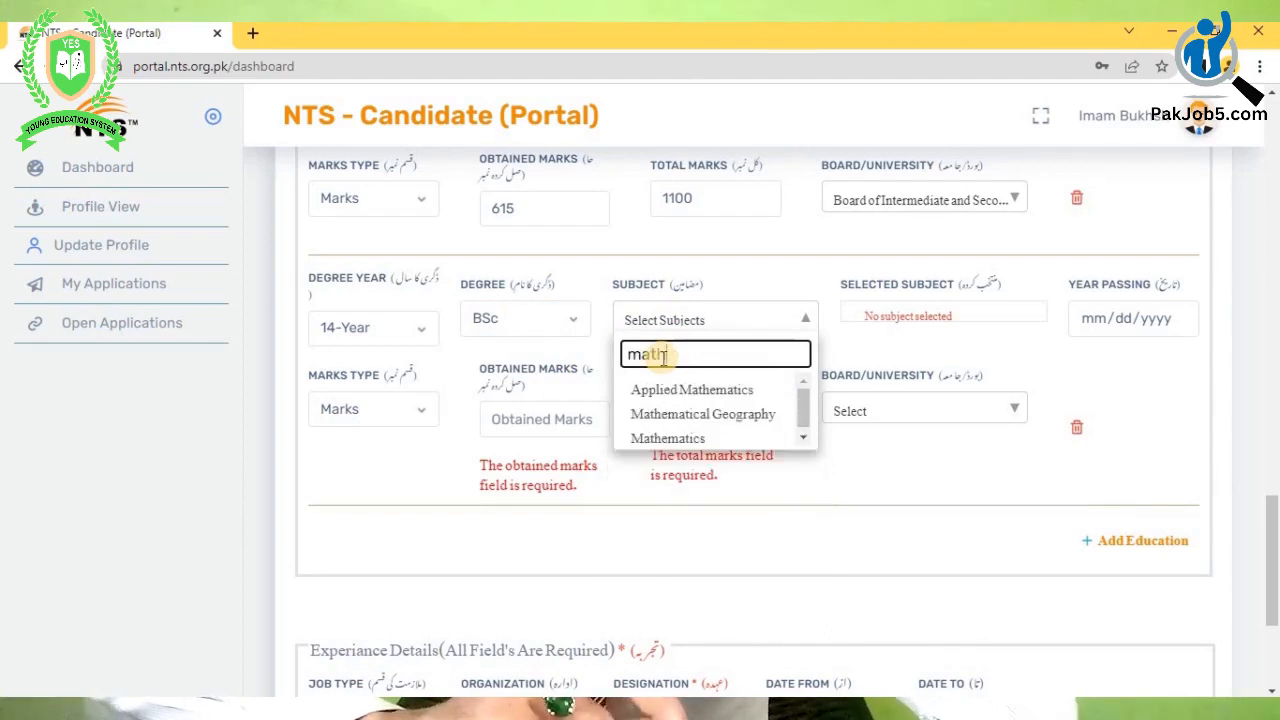
click(679, 440)
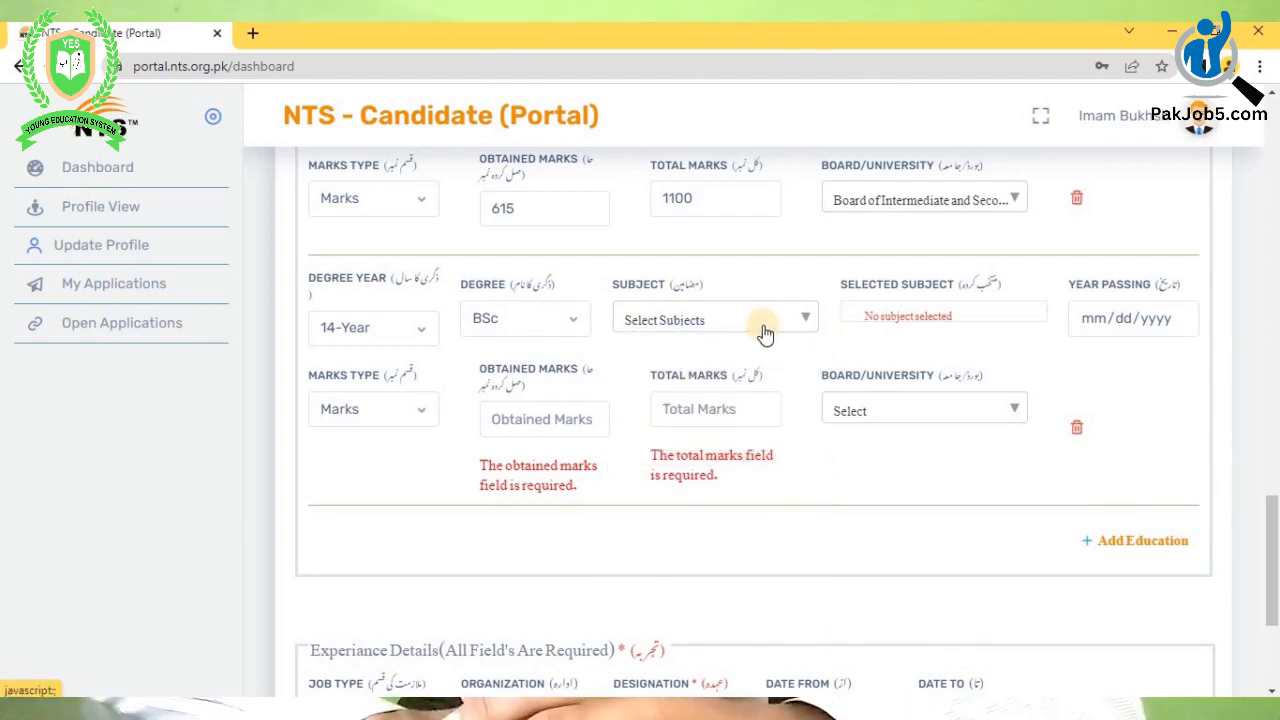
- Search 'phys' in the subject list and add Physics as the second subject
click(762, 326)
click(670, 354)
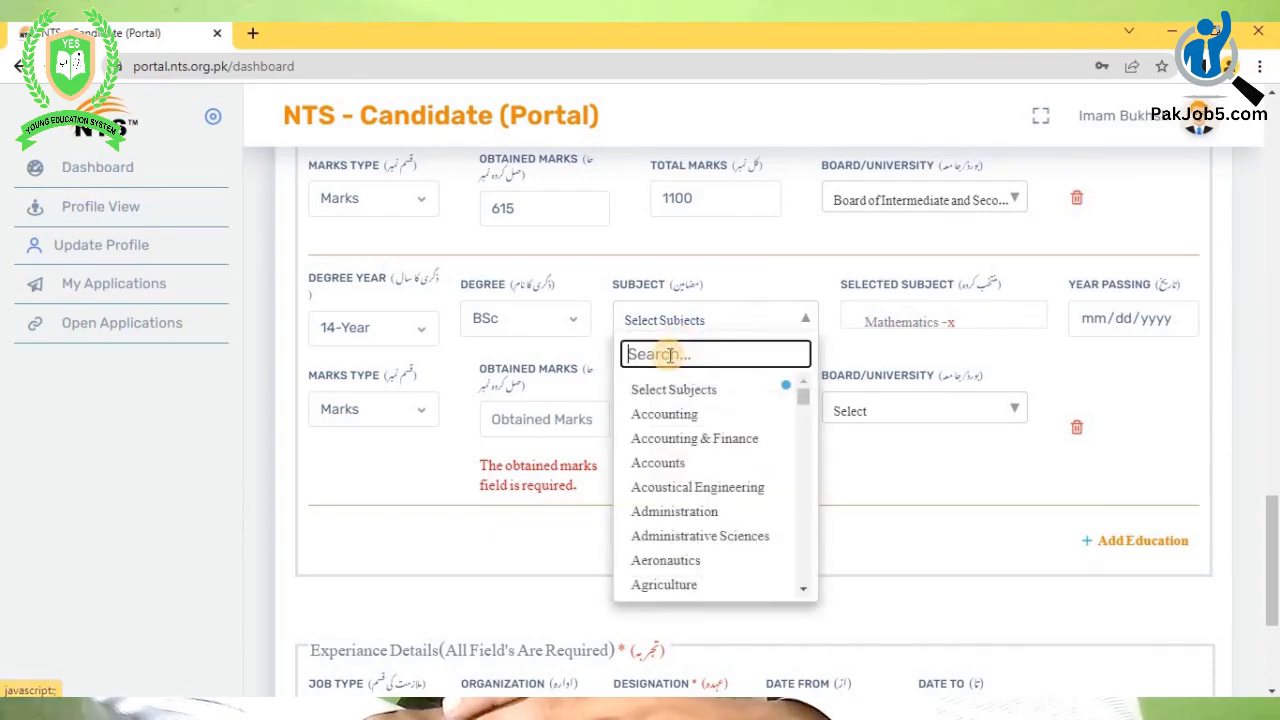
text(phy)
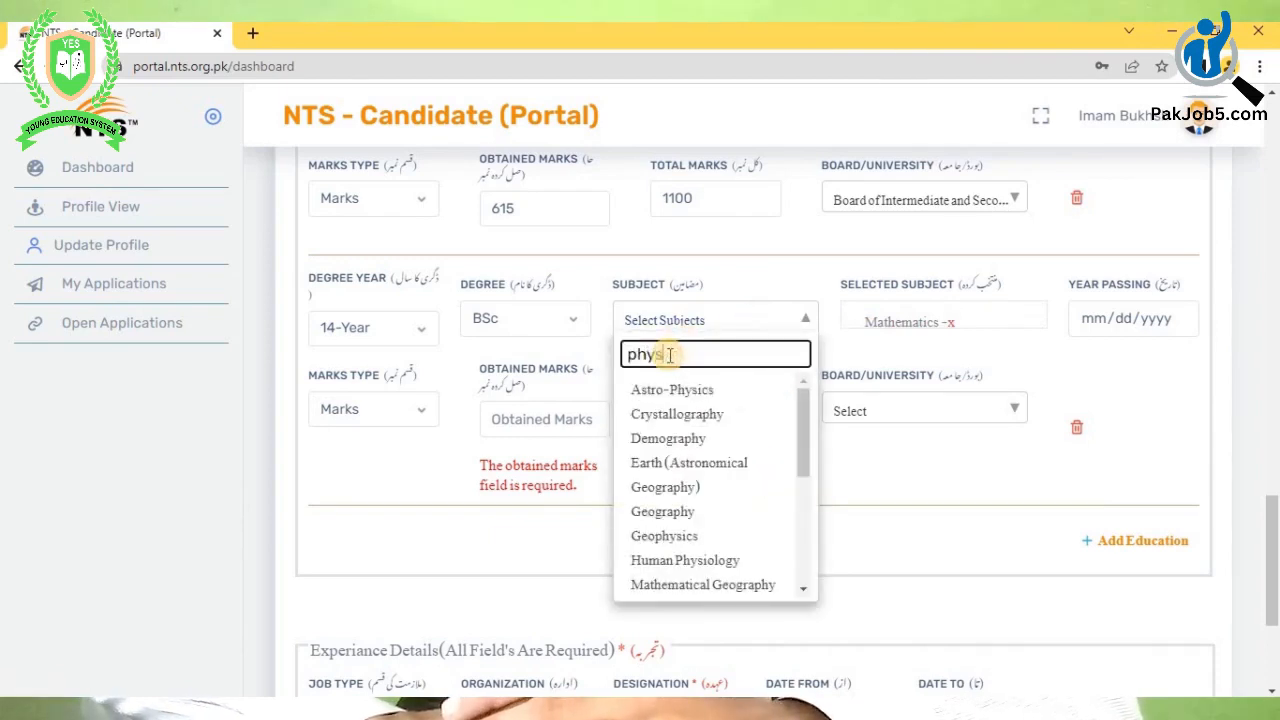
text(s)
scroll(658, 565, down, 2)
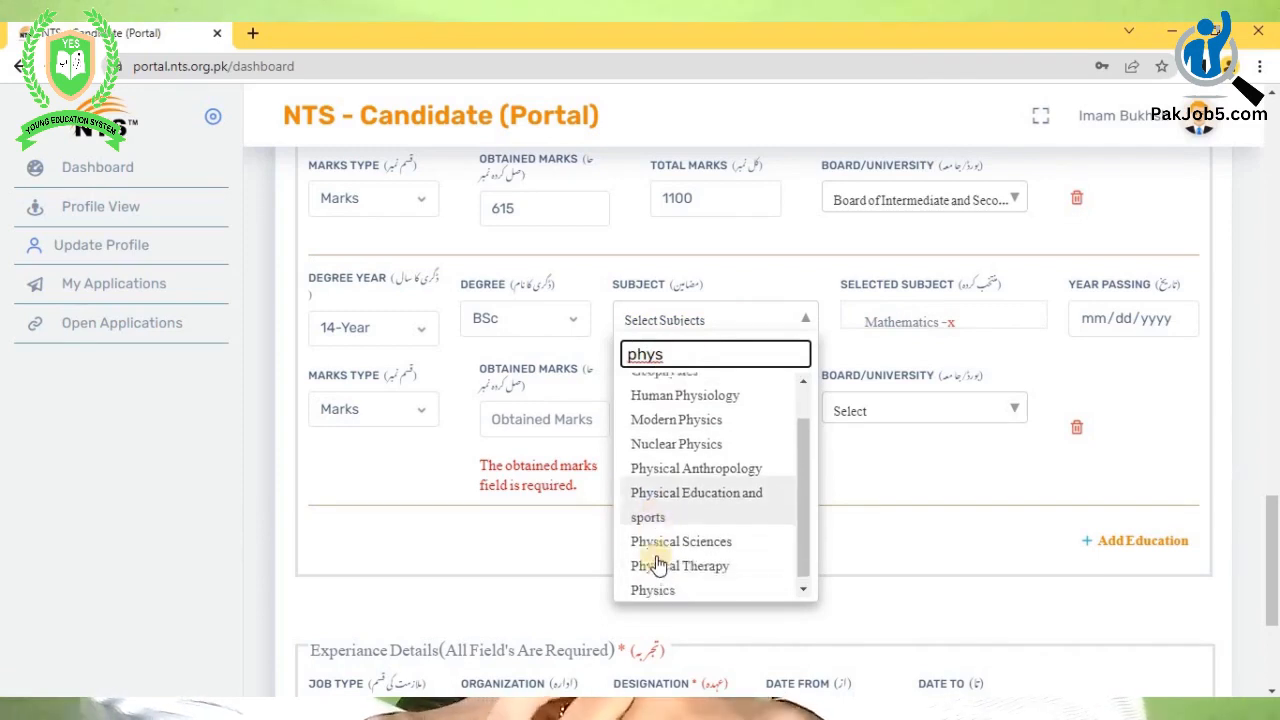
click(659, 589)
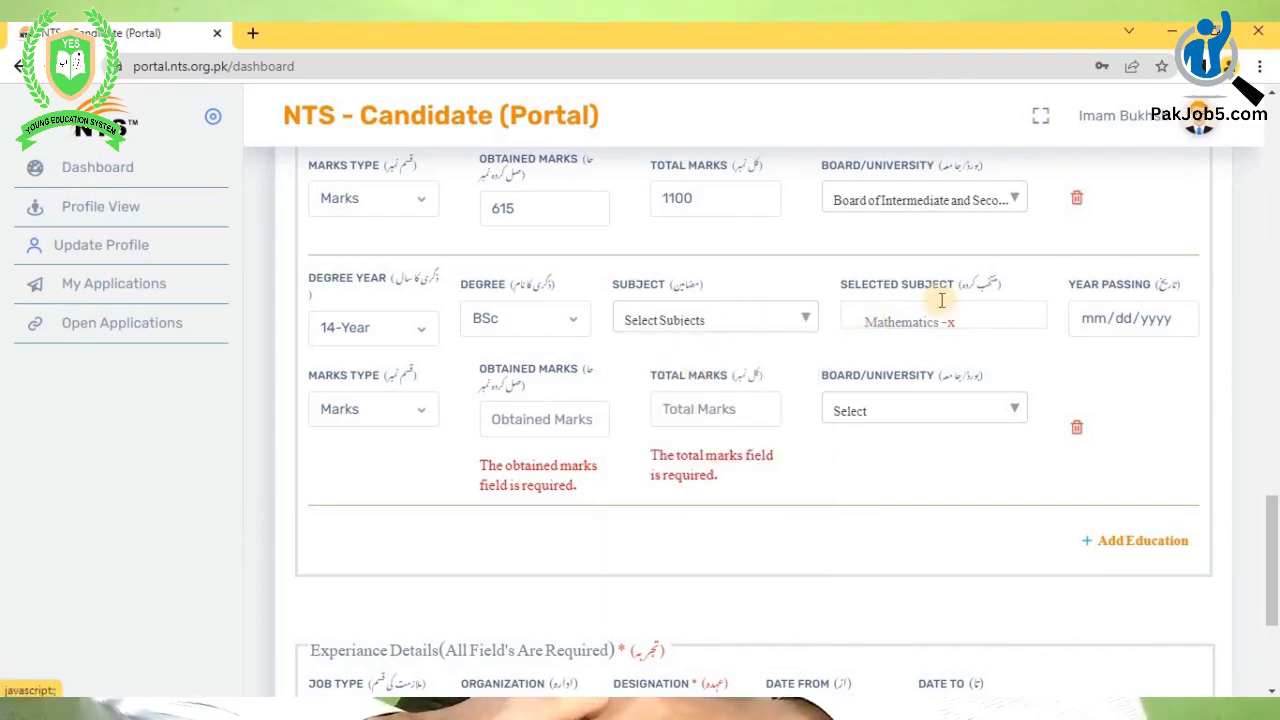
- Set the BSc Year Passing date to 09/17/2021
click(1112, 316)
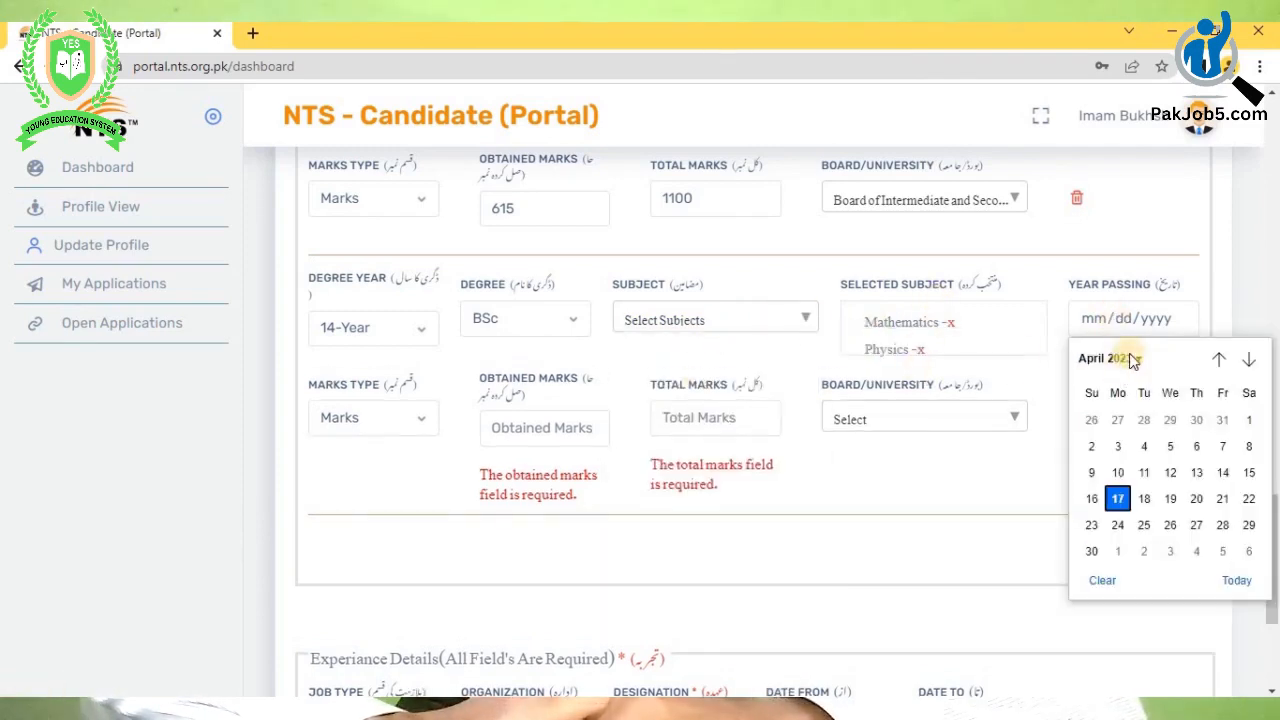
click(1131, 358)
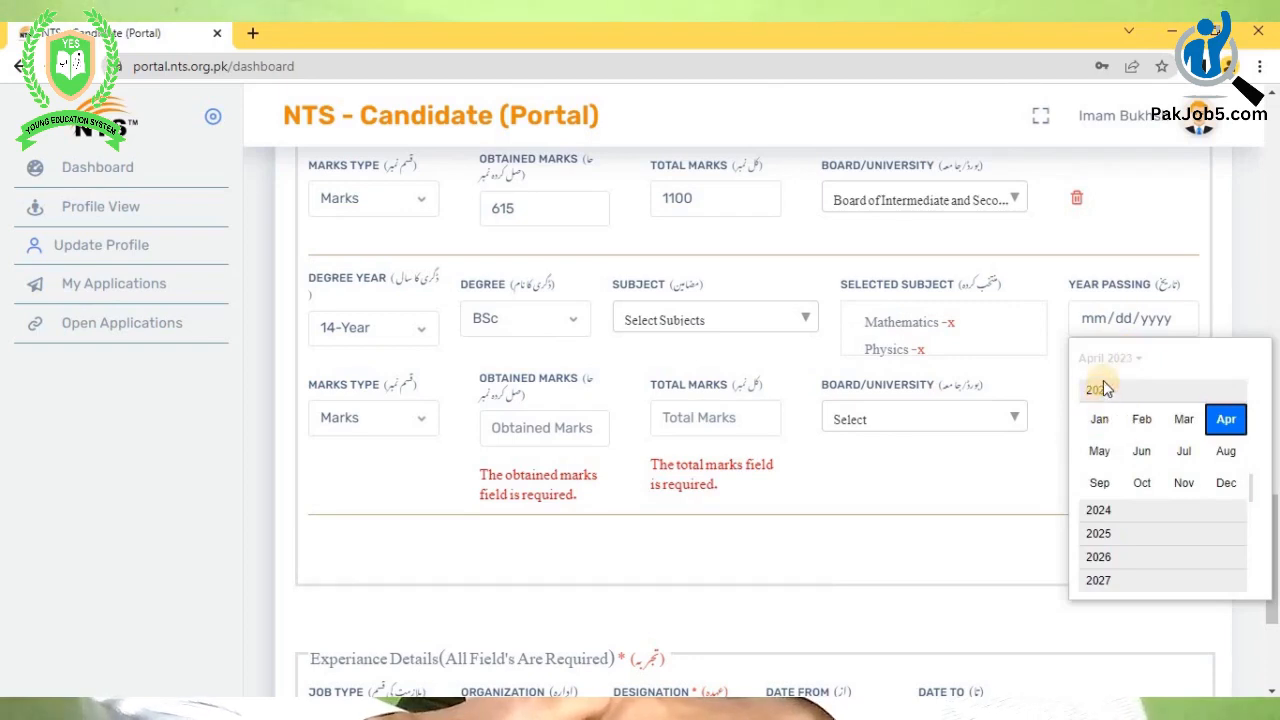
scroll(1105, 389, up, 2)
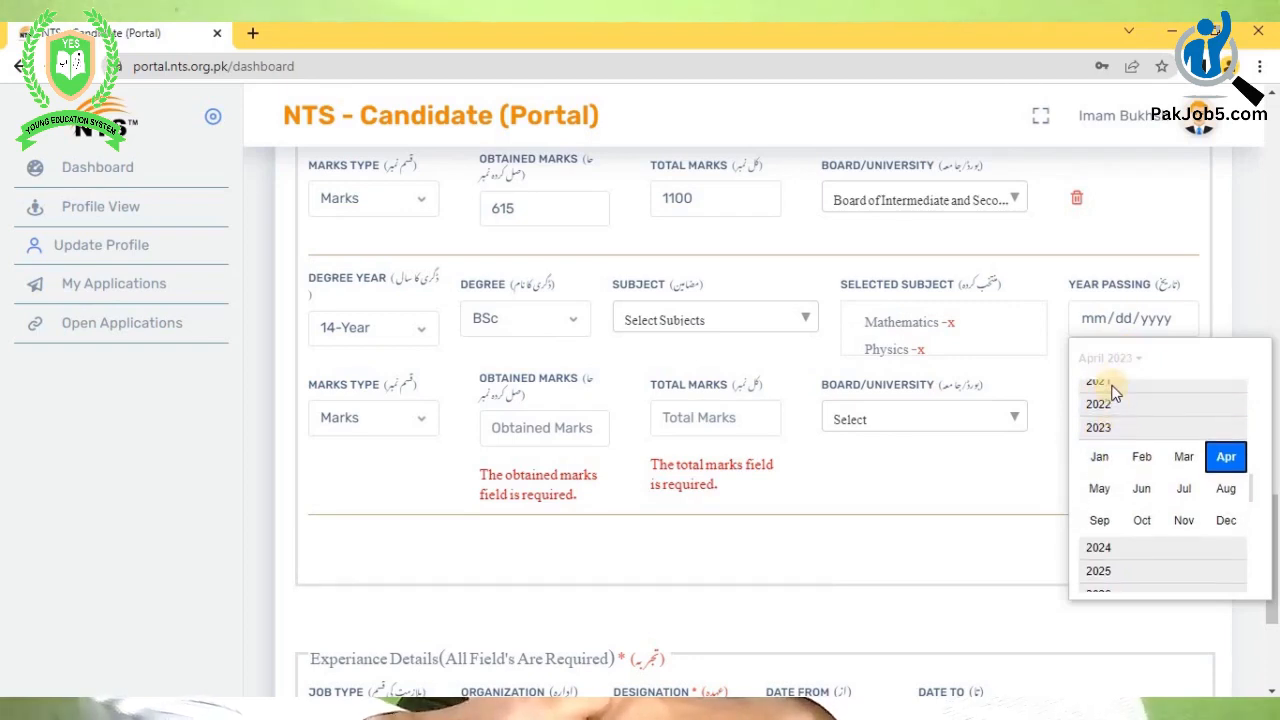
click(1105, 389)
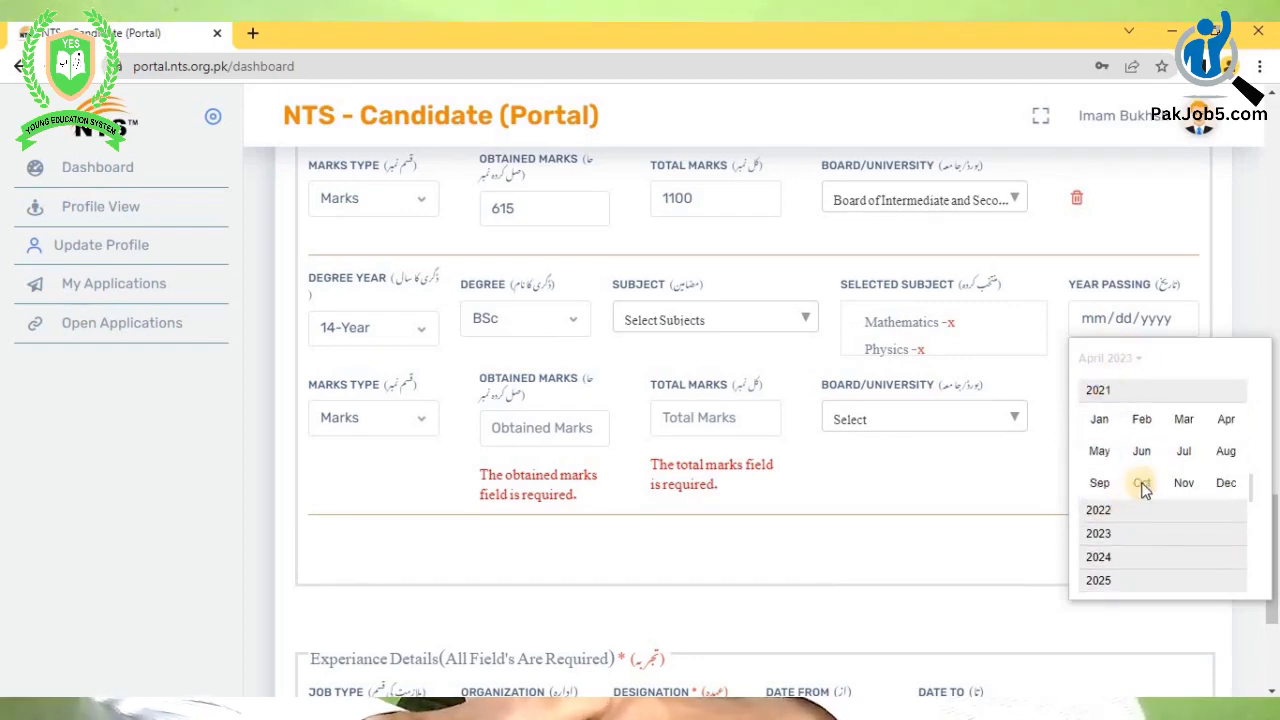
click(1096, 484)
click(1222, 473)
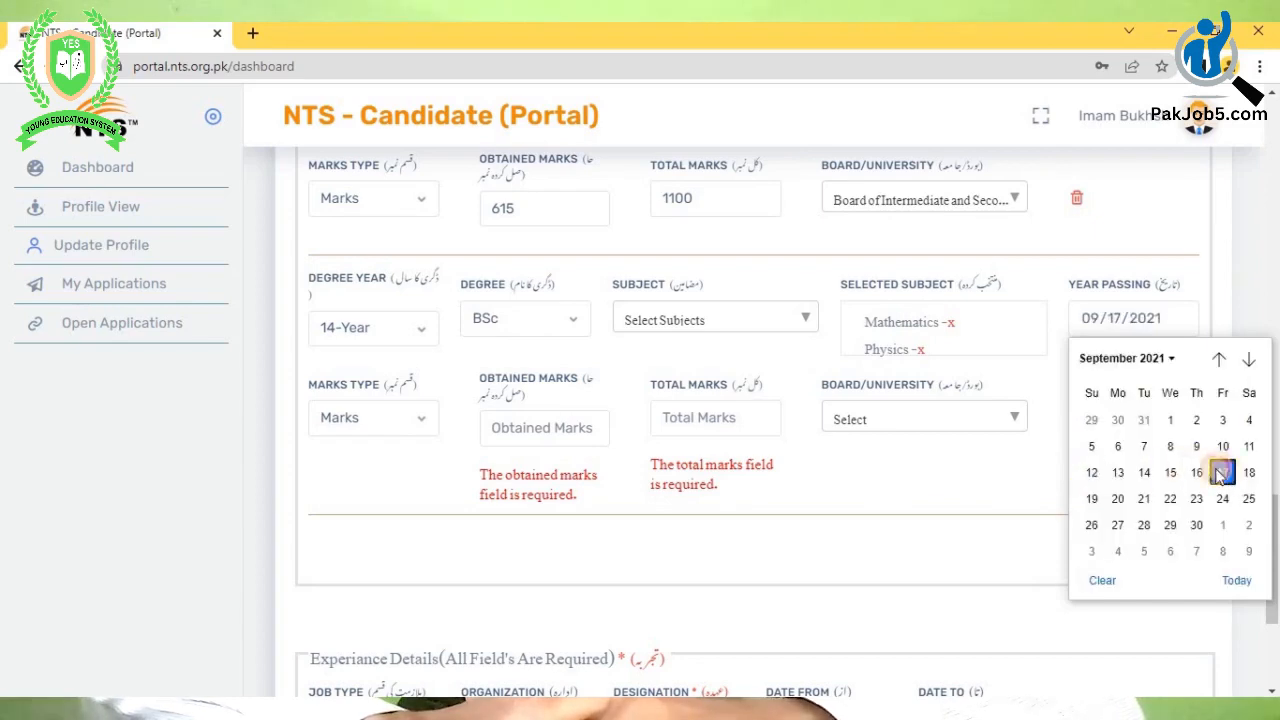
- Keep the marks type as Marks and enter 383 out of 800
click(424, 417)
click(482, 414)
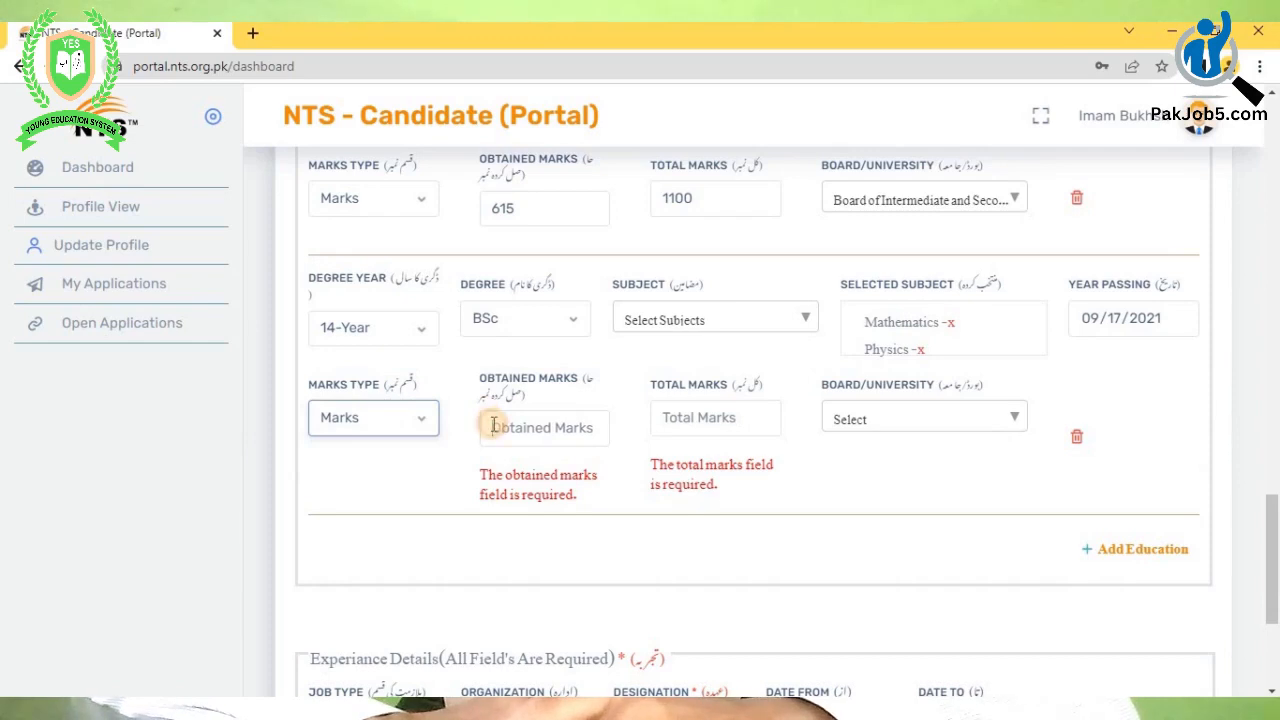
click(493, 426)
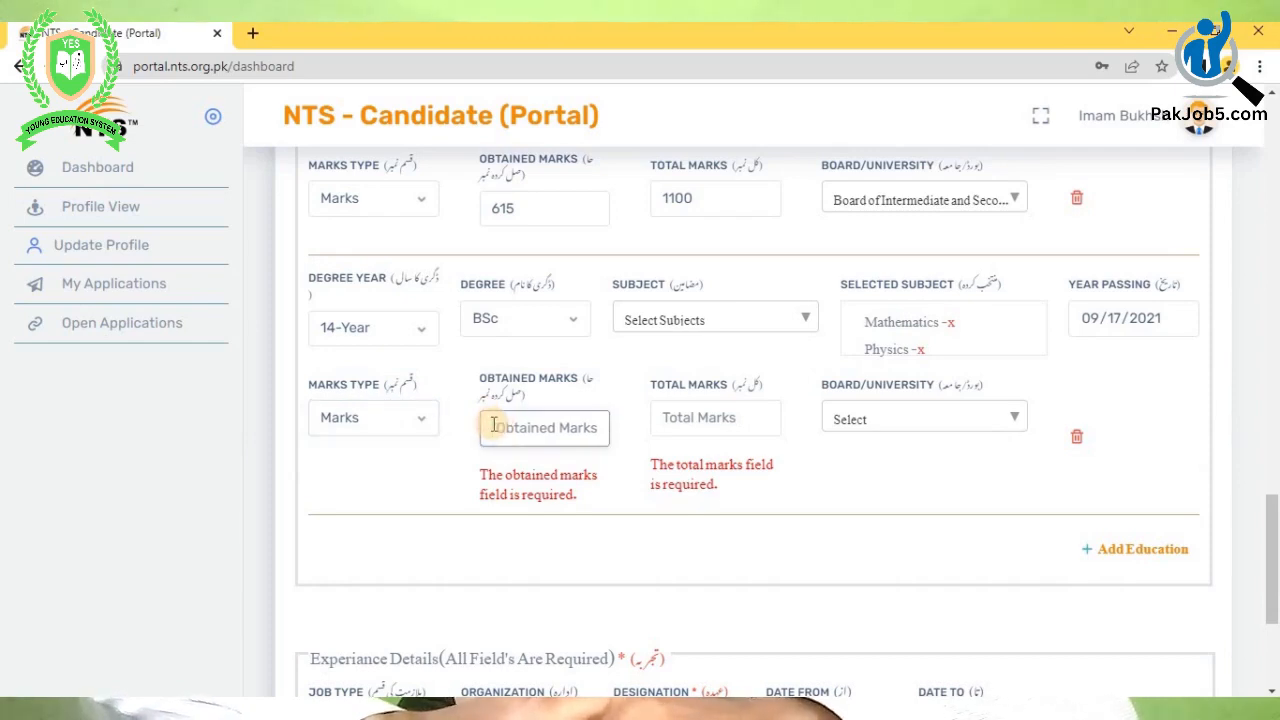
text(58)
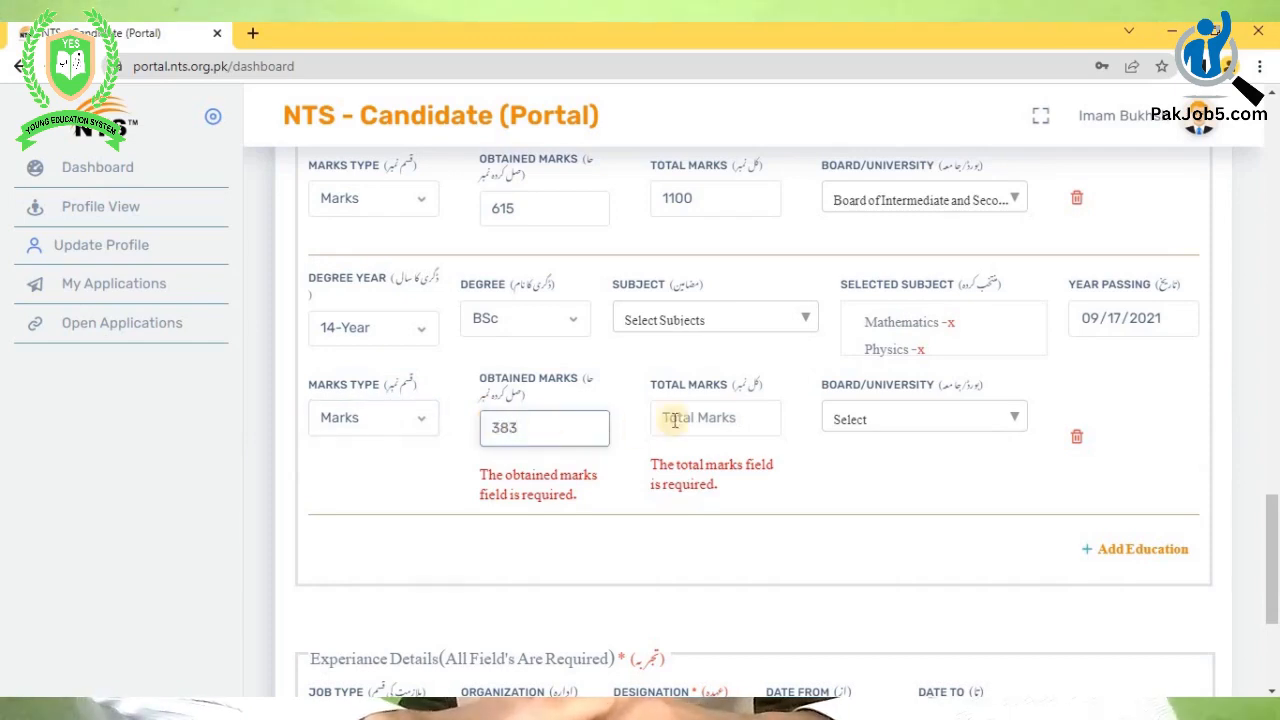
click(690, 420)
text(800)
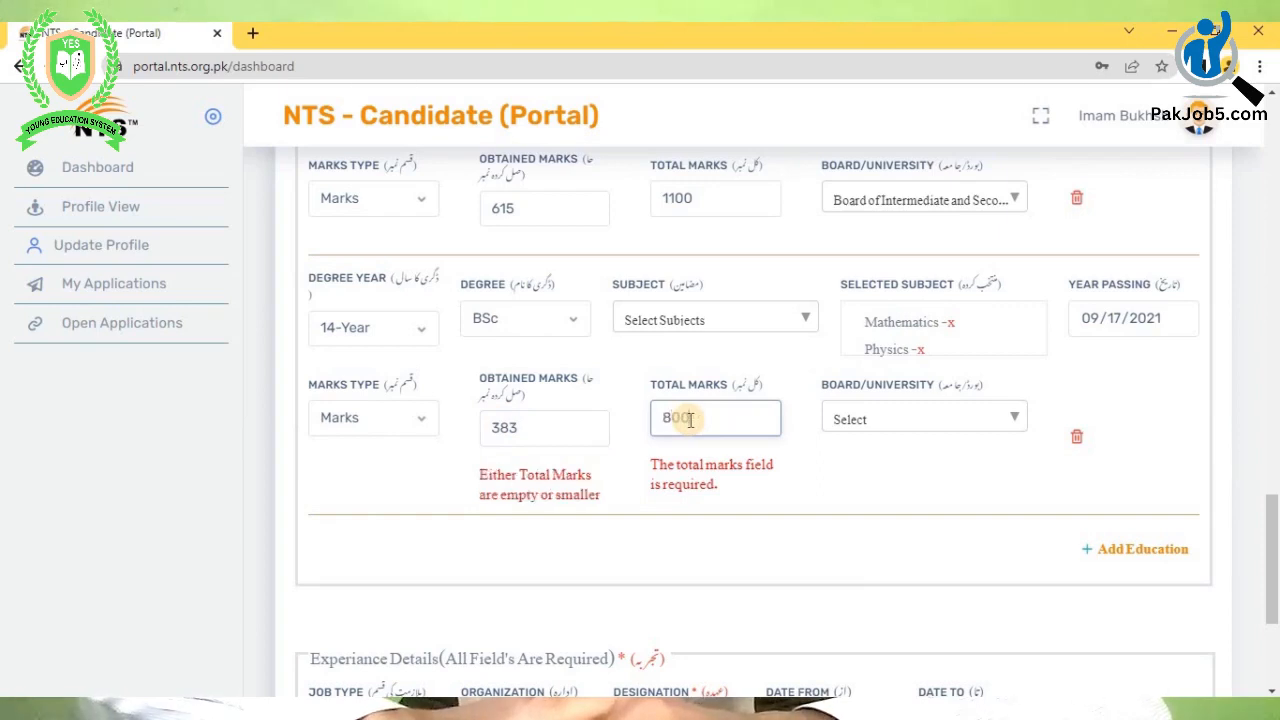
- Search 'bahau' and select Bahauddin Zakariya University as the Board/University
click(866, 418)
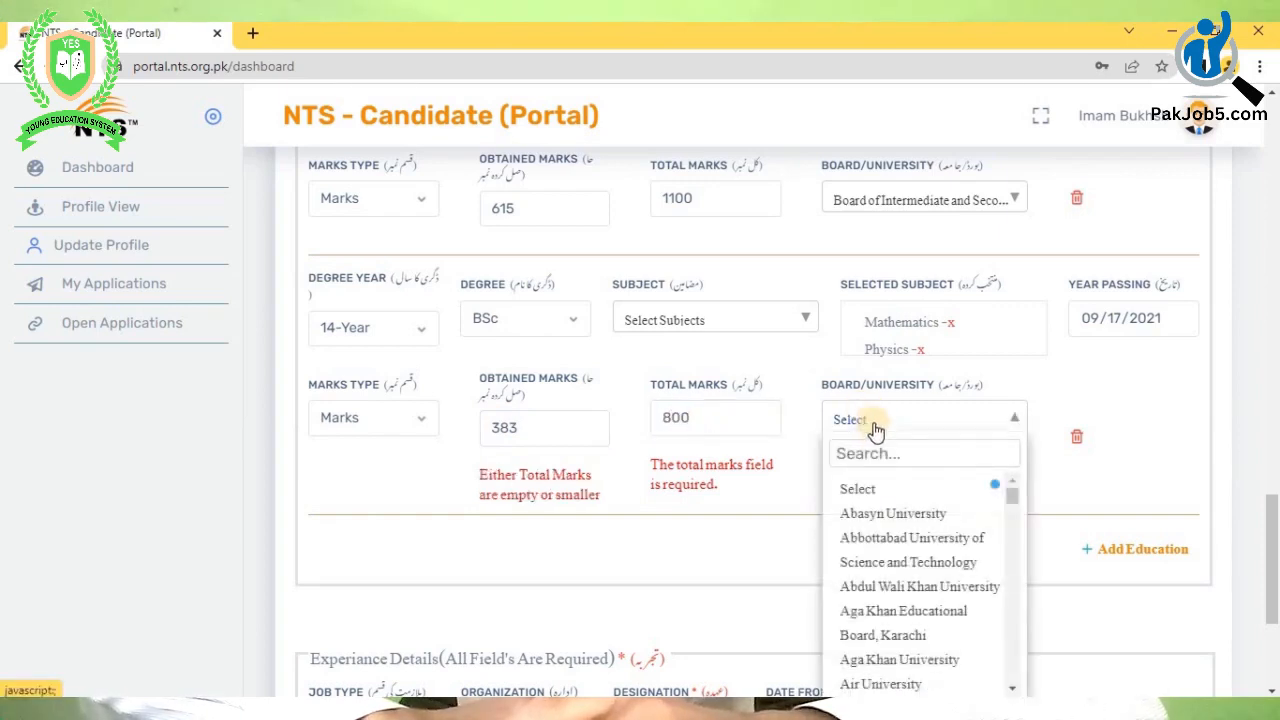
click(874, 456)
click(868, 421)
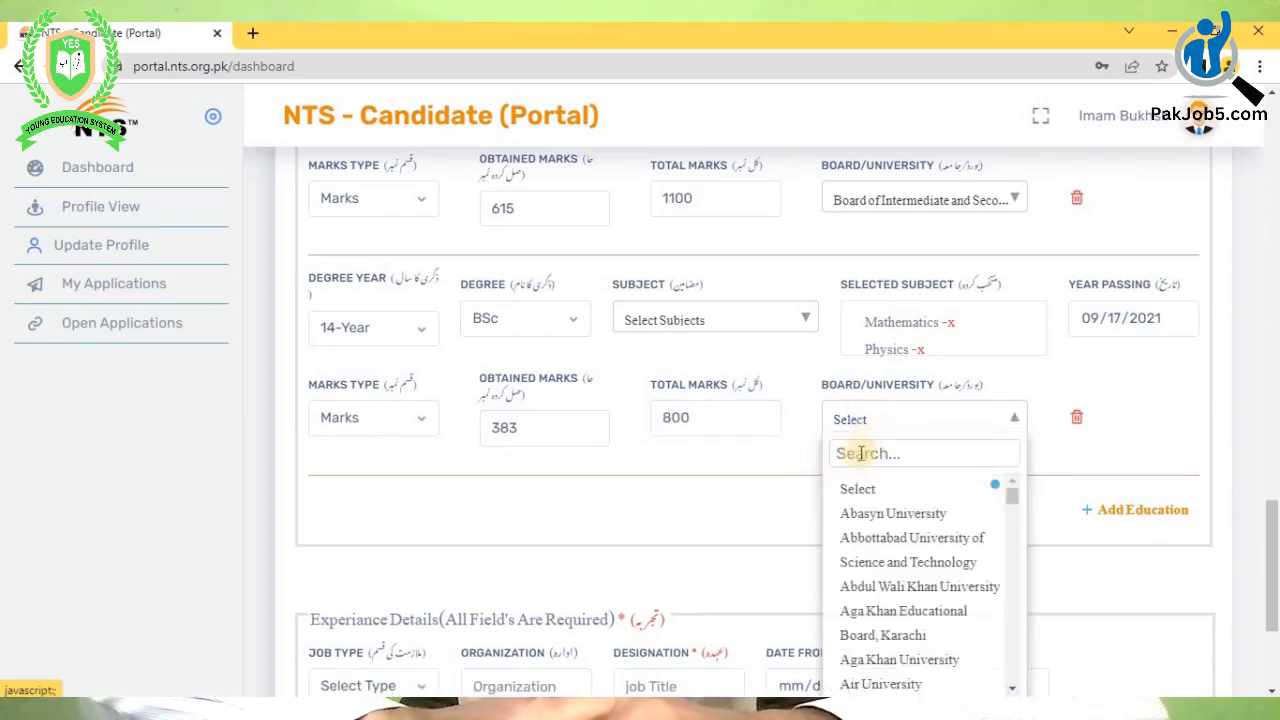
click(857, 456)
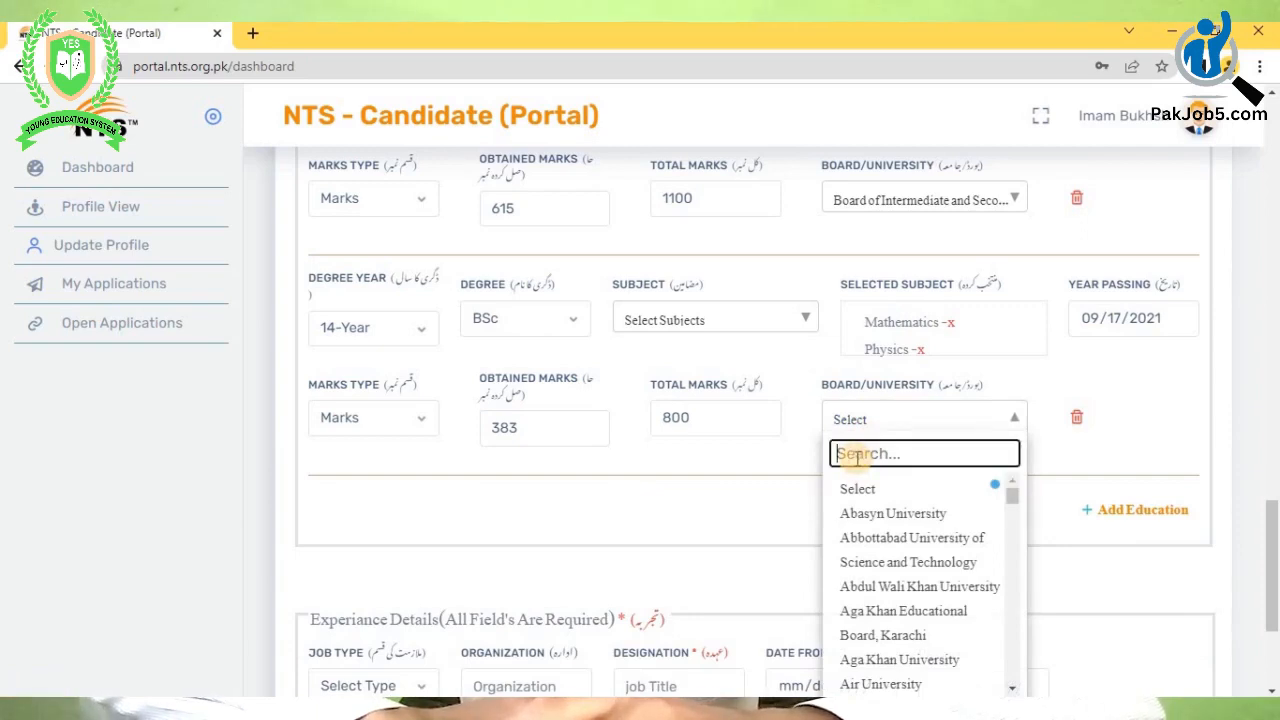
text(ba)
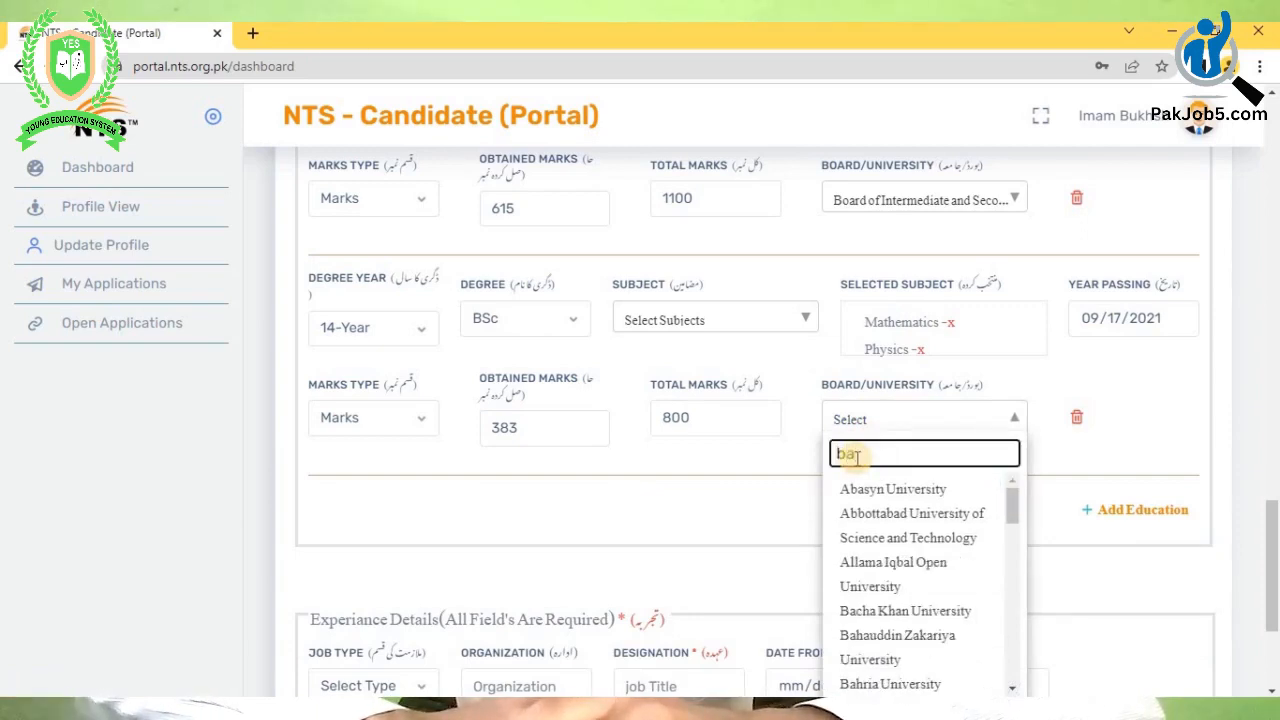
text(hau)
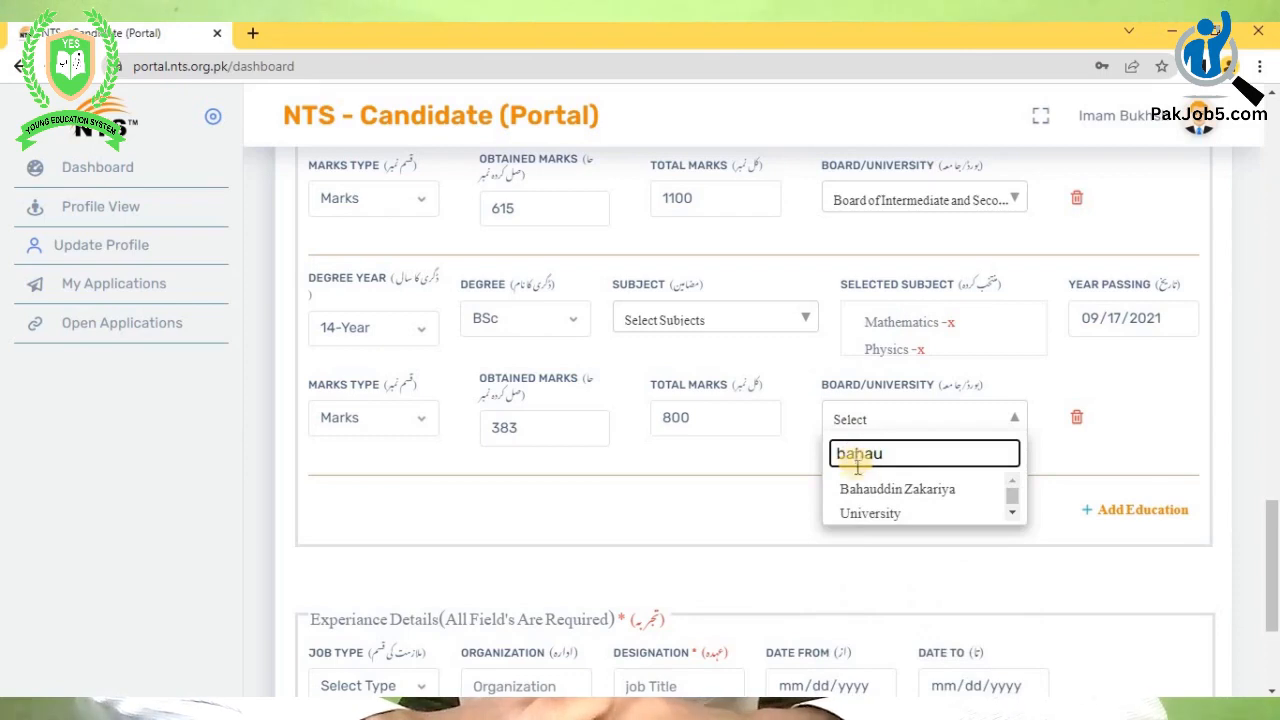
click(866, 495)
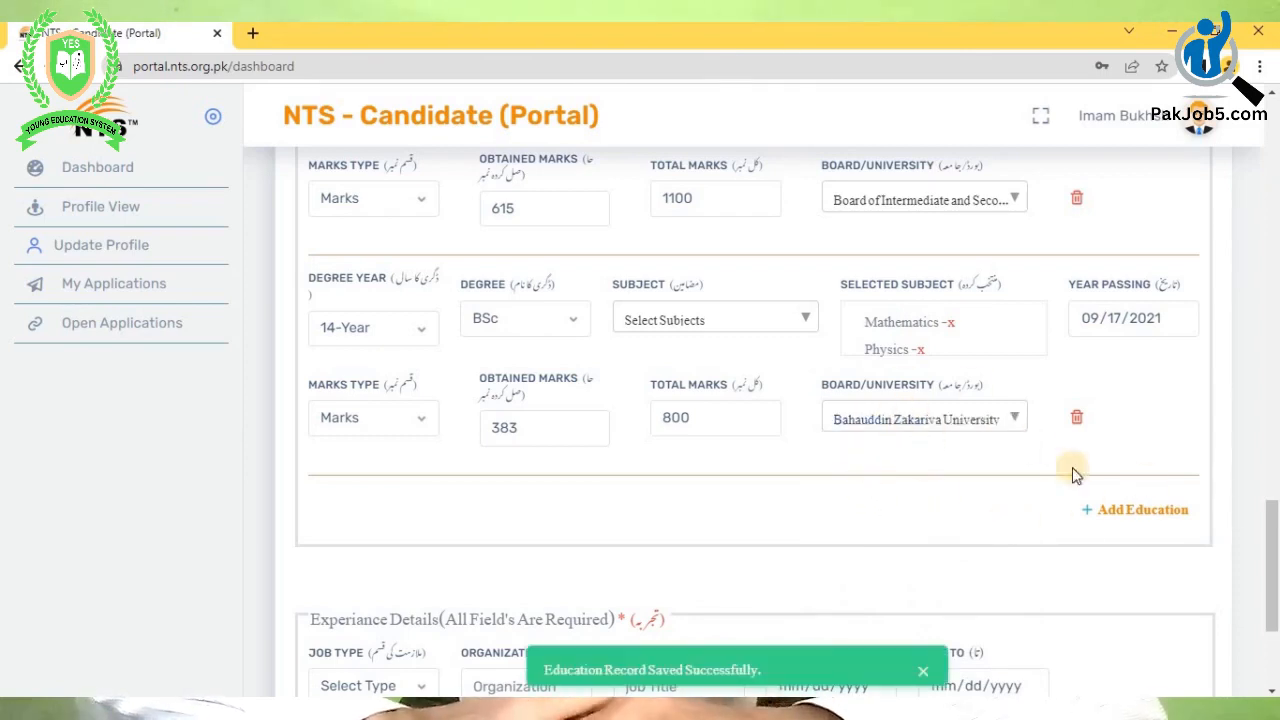
- Add a Private Job experience at 'college' with designation 'data entry operator'
scroll(727, 475, down, 3)
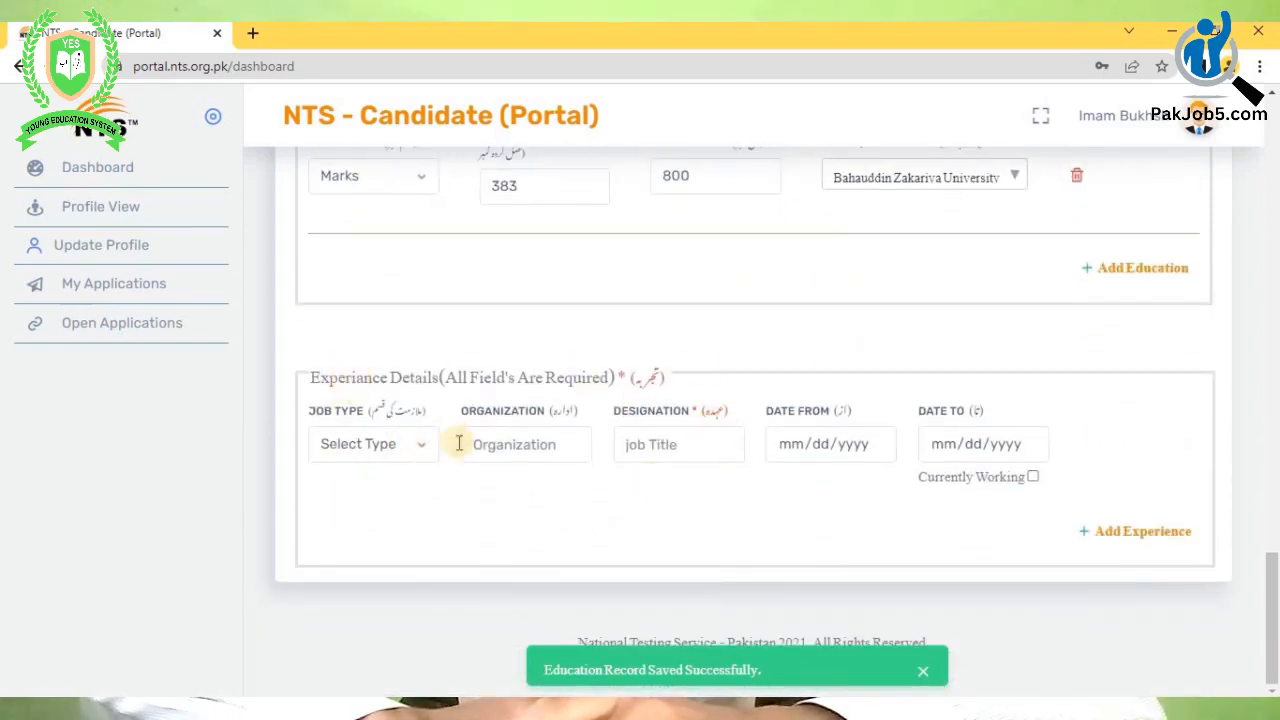
click(397, 443)
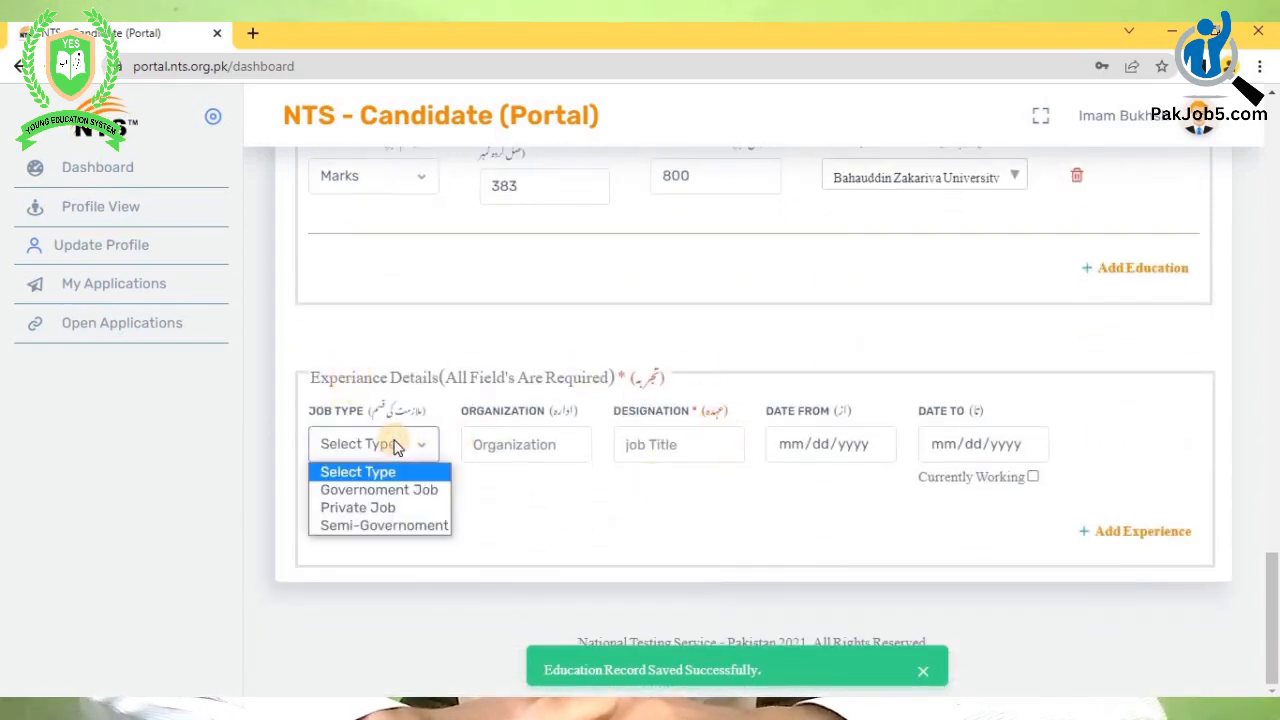
click(390, 510)
click(512, 451)
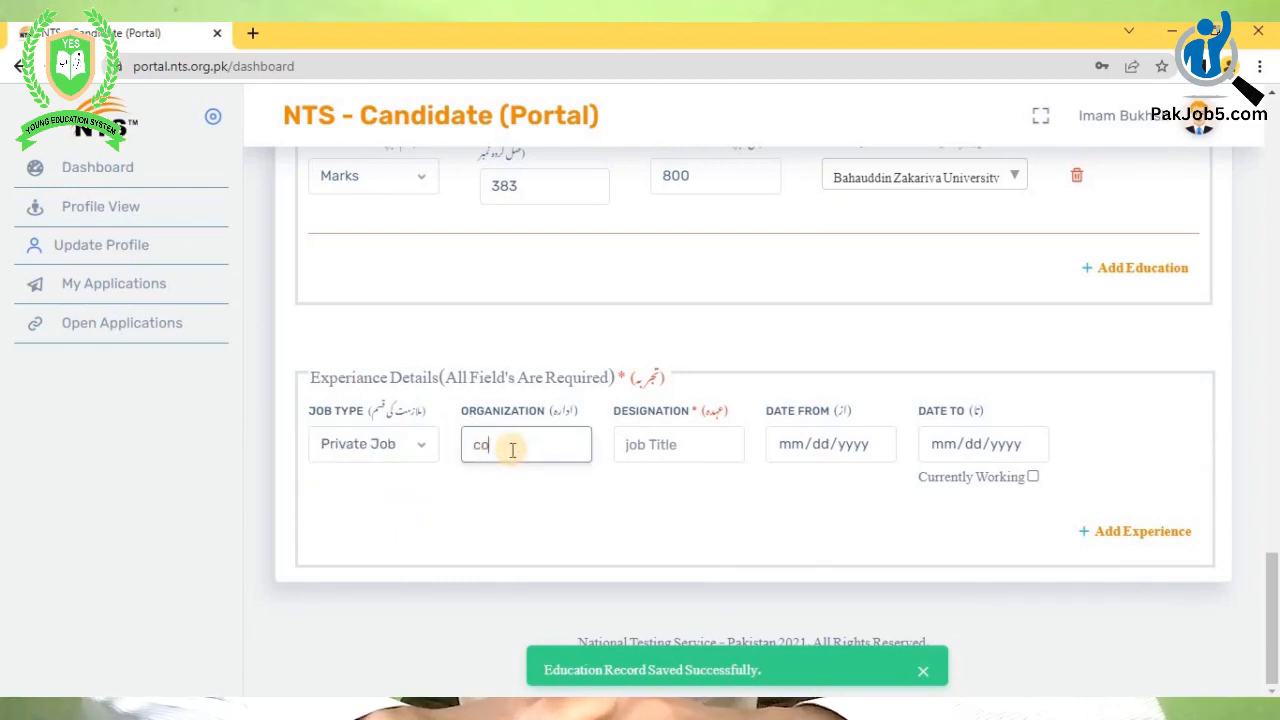
text(college)
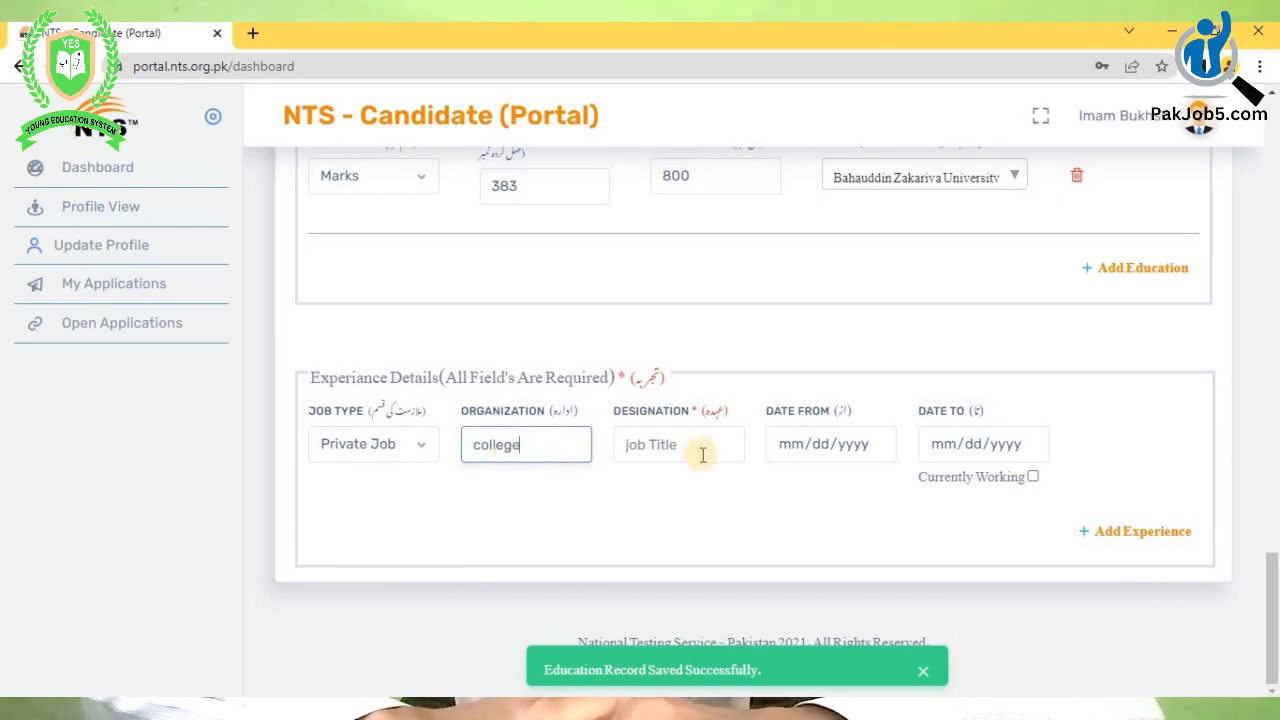
click(700, 452)
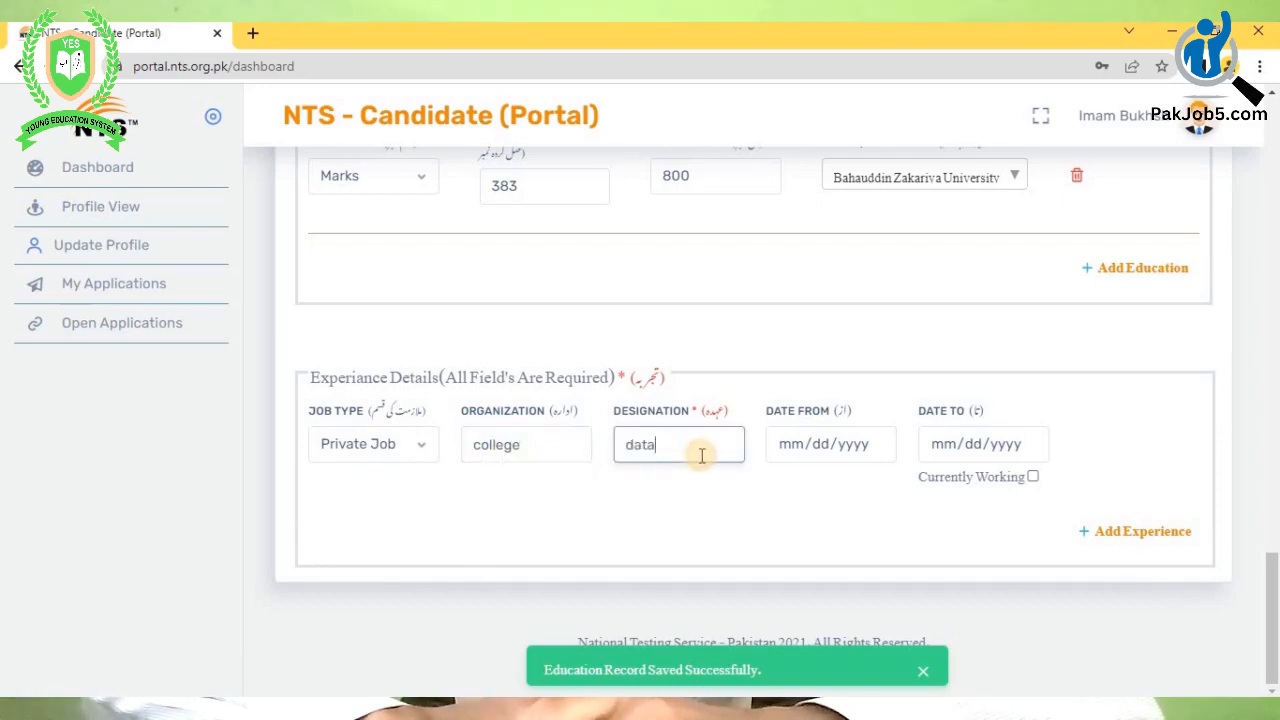
text(data e)
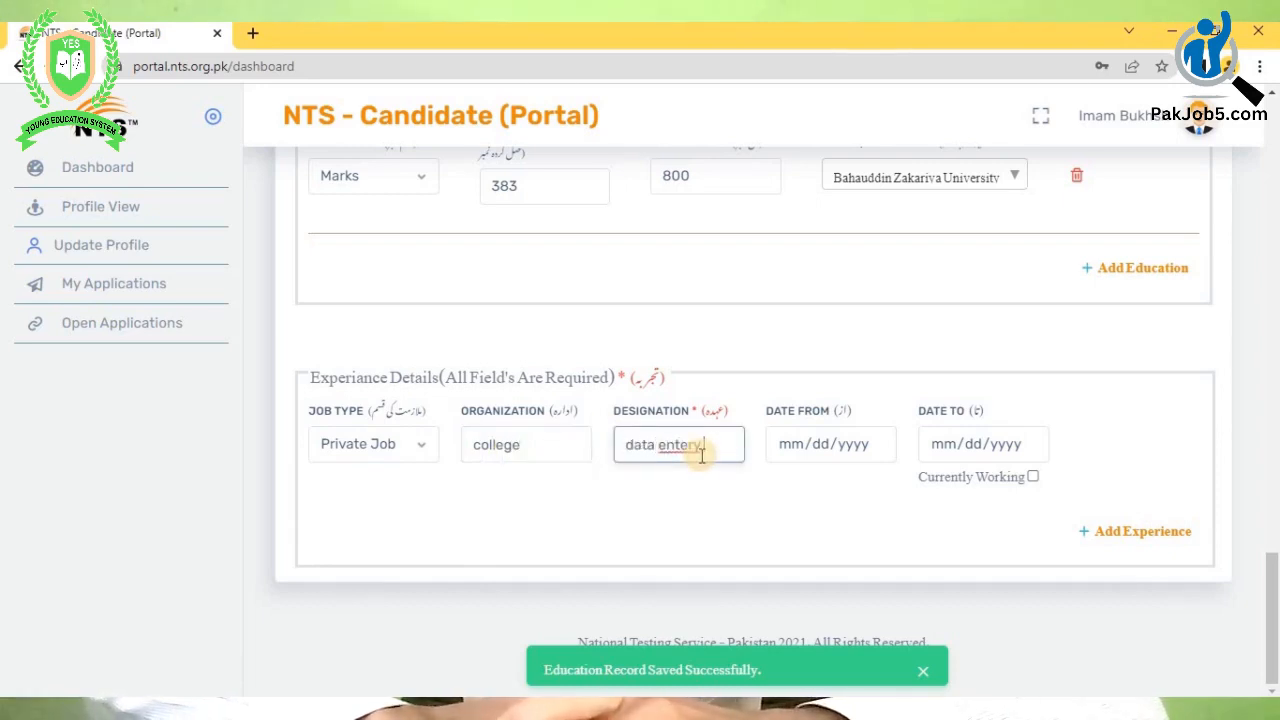
text(ntry o)
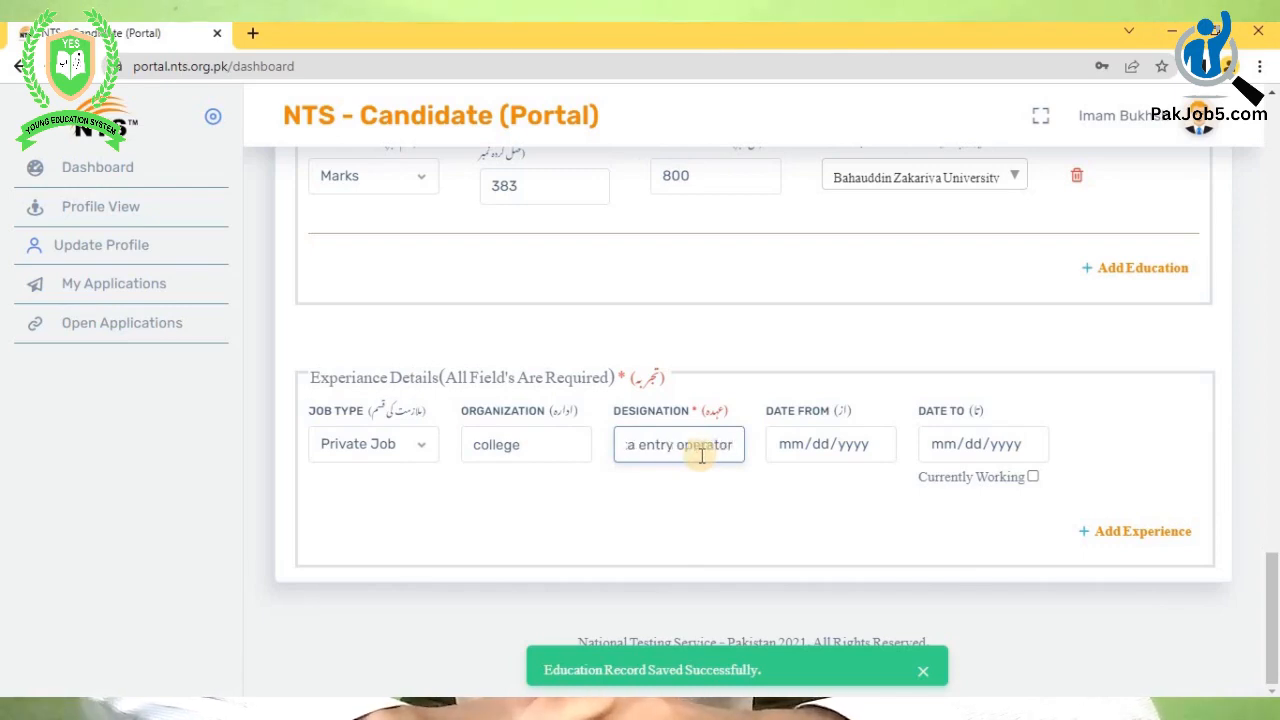
text(perator)
- Set the experience Date From to 09/17/2019
click(793, 449)
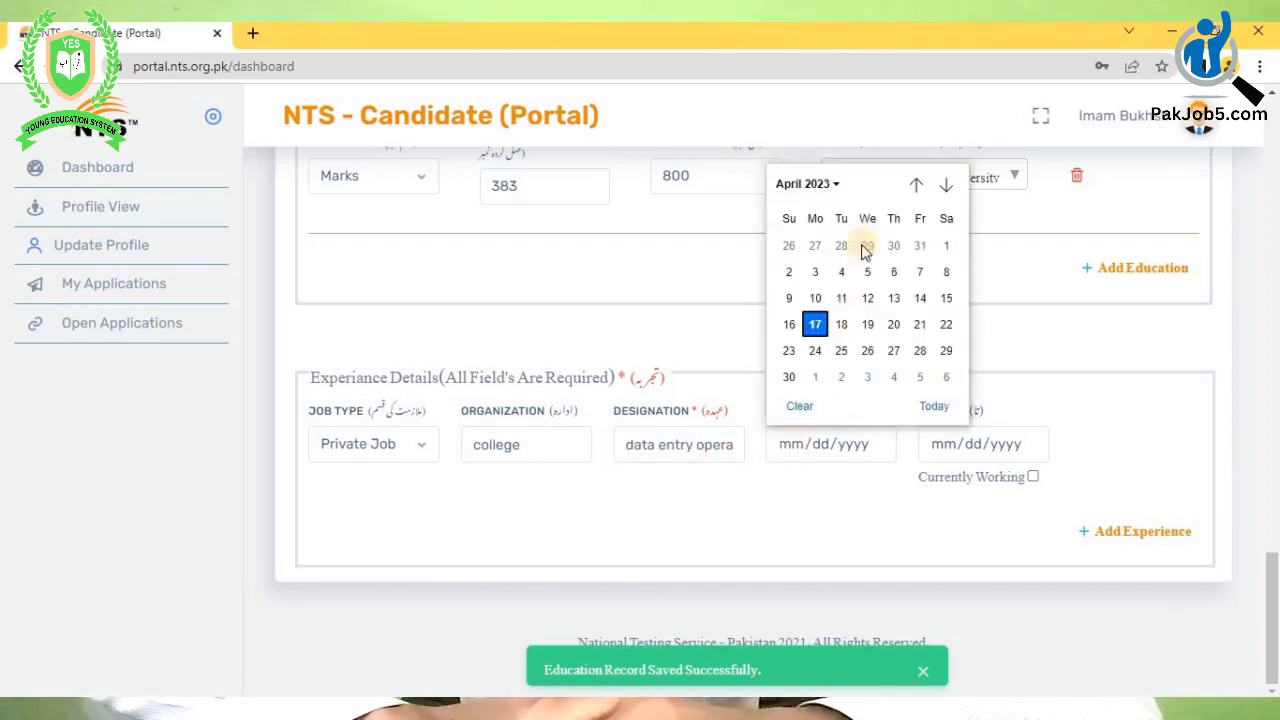
click(818, 185)
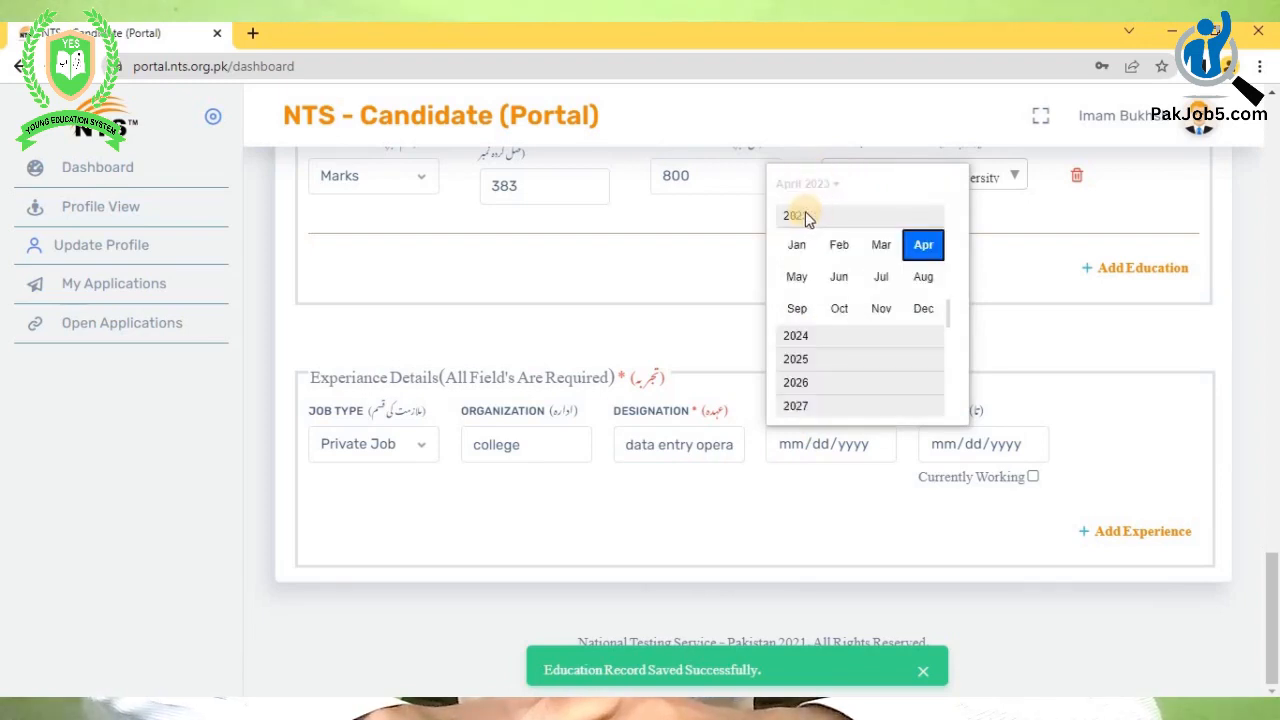
scroll(806, 218, up, 5)
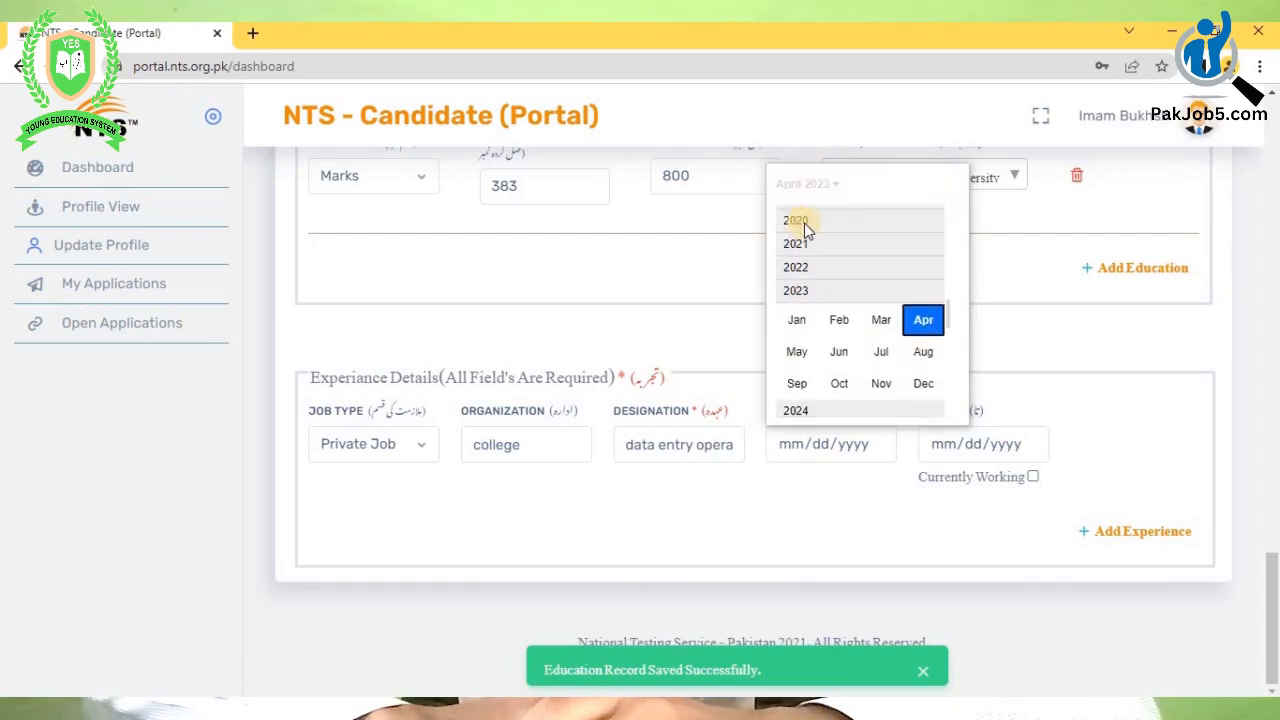
scroll(806, 222, up, 4)
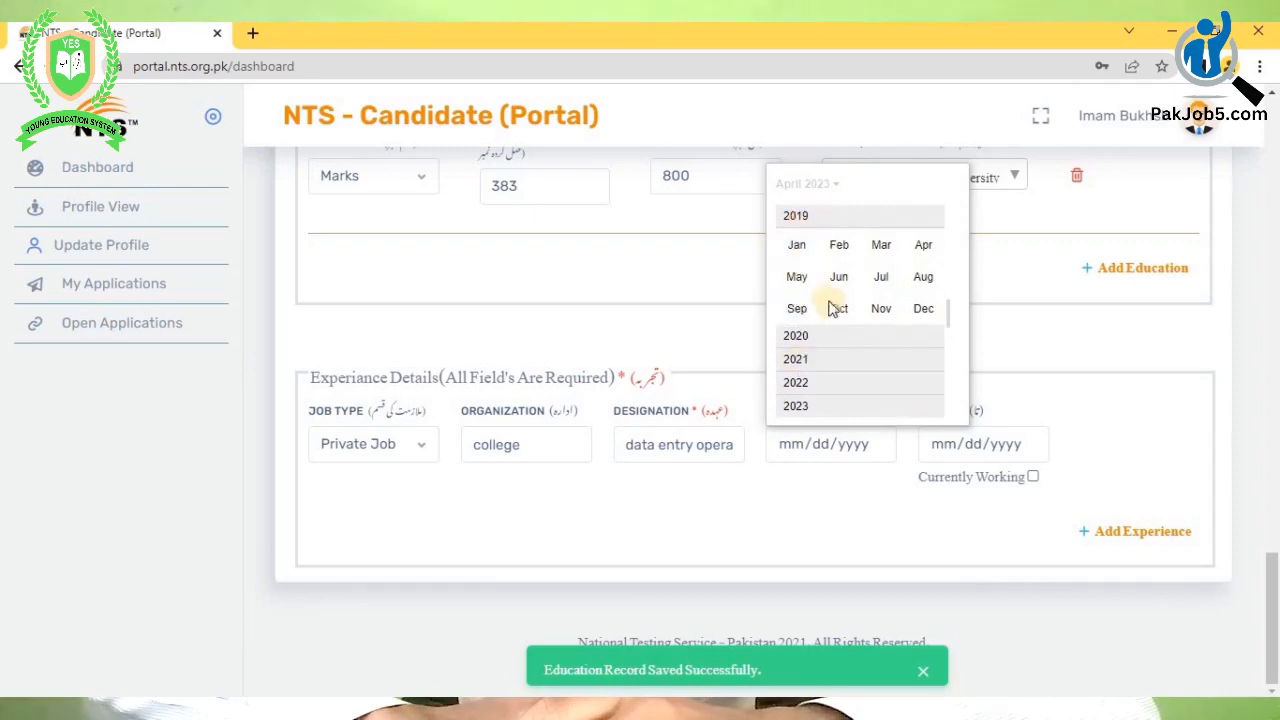
click(796, 308)
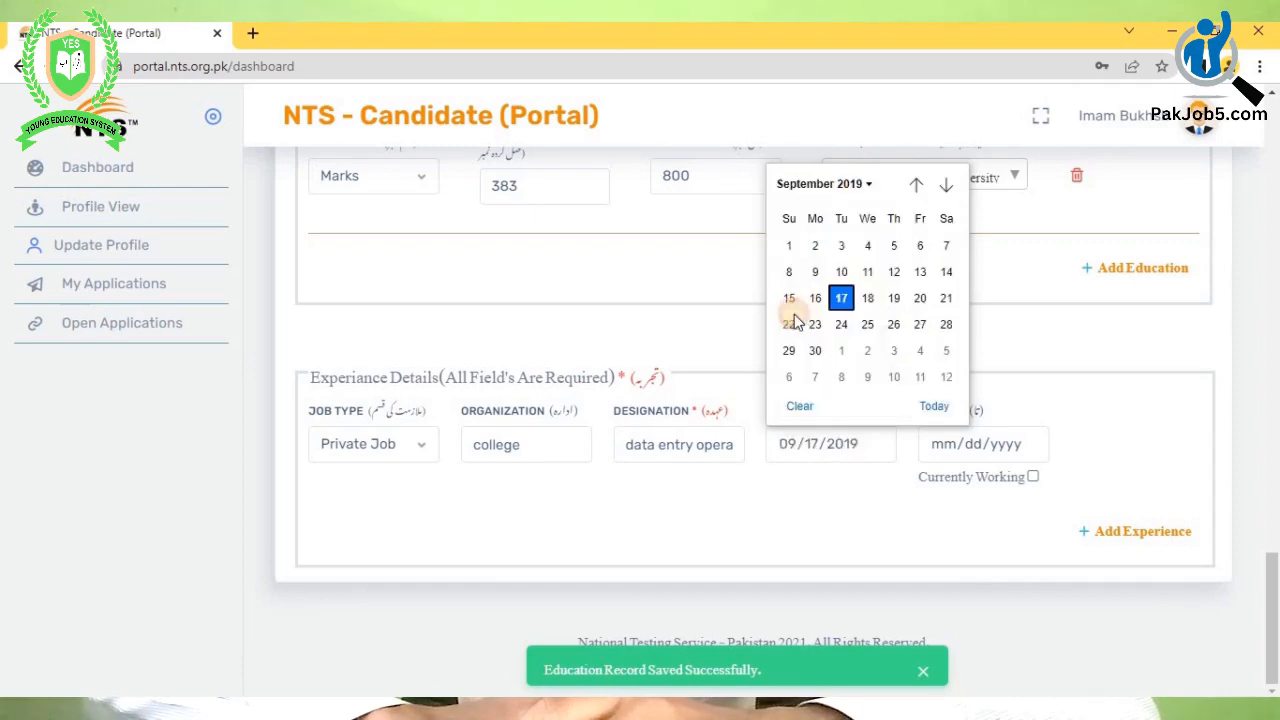
click(845, 299)
- Set Date To 09/17/2021, save the experience, and dismiss the saved notification
click(945, 452)
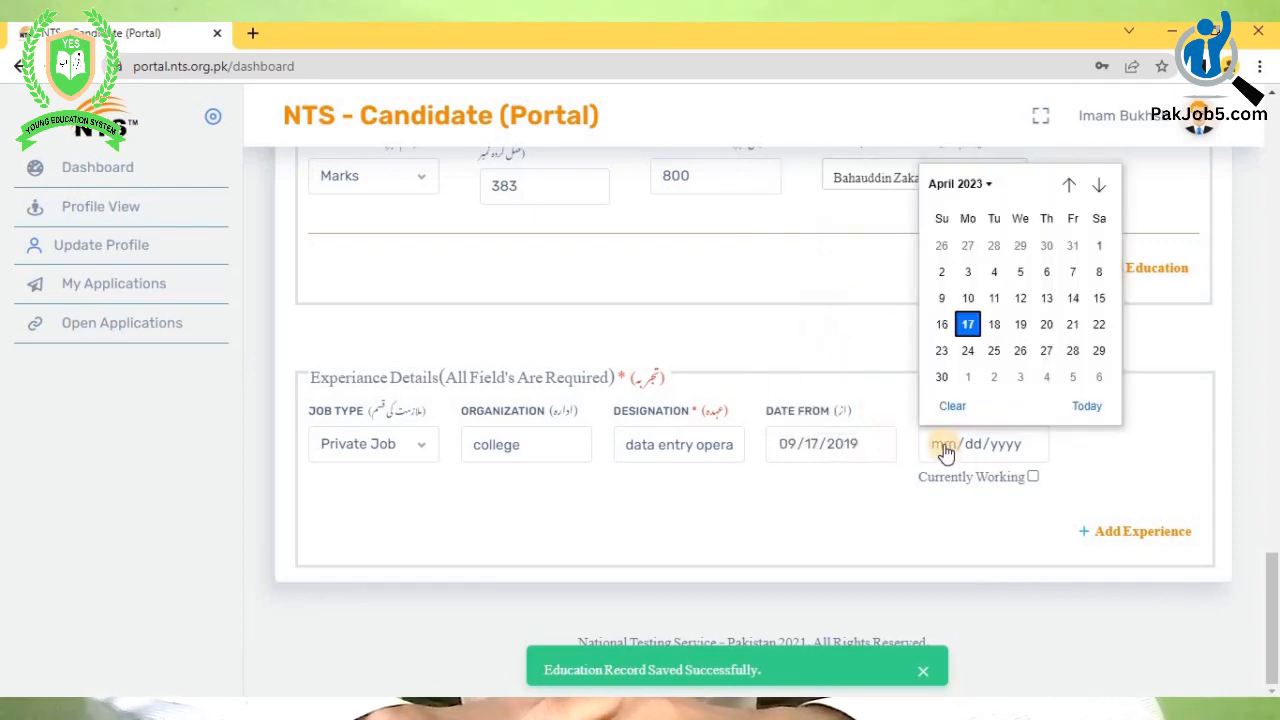
click(975, 190)
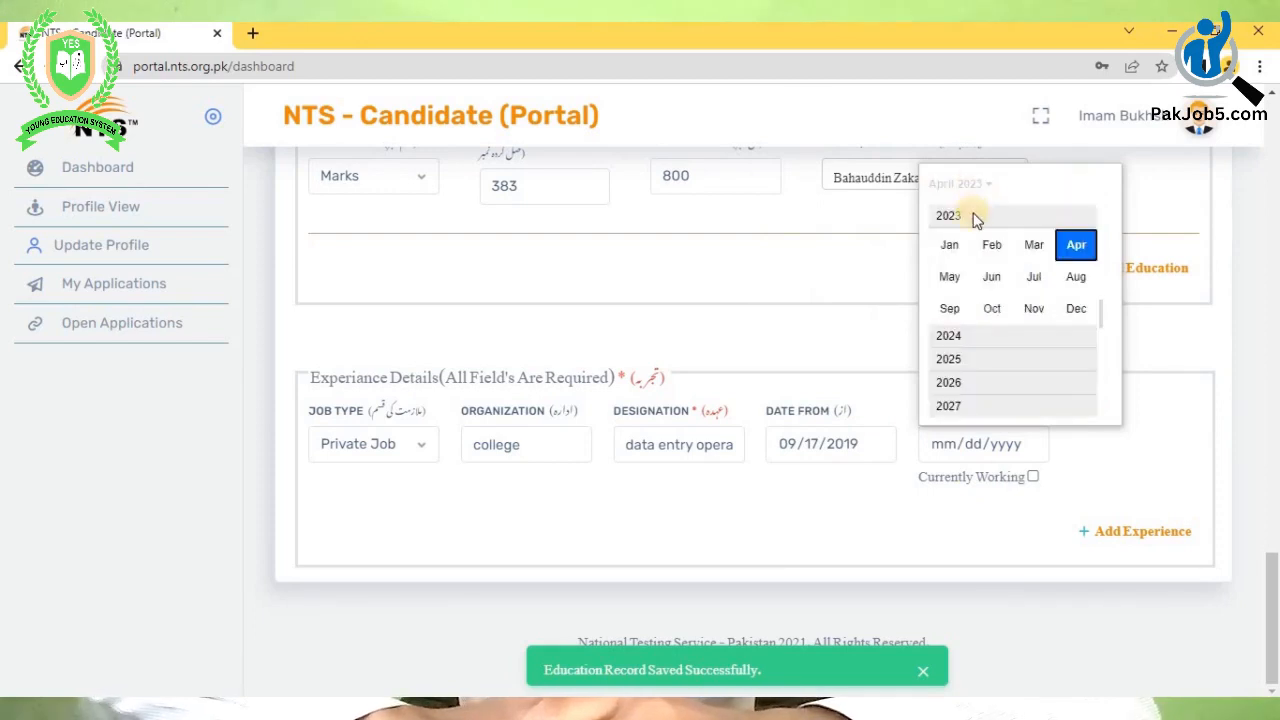
scroll(952, 237, up, 2)
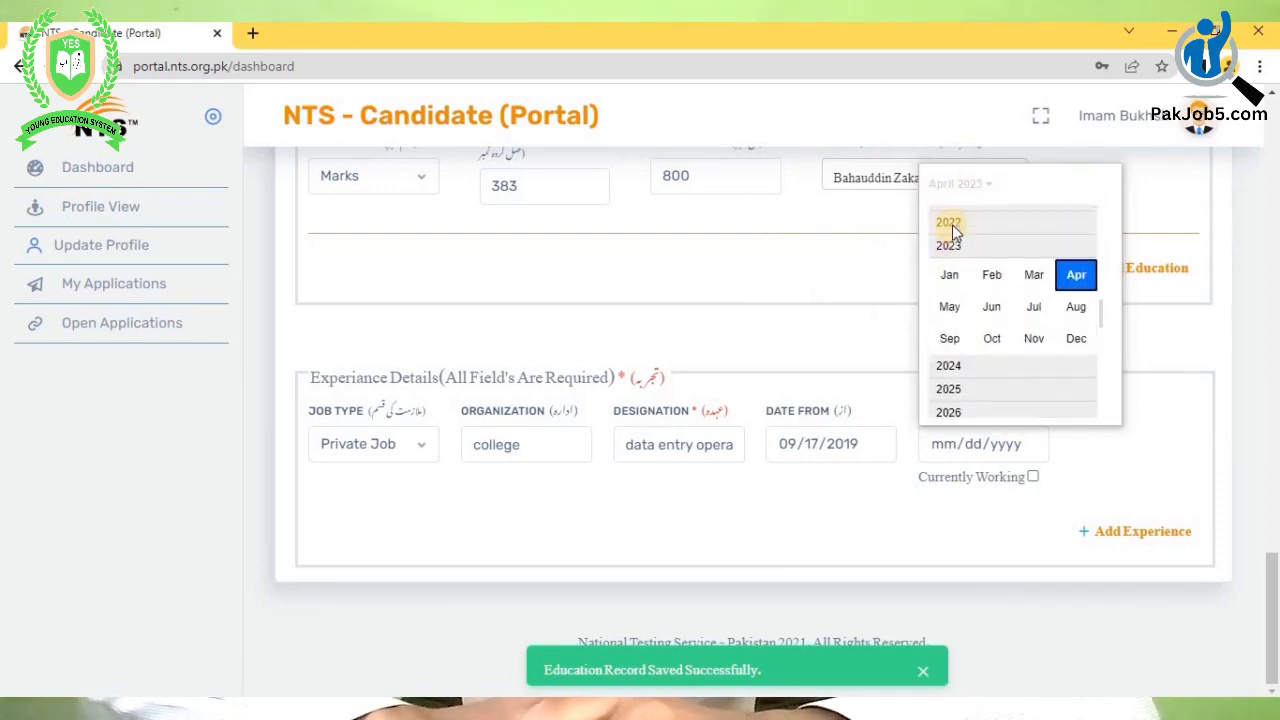
click(953, 208)
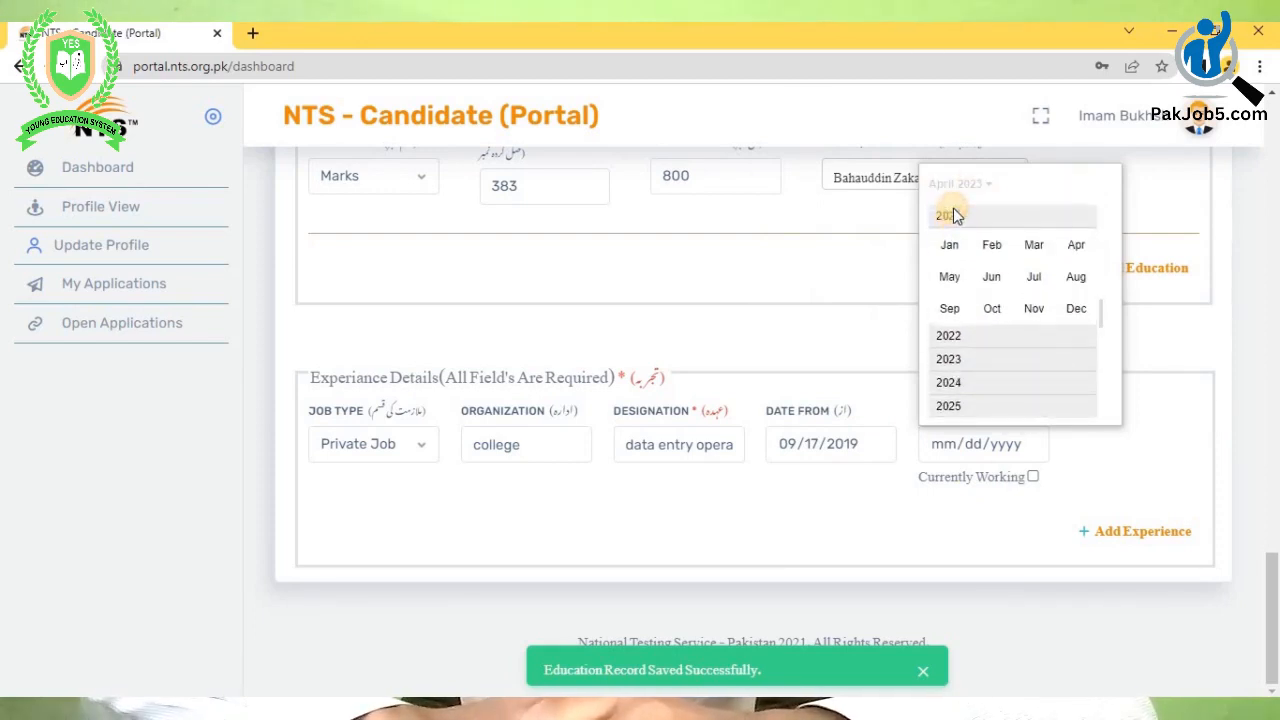
click(948, 305)
click(1072, 298)
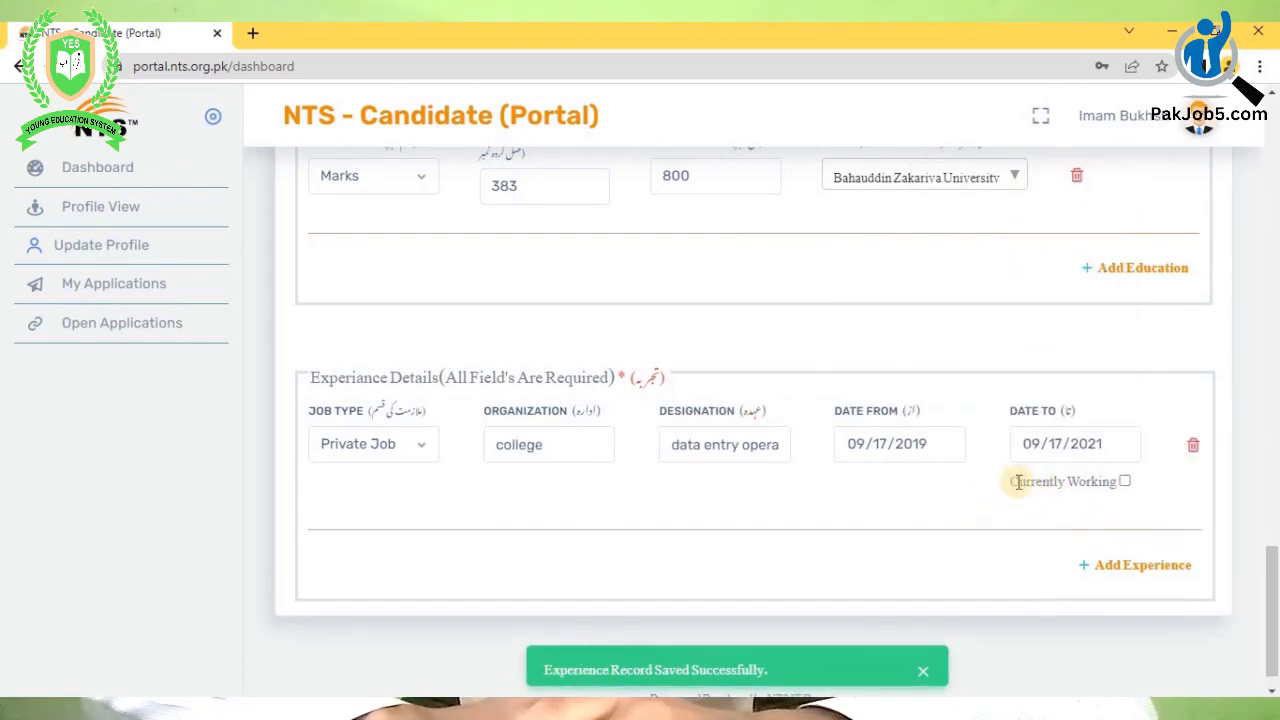
scroll(930, 508, down, 1)
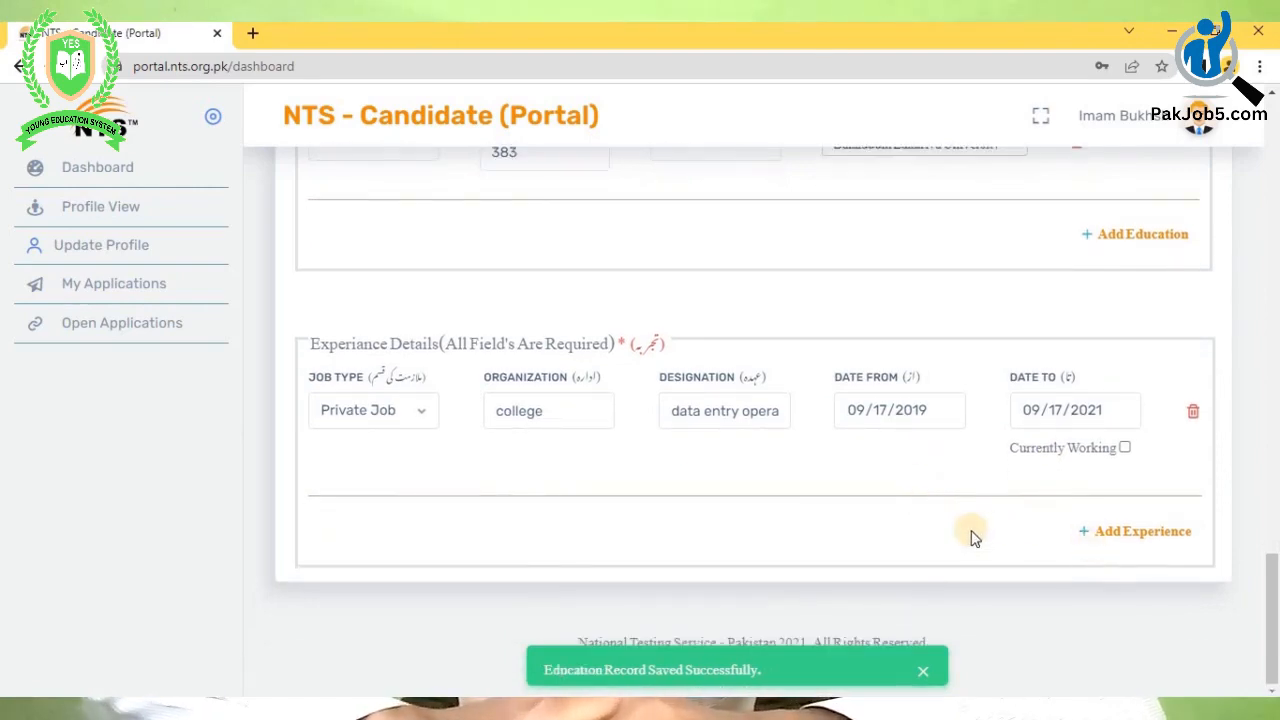
scroll(975, 538, up, 1)
scroll(972, 536, up, 3)
scroll(971, 534, down, 4)
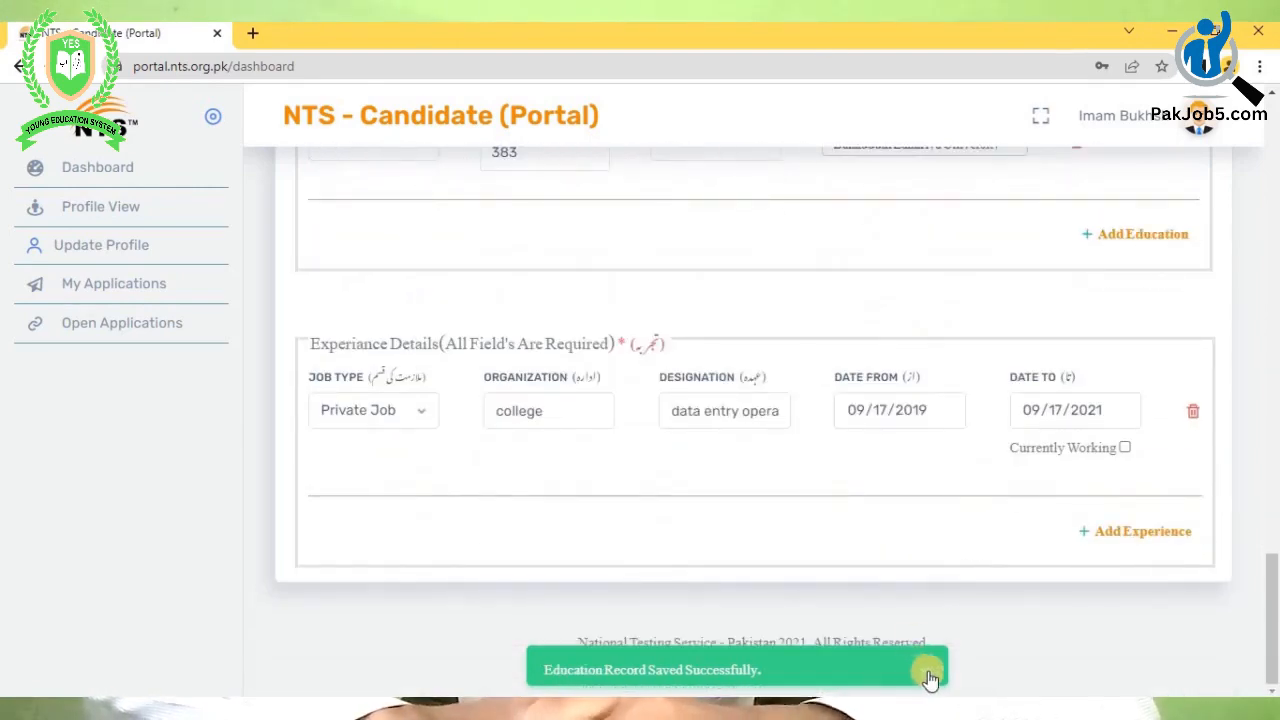
click(923, 671)
scroll(888, 570, up, 5)
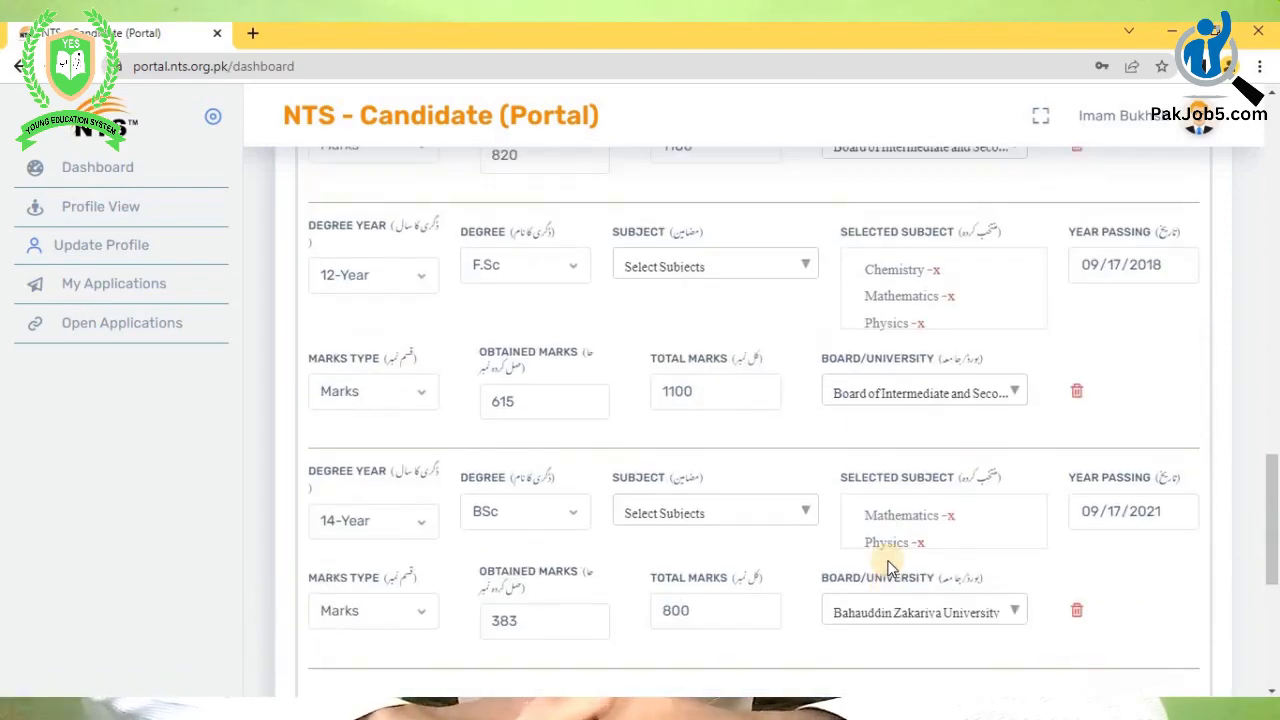
scroll(897, 558, up, 12)
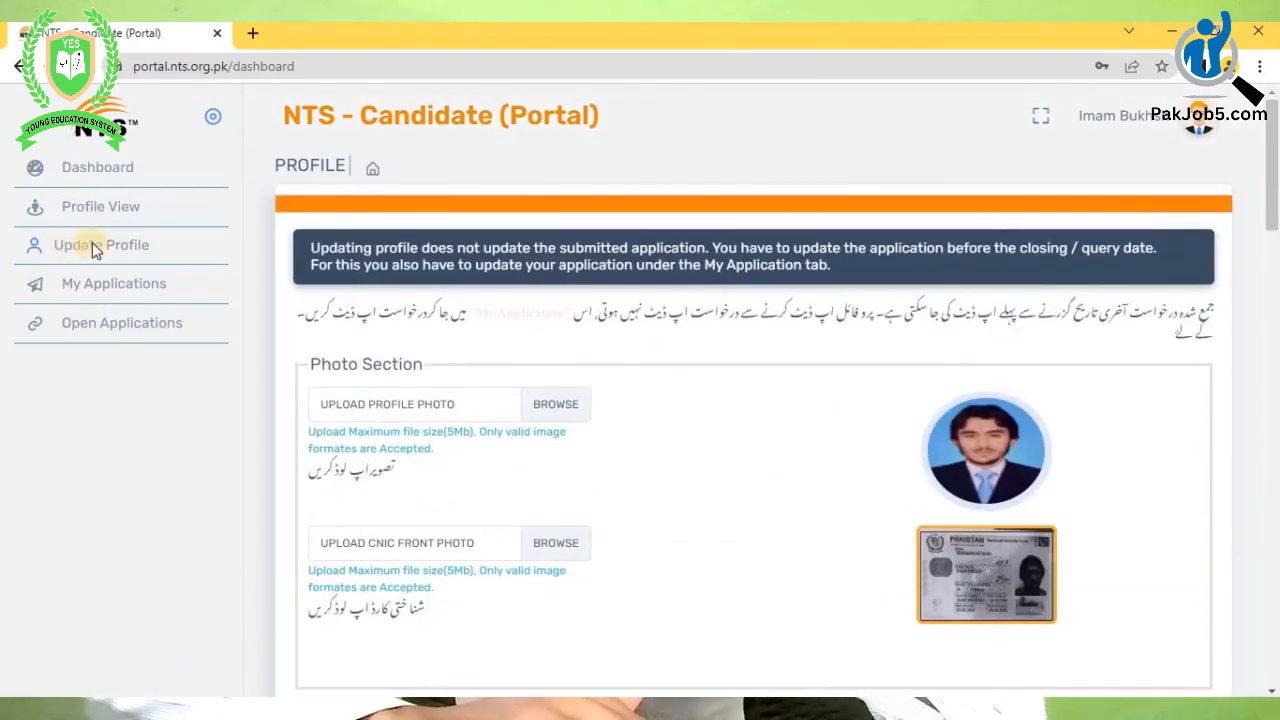
- Scroll through Profile View, check My Applications is empty, then list Open Applications
click(36, 212)
scroll(508, 288, down, 2)
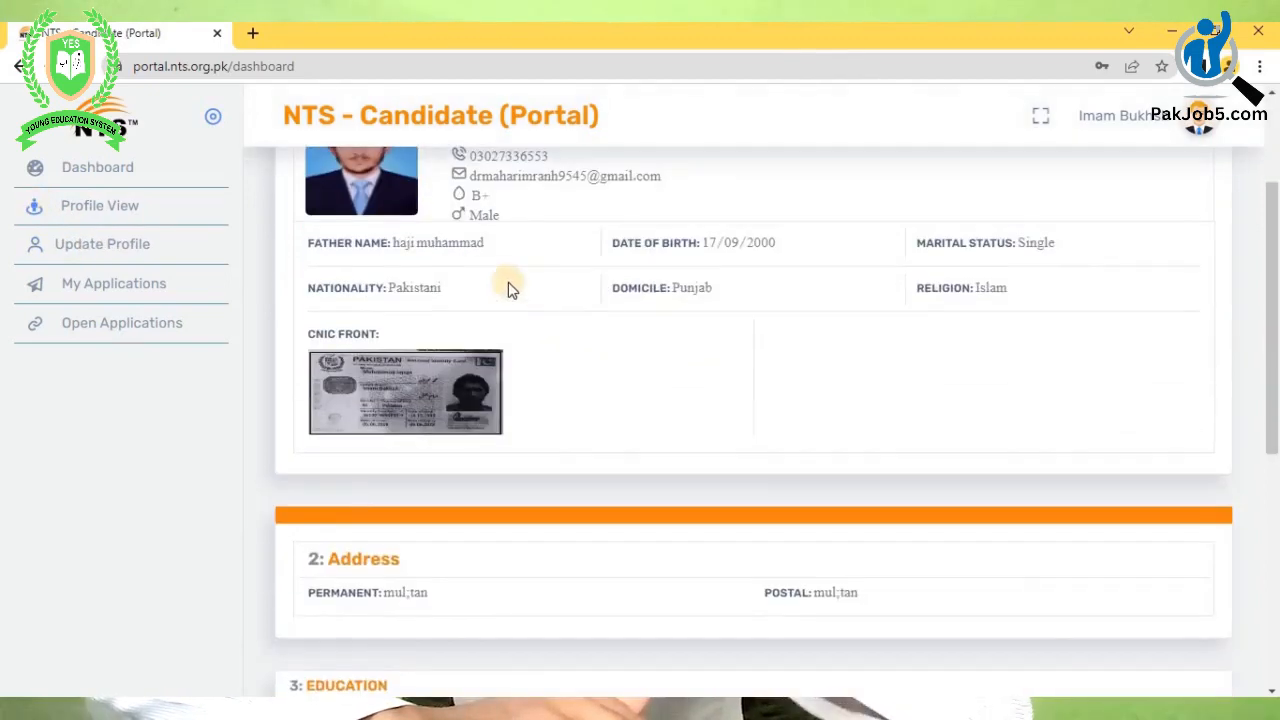
scroll(508, 288, down, 3)
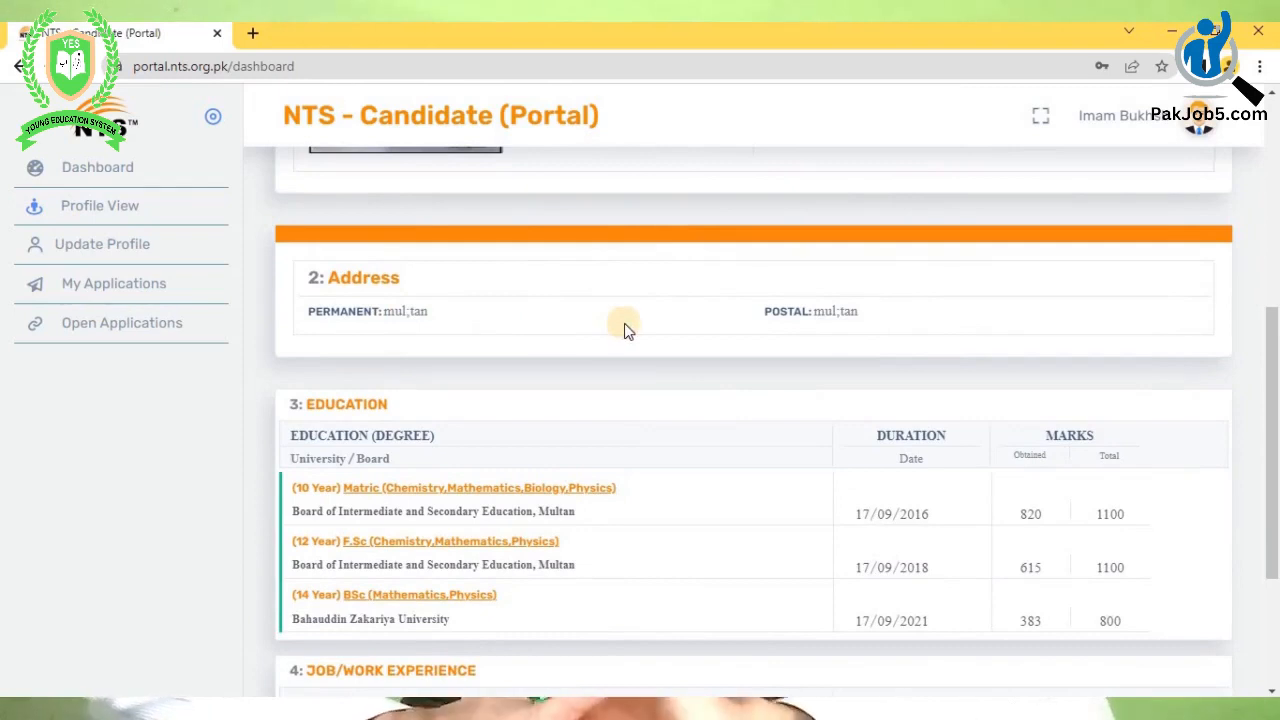
scroll(624, 323, down, 3)
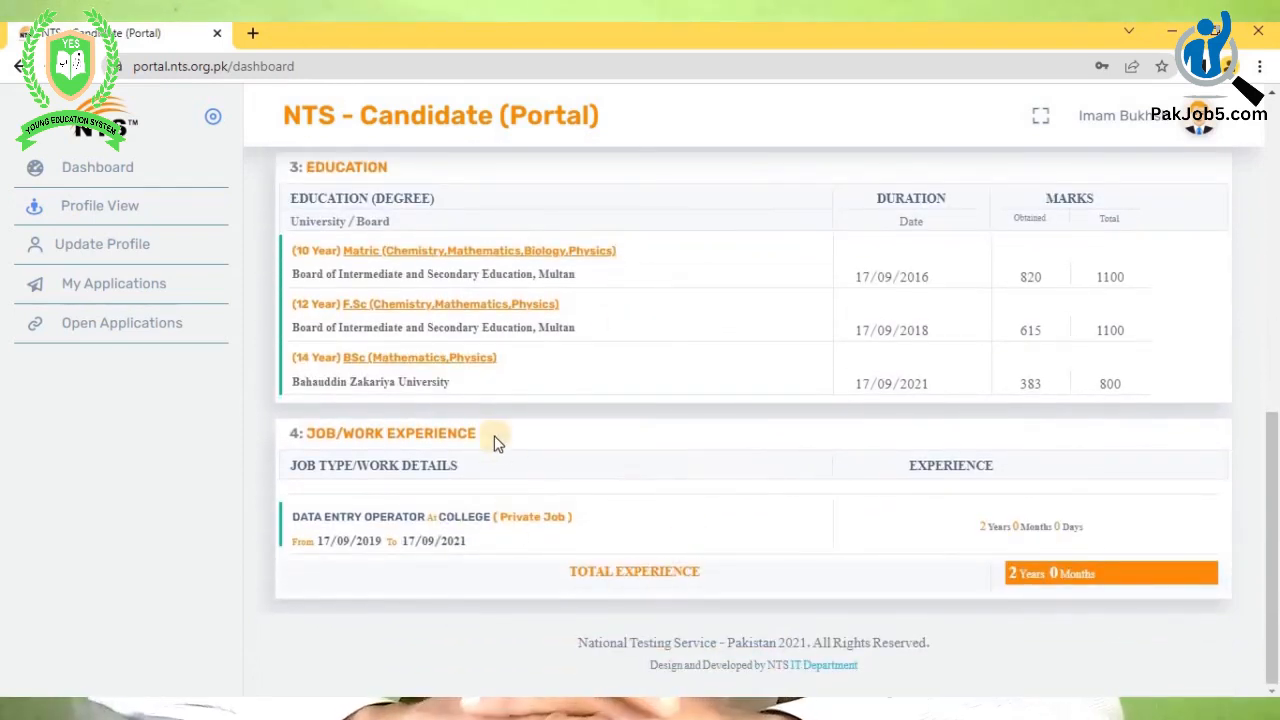
scroll(494, 443, up, 8)
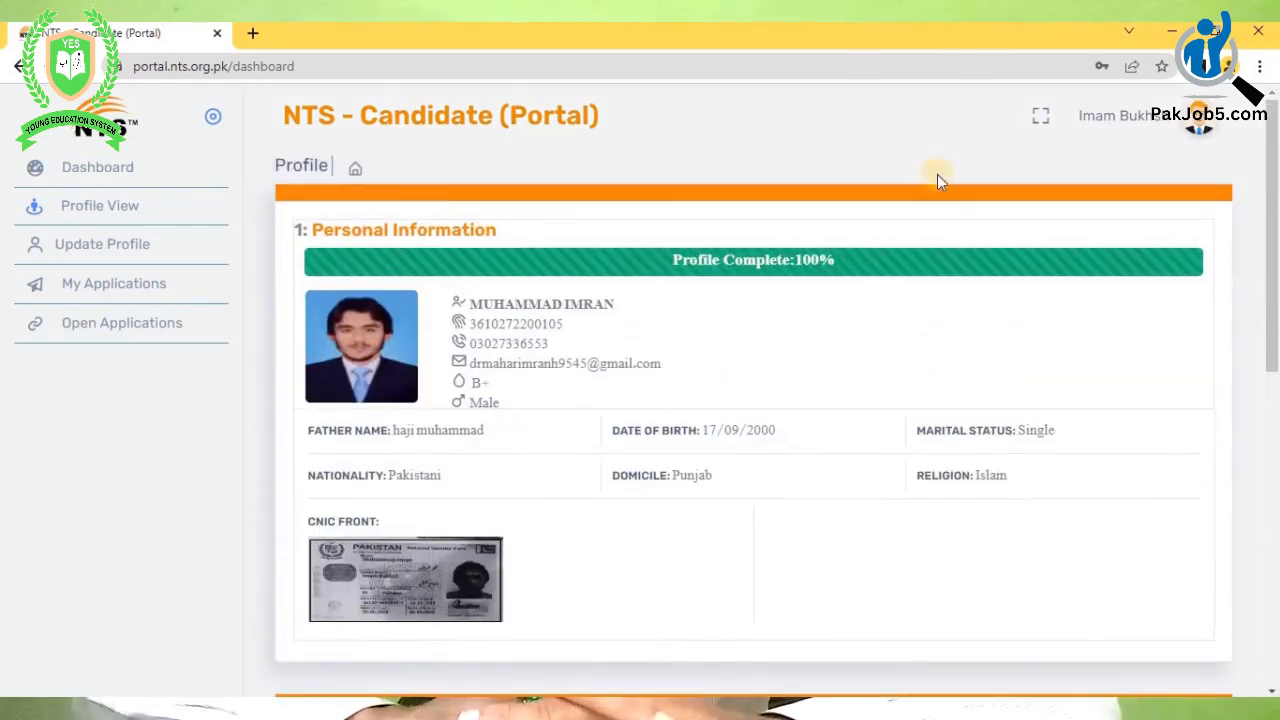
click(126, 286)
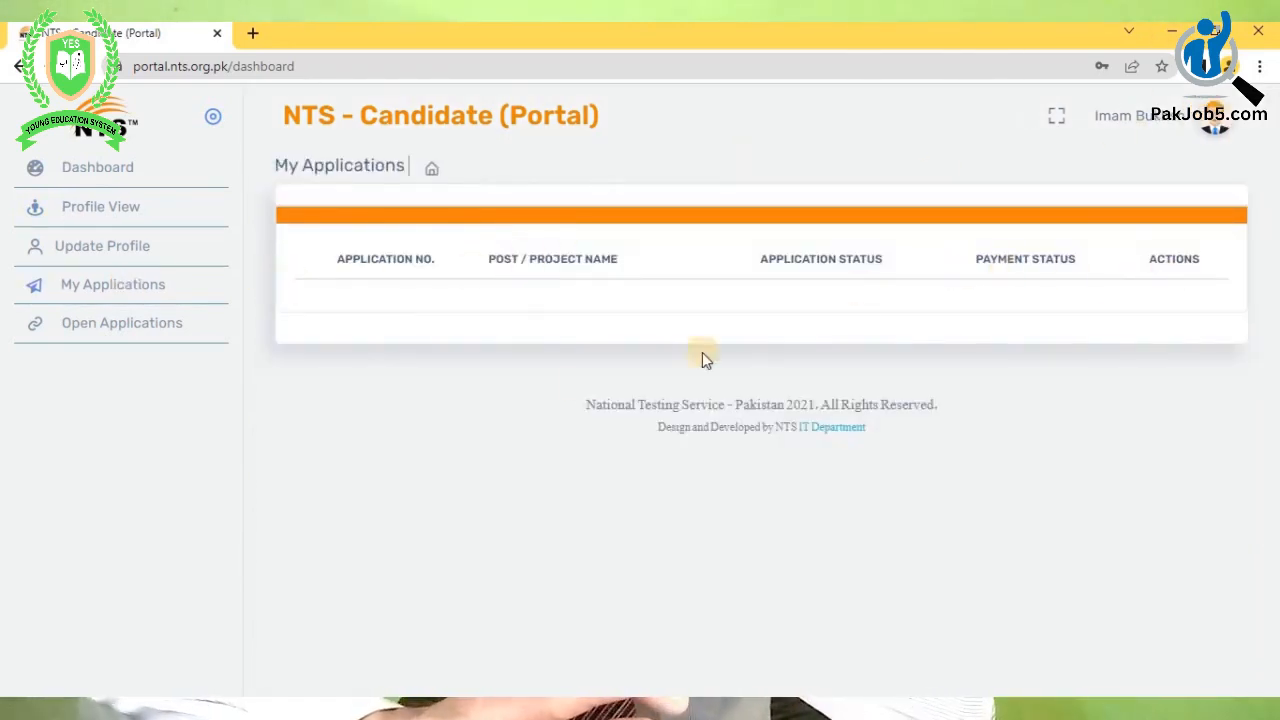
click(86, 324)
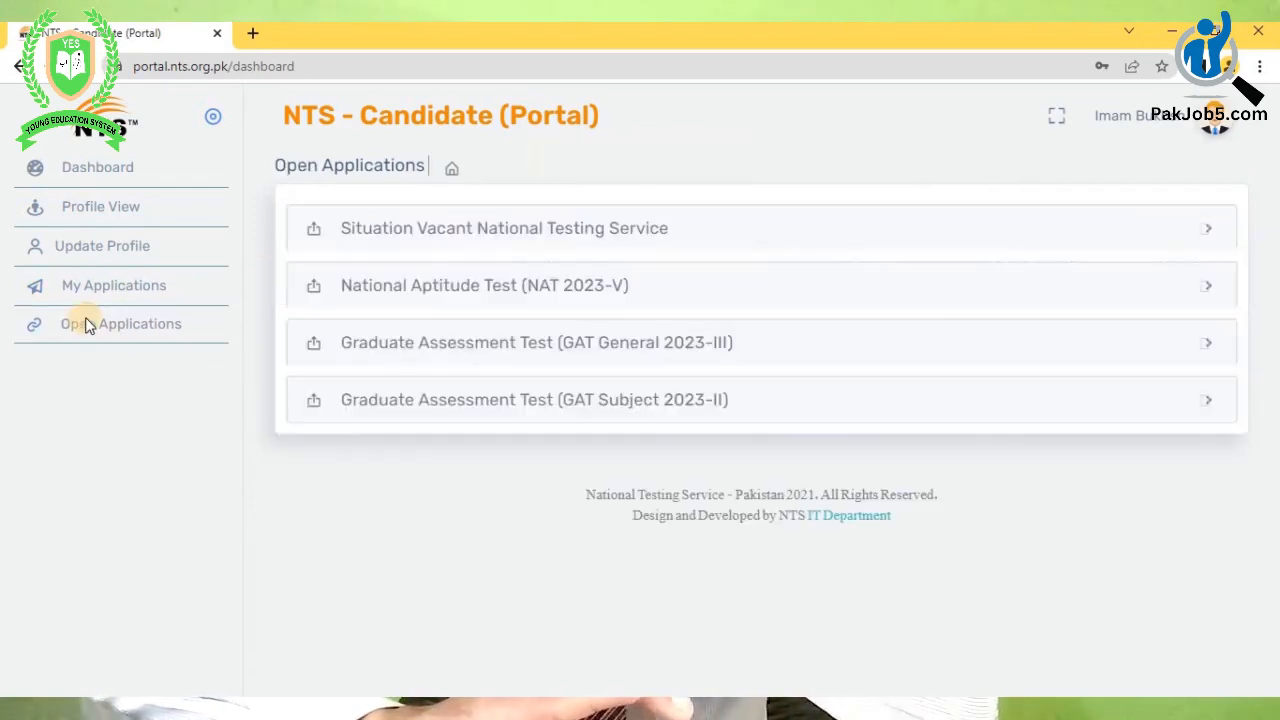
- Apply for the Situation Vacant Junior Assistant post with Islamabad as both test city priorities
click(562, 232)
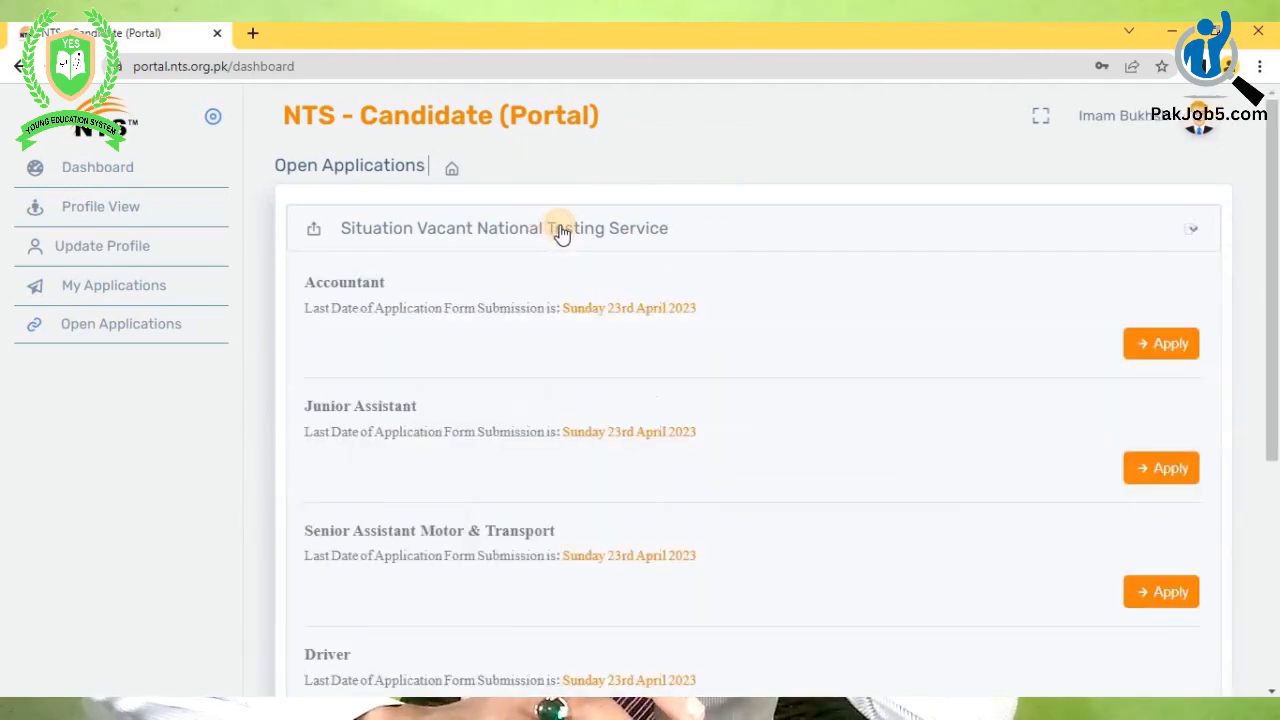
click(1156, 470)
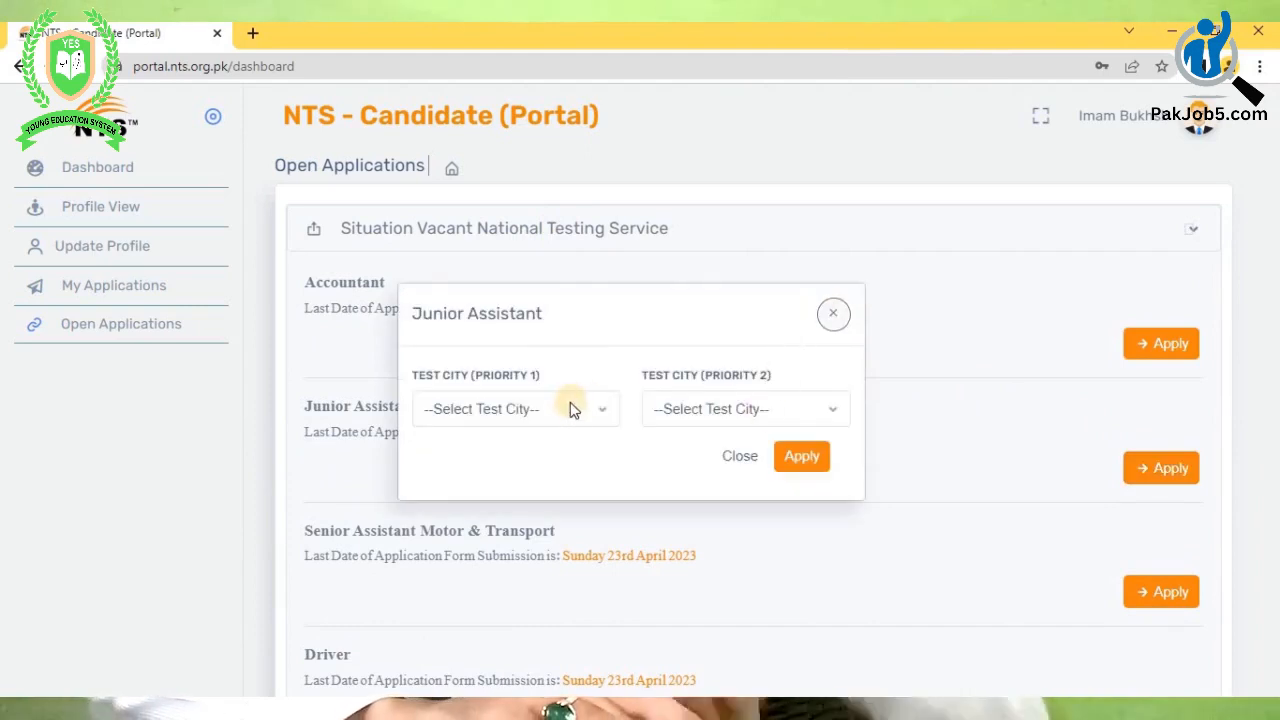
click(573, 410)
click(543, 455)
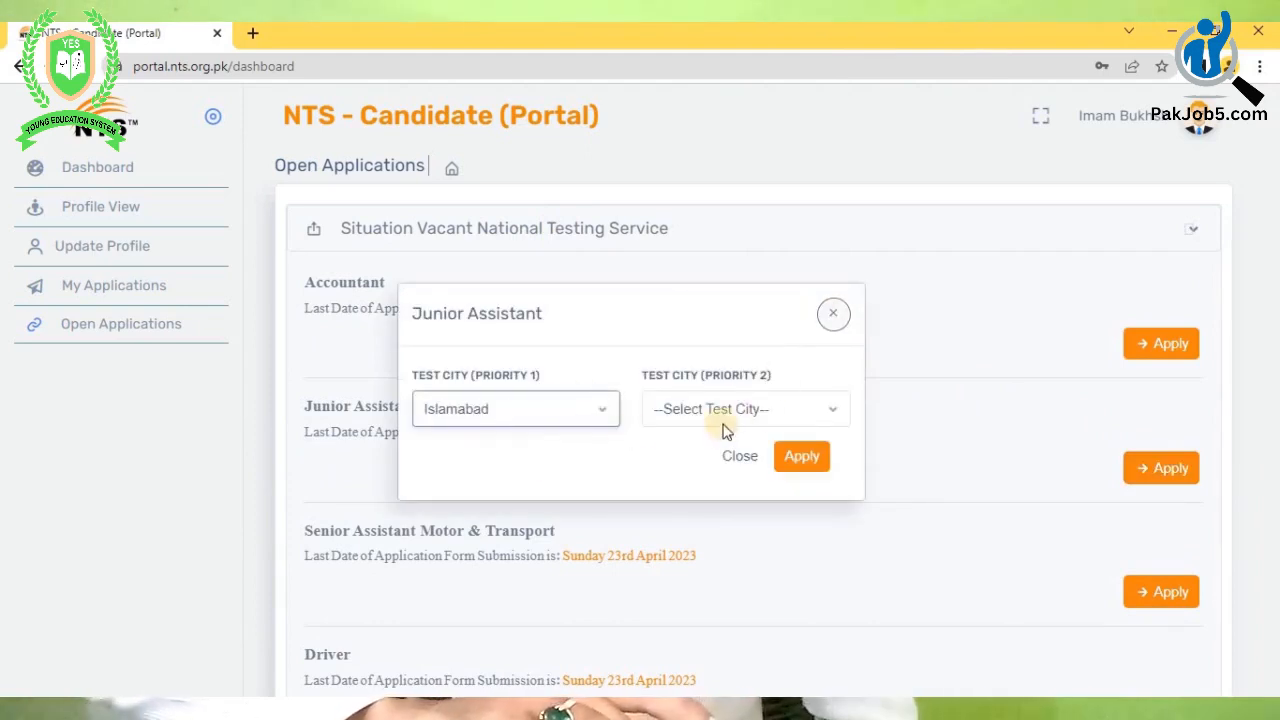
click(720, 412)
click(700, 454)
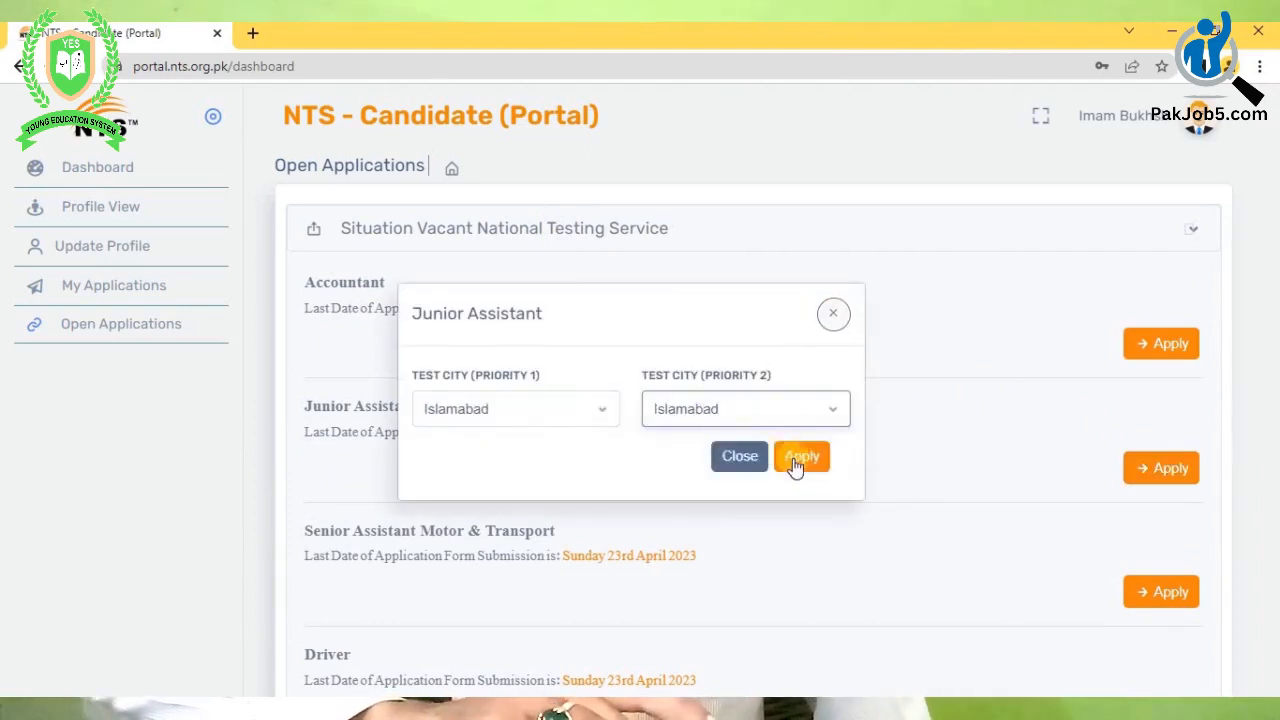
click(798, 460)
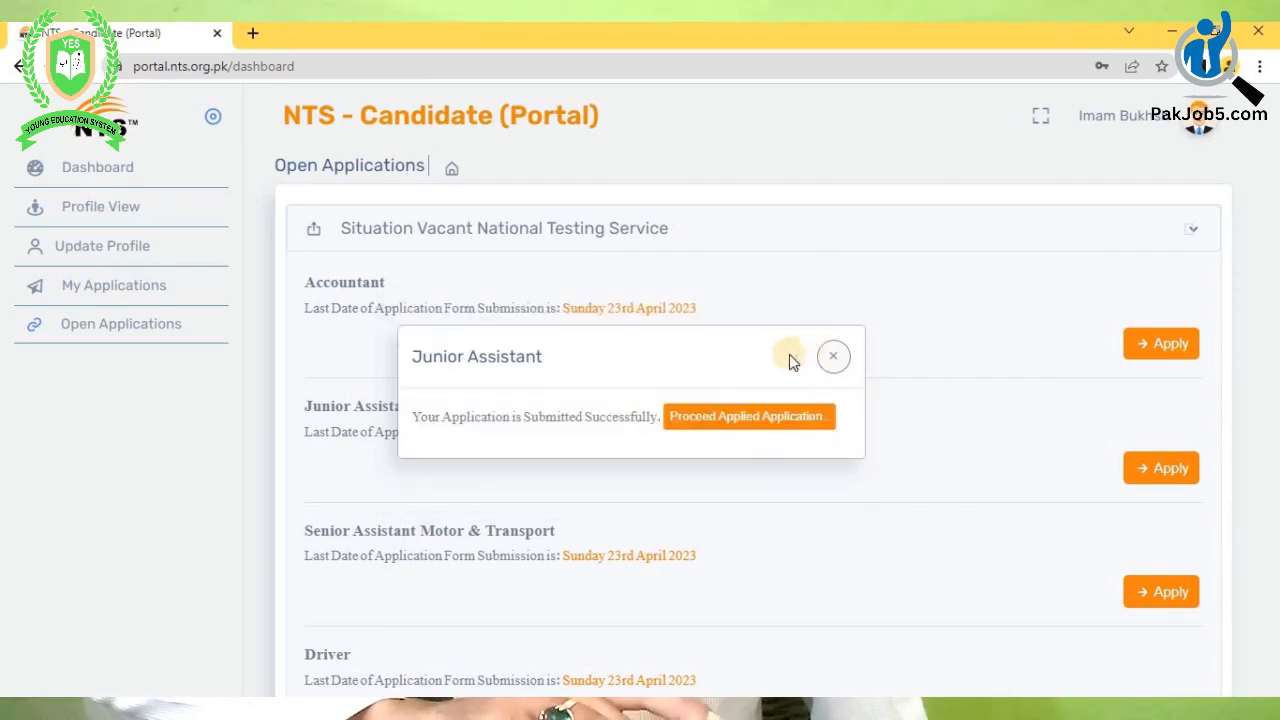
- Proceed to the applied application and print its 250/- fee slip
click(716, 424)
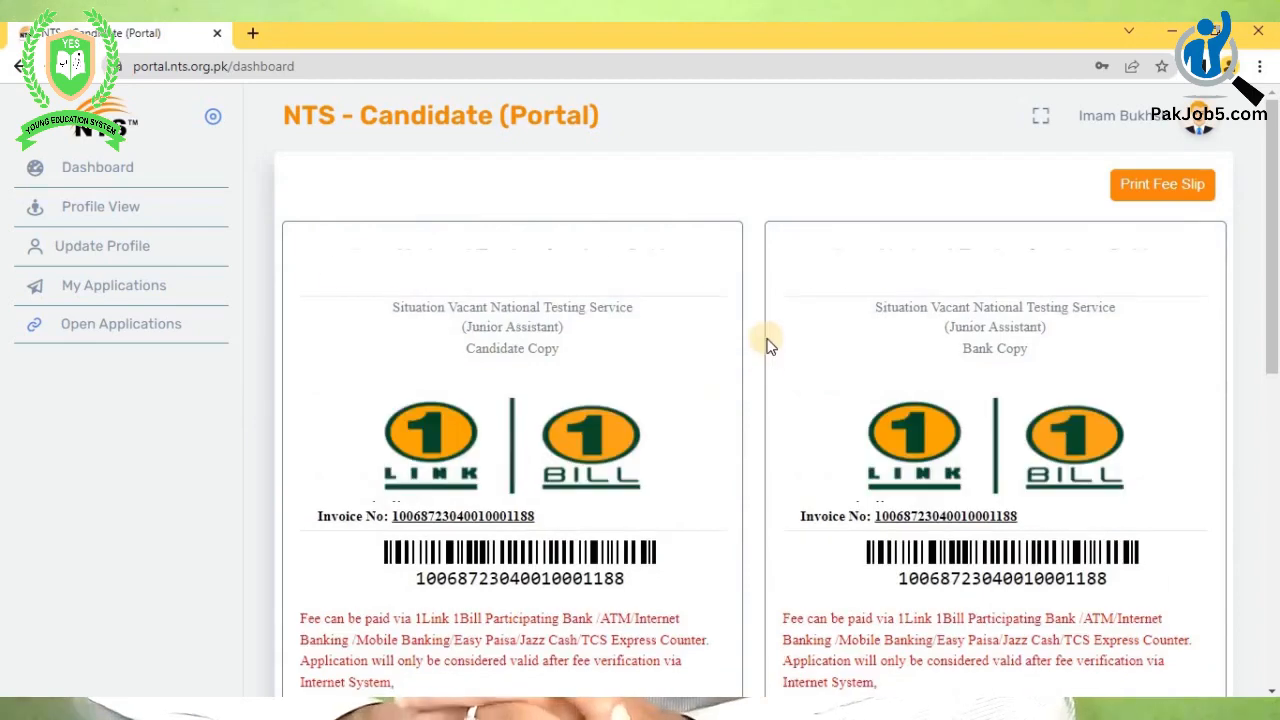
scroll(768, 345, down, 4)
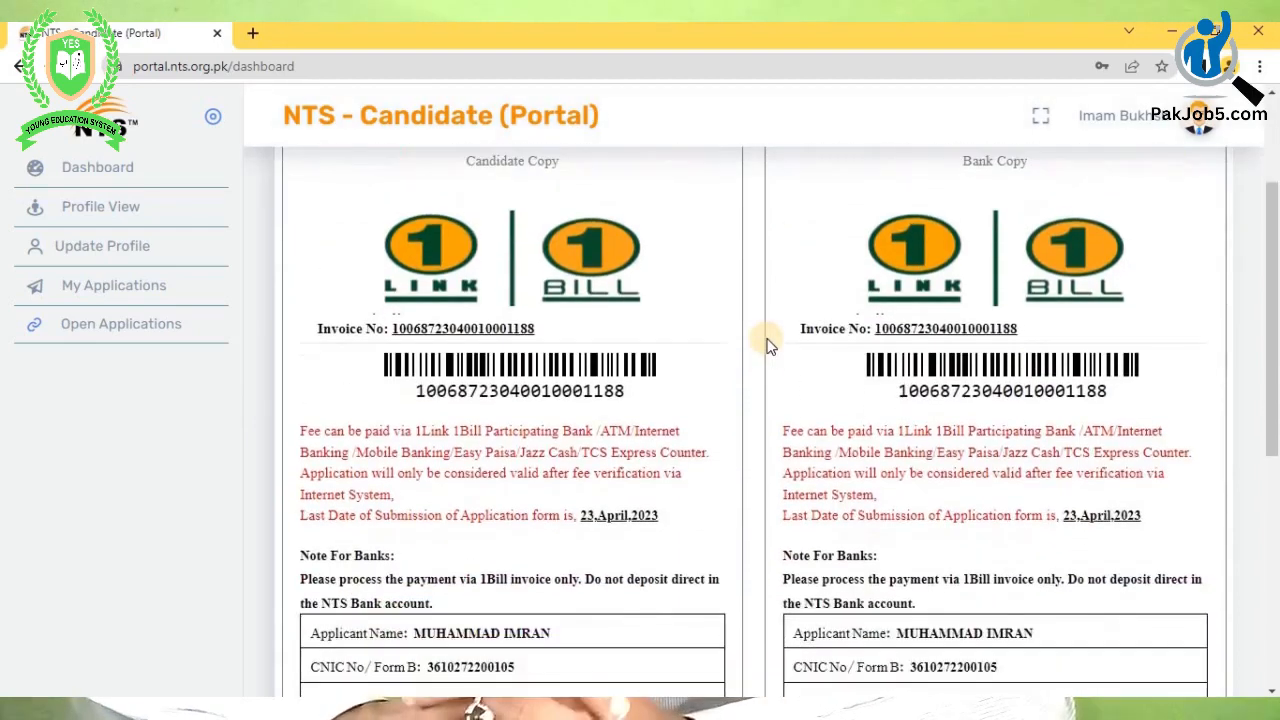
scroll(768, 345, down, 4)
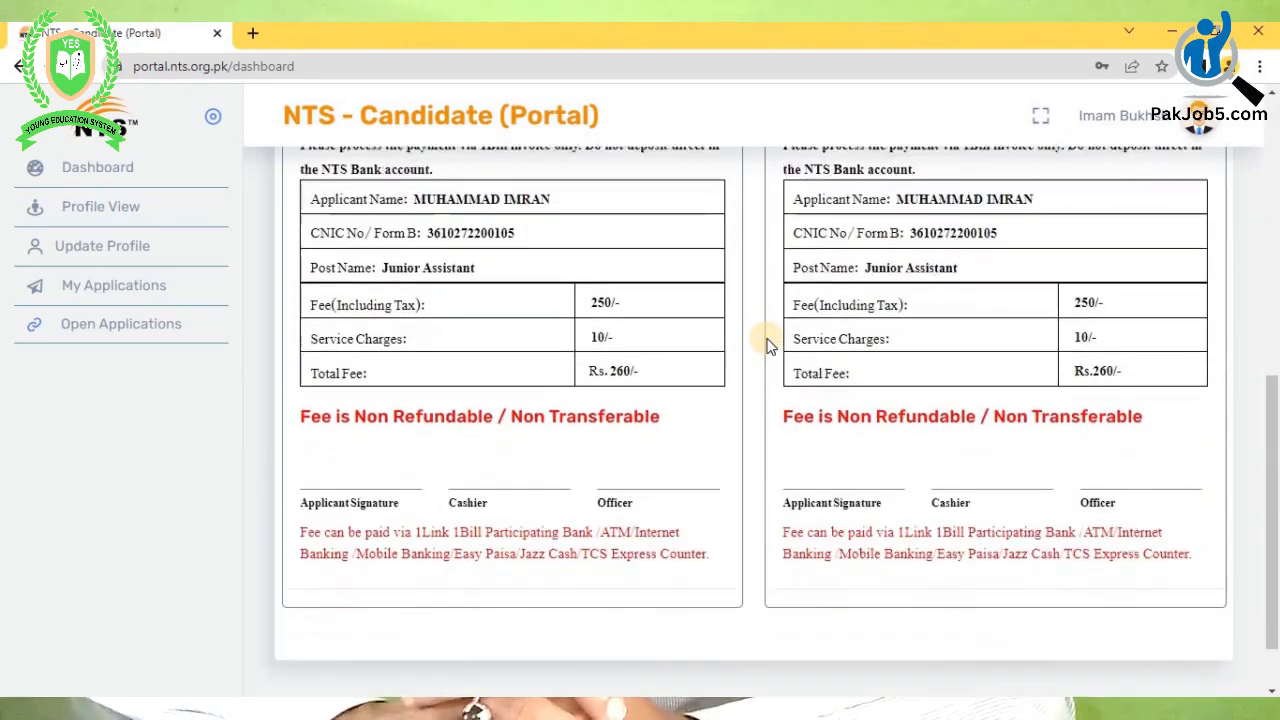
scroll(785, 350, up, 8)
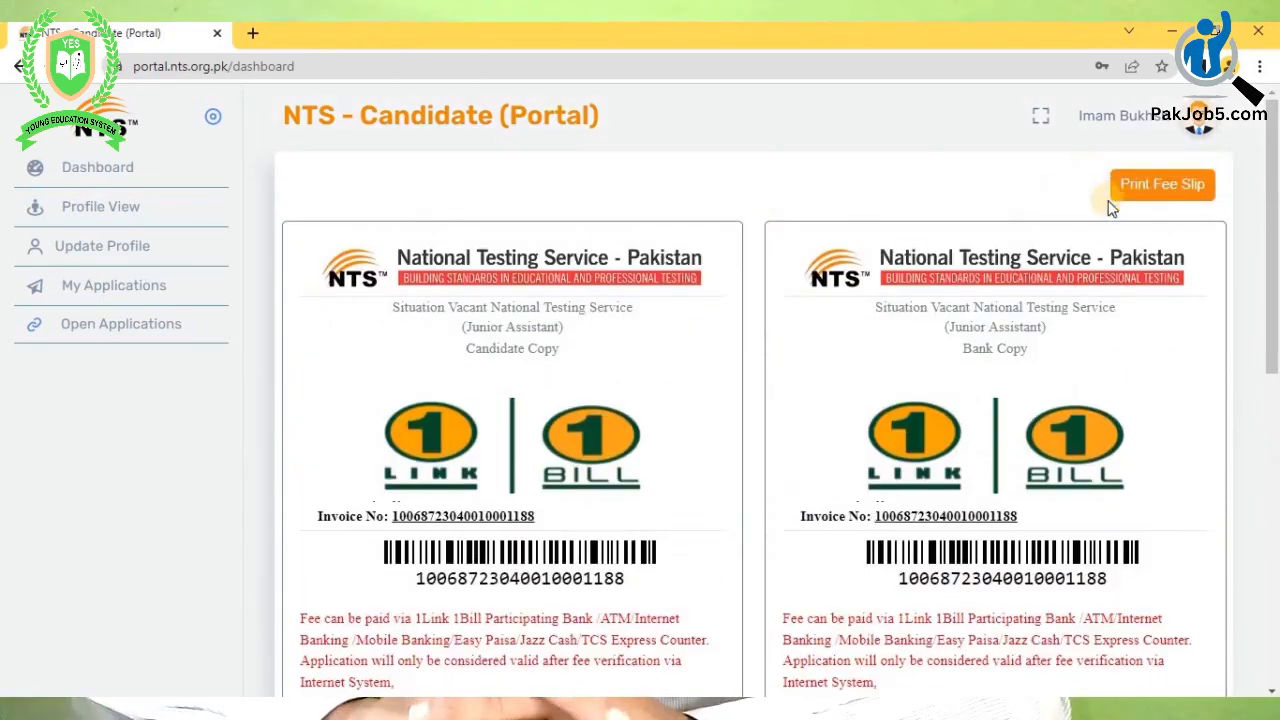
click(1138, 187)
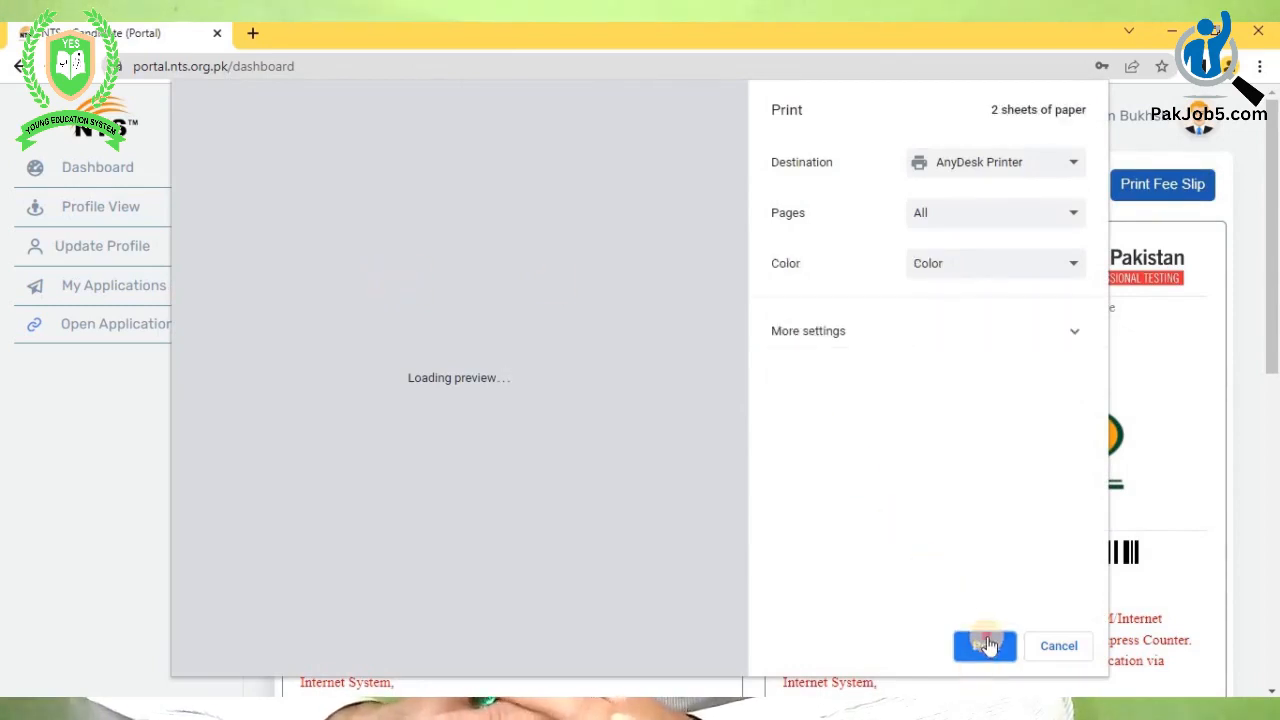
click(985, 646)
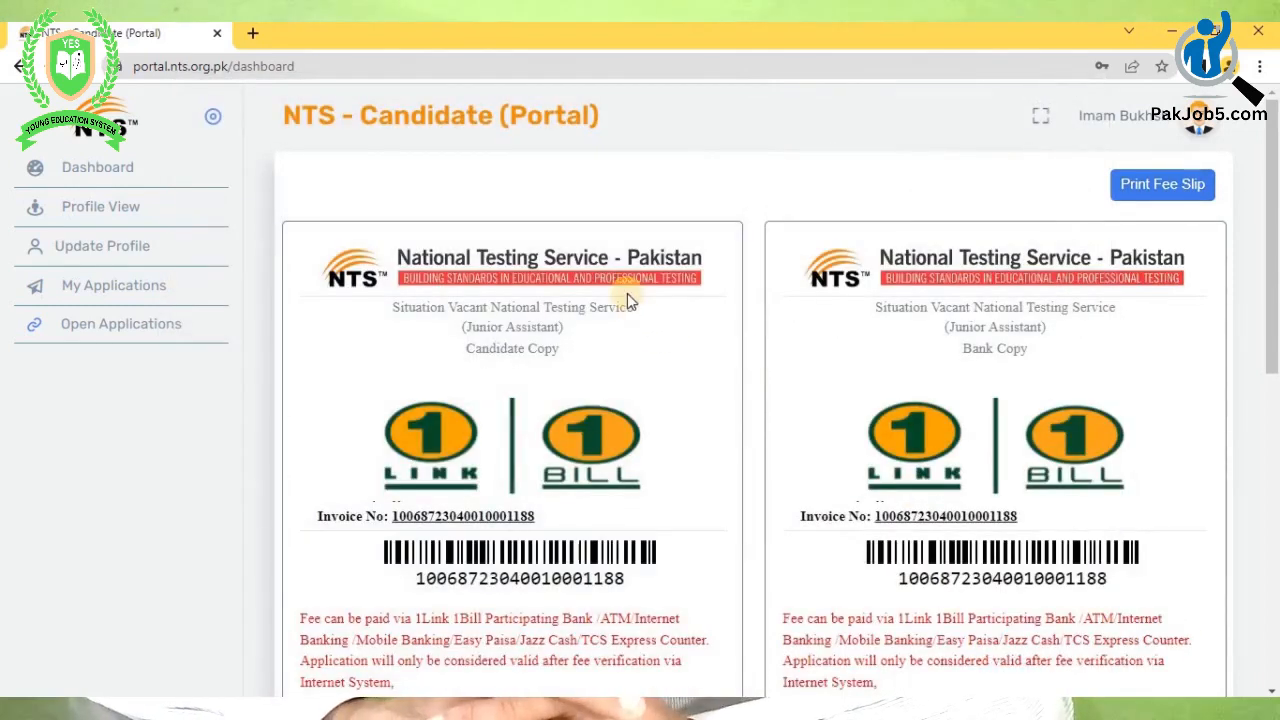
scroll(614, 272, down, 7)
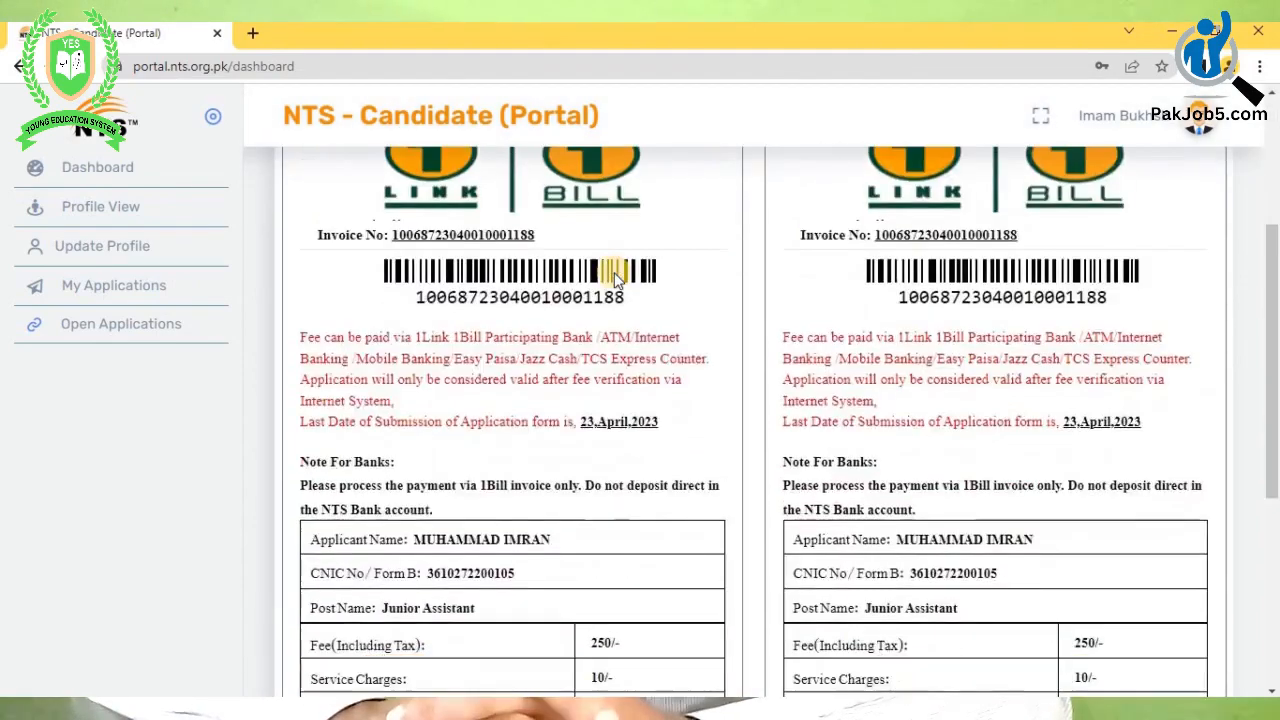
scroll(614, 275, up, 8)
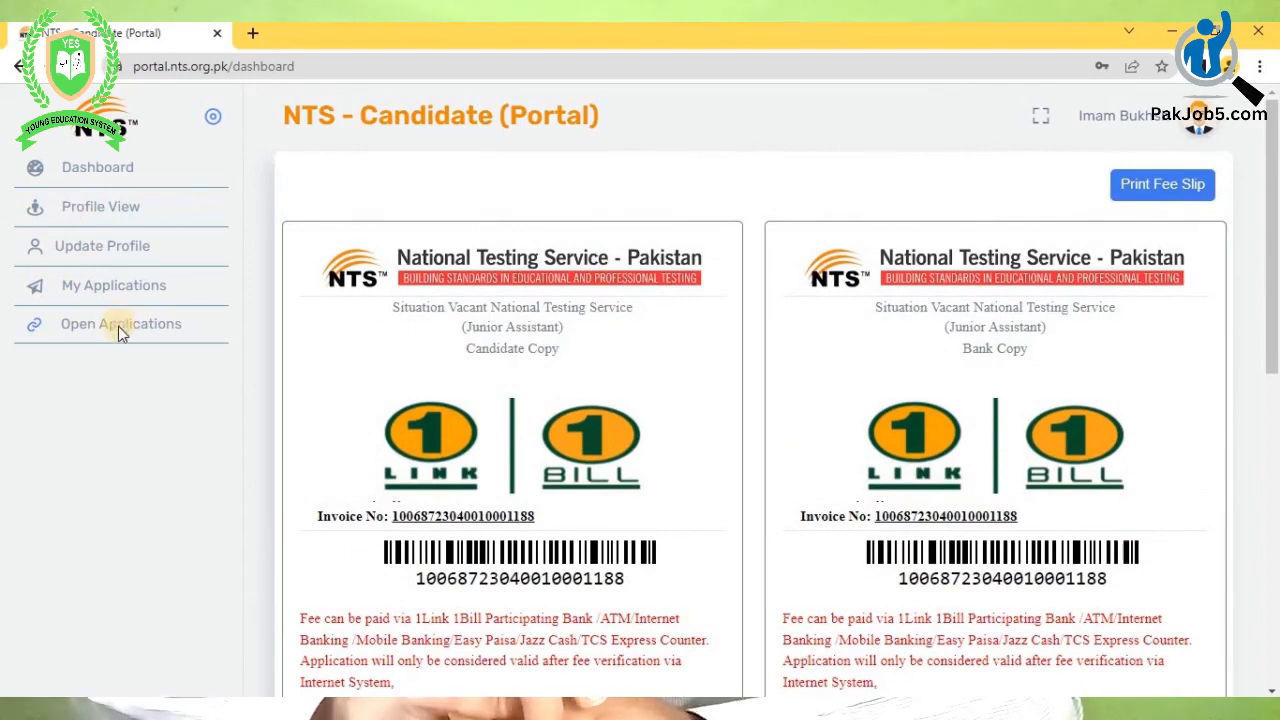
- Open My Applications and view the Junior Assistant fee slip
click(72, 335)
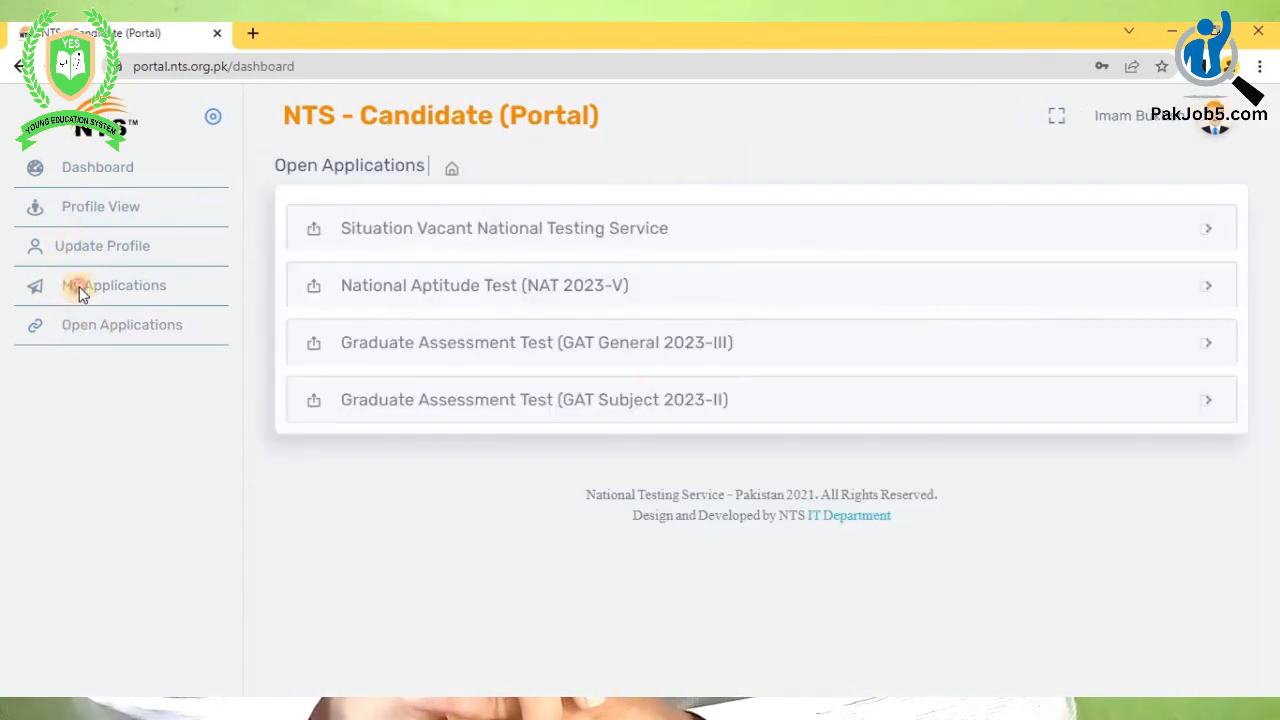
click(80, 287)
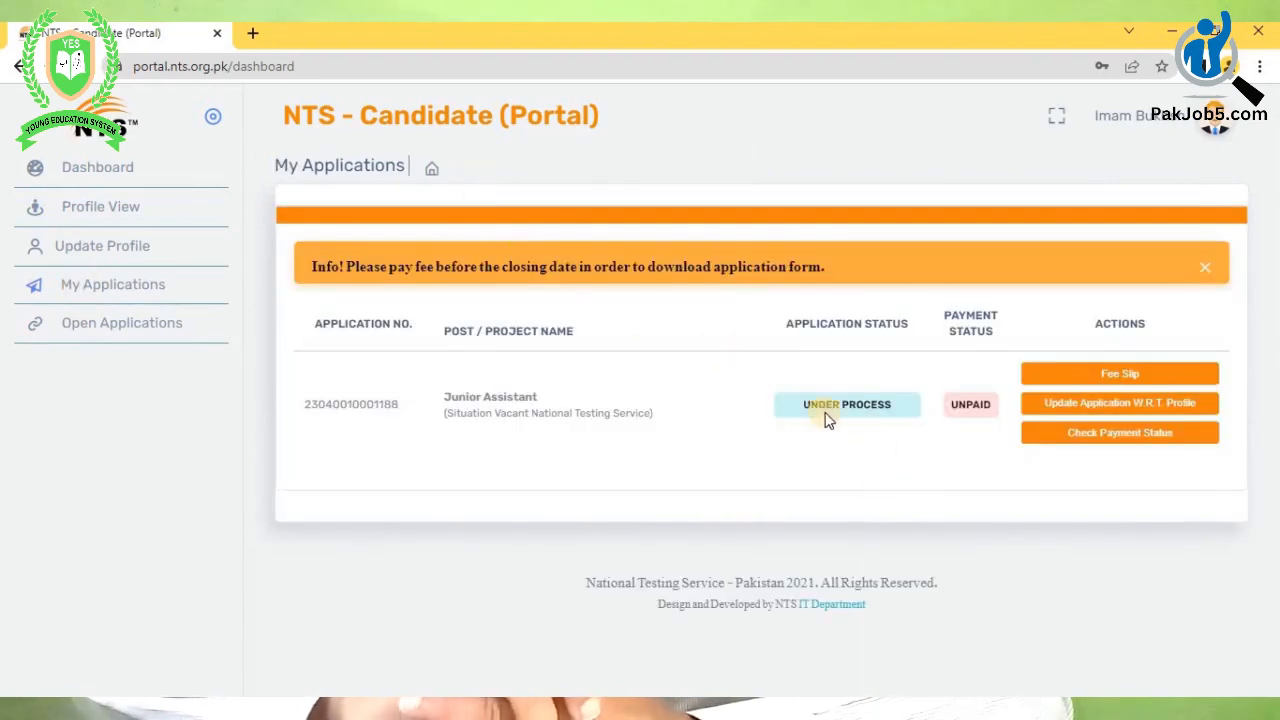
click(1133, 403)
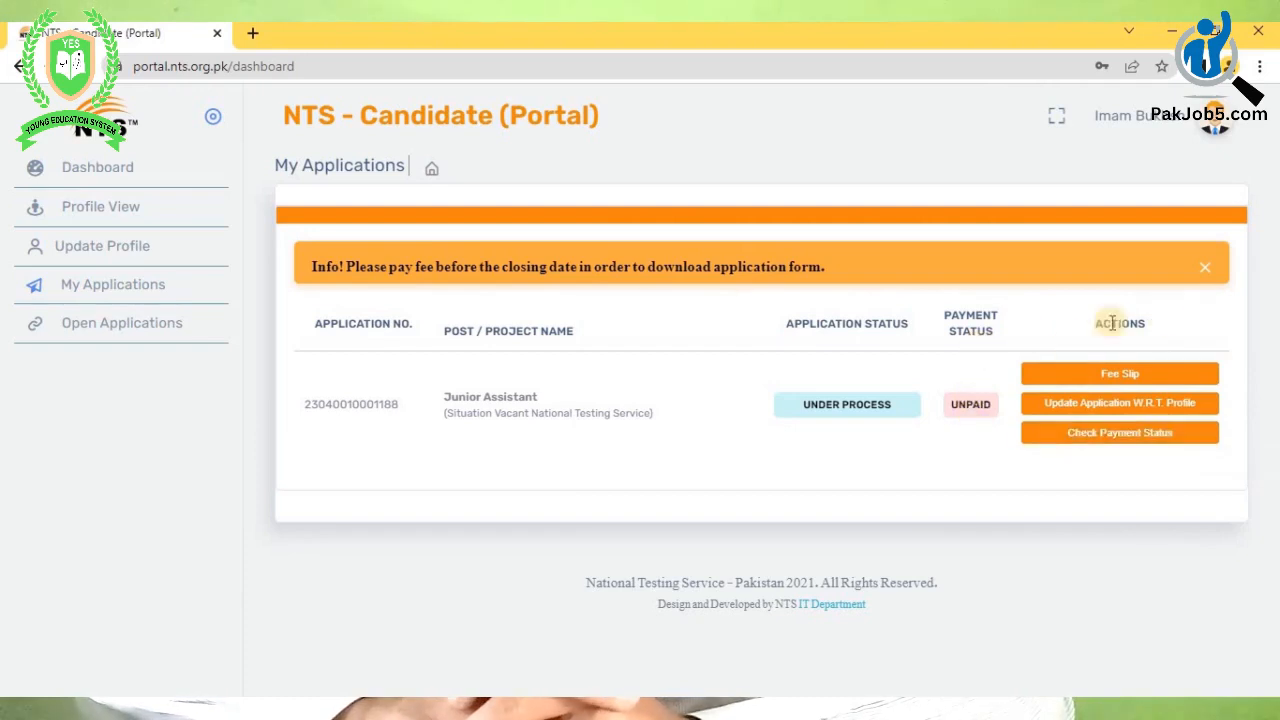
click(1126, 380)
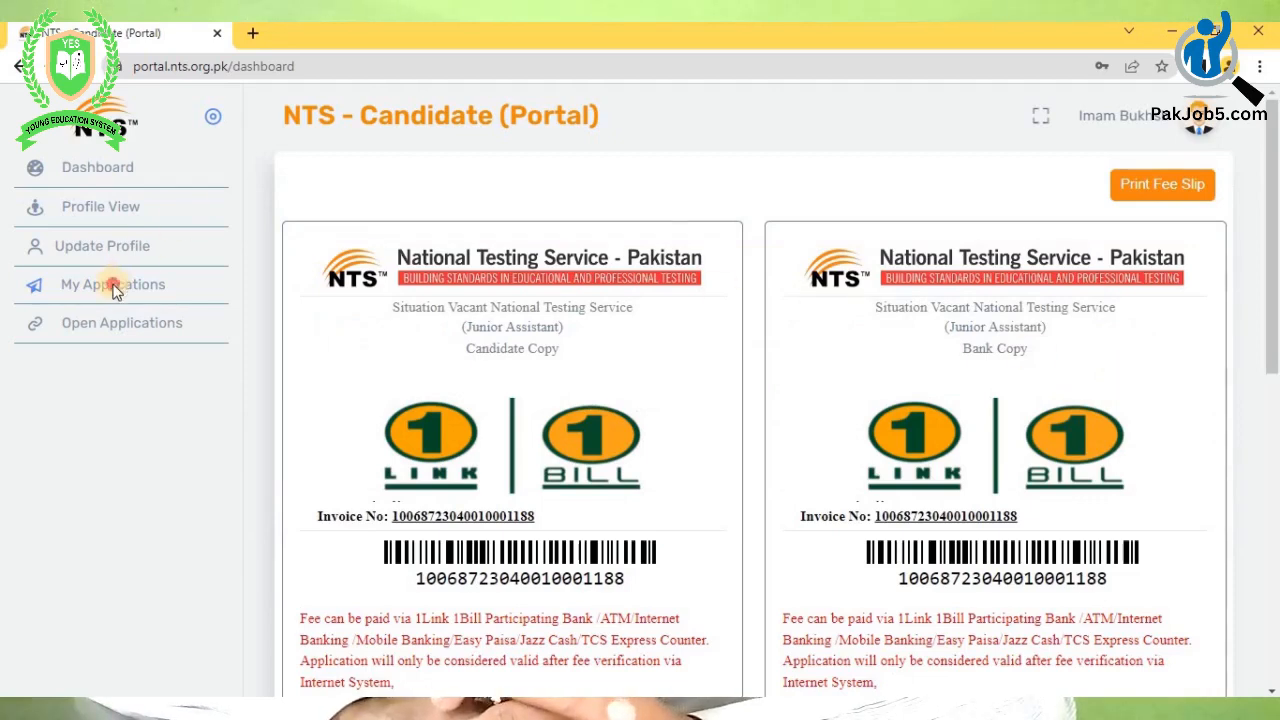
click(113, 286)
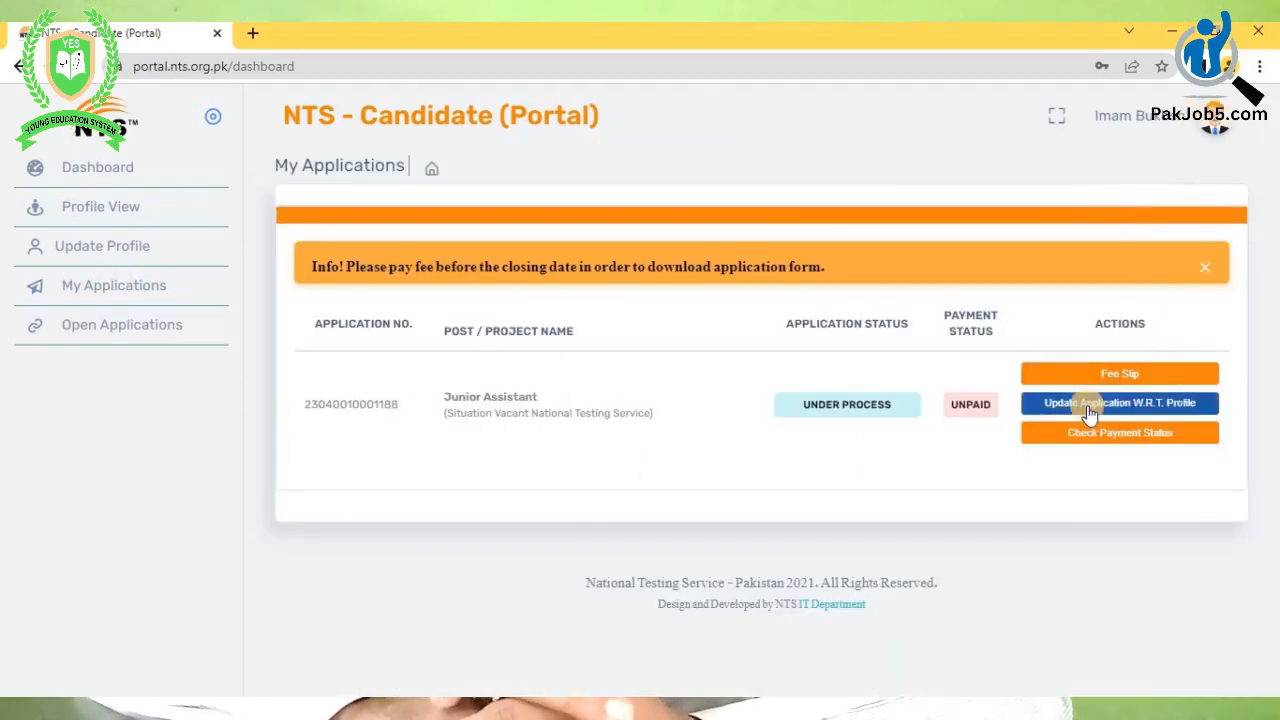
- Leave the test cities unchanged, check payment status, and dismiss the pending-fee notice
click(1088, 405)
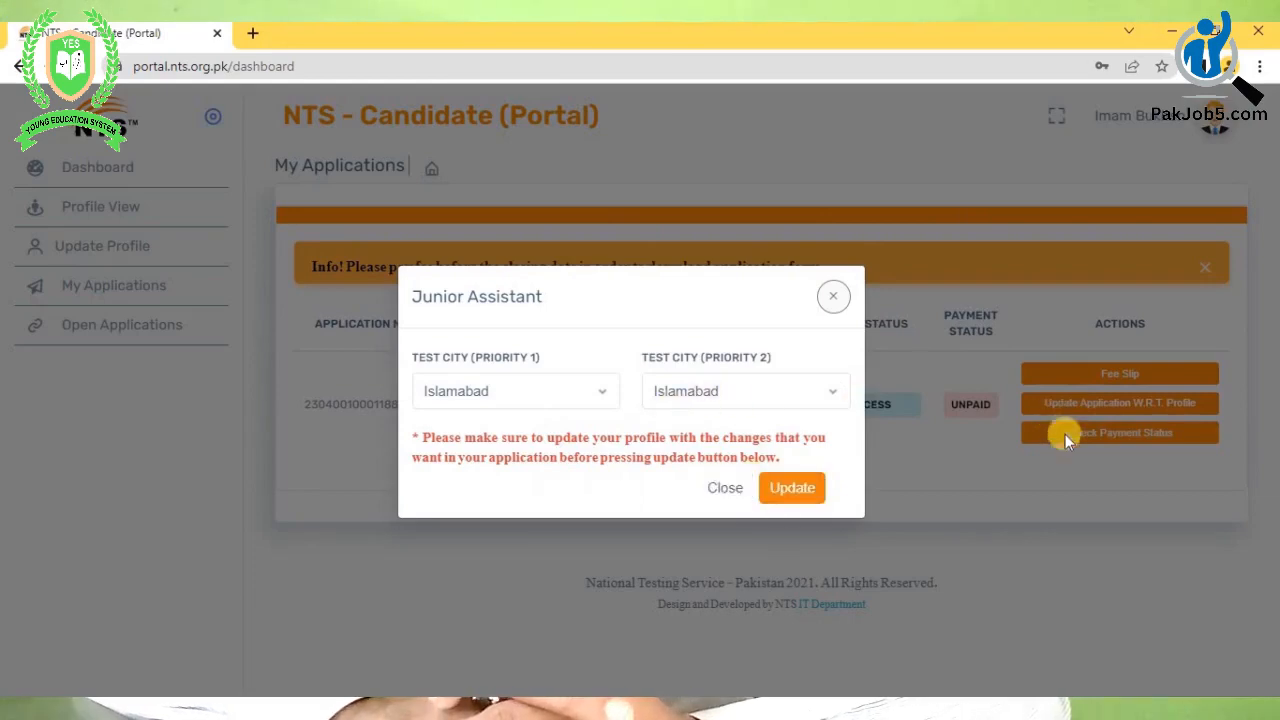
click(836, 300)
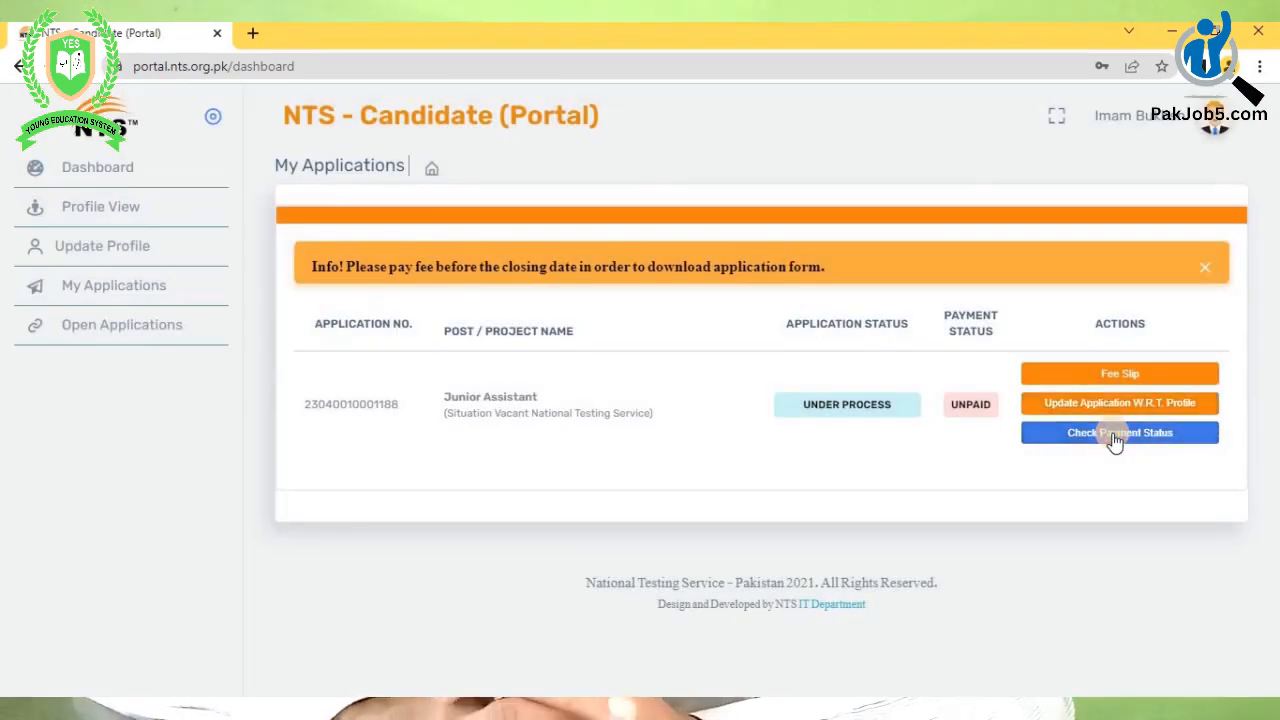
click(1110, 436)
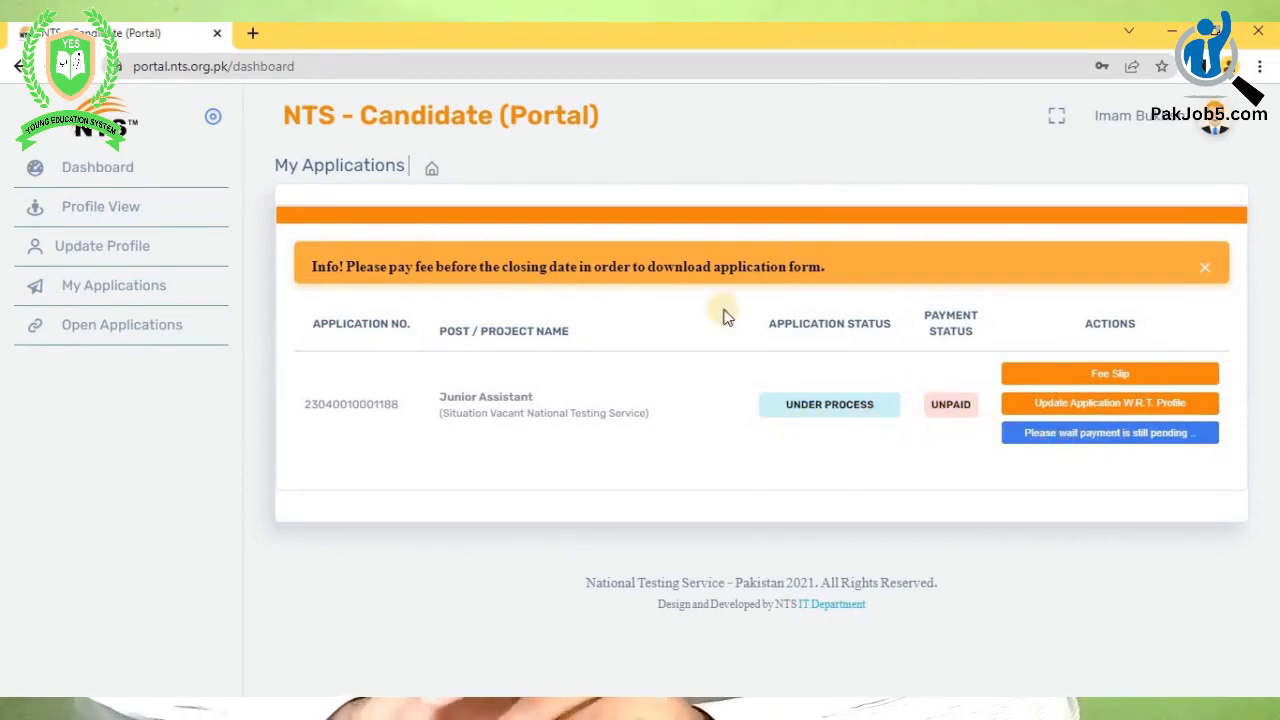
click(1209, 268)
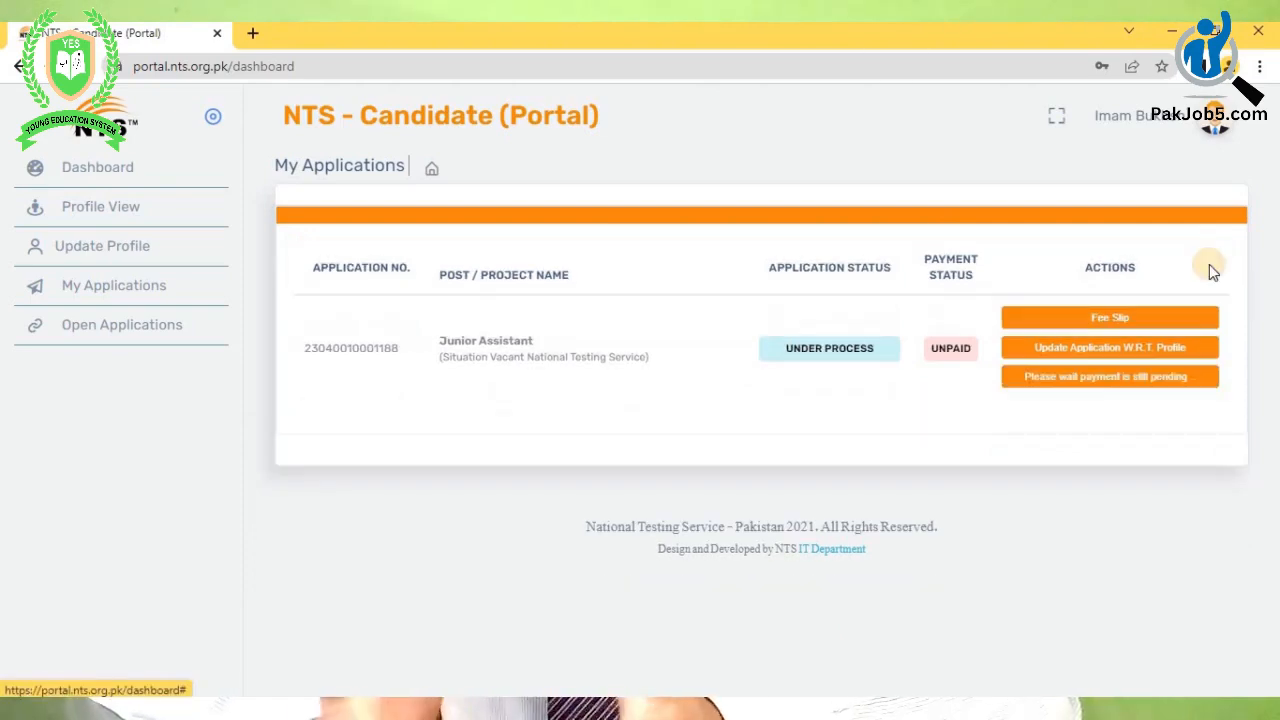